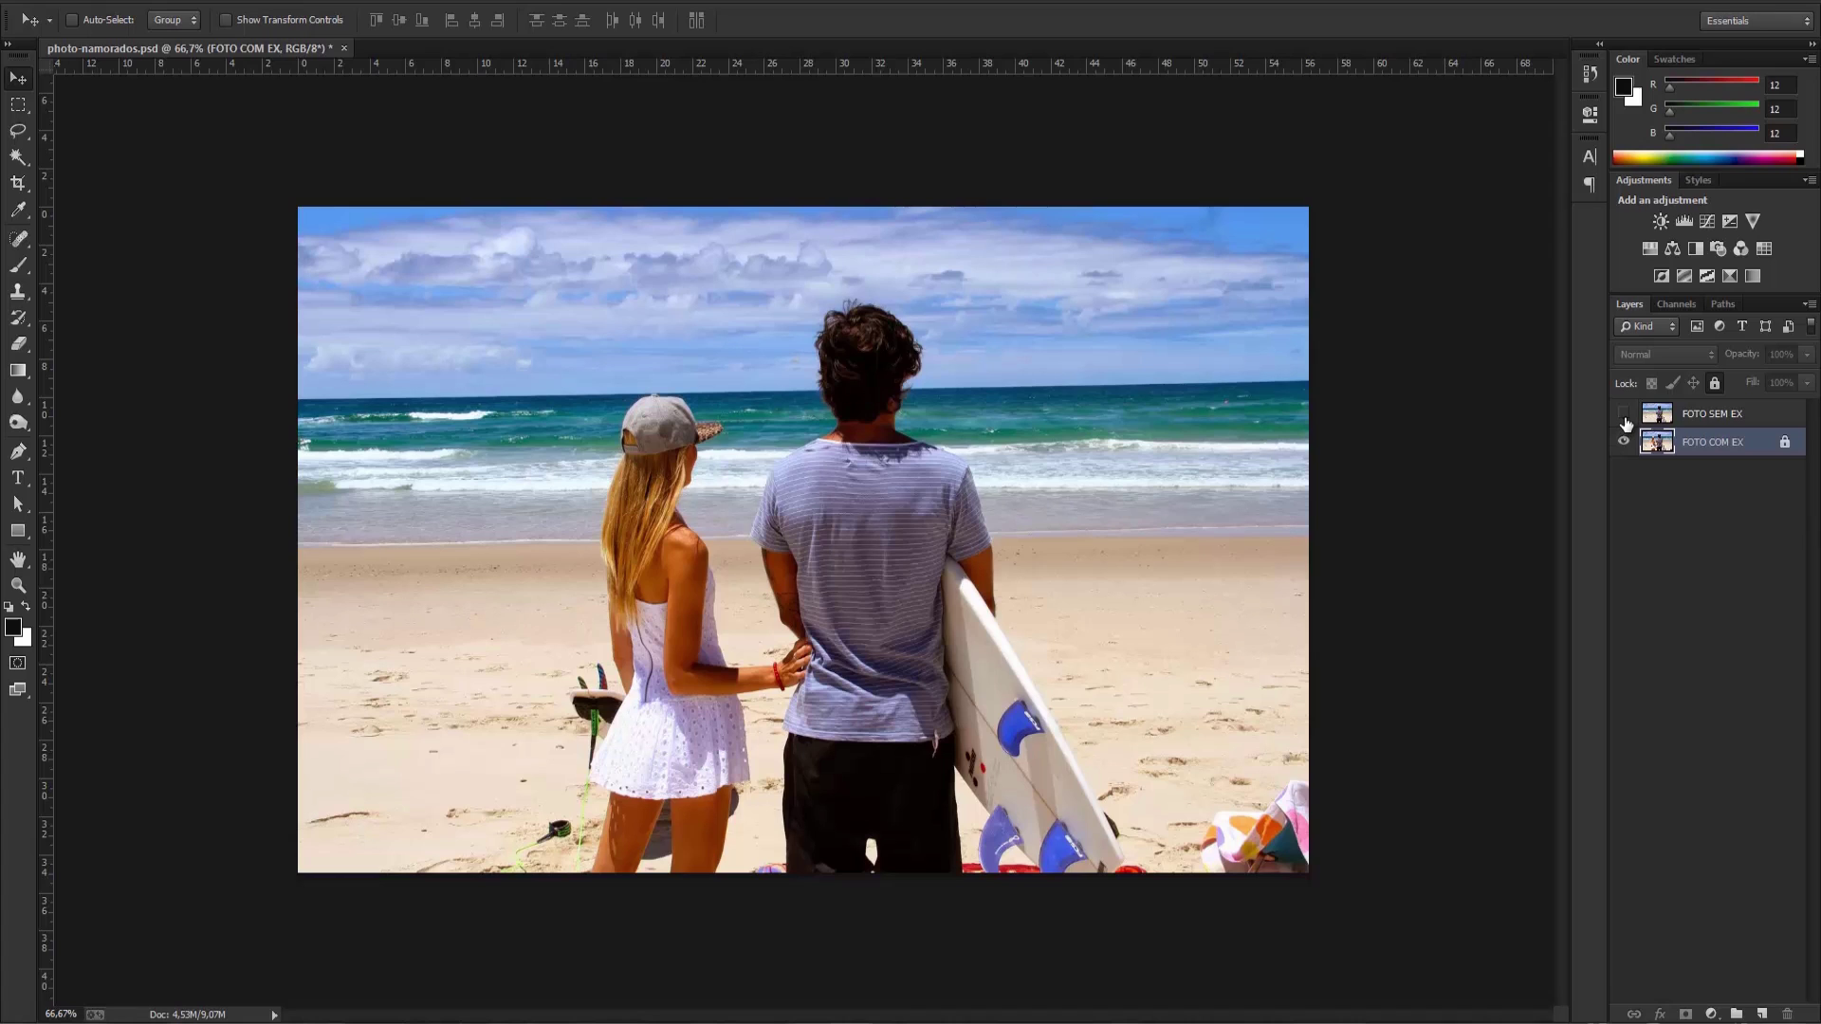
Step: Compare the photo with and without the woman by toggling the visibility of the FOTO SEM EX layer
left_click(1625, 417)
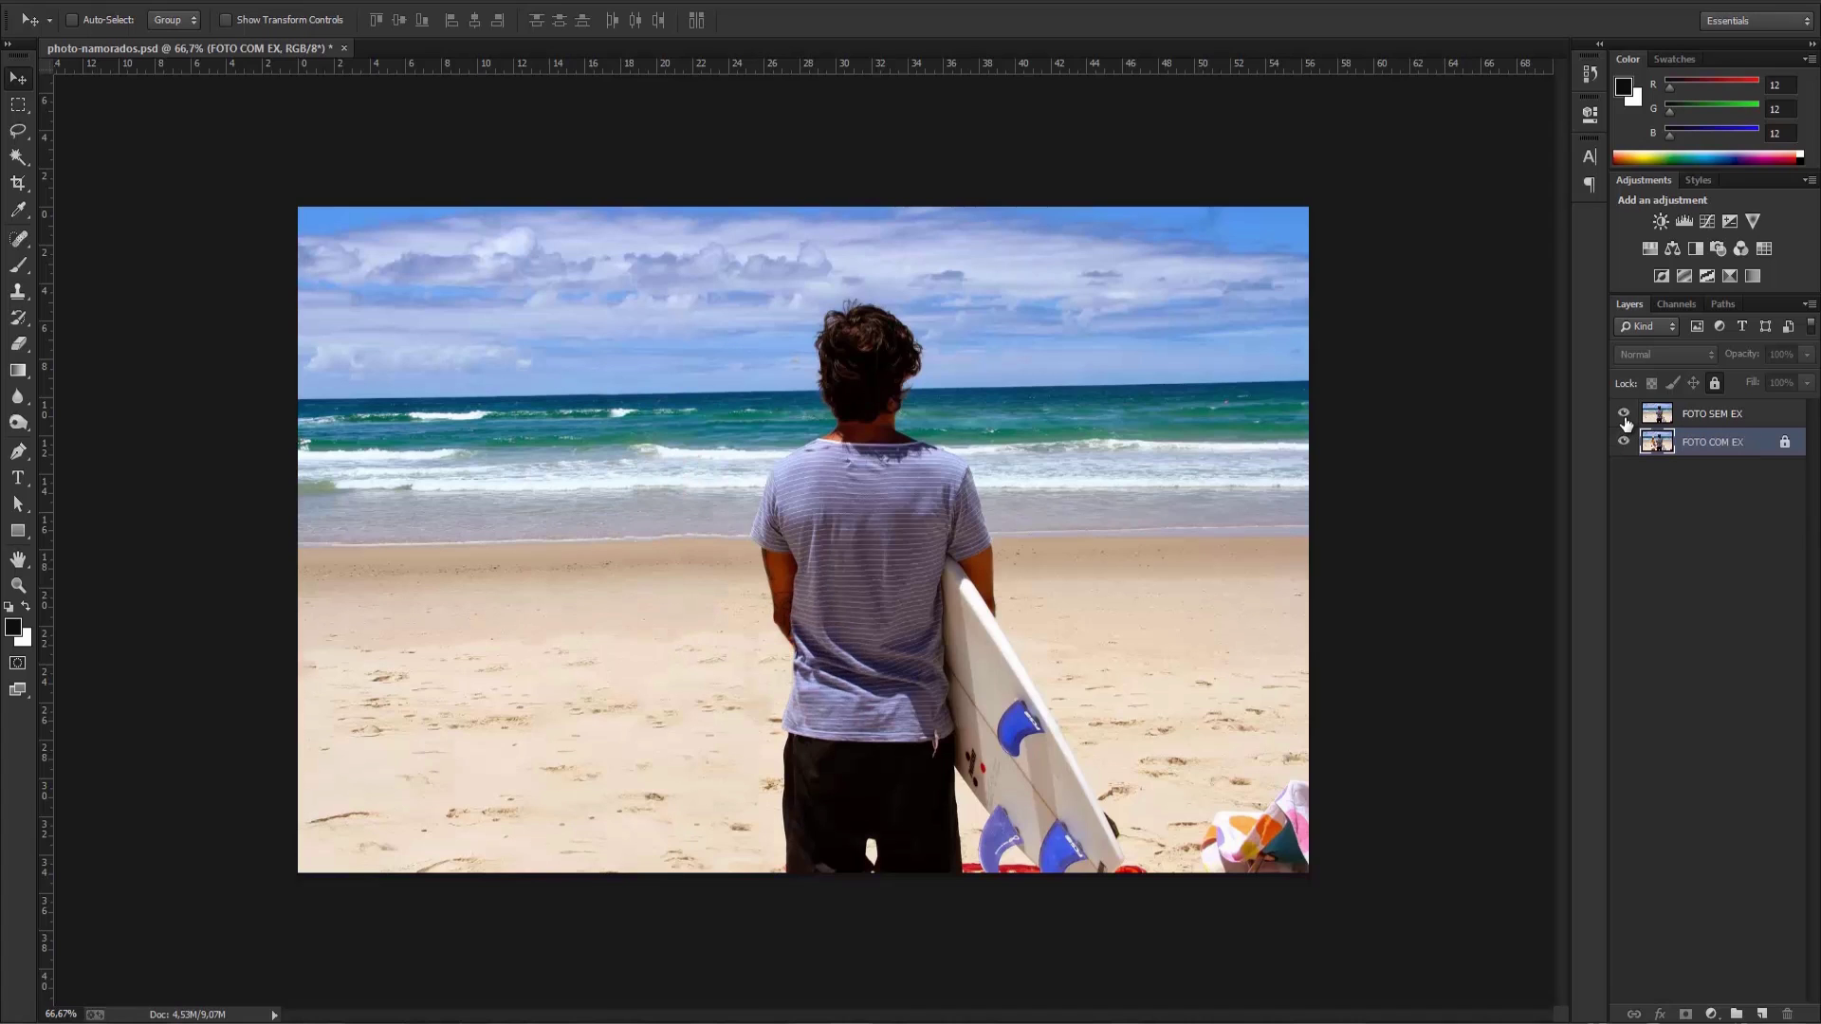
left_click(1625, 417)
left_click(1625, 418)
left_click(1625, 418)
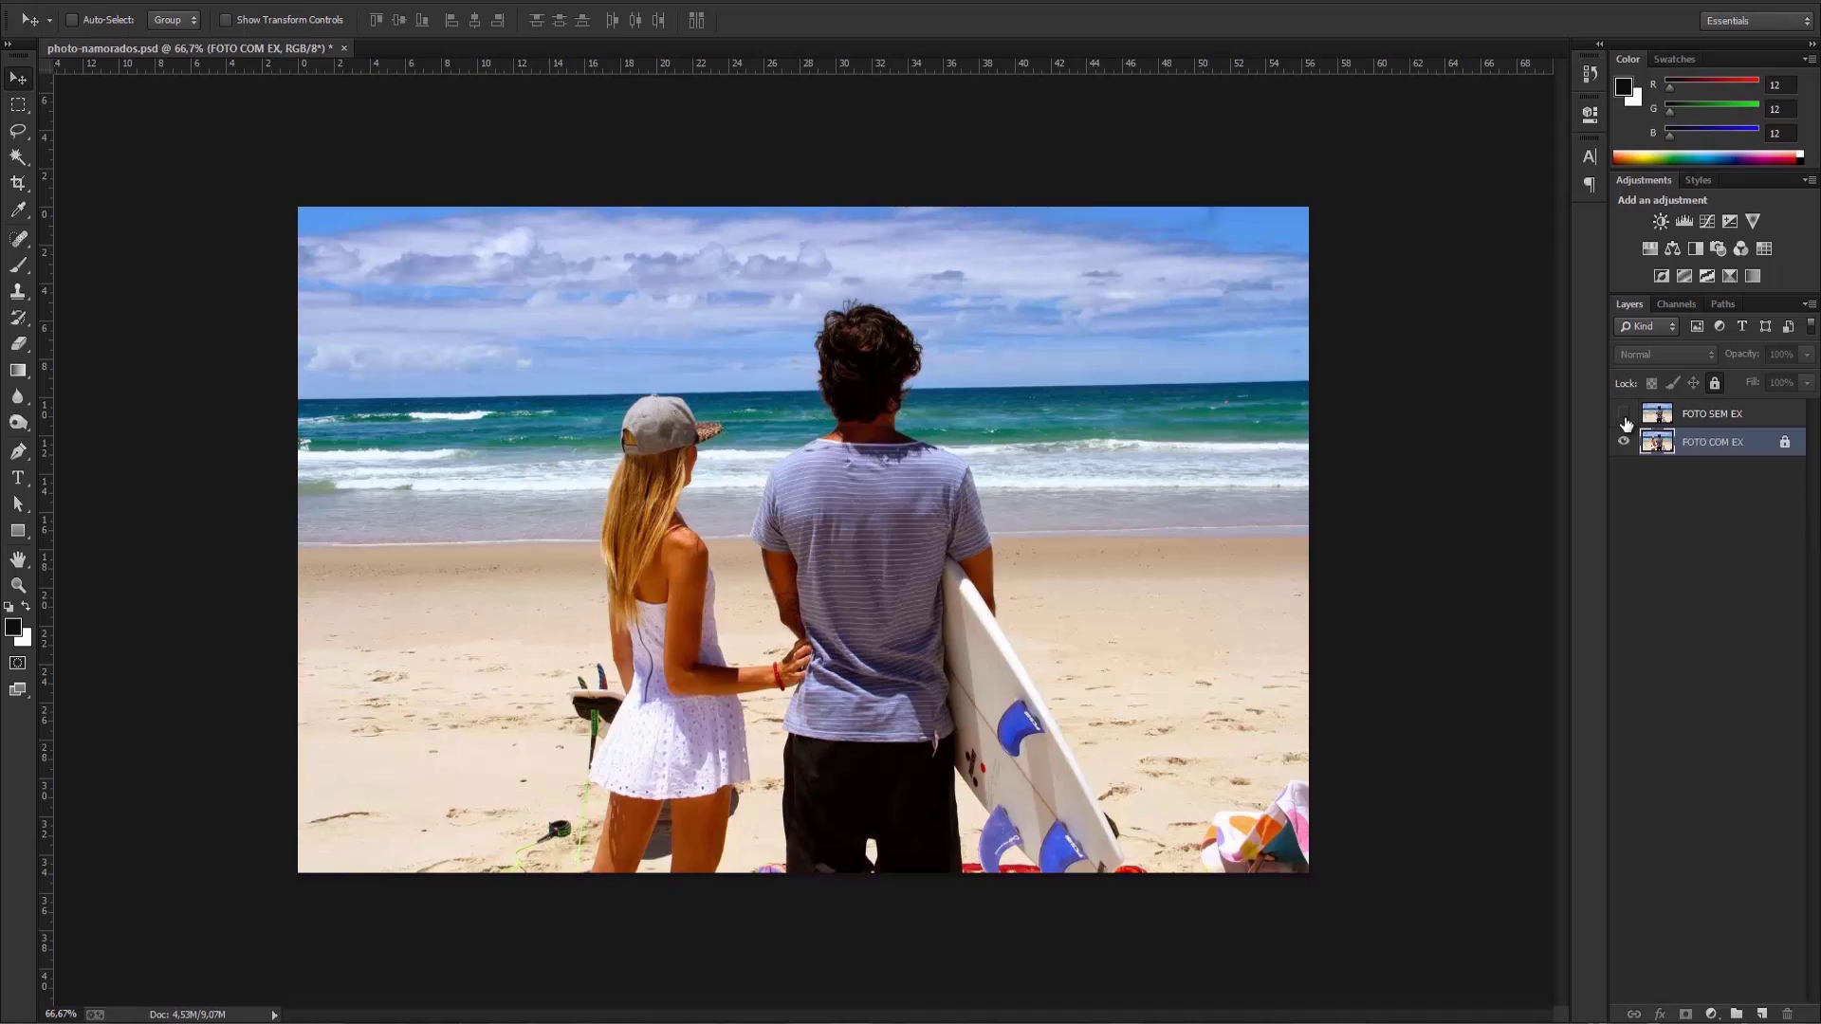
left_click(1625, 417)
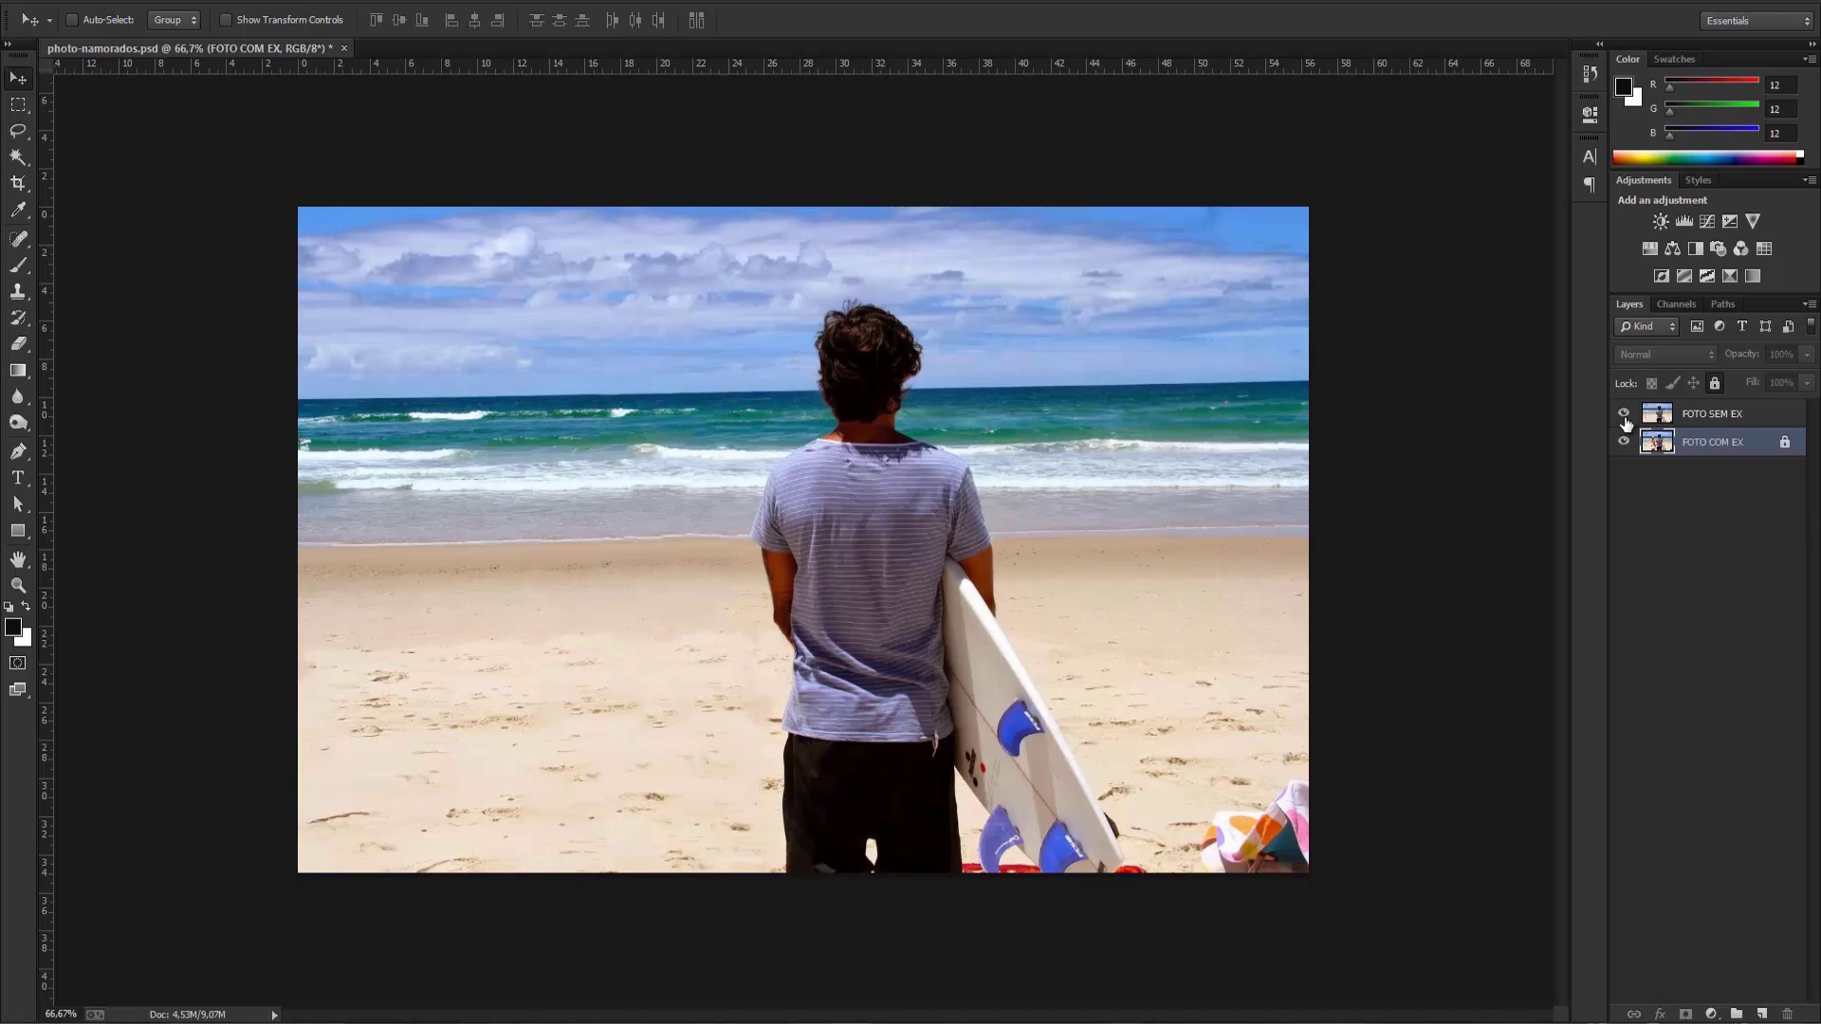
left_click(1624, 418)
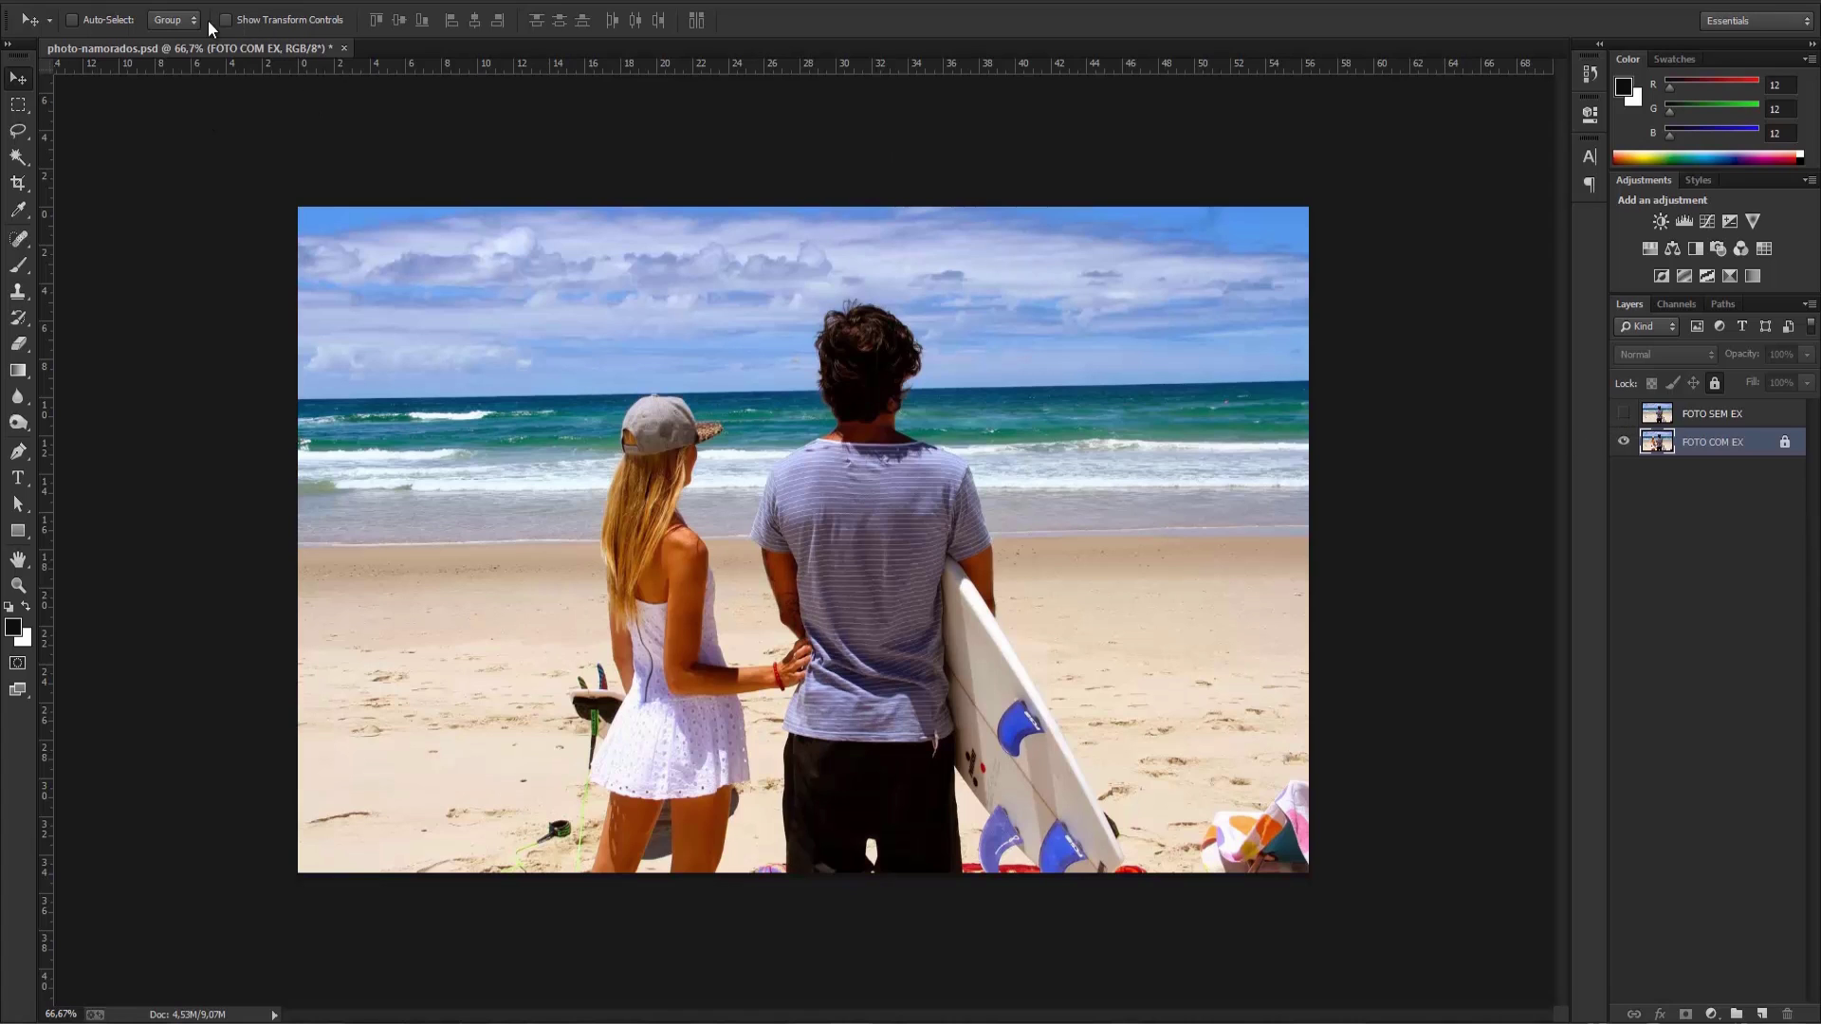
Step: Close photo-namorados.psd without saving and open the photo-namorados image, keeping its embedded colour profile
left_click(344, 48)
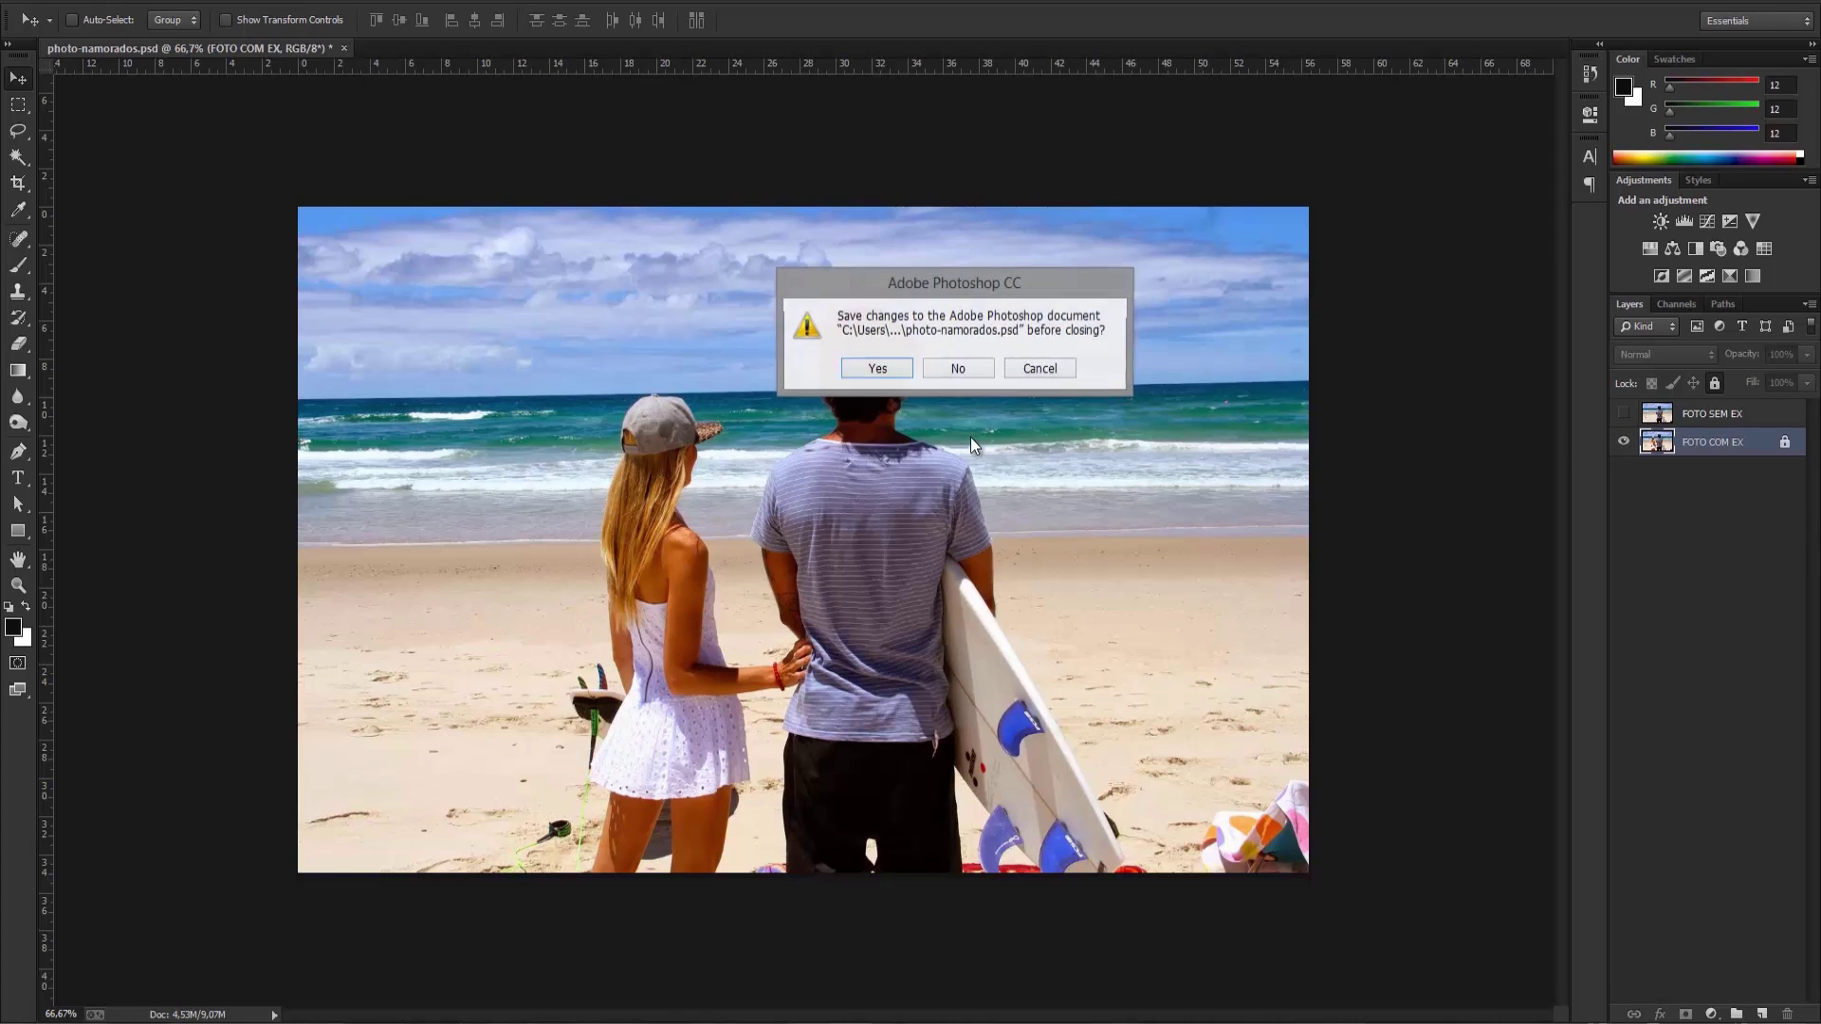
left_click(958, 369)
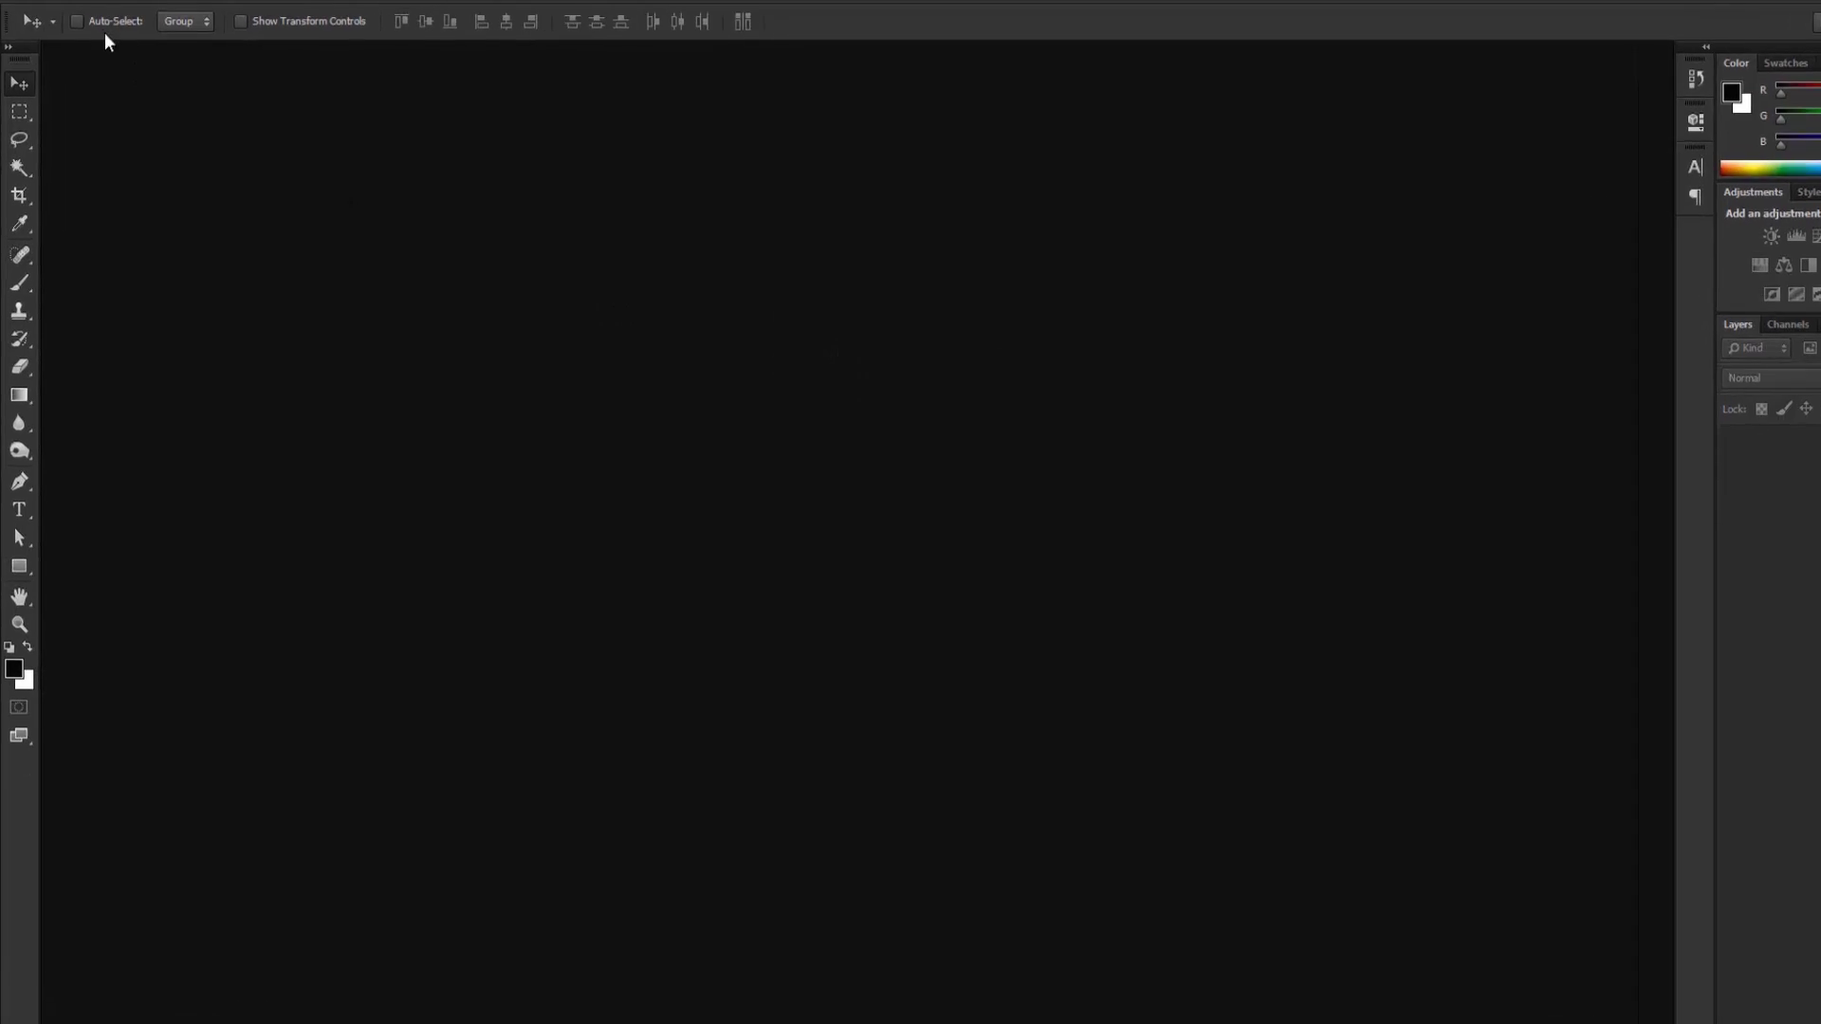
left_click(66, 3)
left_click(118, 57)
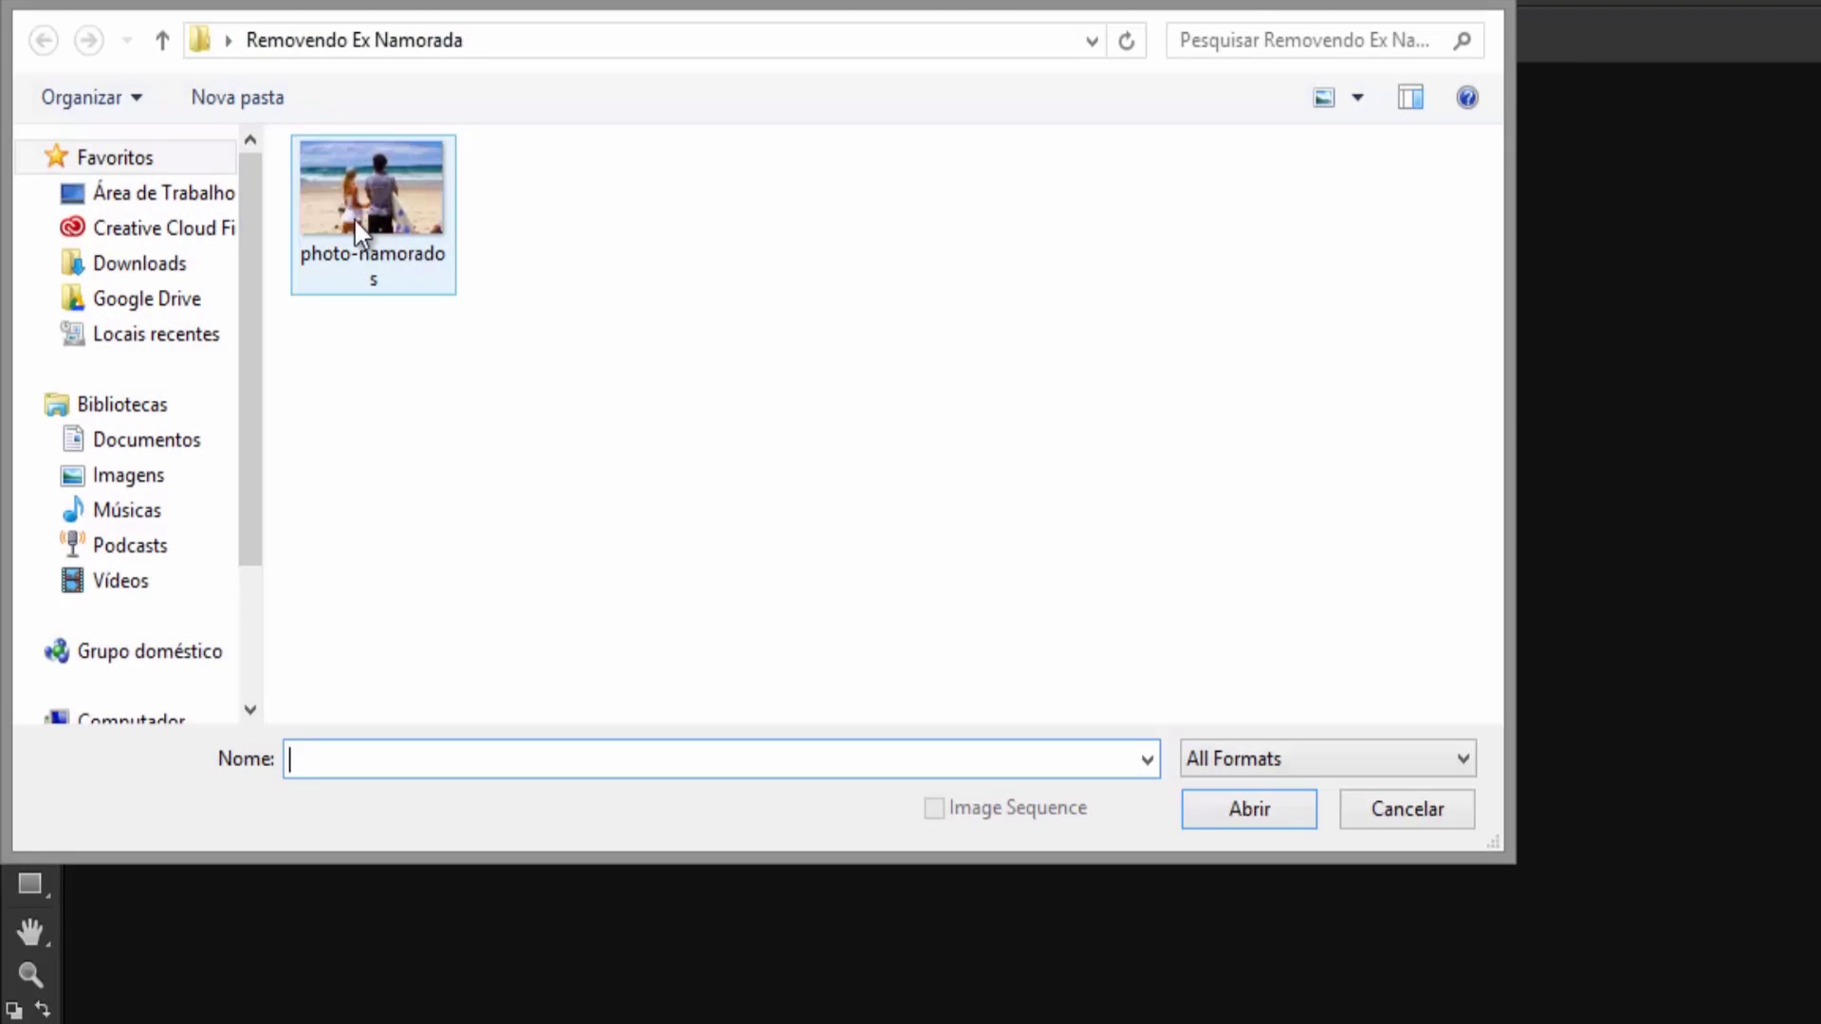
left_click(384, 256)
left_click(360, 41)
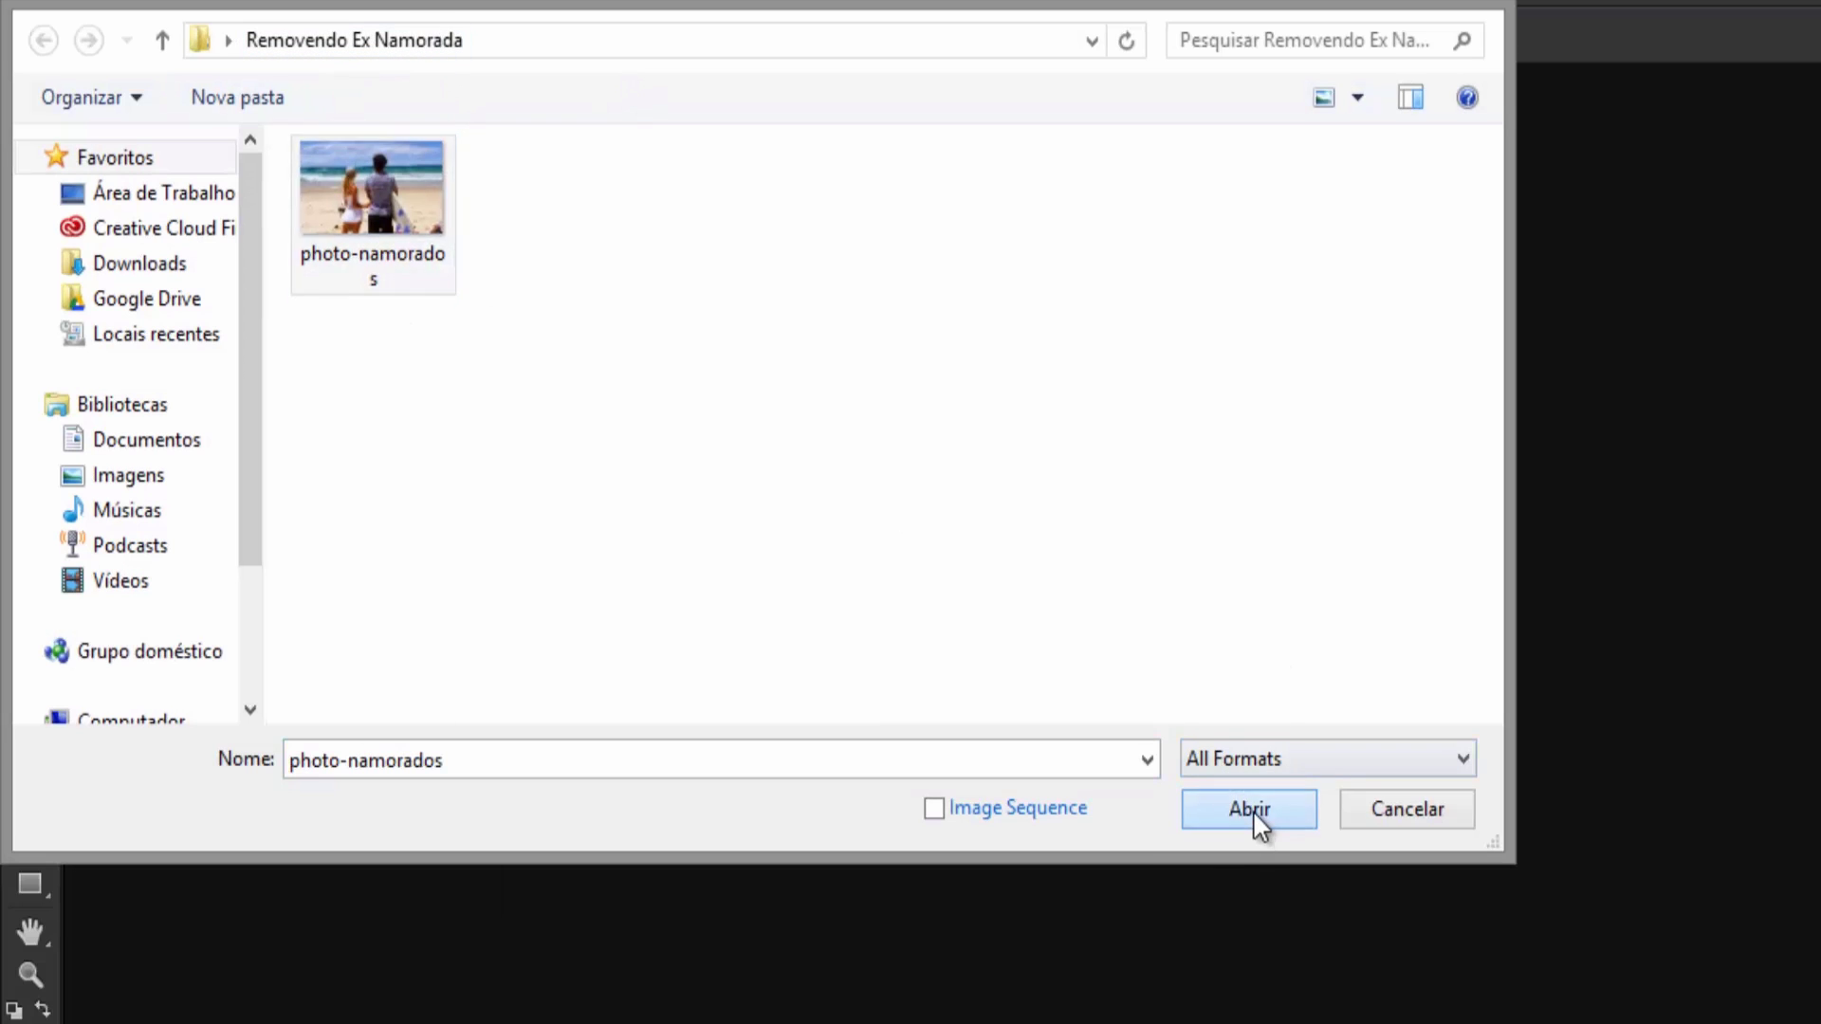
left_click(1252, 824)
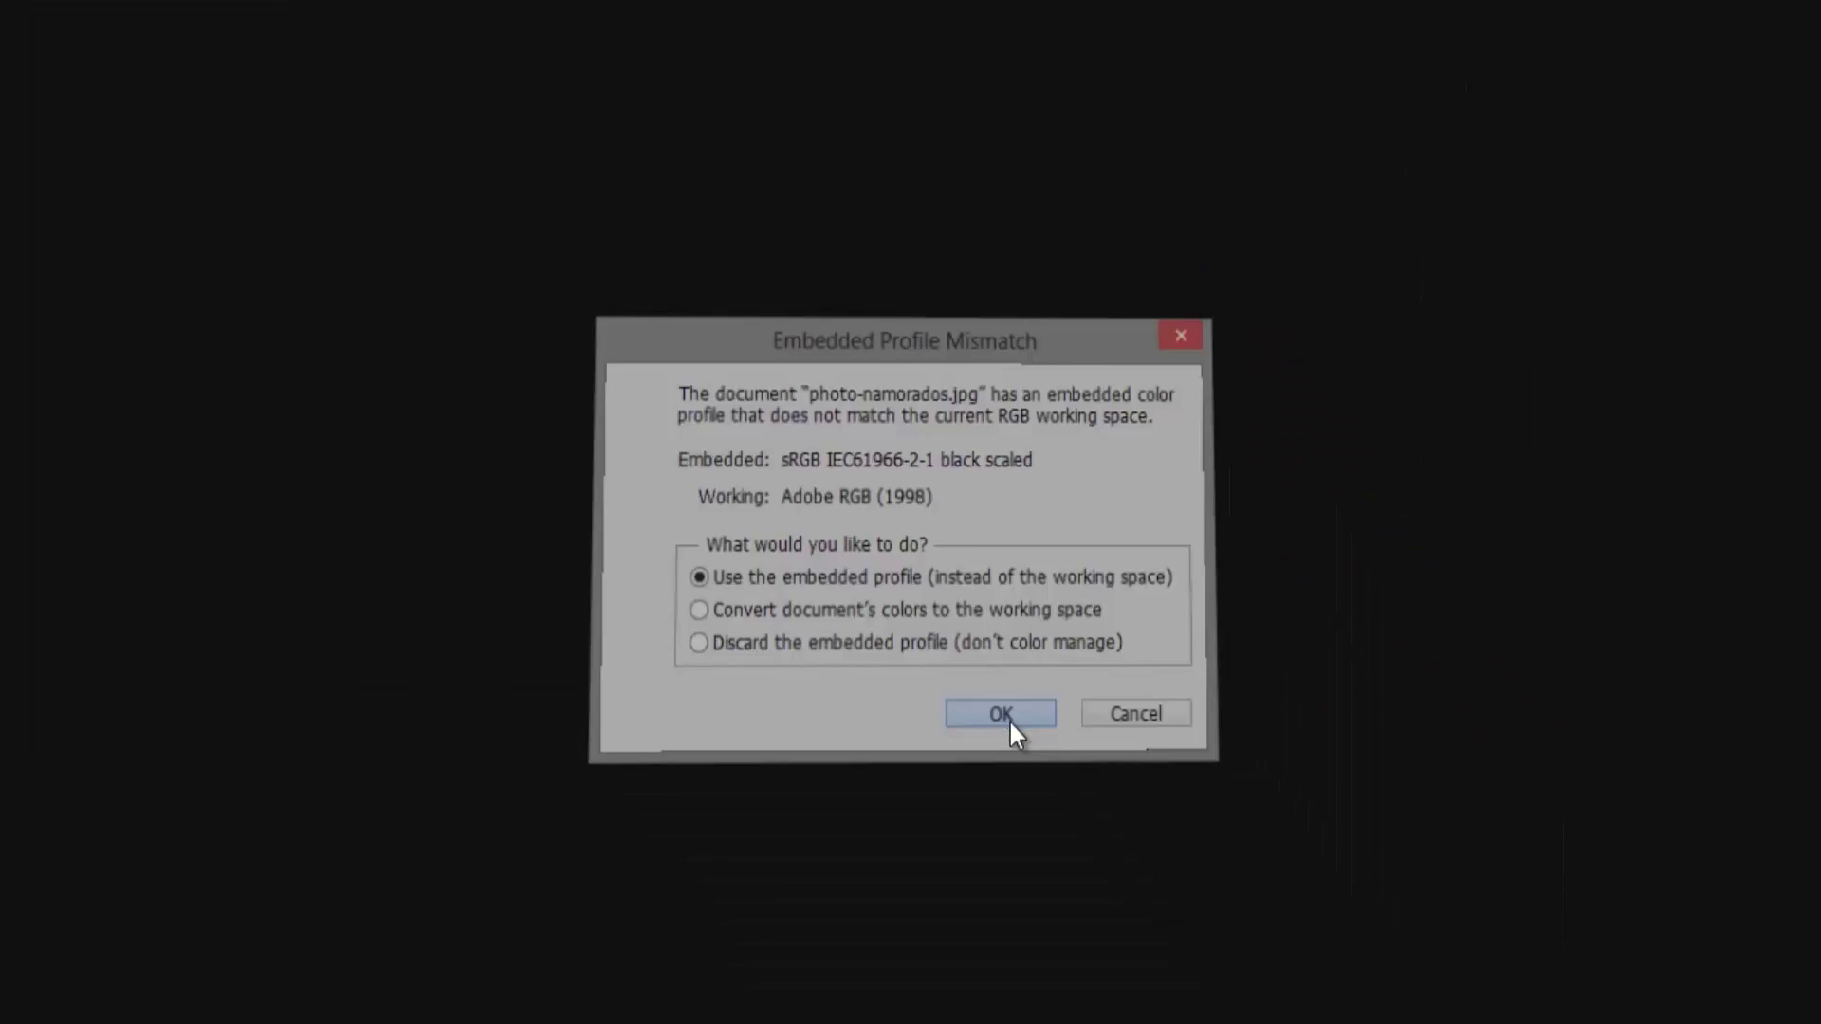
left_click(1185, 930)
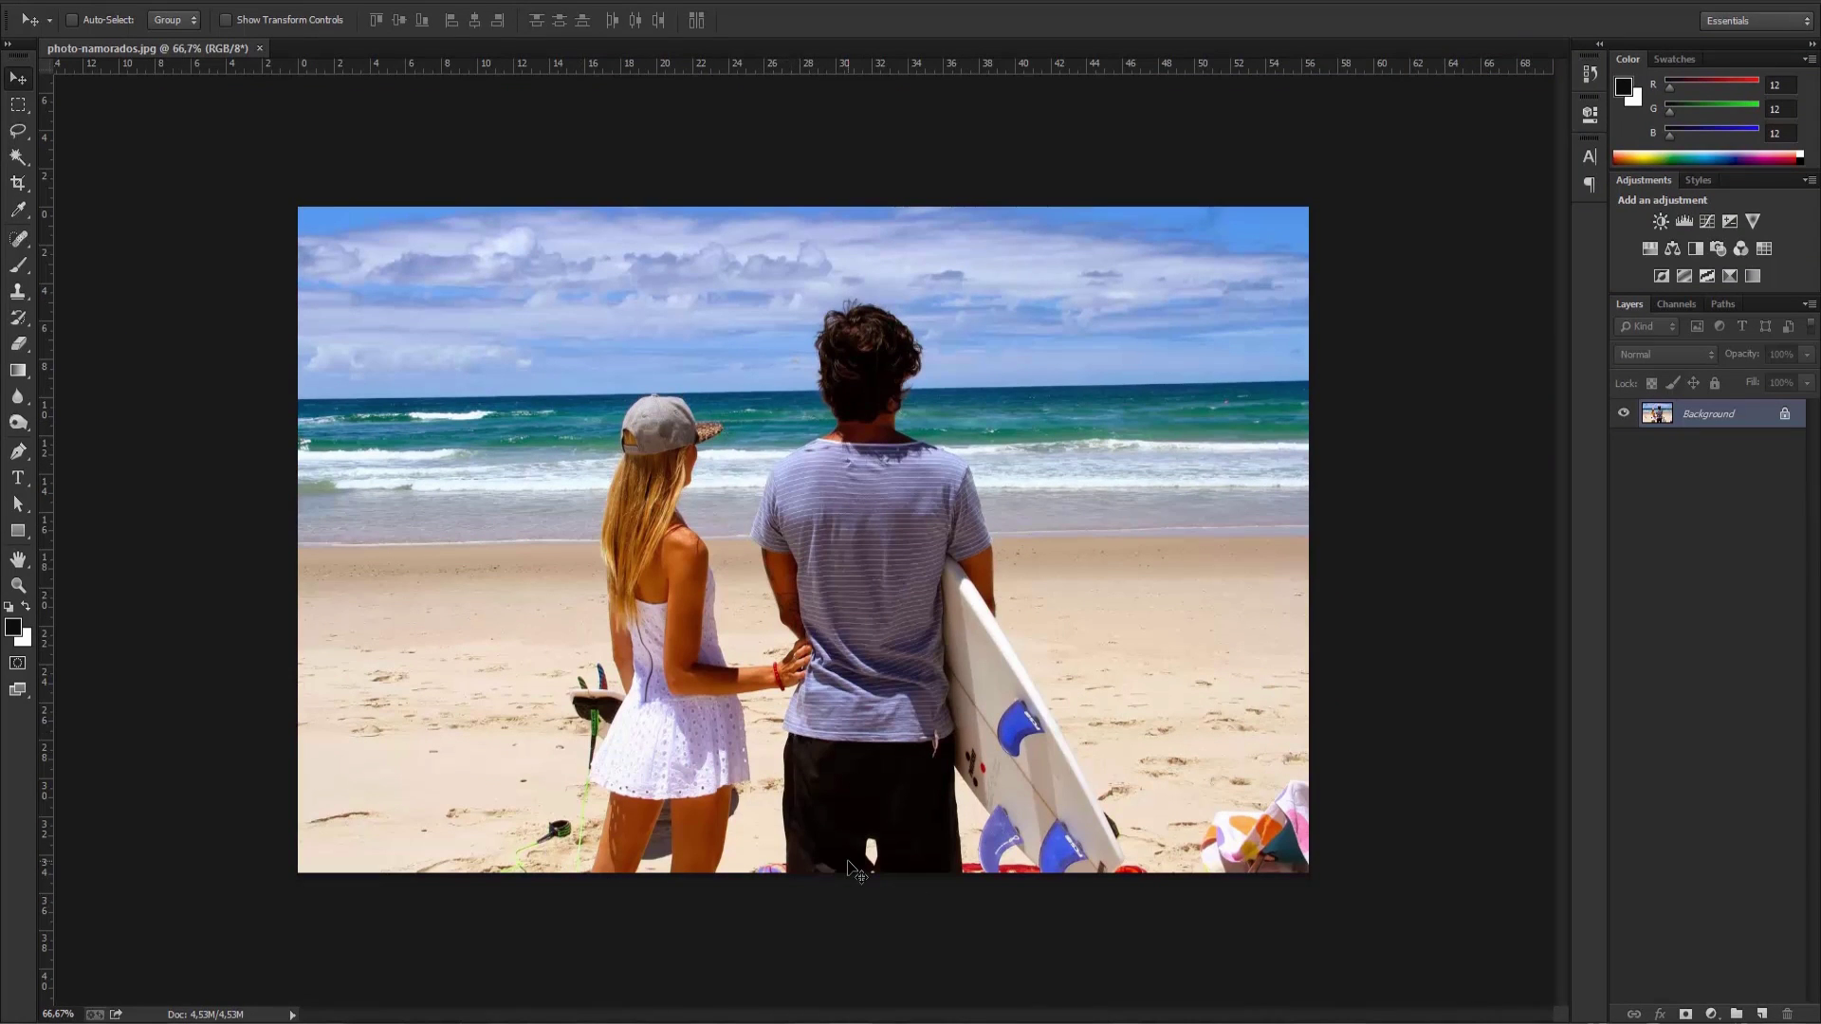
Step: Examine the photo at 100% and review the options of the Healing Brush and Content-Aware Move tools
key("ctrl+1")
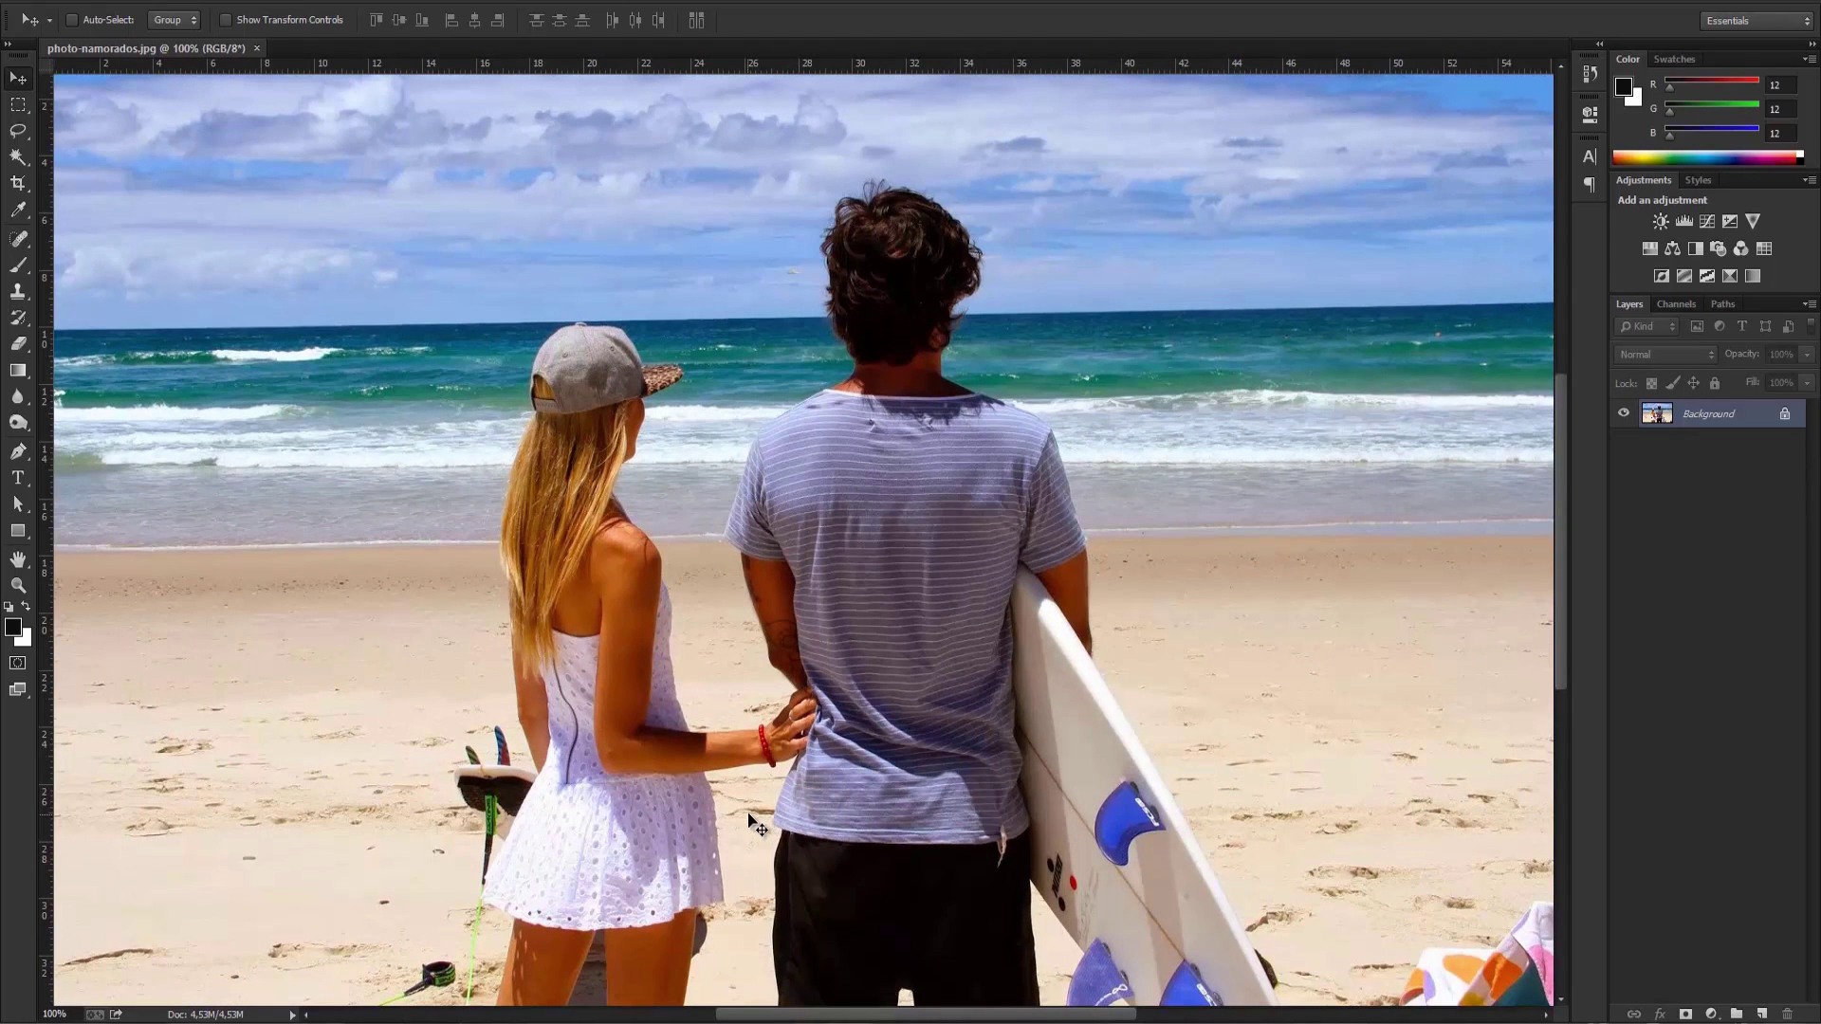
scroll(773, 801, "down", 3)
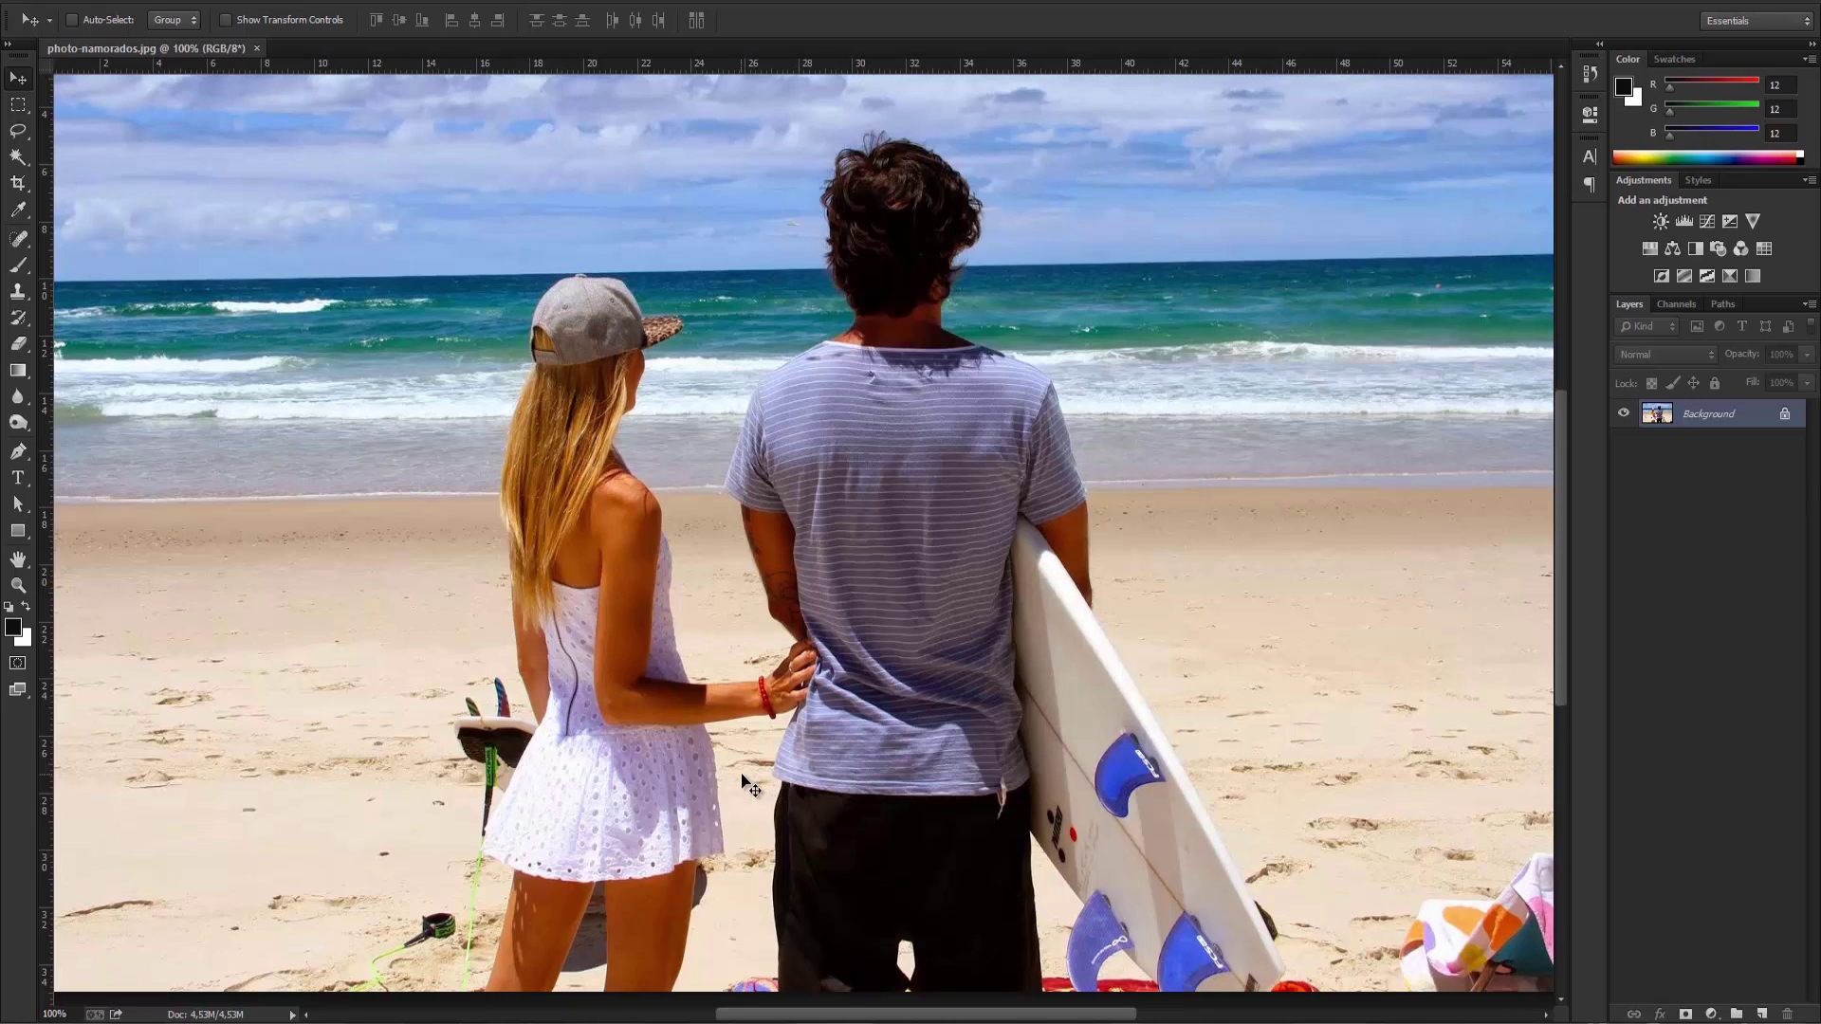
scroll(754, 785, "down", 2)
scroll(744, 776, "up", 1)
left_click(20, 240)
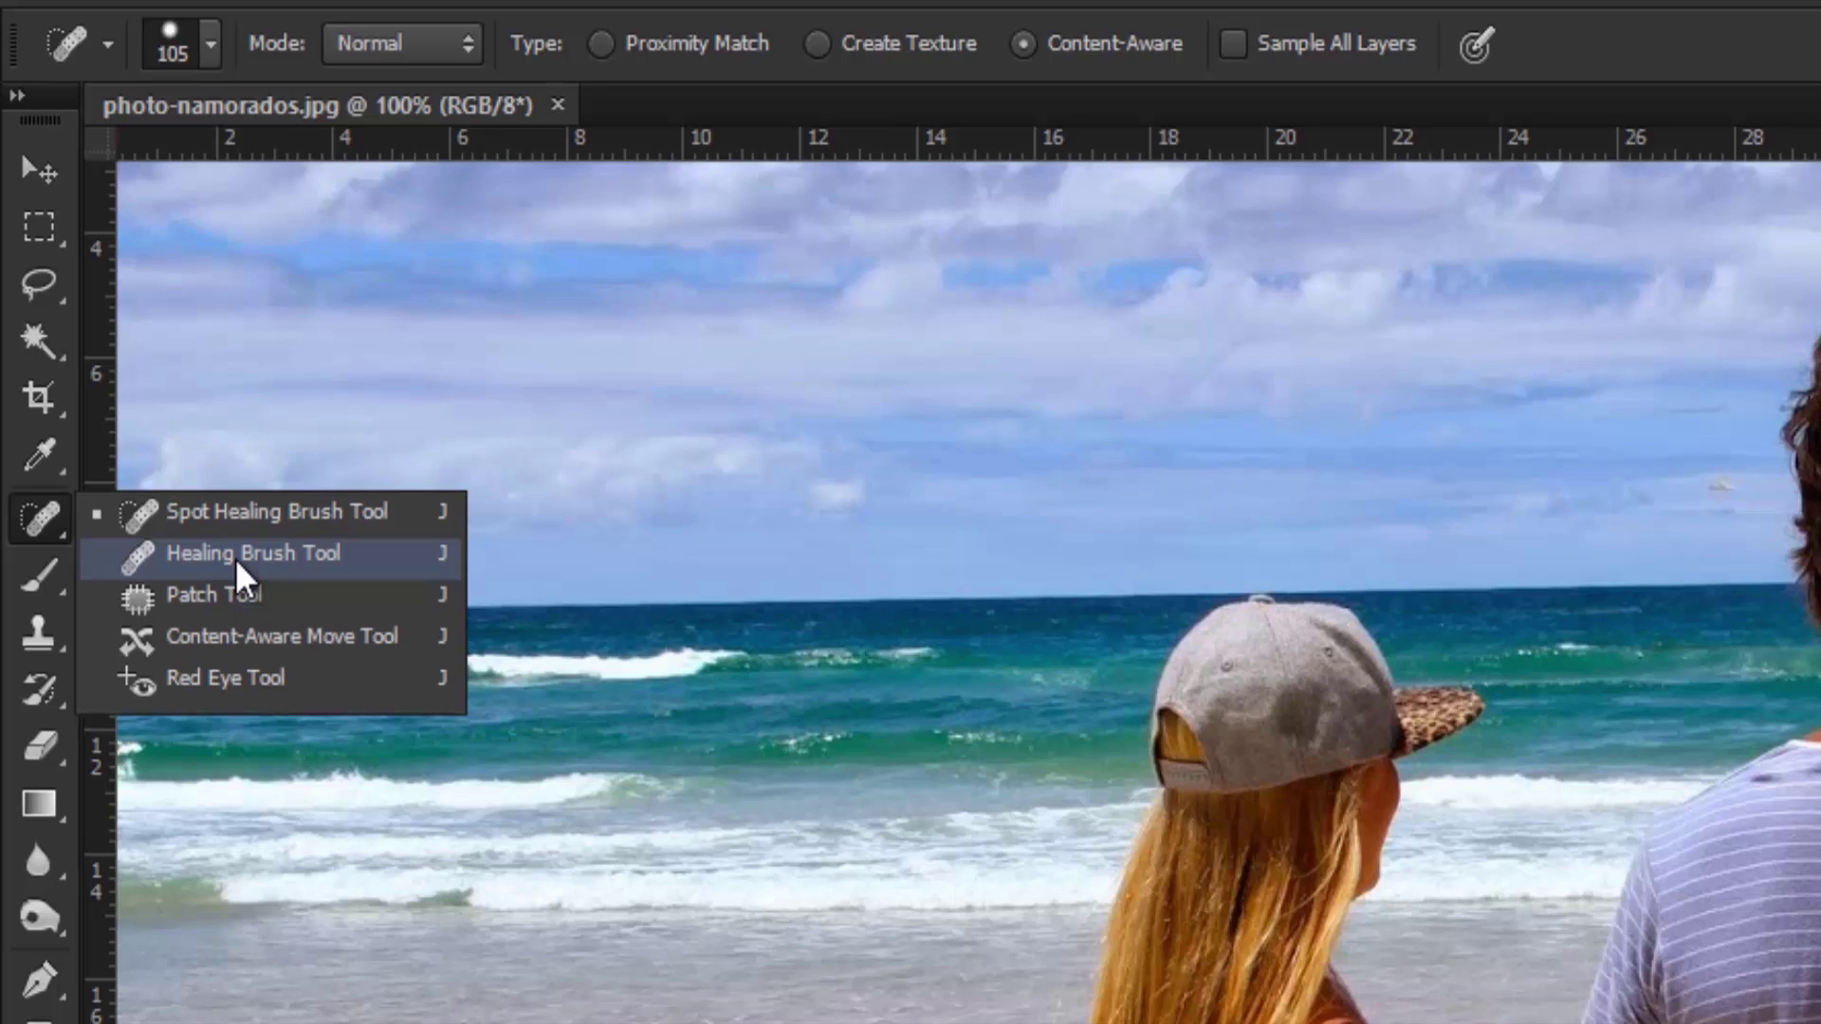
left_click(235, 555)
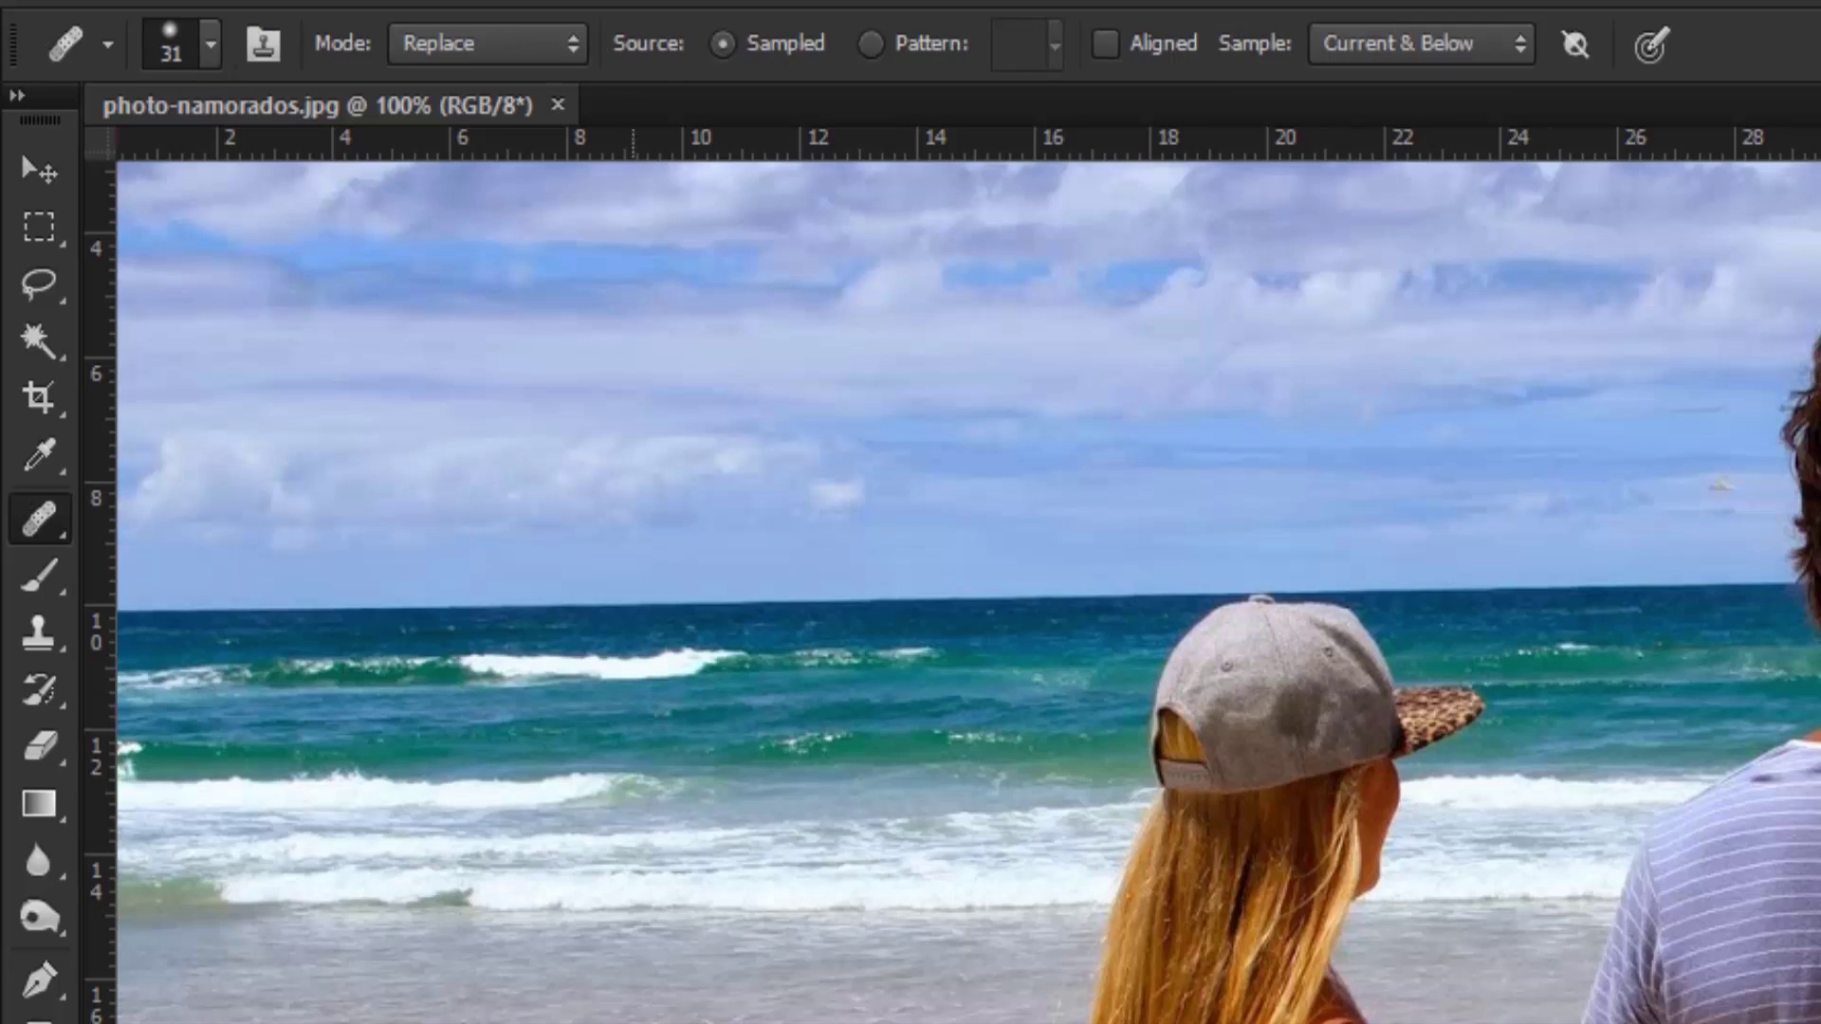
right_click(32, 515)
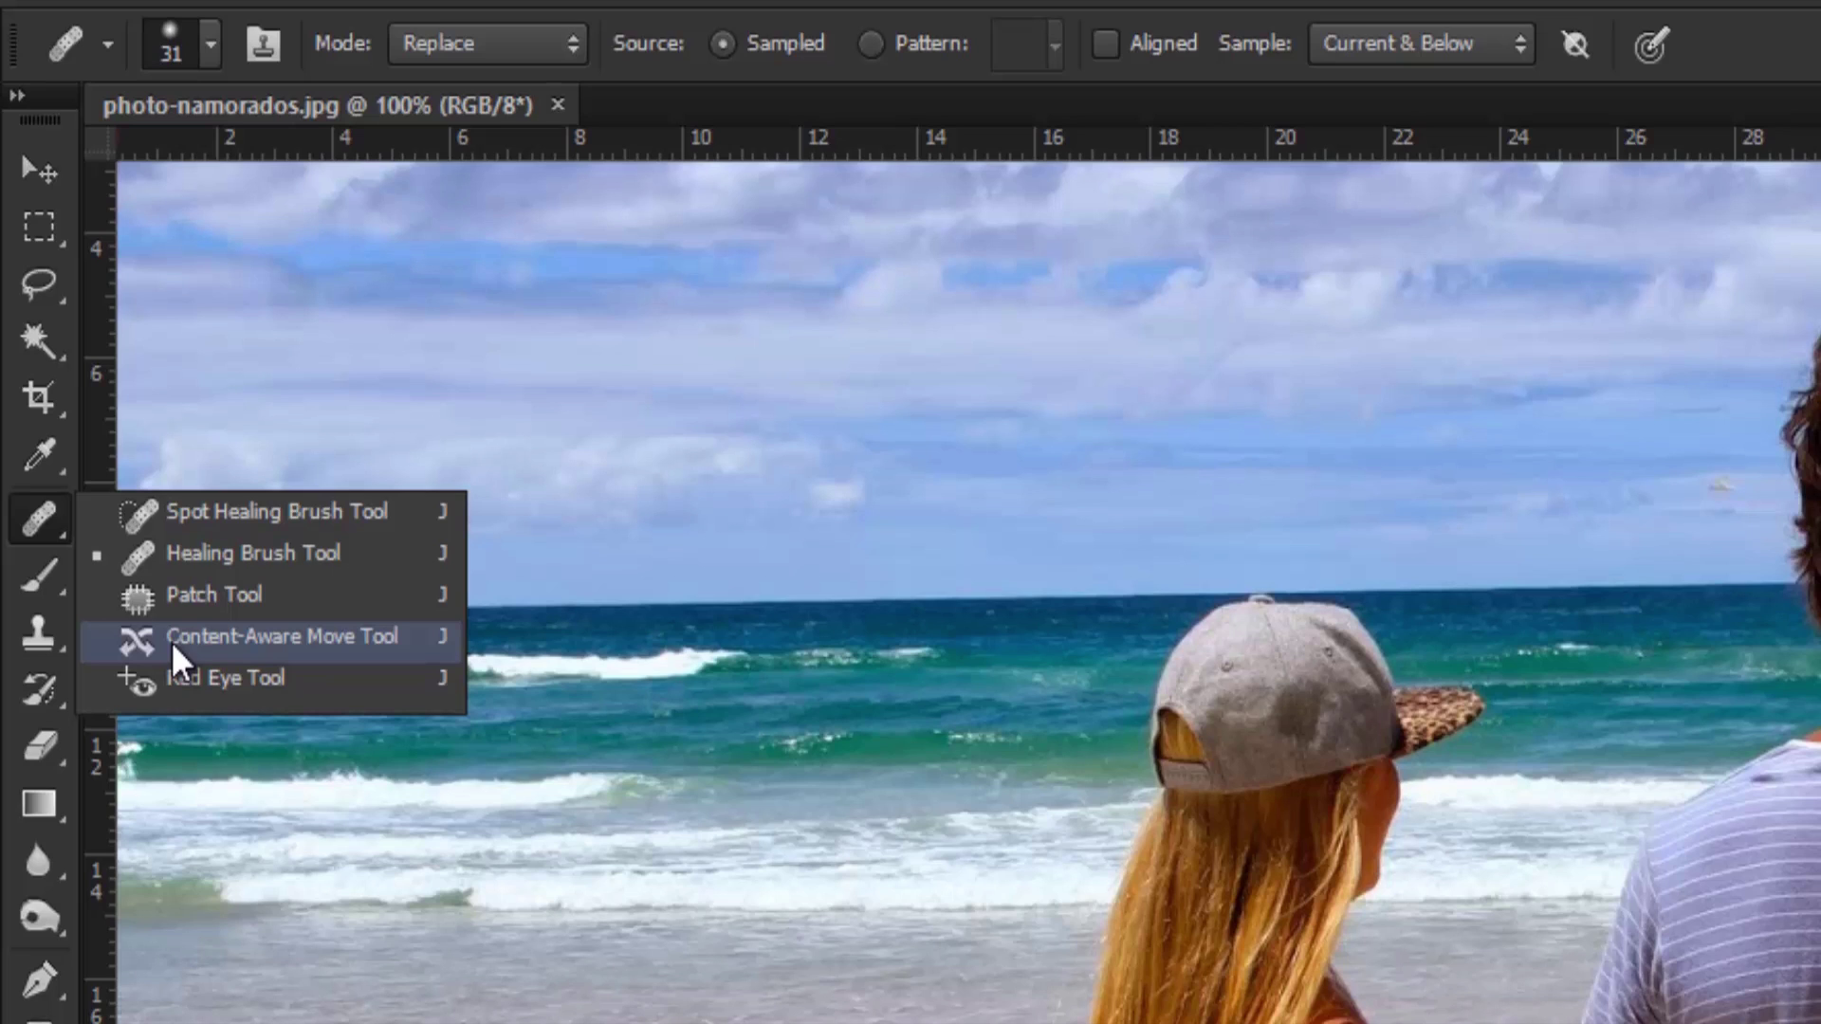
left_click(171, 638)
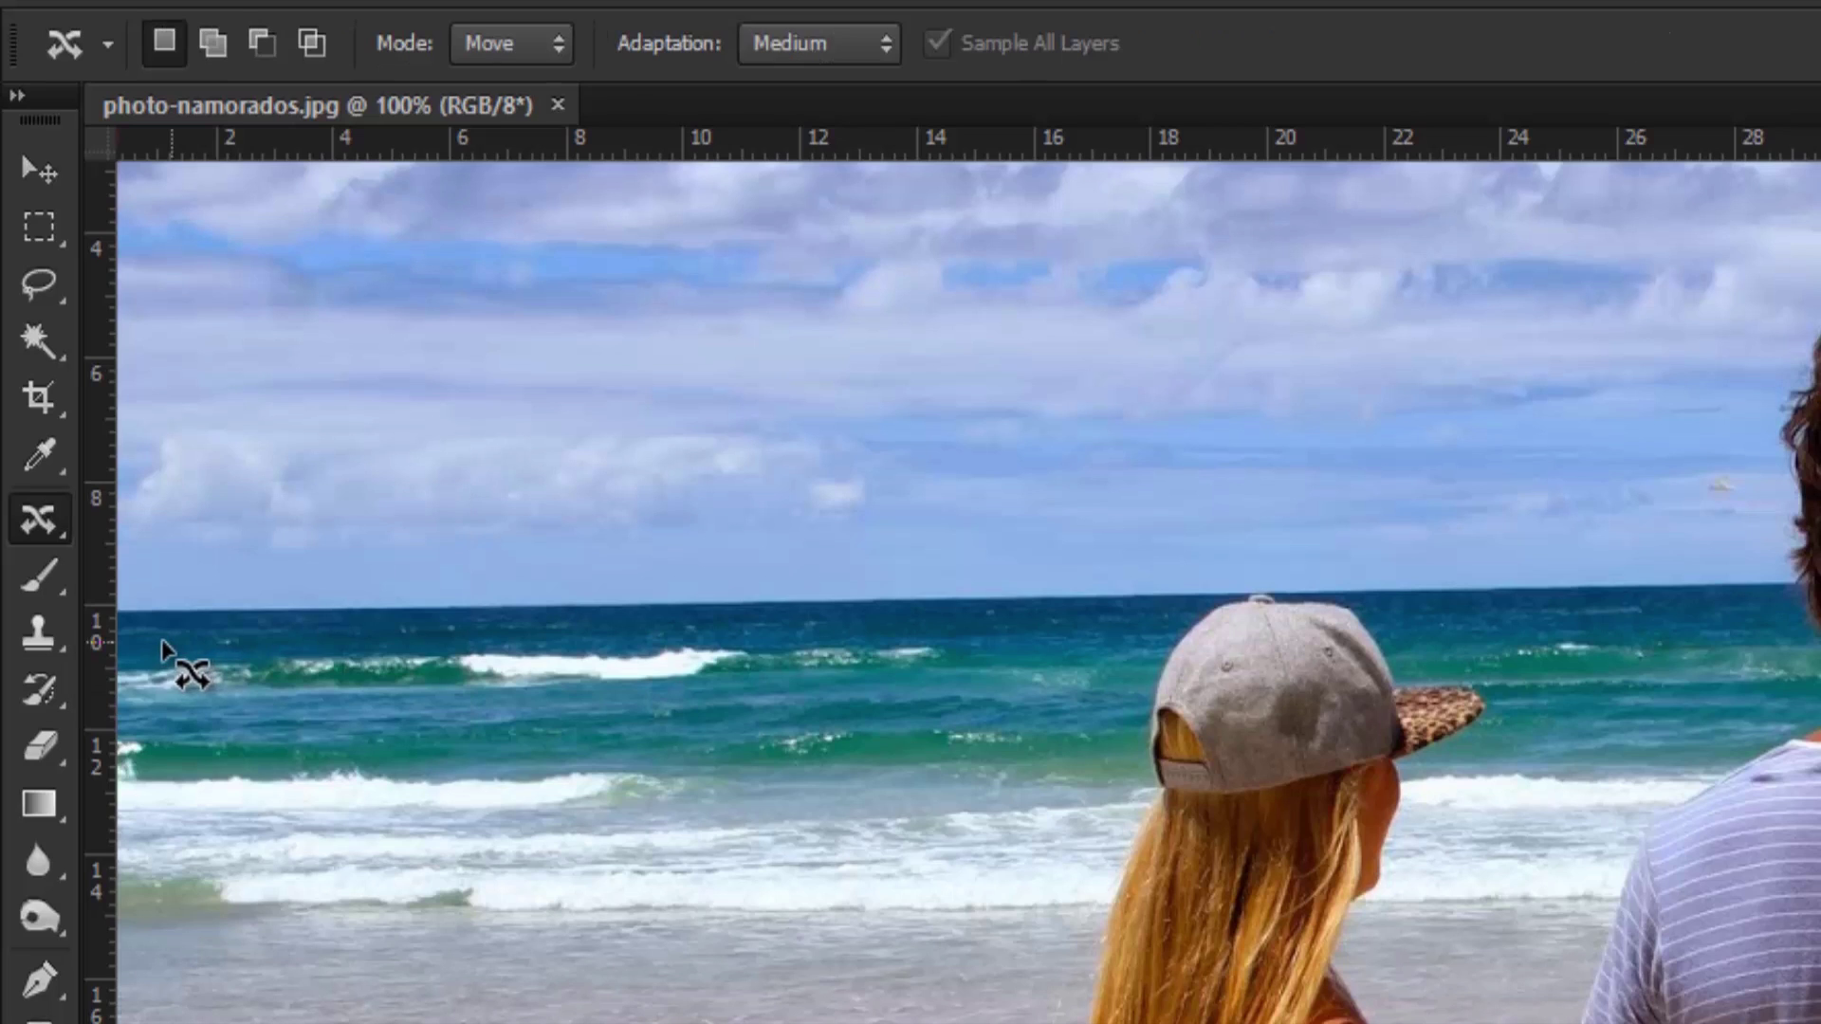
left_click(60, 519)
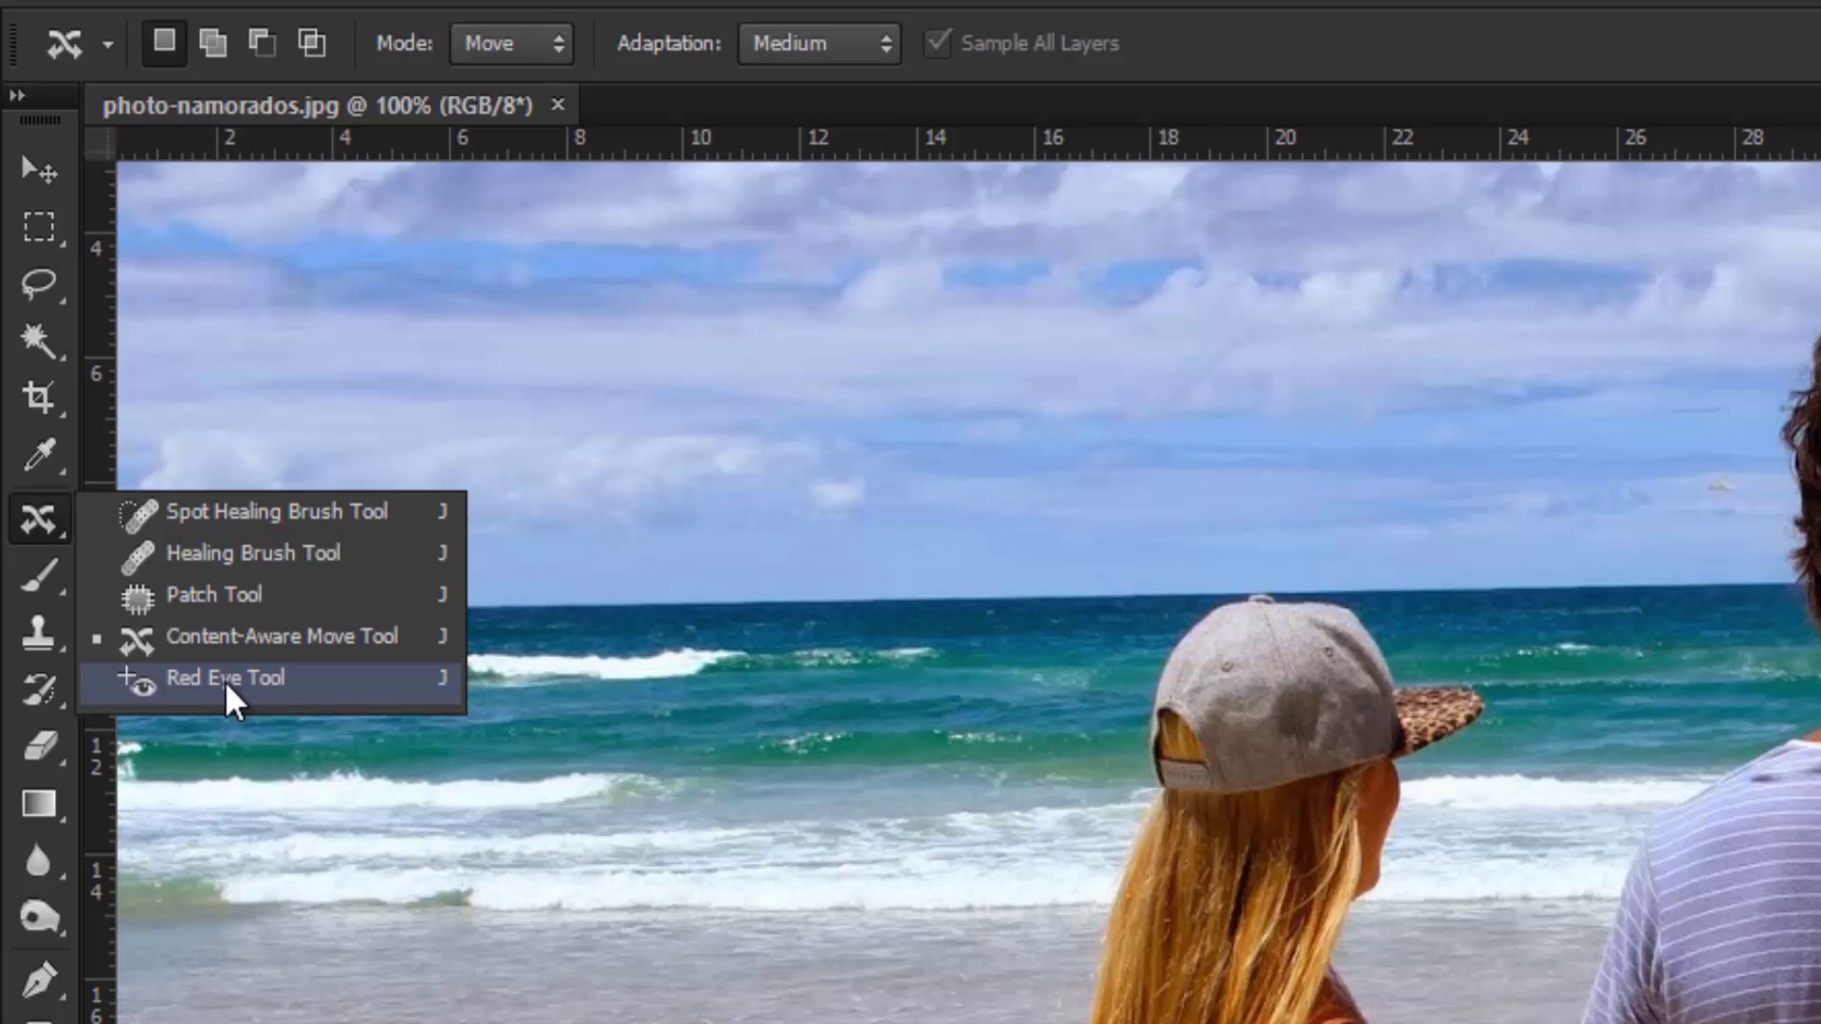
left_click(41, 646)
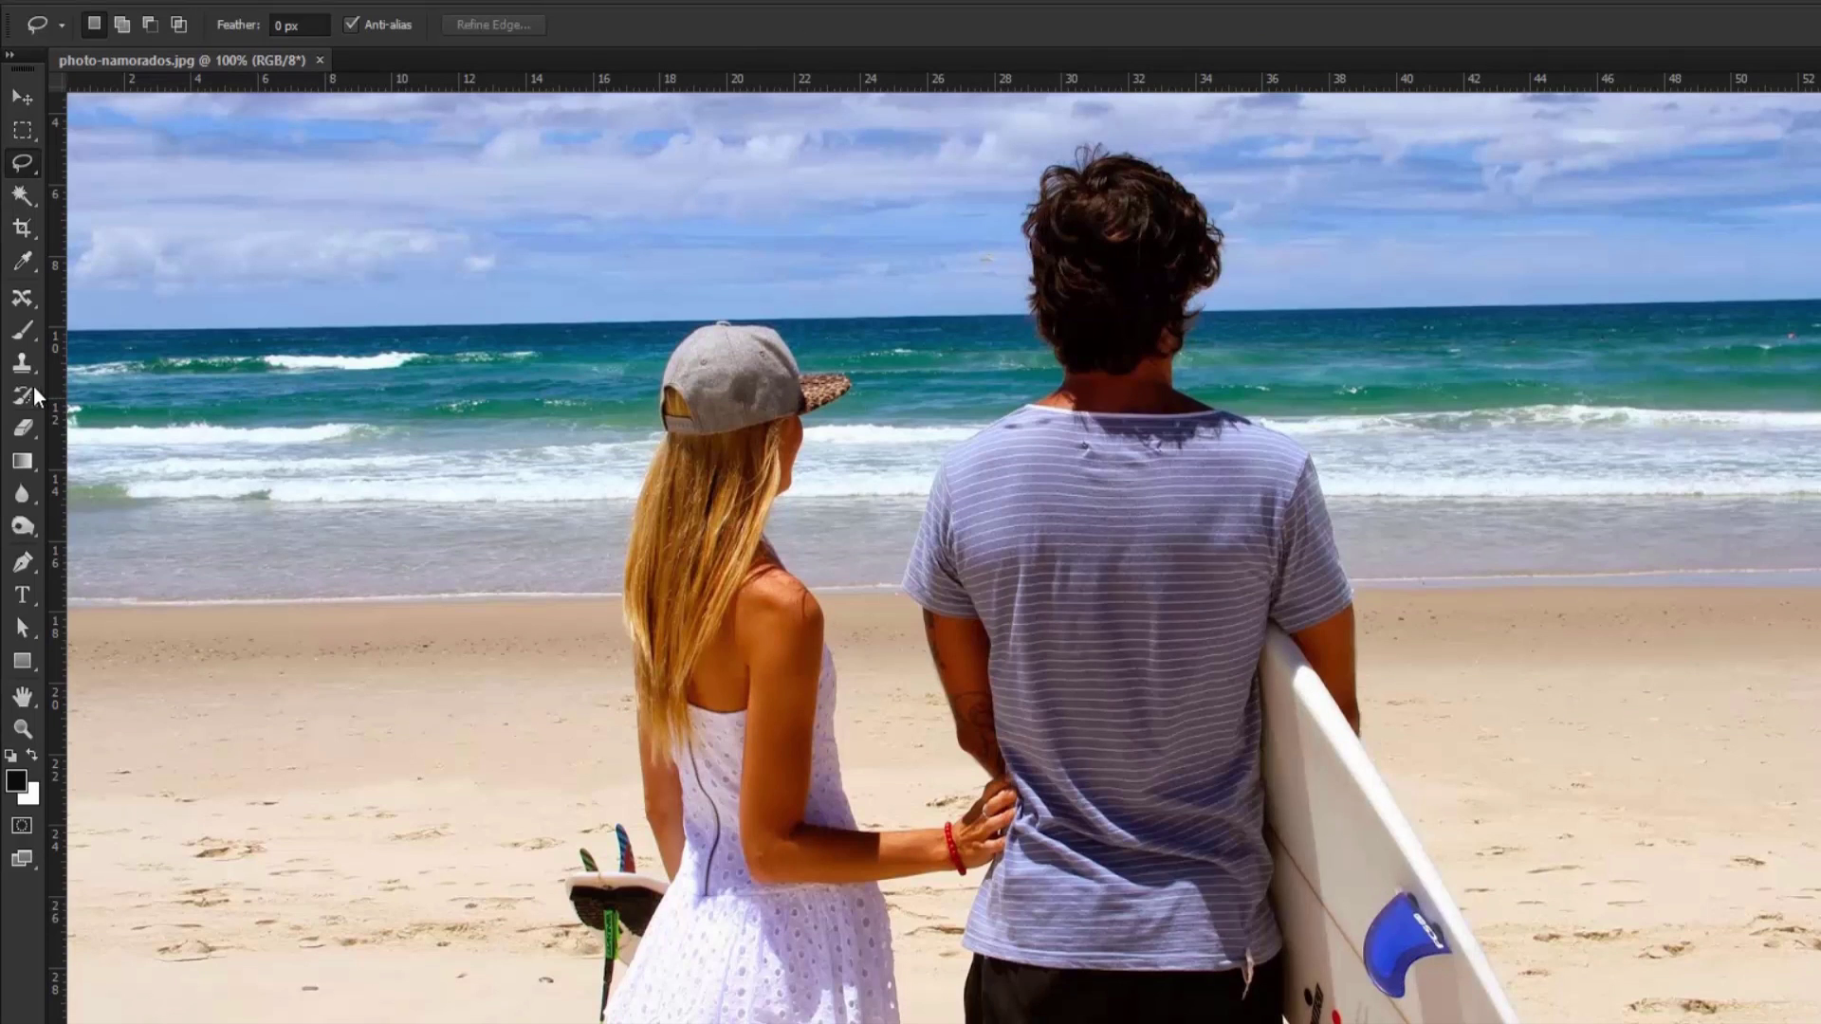
Step: Switch to the Patch tool and duplicate the Background layer
left_click(23, 299)
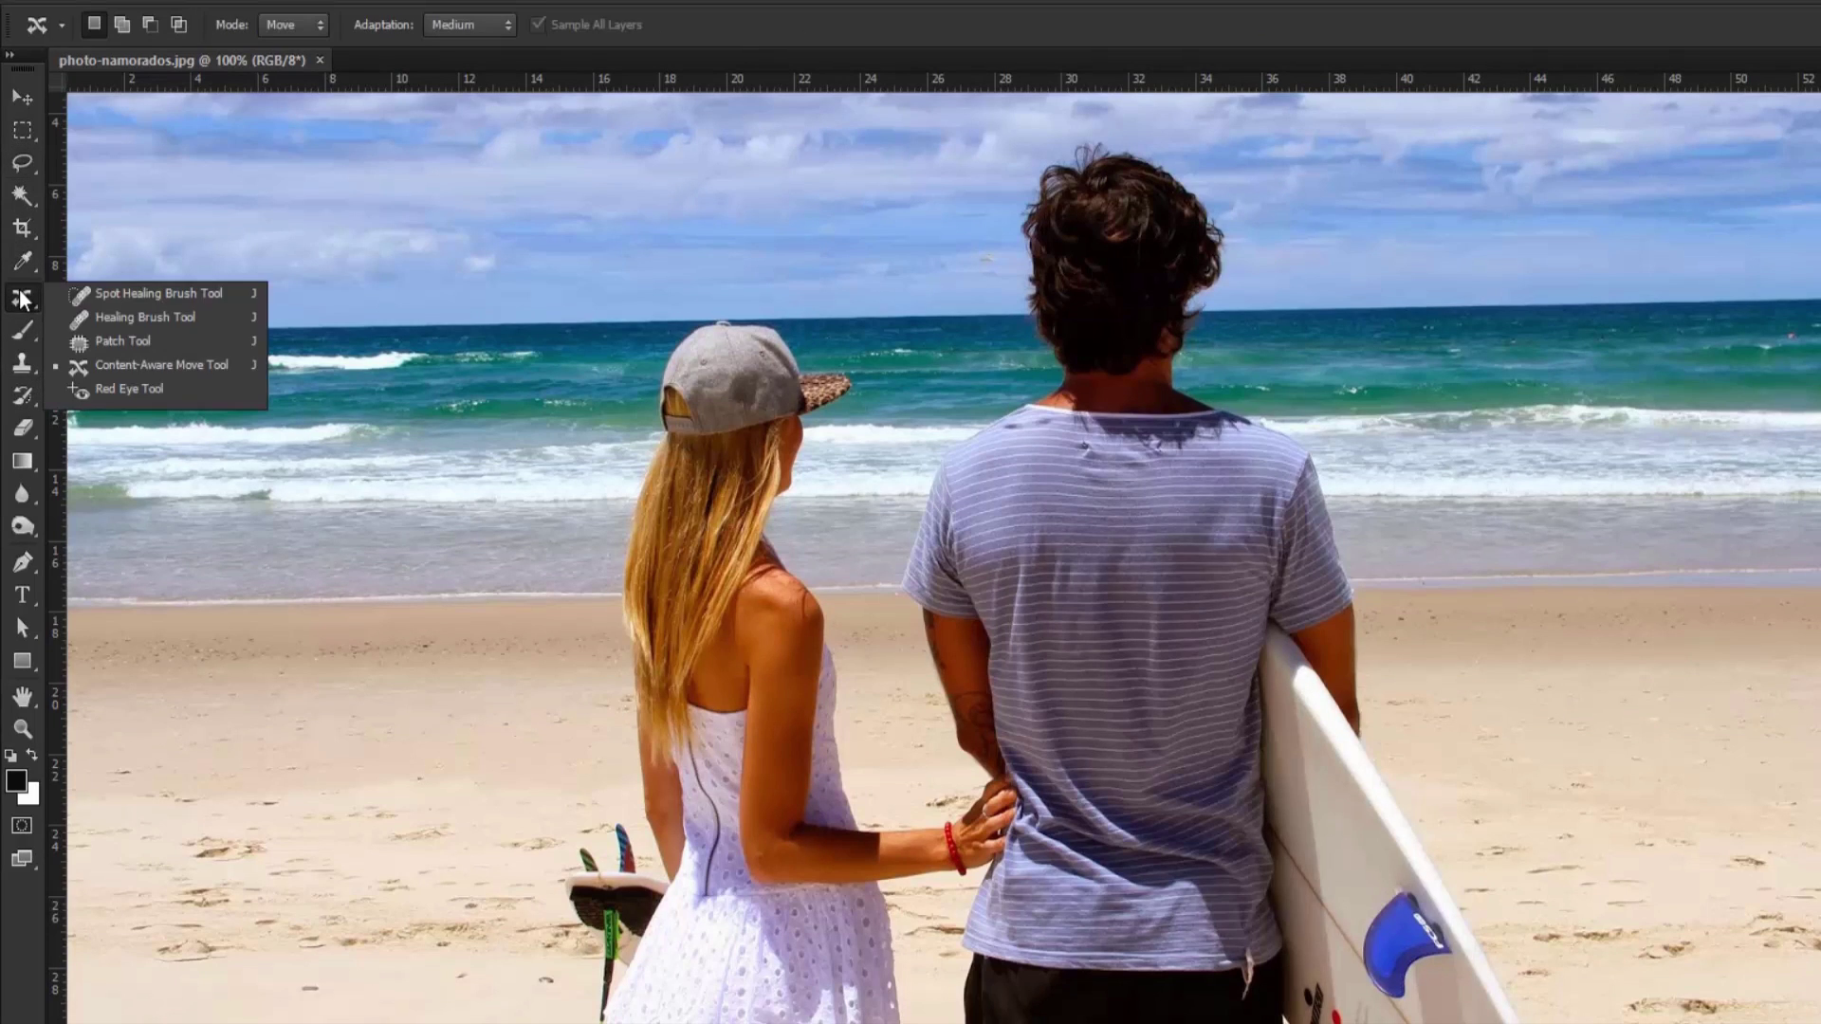
left_click(144, 342)
mouse_move(657, 332)
left_mouse_down()
mouse_move(778, 322)
mouse_move(687, 324)
left_mouse_up()
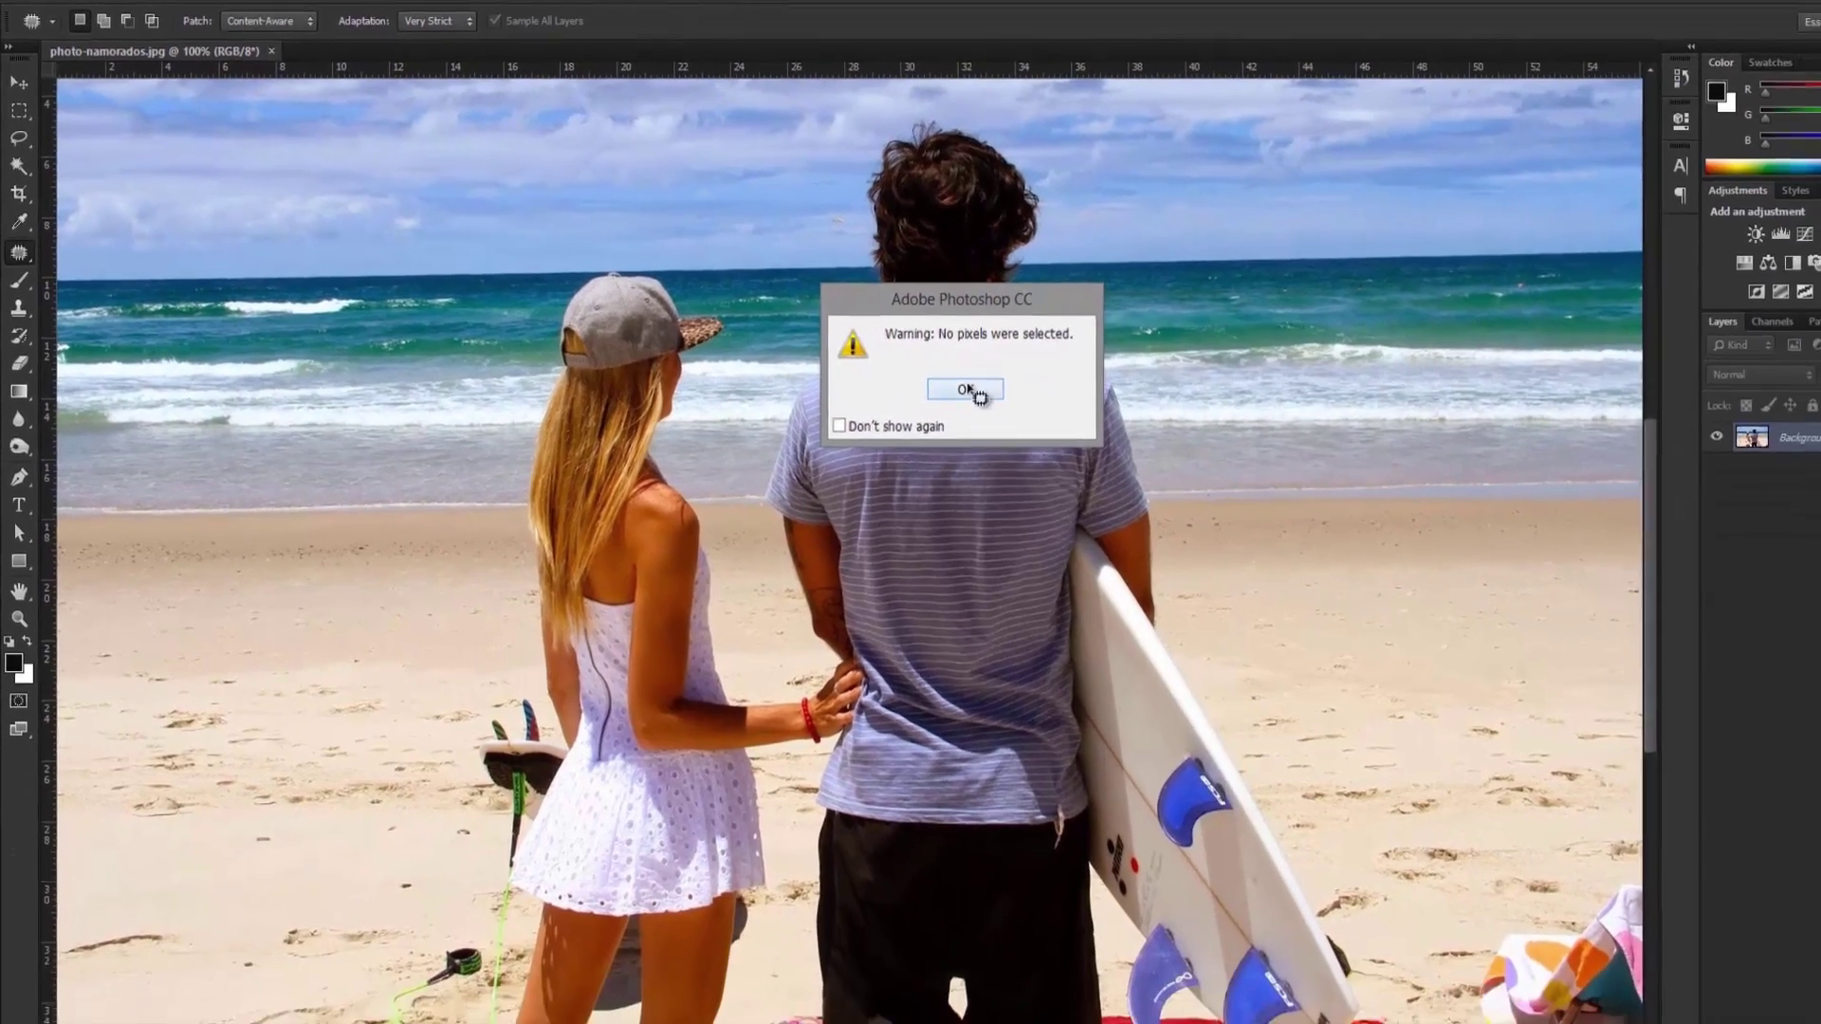
left_click(1135, 453)
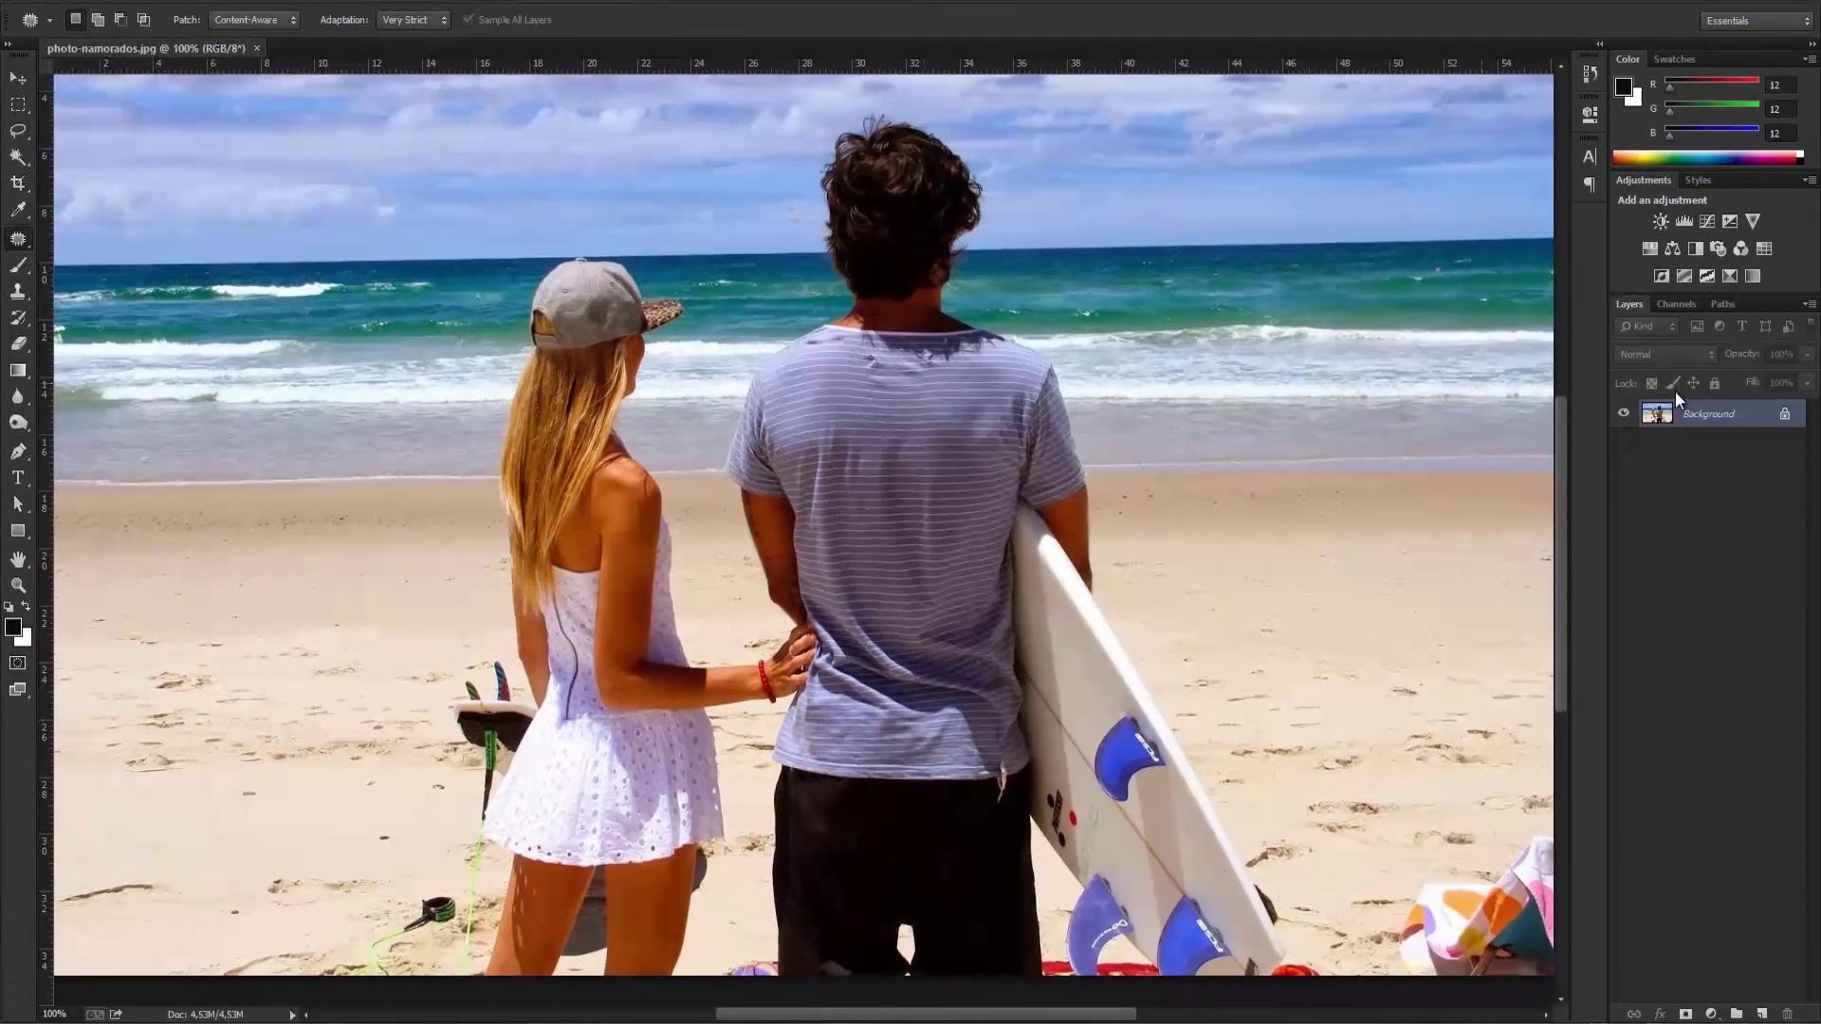
key("ctrl+j")
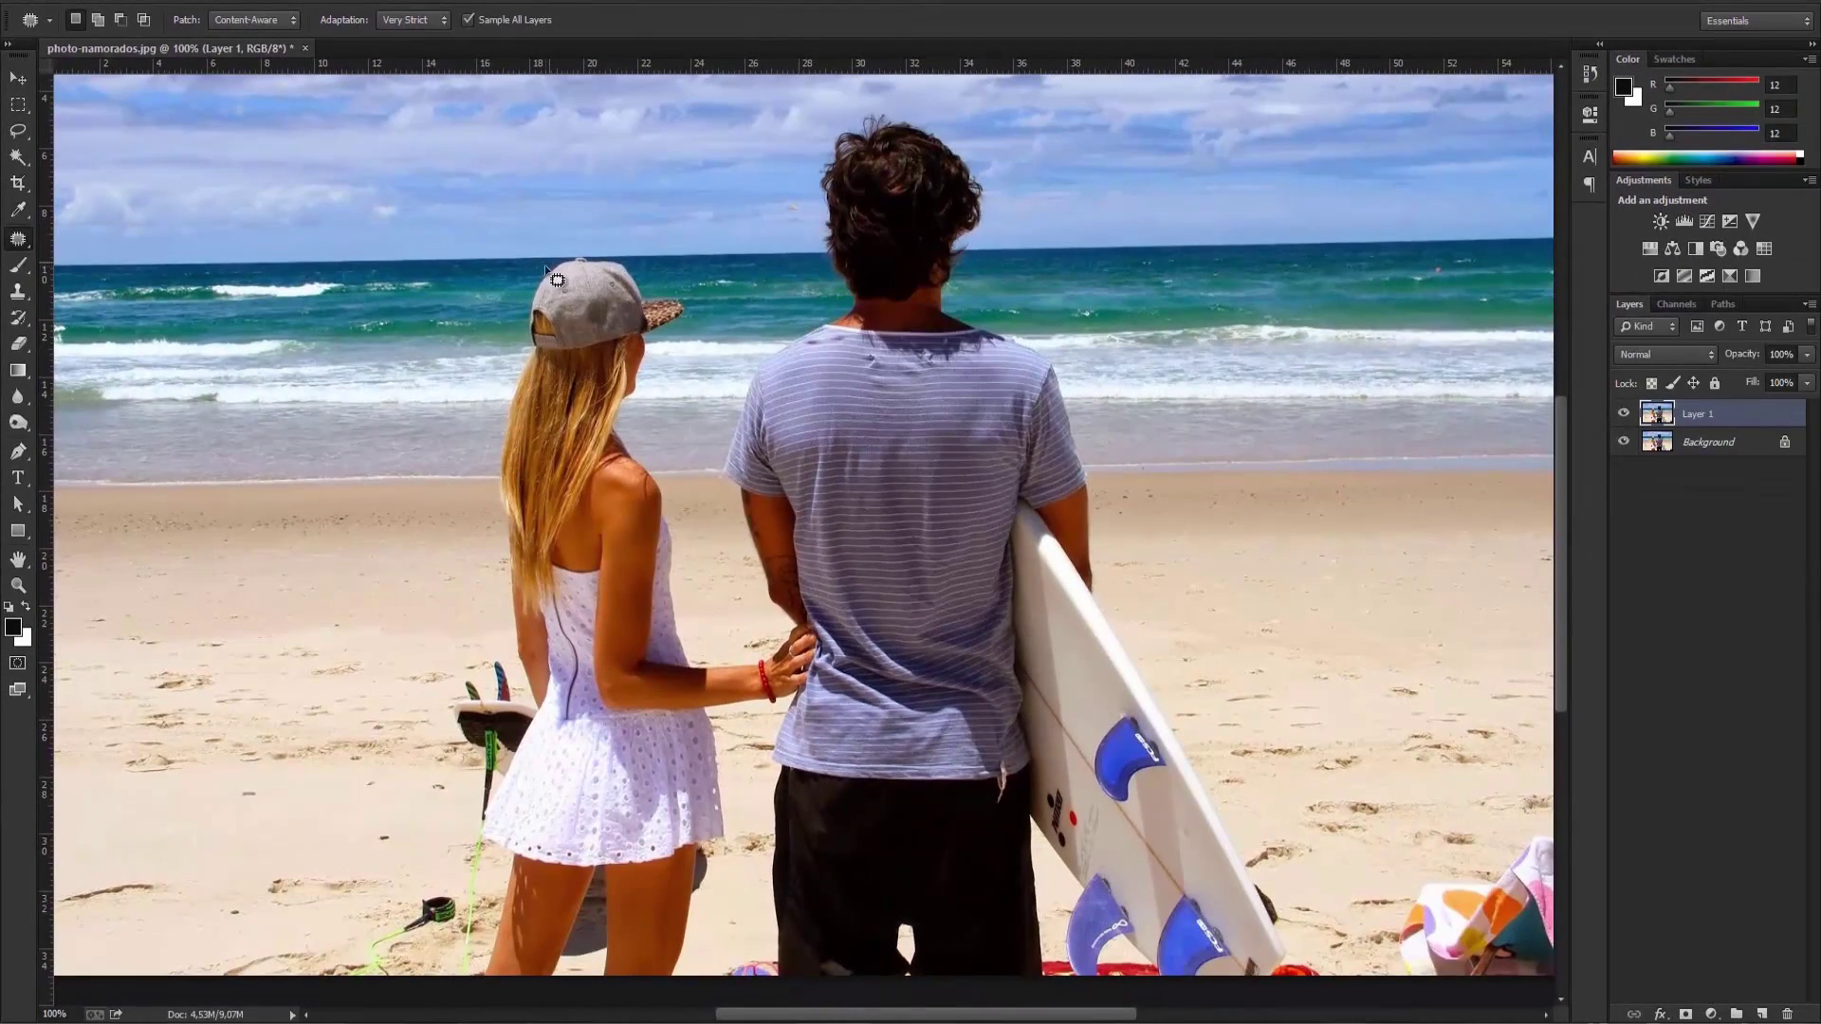
Step: Outline the woman and the gear beside her with the Patch tool, down to the photo's lower edge
left_click_drag(558, 261, 611, 257)
left_click_drag(719, 488, 721, 485)
left_click(547, 266)
left_click_drag(545, 263, 634, 258)
left_click_drag(707, 444, 729, 548)
left_click_drag(788, 657, 748, 811)
mouse_move(756, 899)
left_mouse_down()
mouse_move(778, 983)
mouse_move(723, 1000)
mouse_move(350, 988)
mouse_move(337, 979)
mouse_move(374, 911)
mouse_move(439, 851)
mouse_move(439, 801)
left_mouse_up()
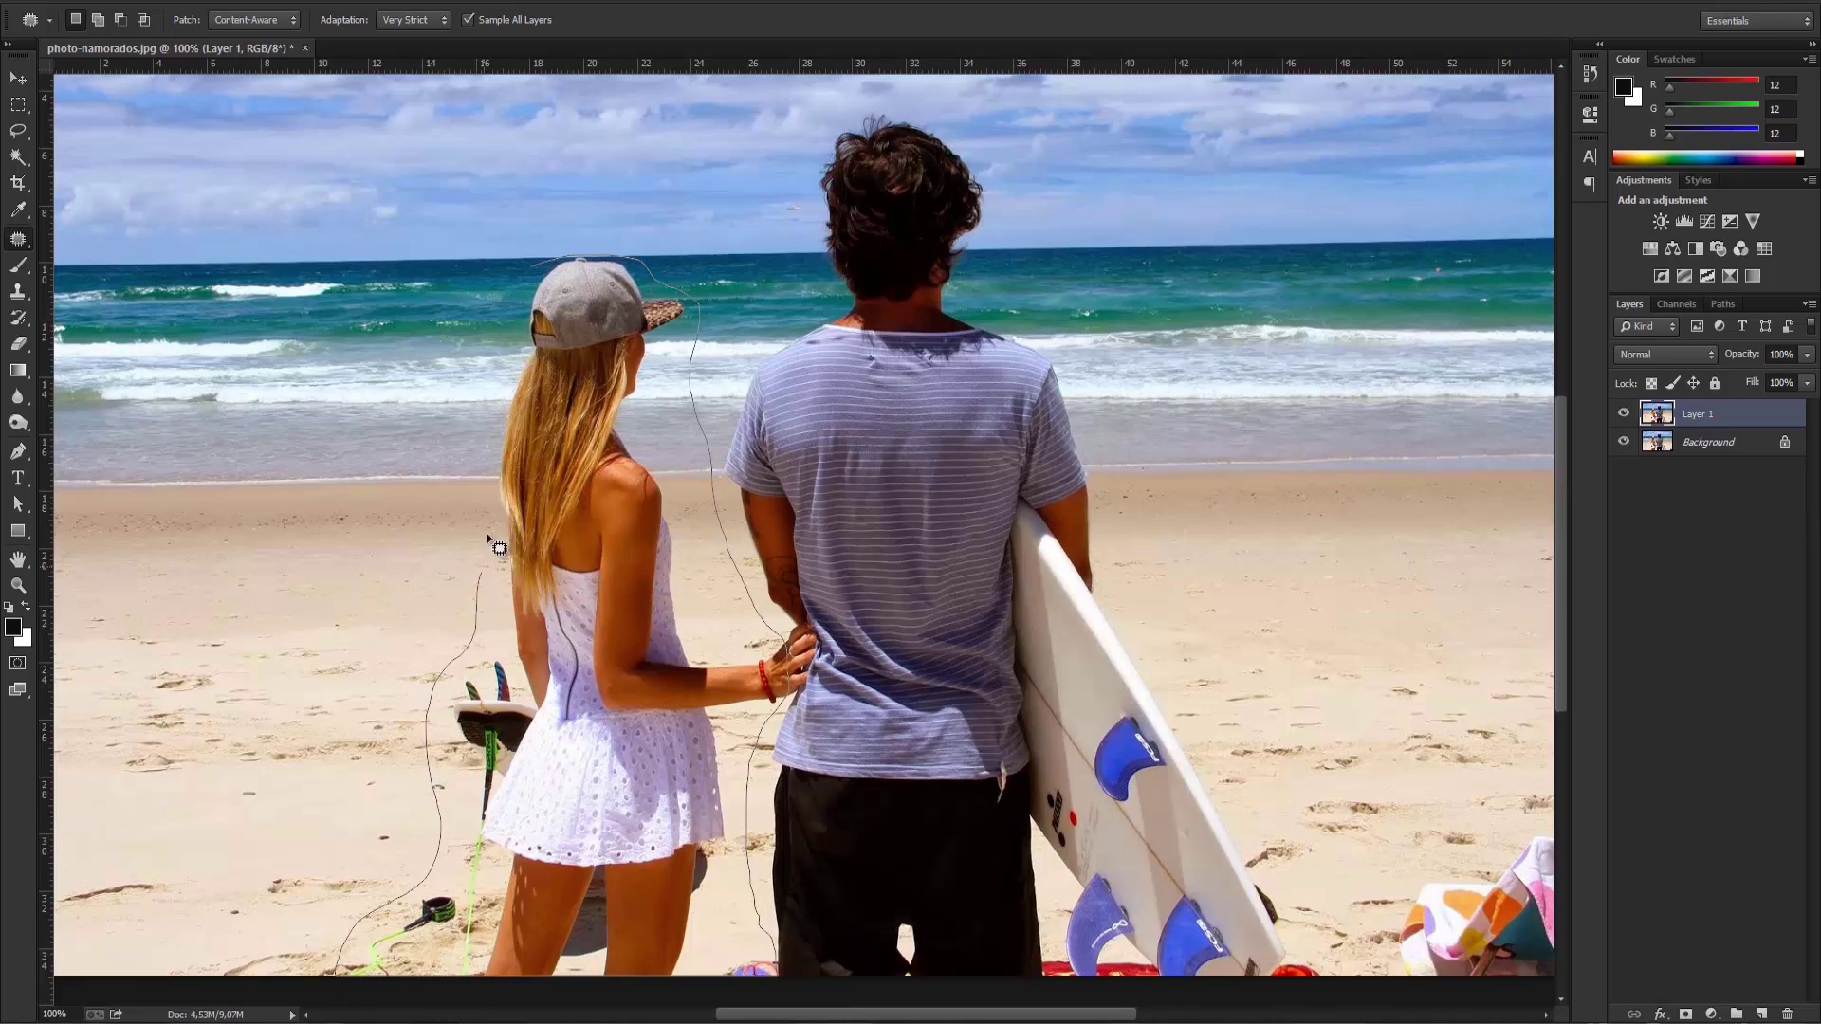
left_click_drag(543, 277, 543, 276)
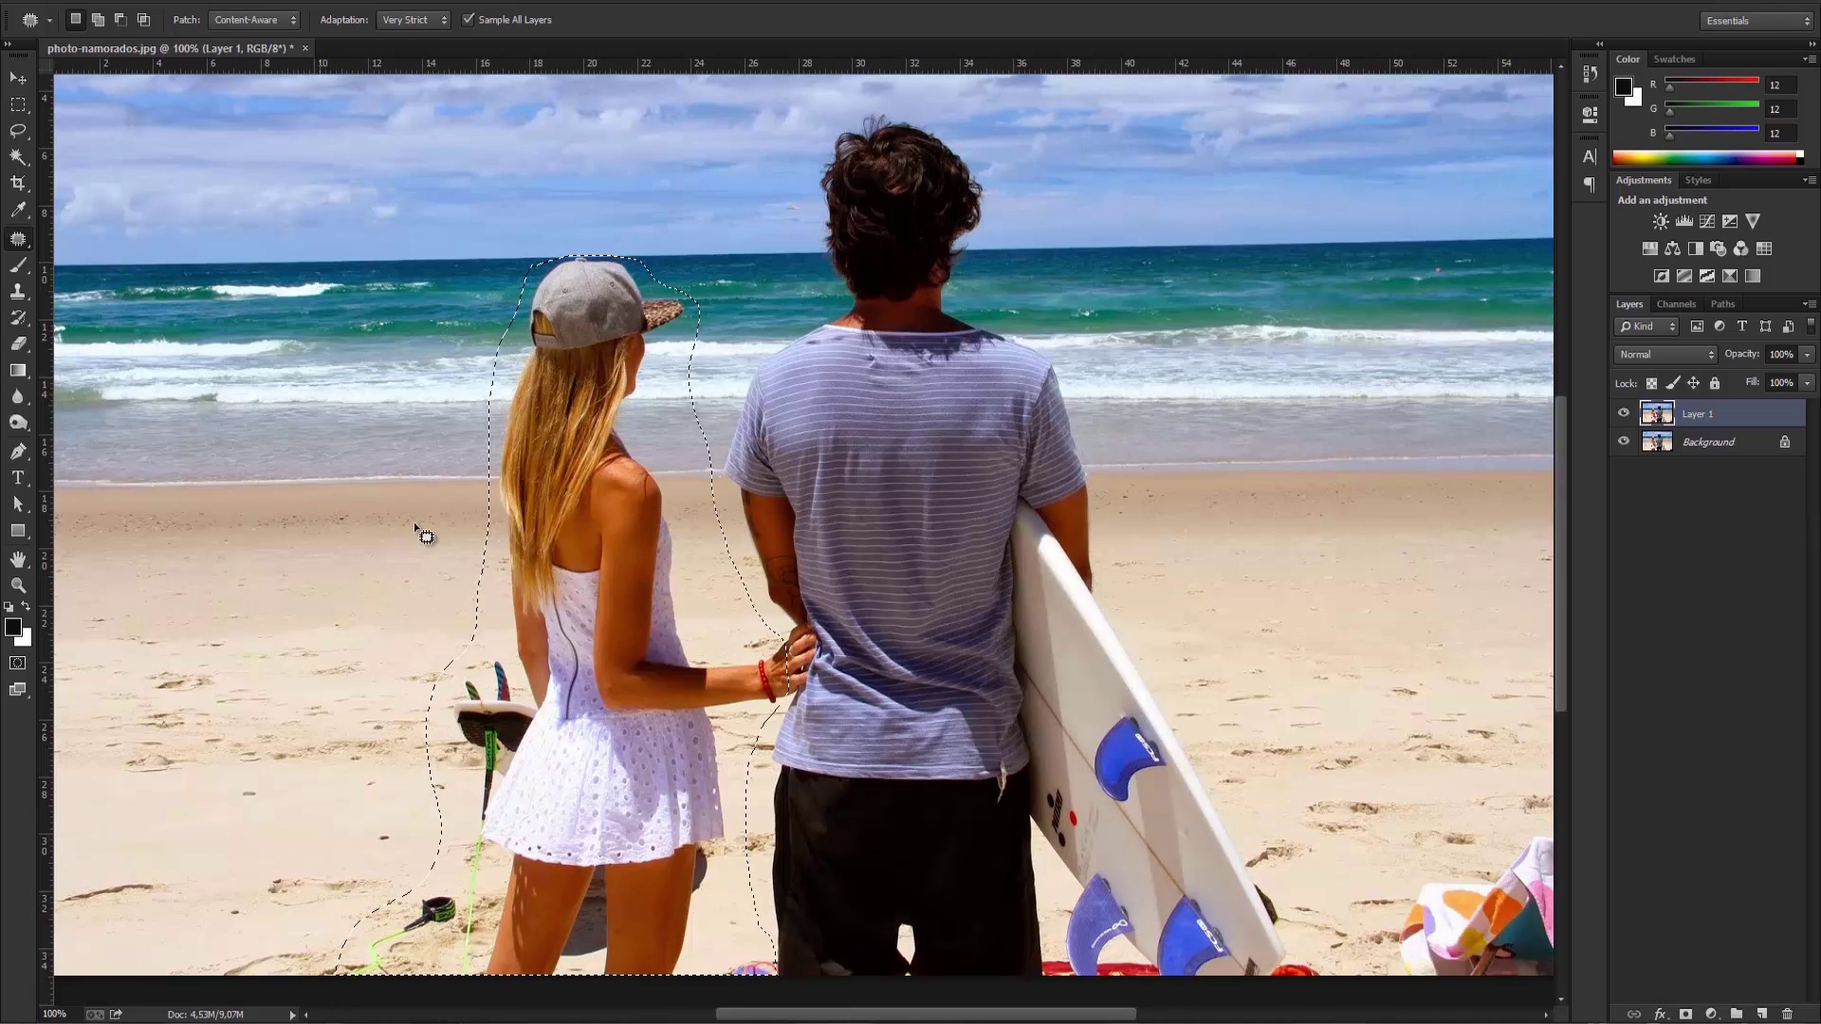
Step: Patch the selected woman with the clean sea and sand beside her, keeping the horizon and shoreline aligned, and deselect
key("ctrl+minus")
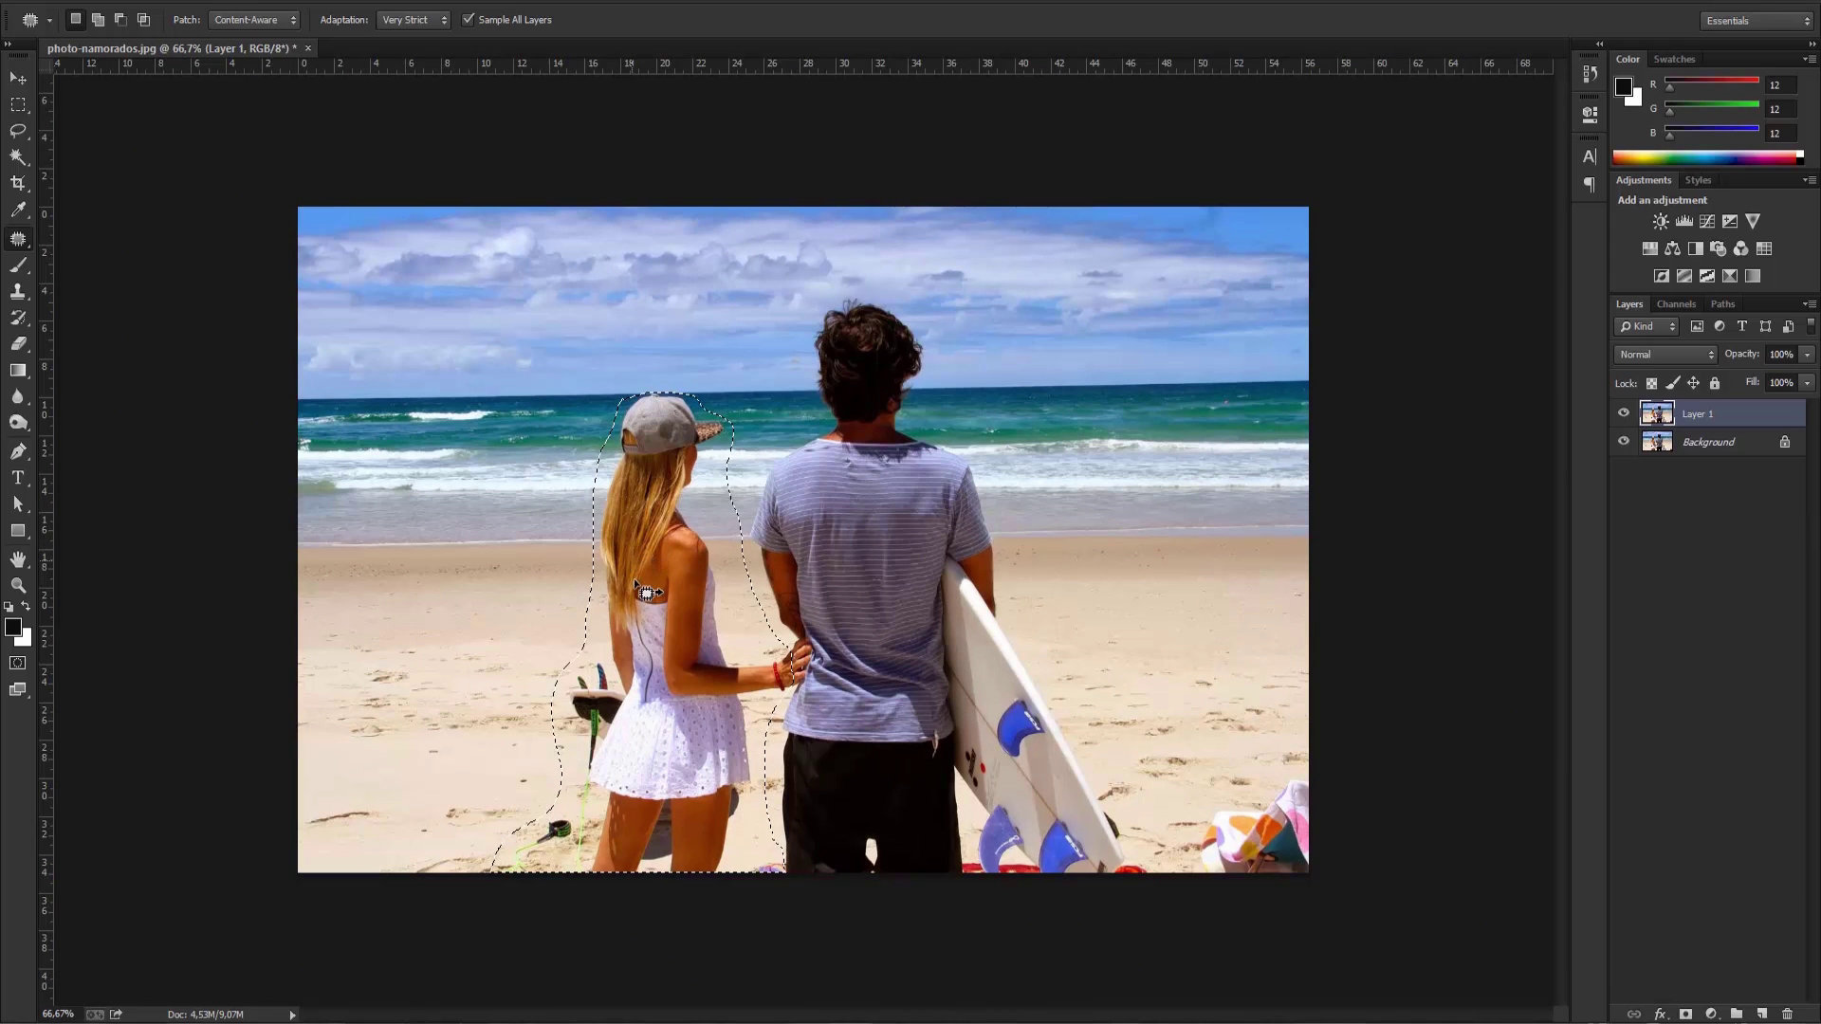
left_click_drag(648, 588, 341, 582)
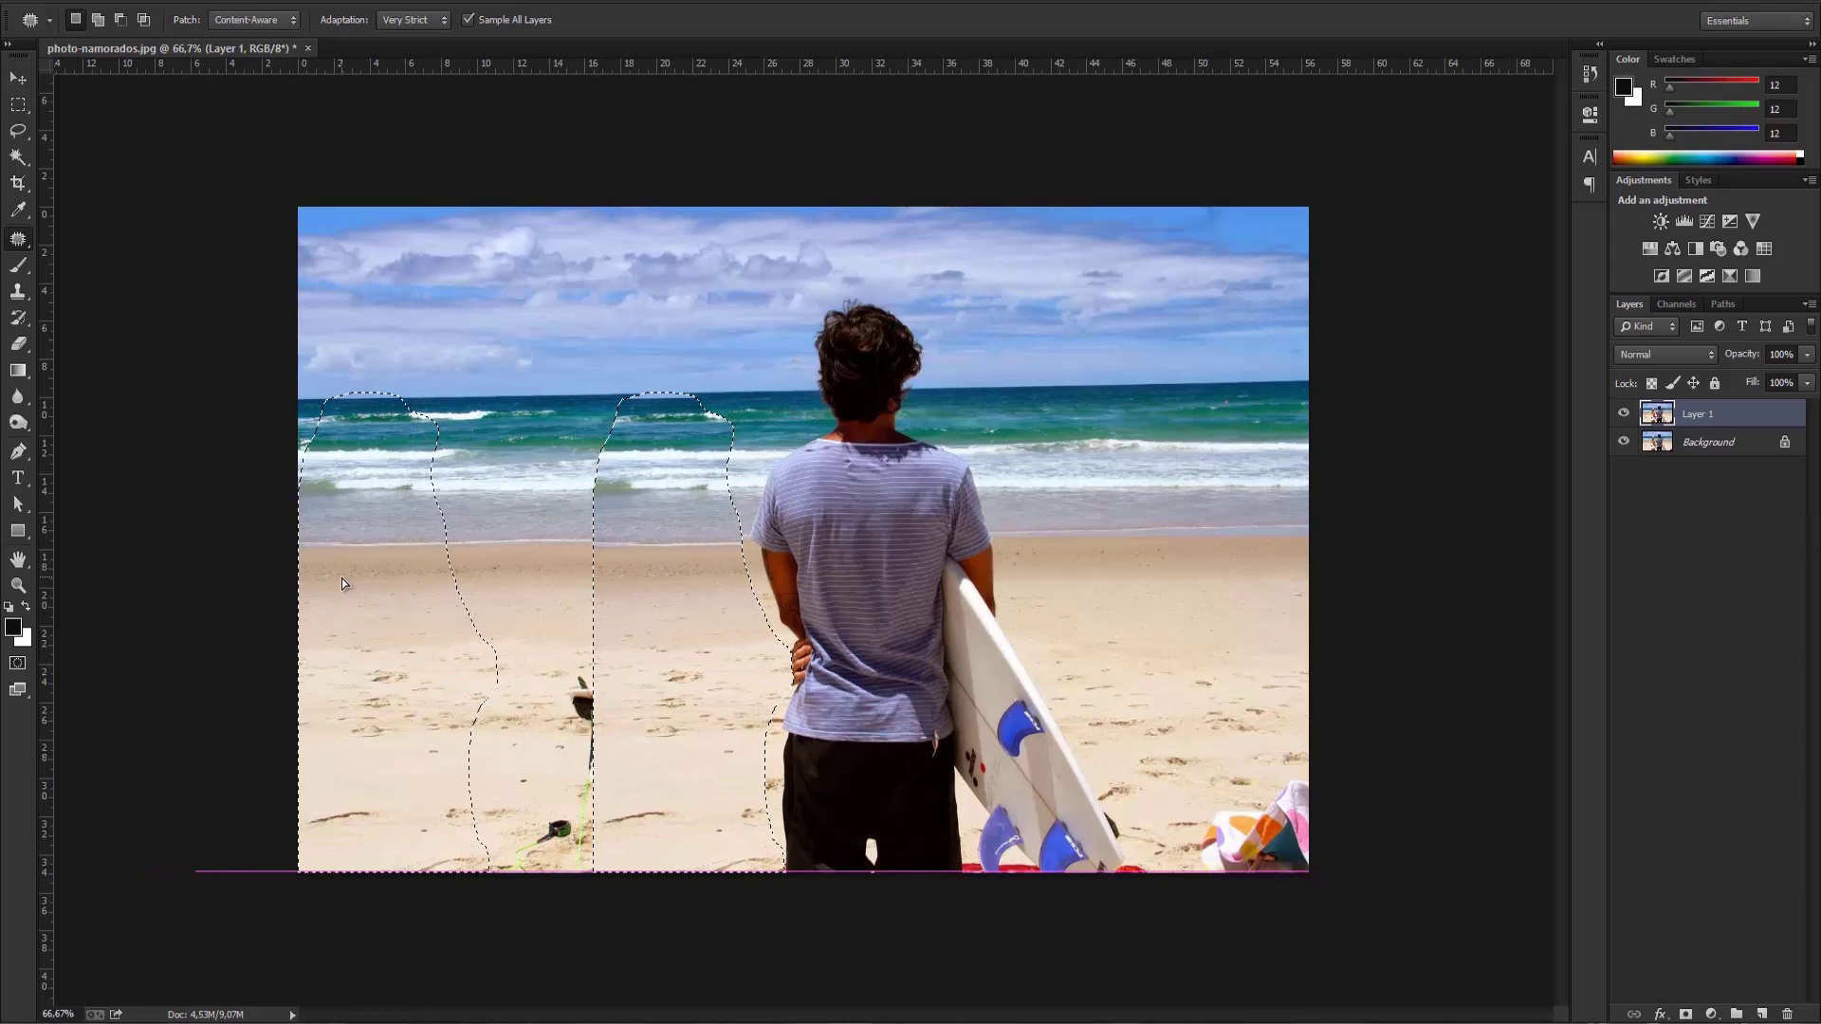
left_click_drag(342, 582, 259, 584)
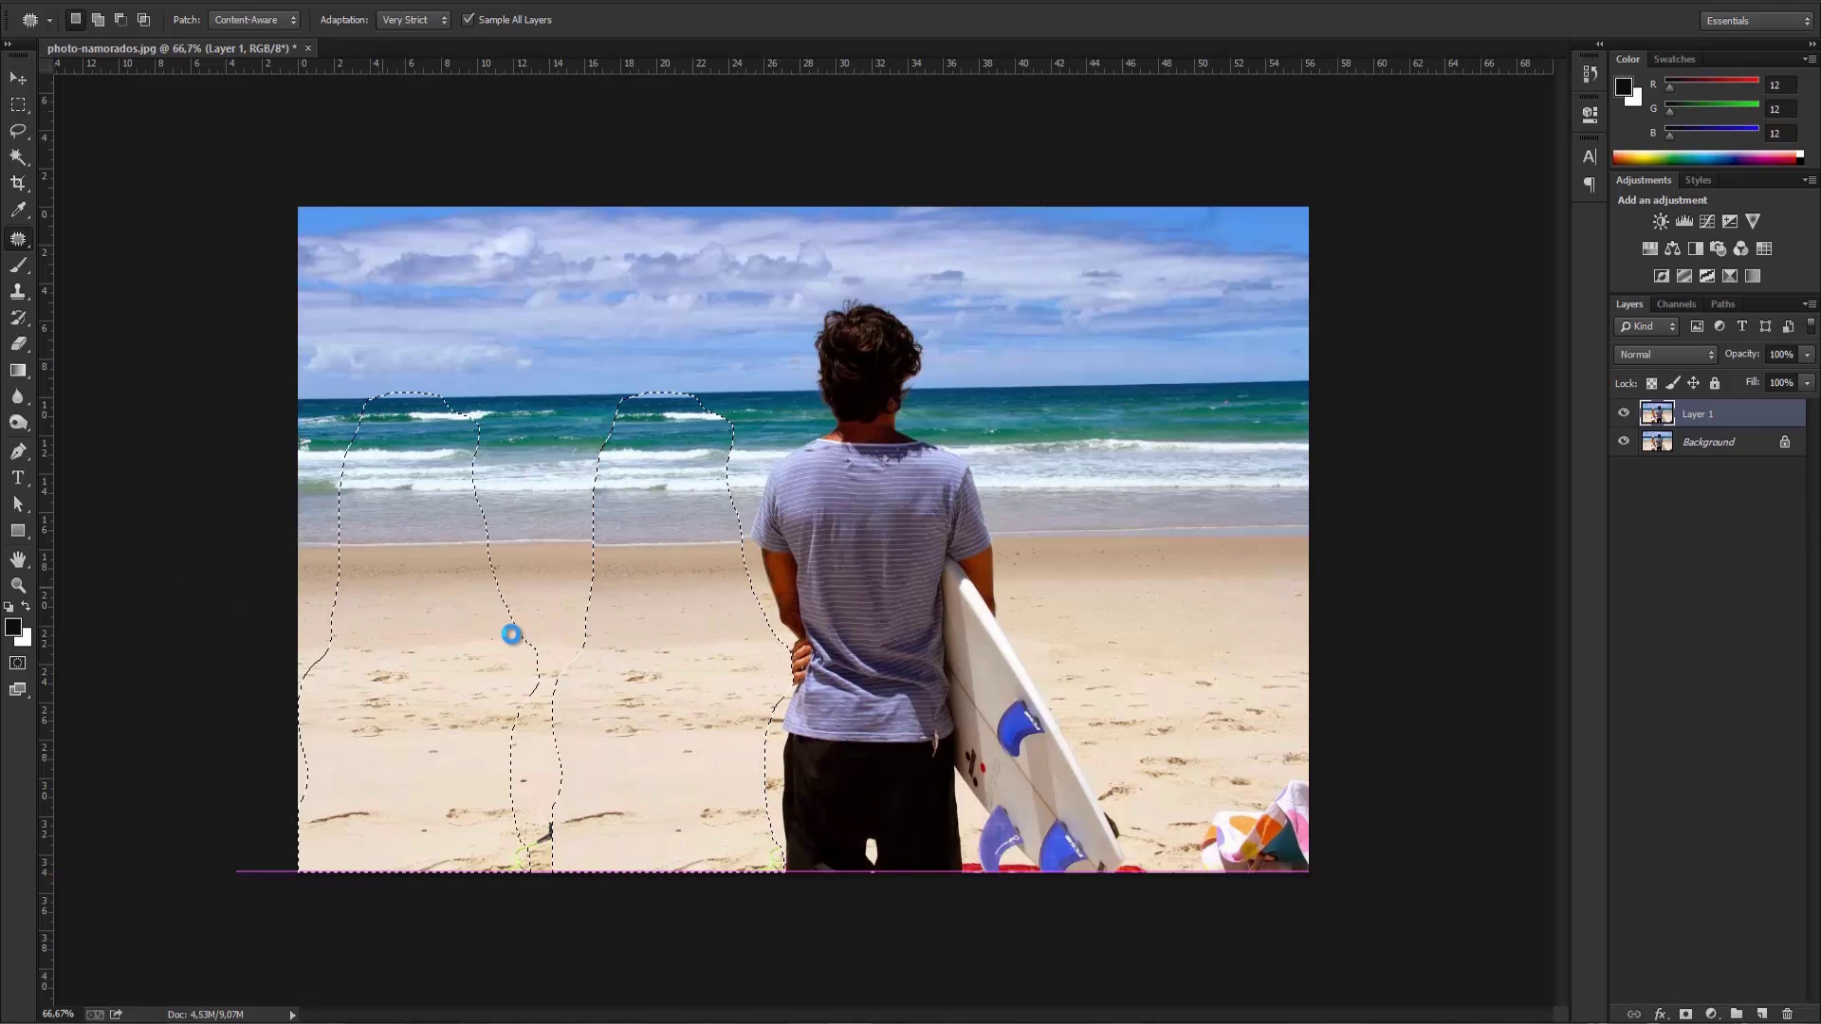
key("ctrl+d")
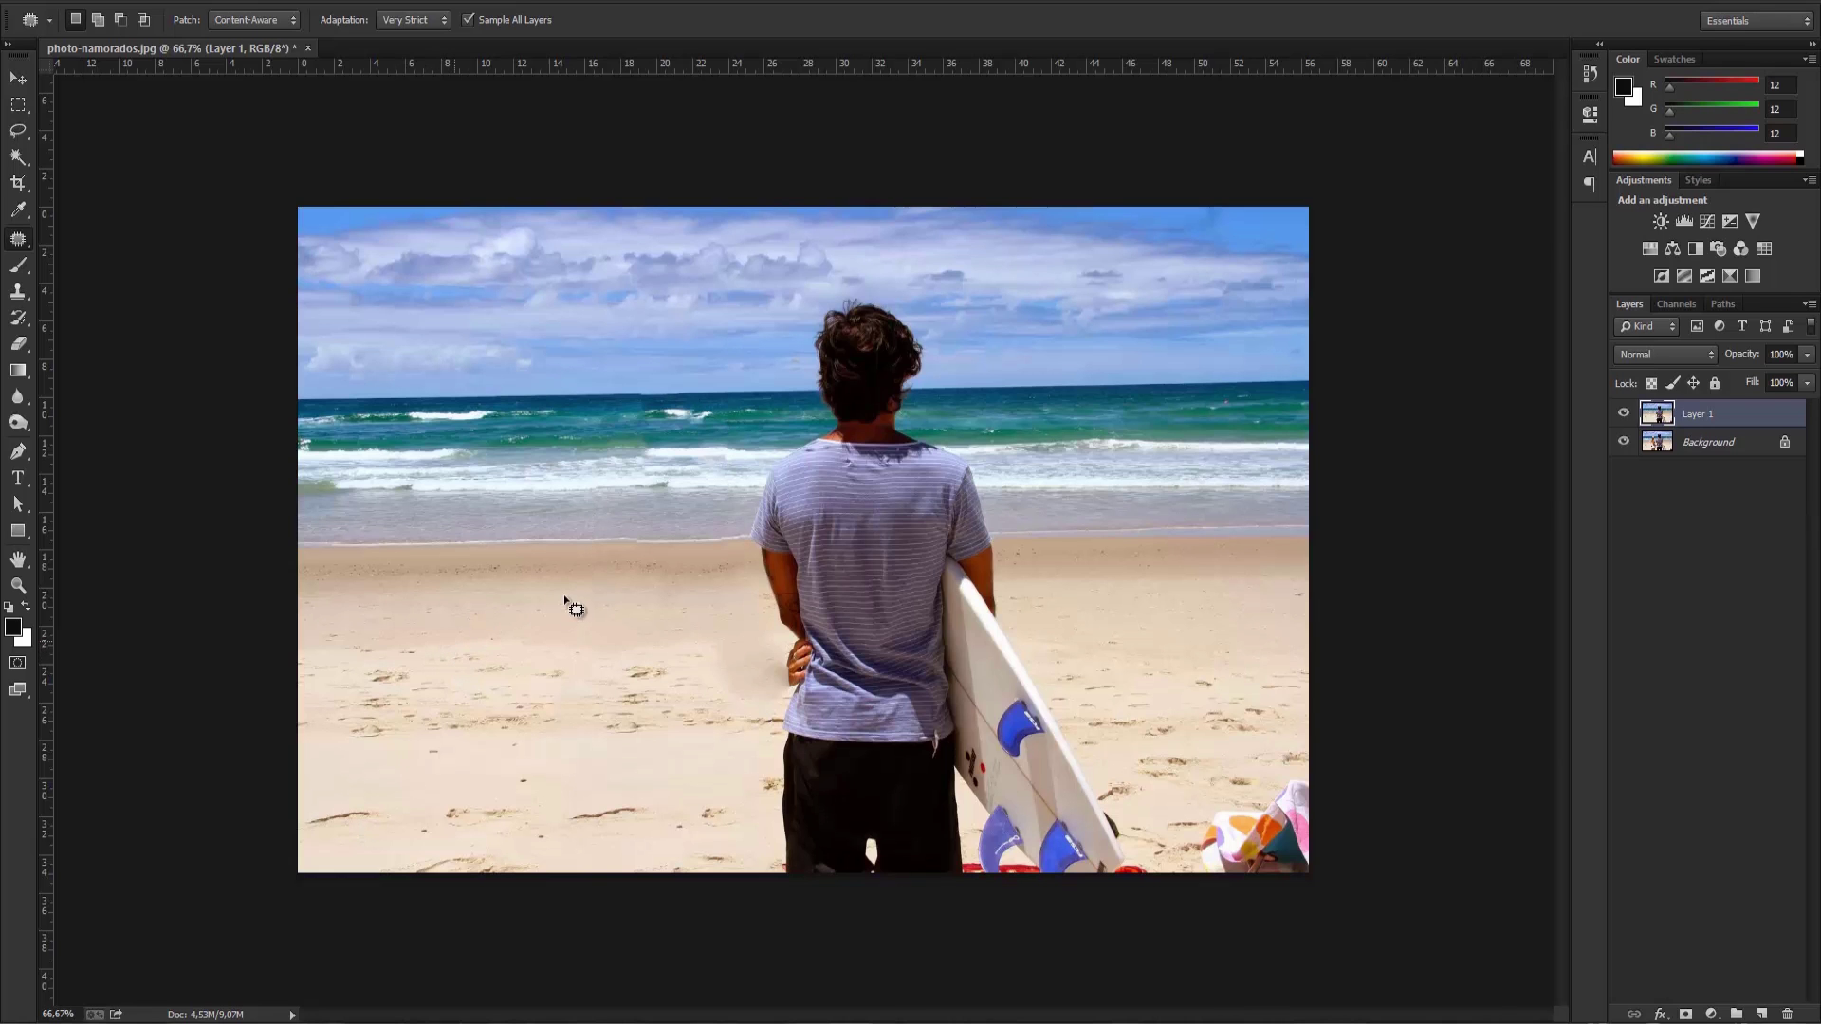
Step: Patch the uneven shoreline where the woman stood with the straight stretch of shoreline further from the man, and deselect
scroll(697, 493, "up", 5)
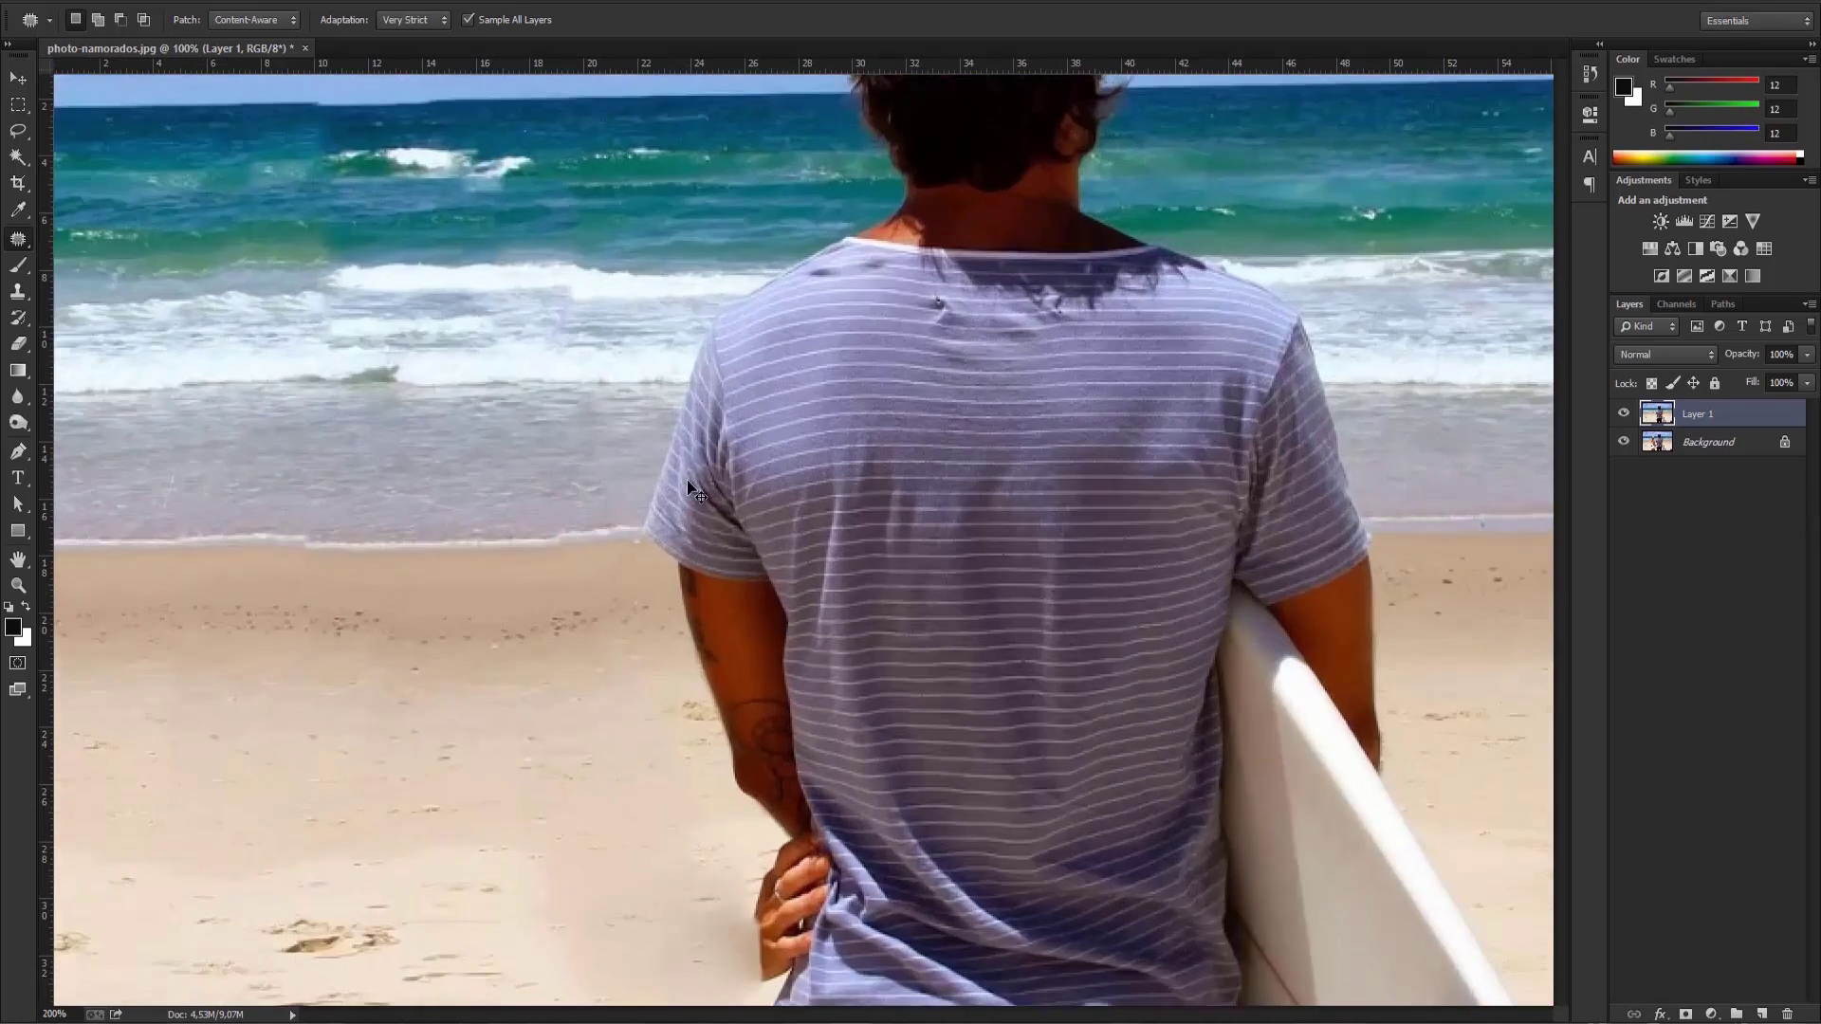
left_click_drag(508, 461, 868, 442)
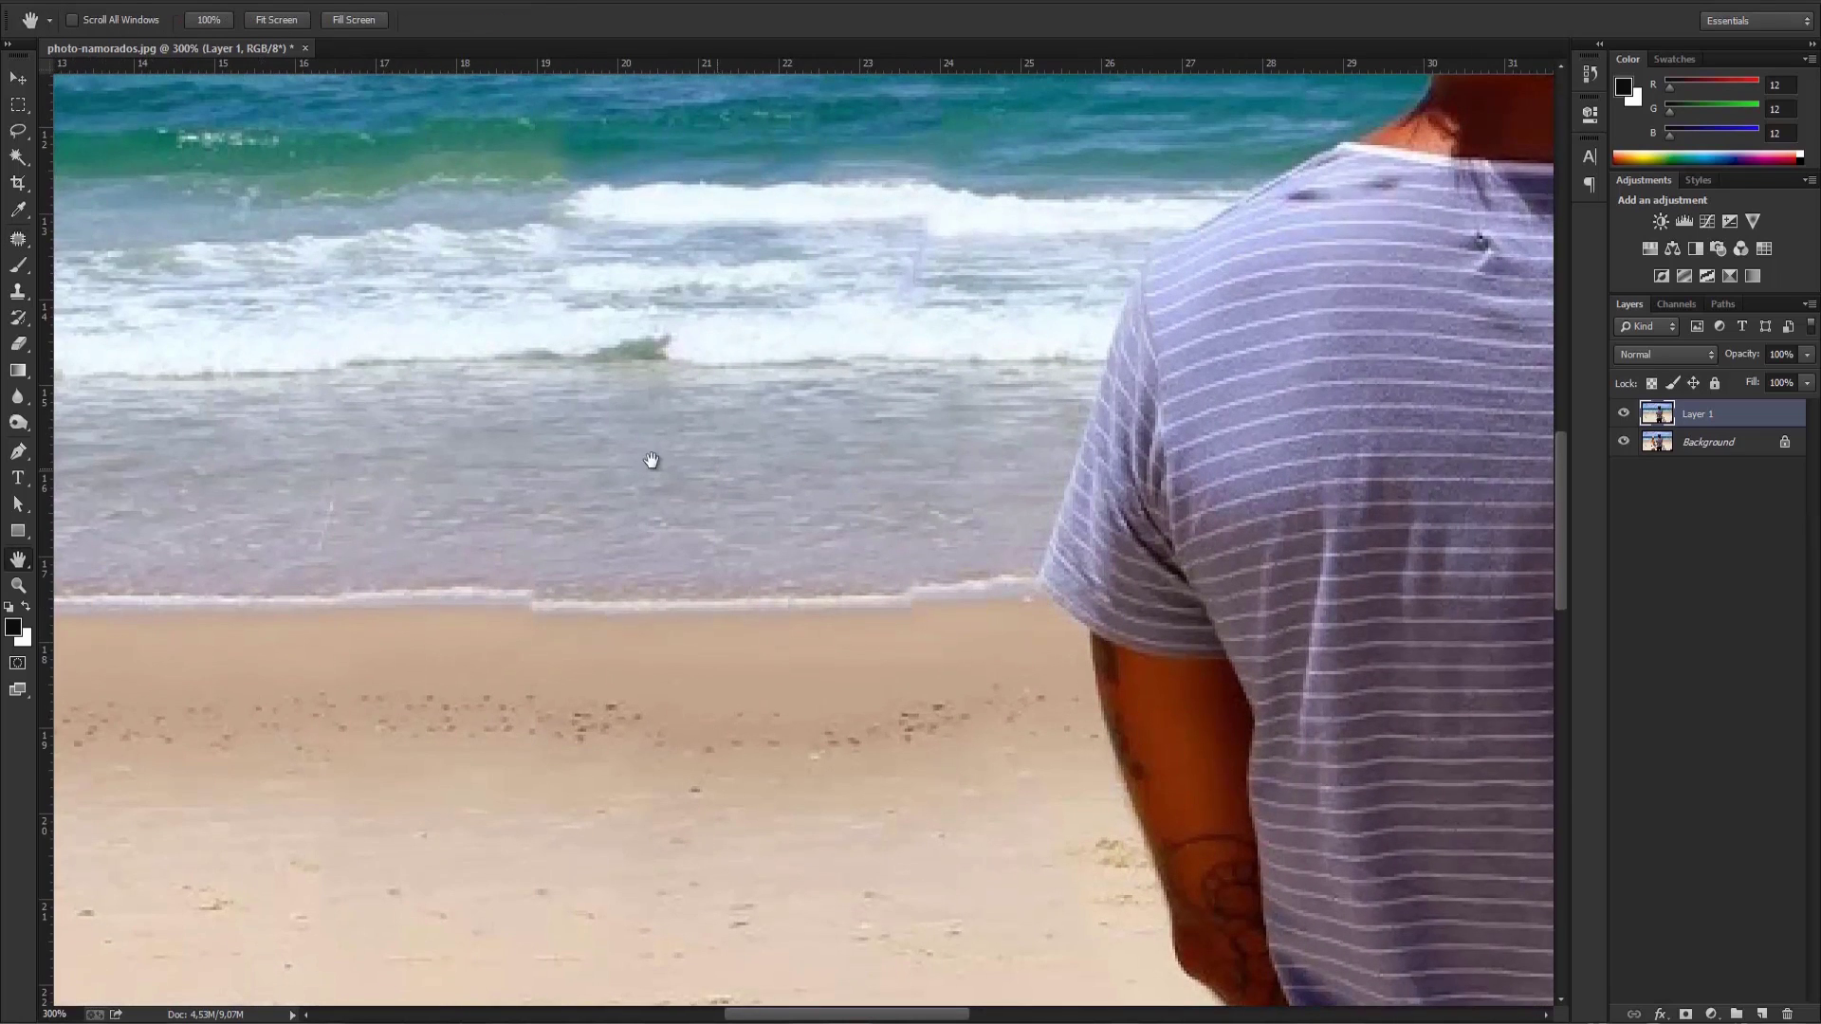
left_click_drag(664, 461, 732, 465)
left_click_drag(489, 436, 553, 437)
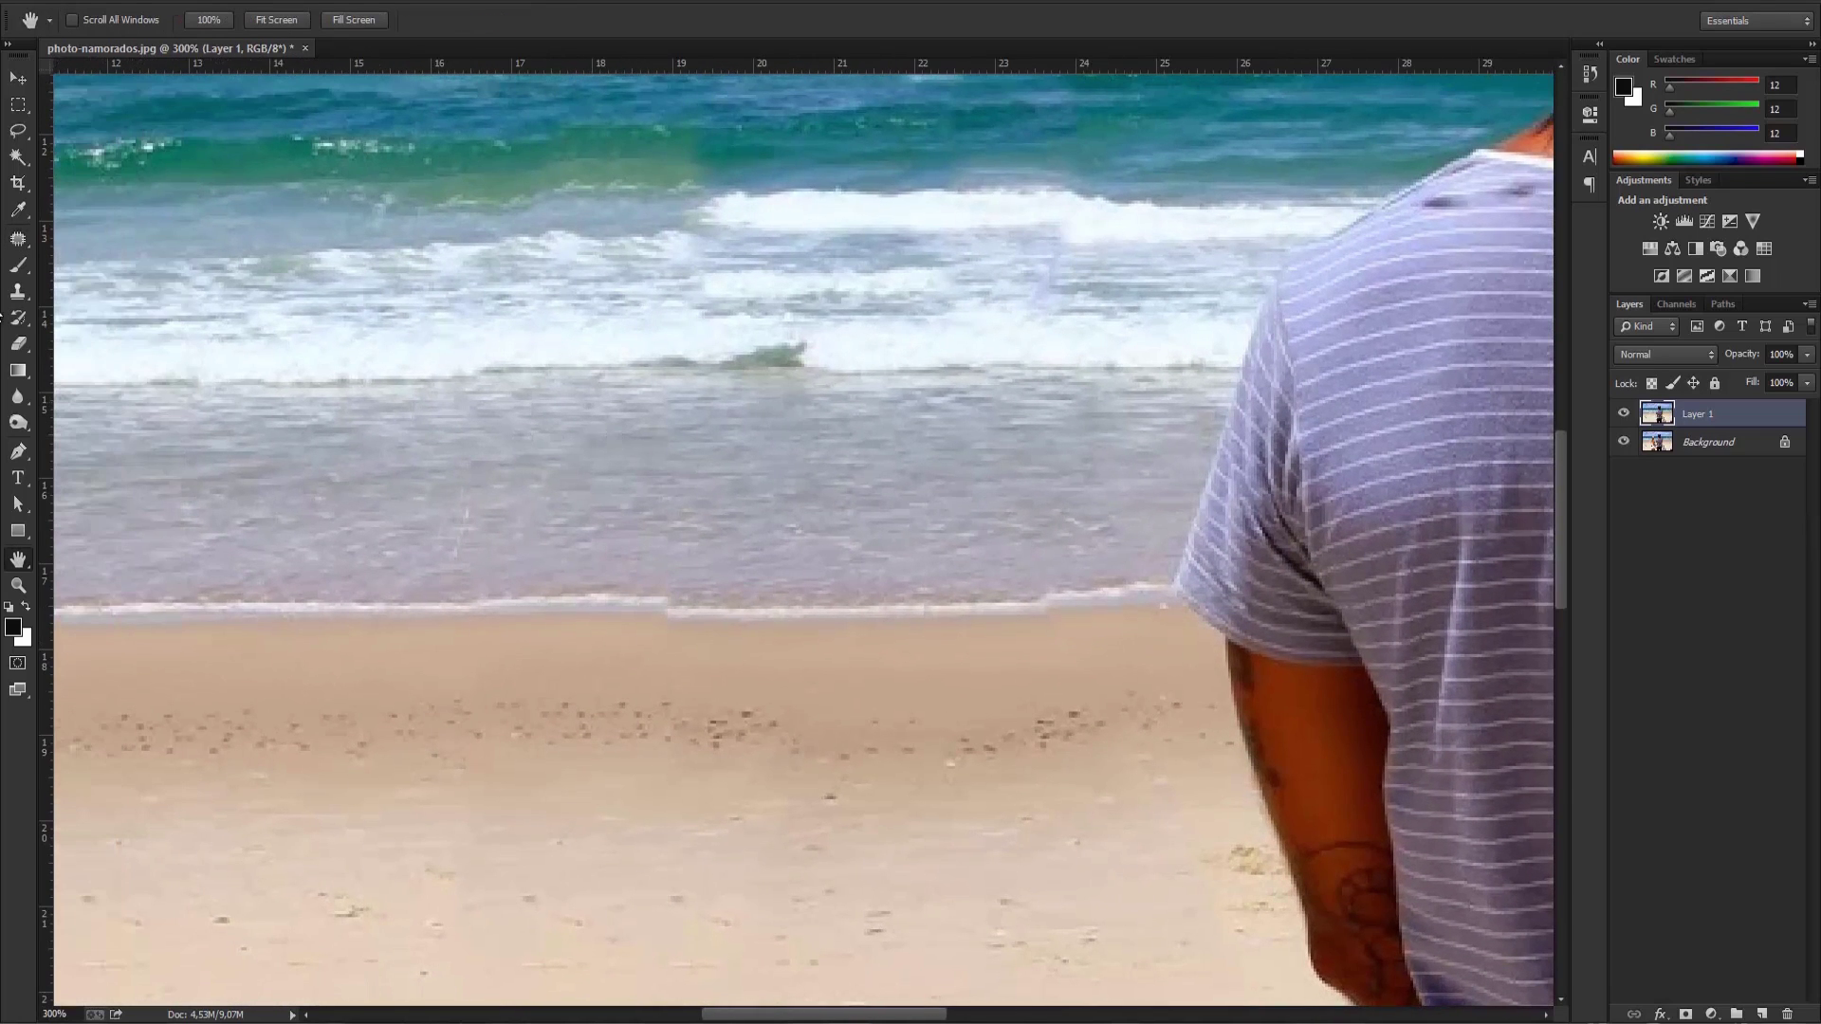
left_click(18, 242)
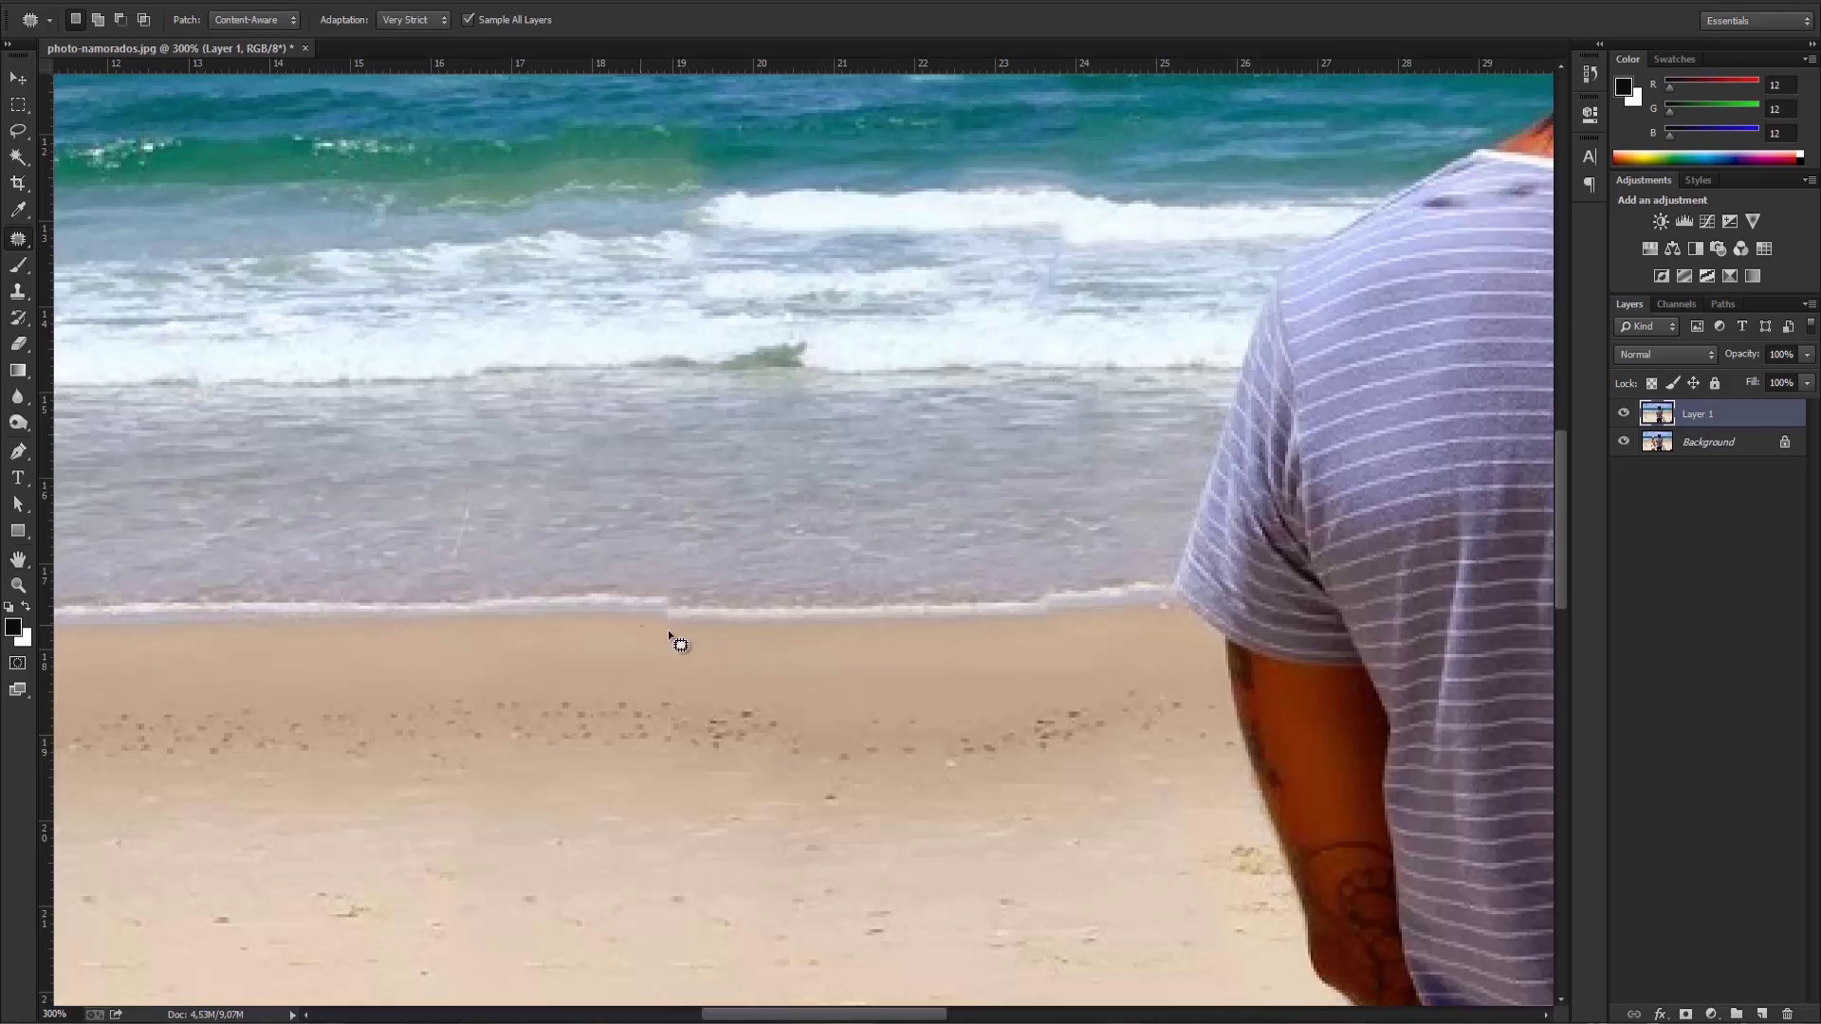
left_click_drag(975, 654, 1130, 597)
left_click_drag(653, 641, 649, 638)
mouse_move(834, 618)
left_mouse_down()
mouse_move(418, 585)
mouse_move(394, 623)
mouse_move(417, 624)
left_mouse_up()
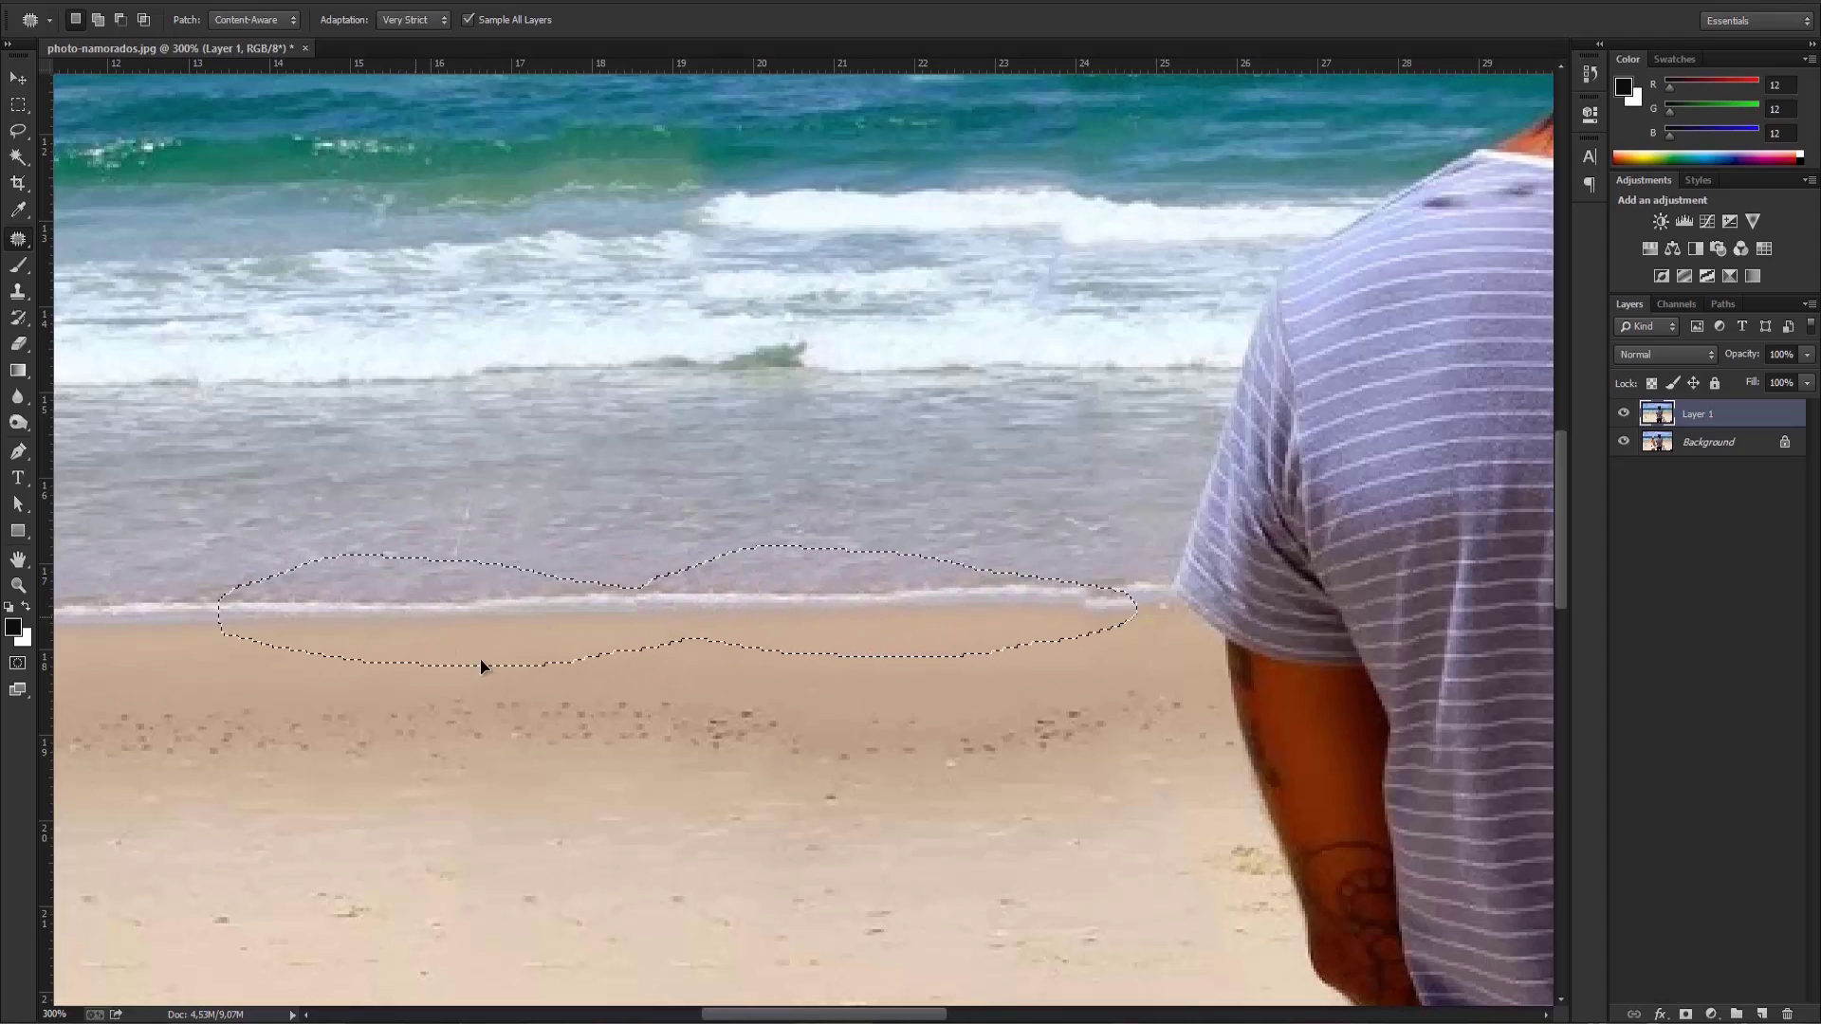
key("ctrl+d")
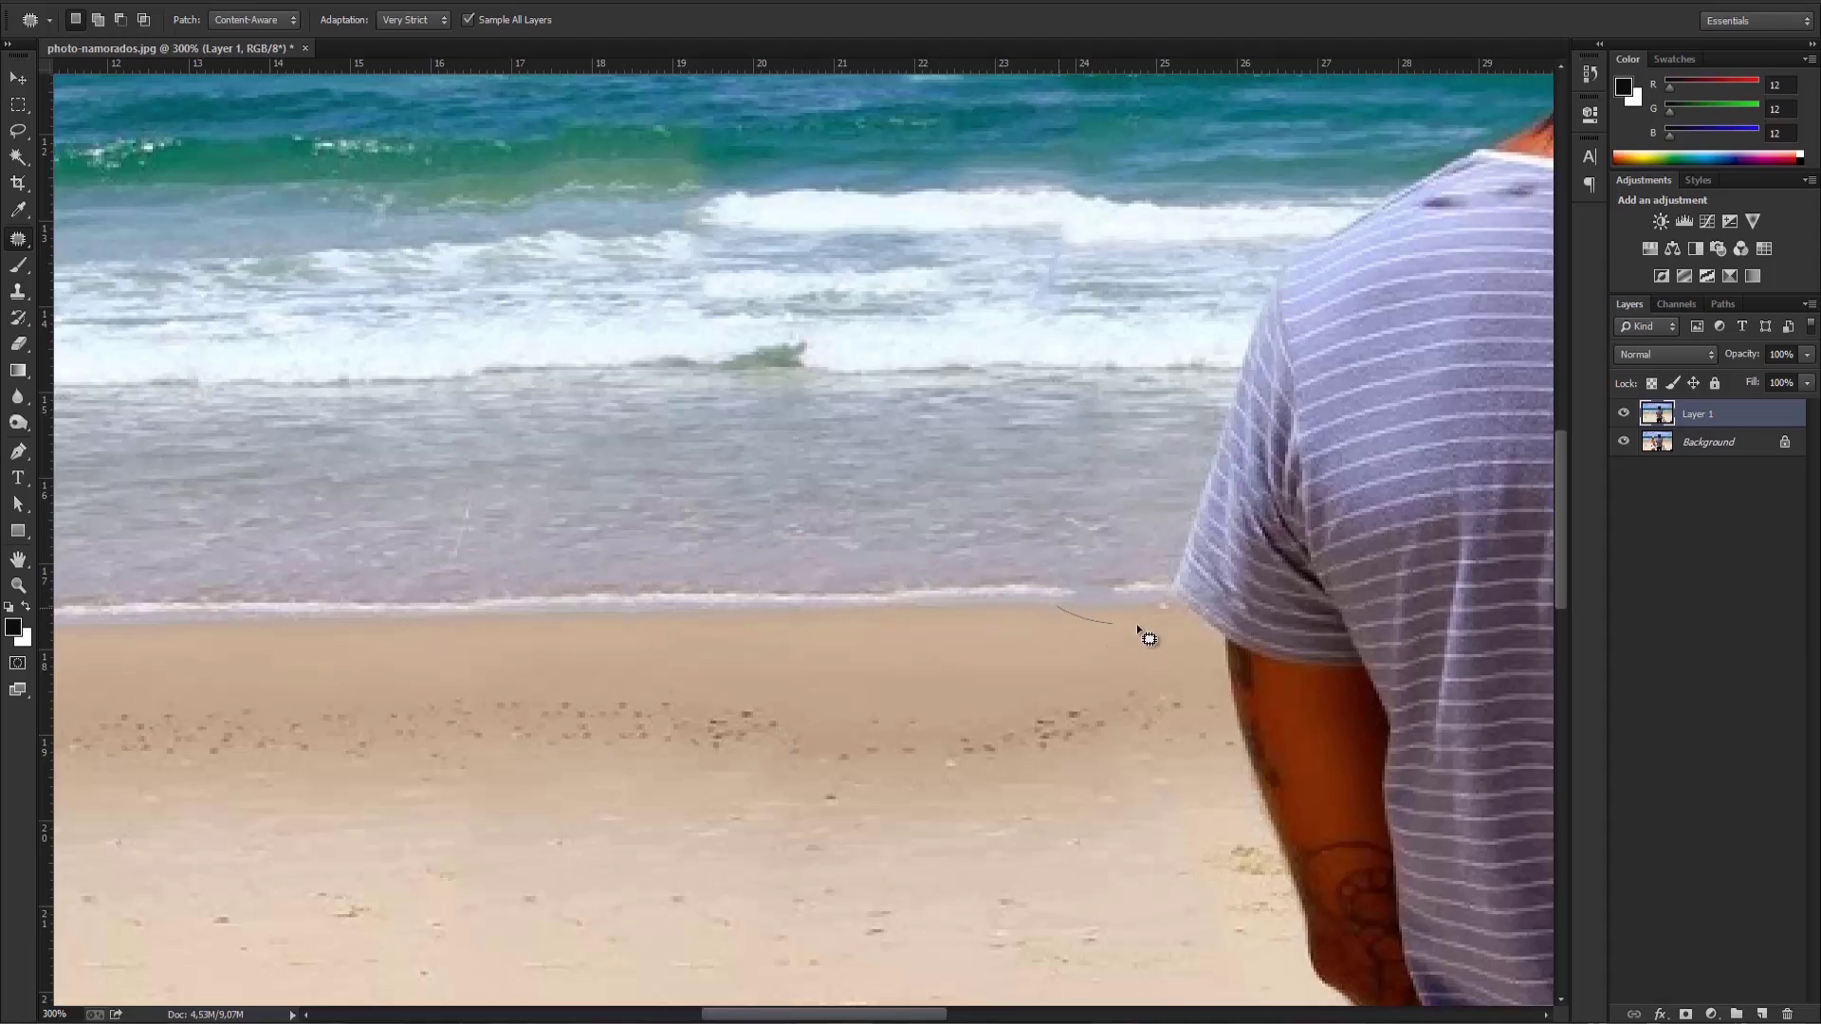
Step: Patch the gap in the foam line beside the man's sleeve with adjoining shoreline, using Content-Aware and Very Strict adaptation, and deselect
left_click_drag(1055, 601, 1055, 602)
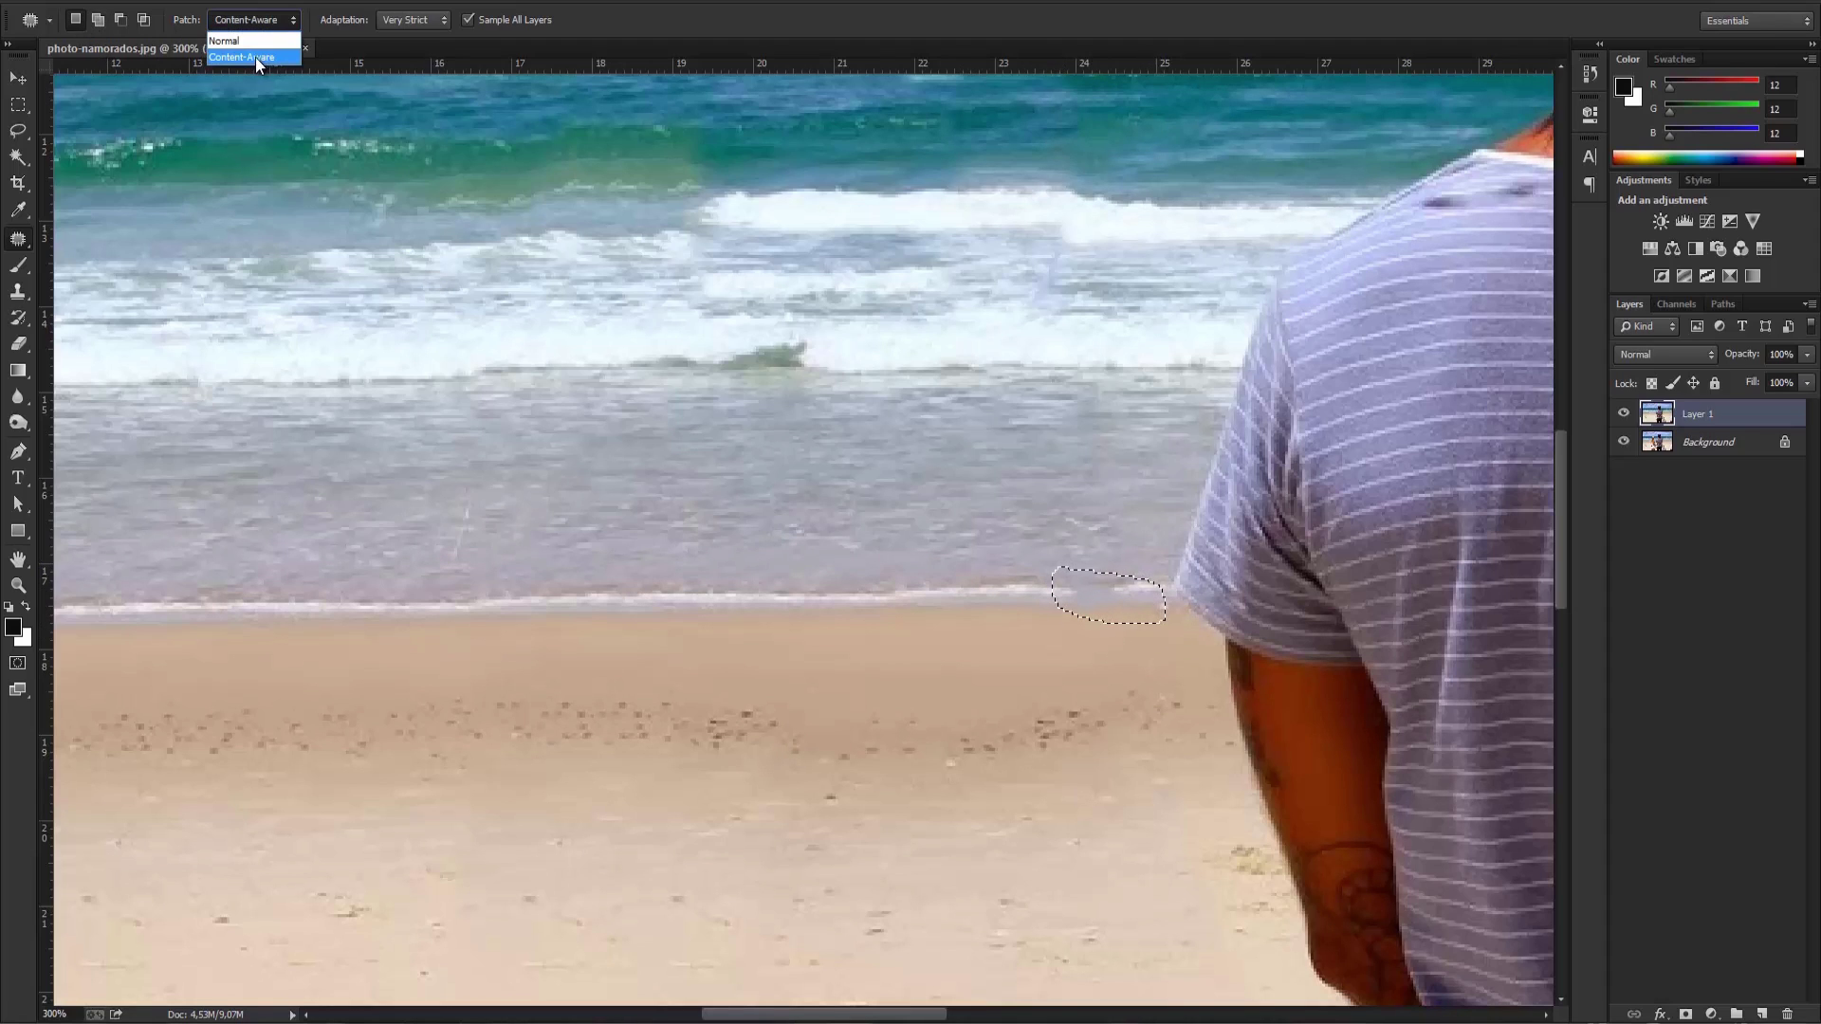
left_click(258, 57)
left_click(417, 19)
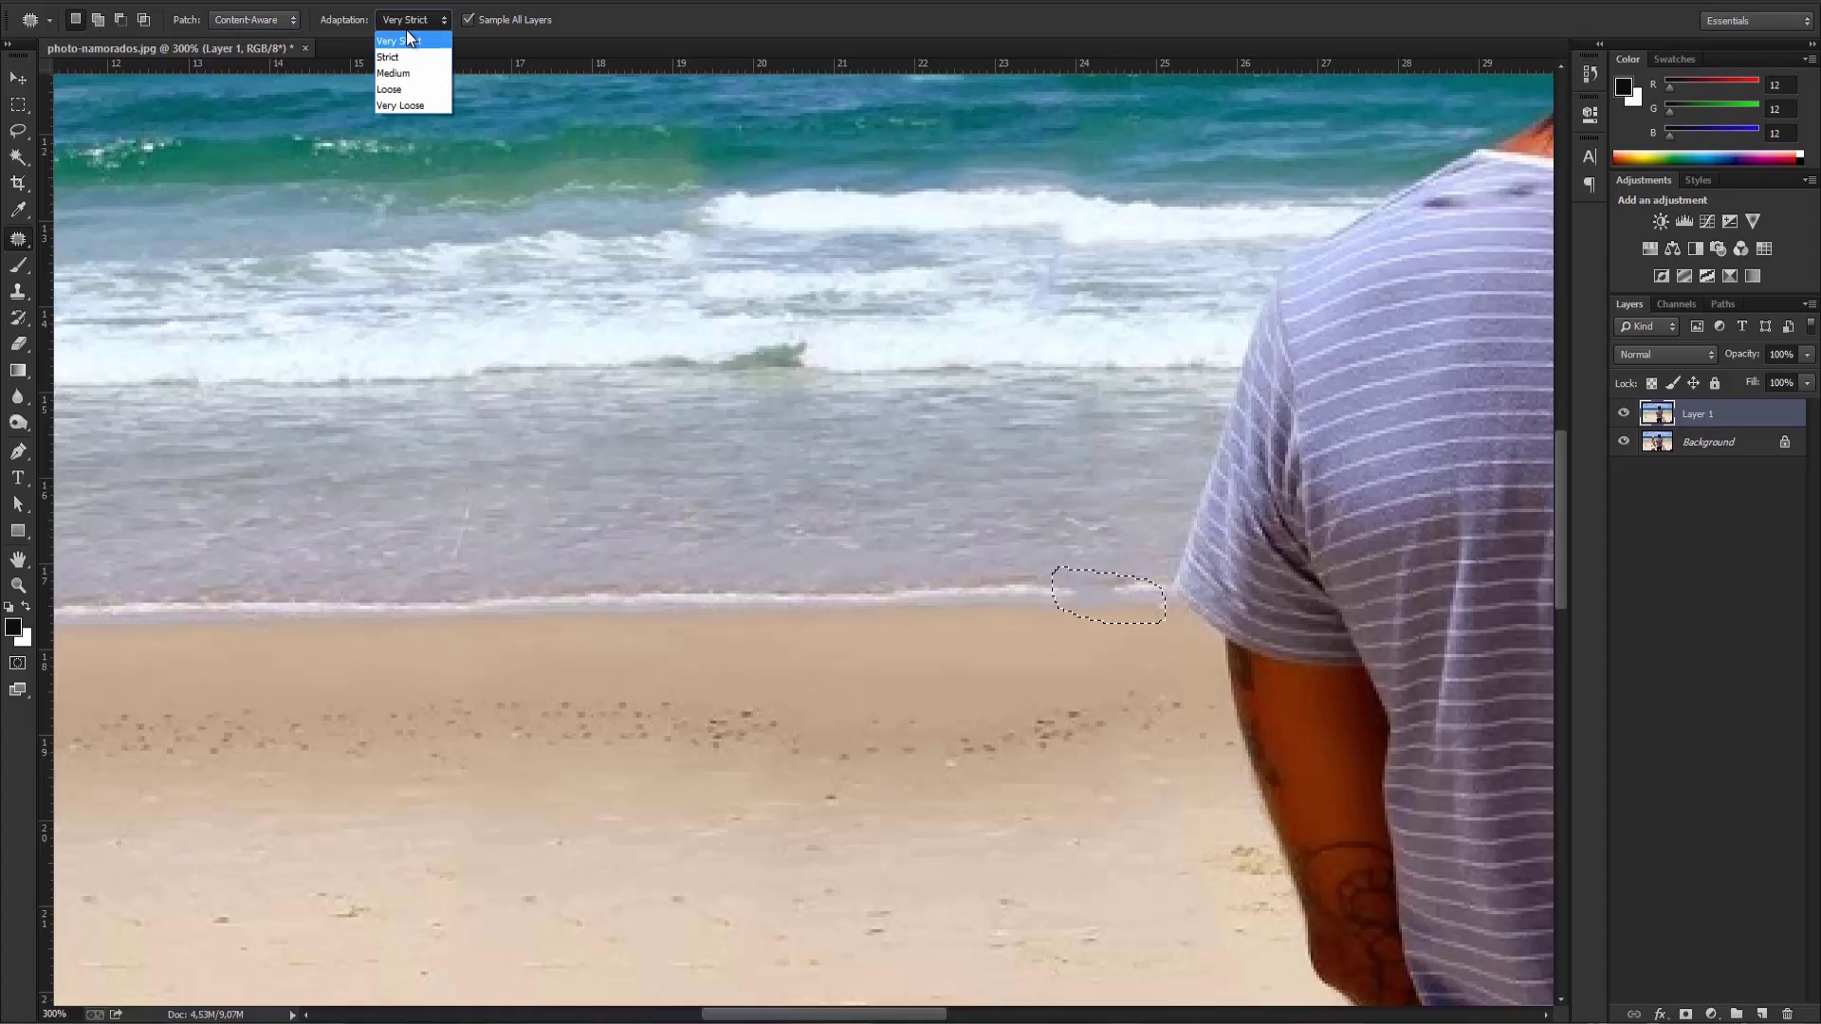
left_click(416, 43)
left_click_drag(1091, 601, 1006, 605)
key("ctrl+d")
Step: Patch the uneven horizon and the water just below it with the straight stretch of horizon further from the man, and deselect
scroll(751, 546, "up", 6)
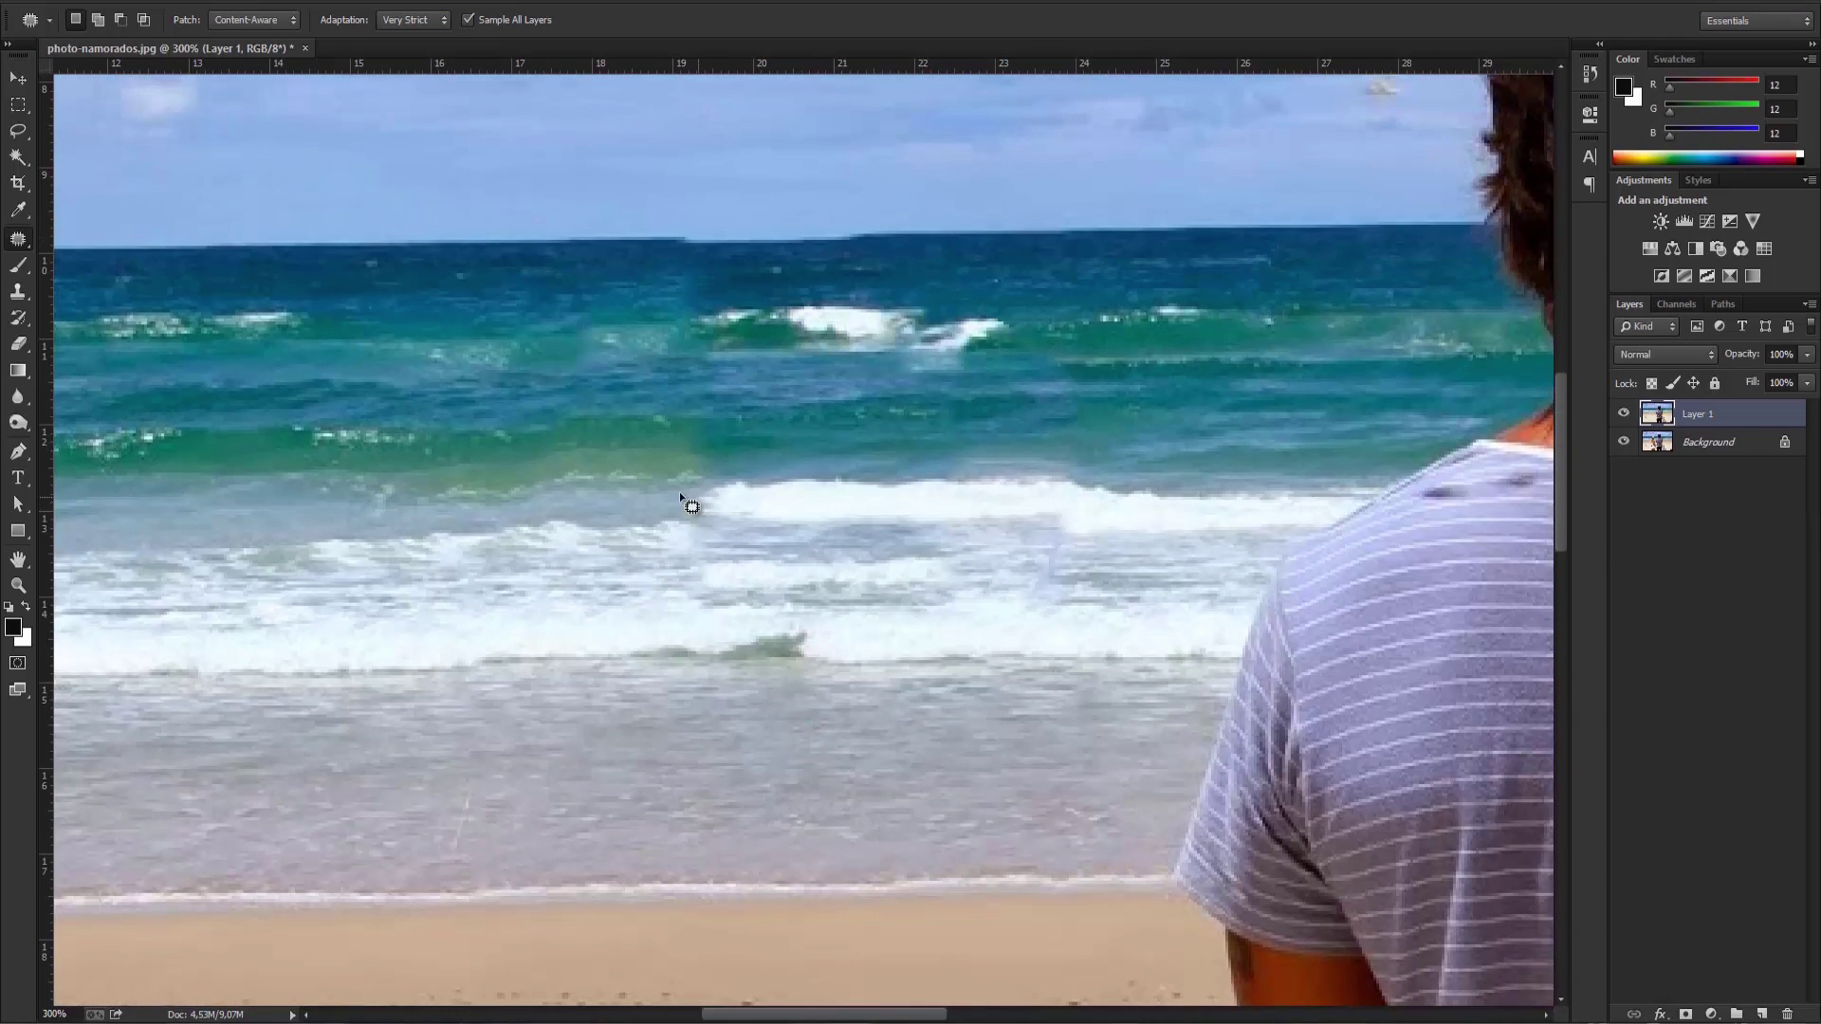
key("h")
left_click_drag(745, 477, 929, 508)
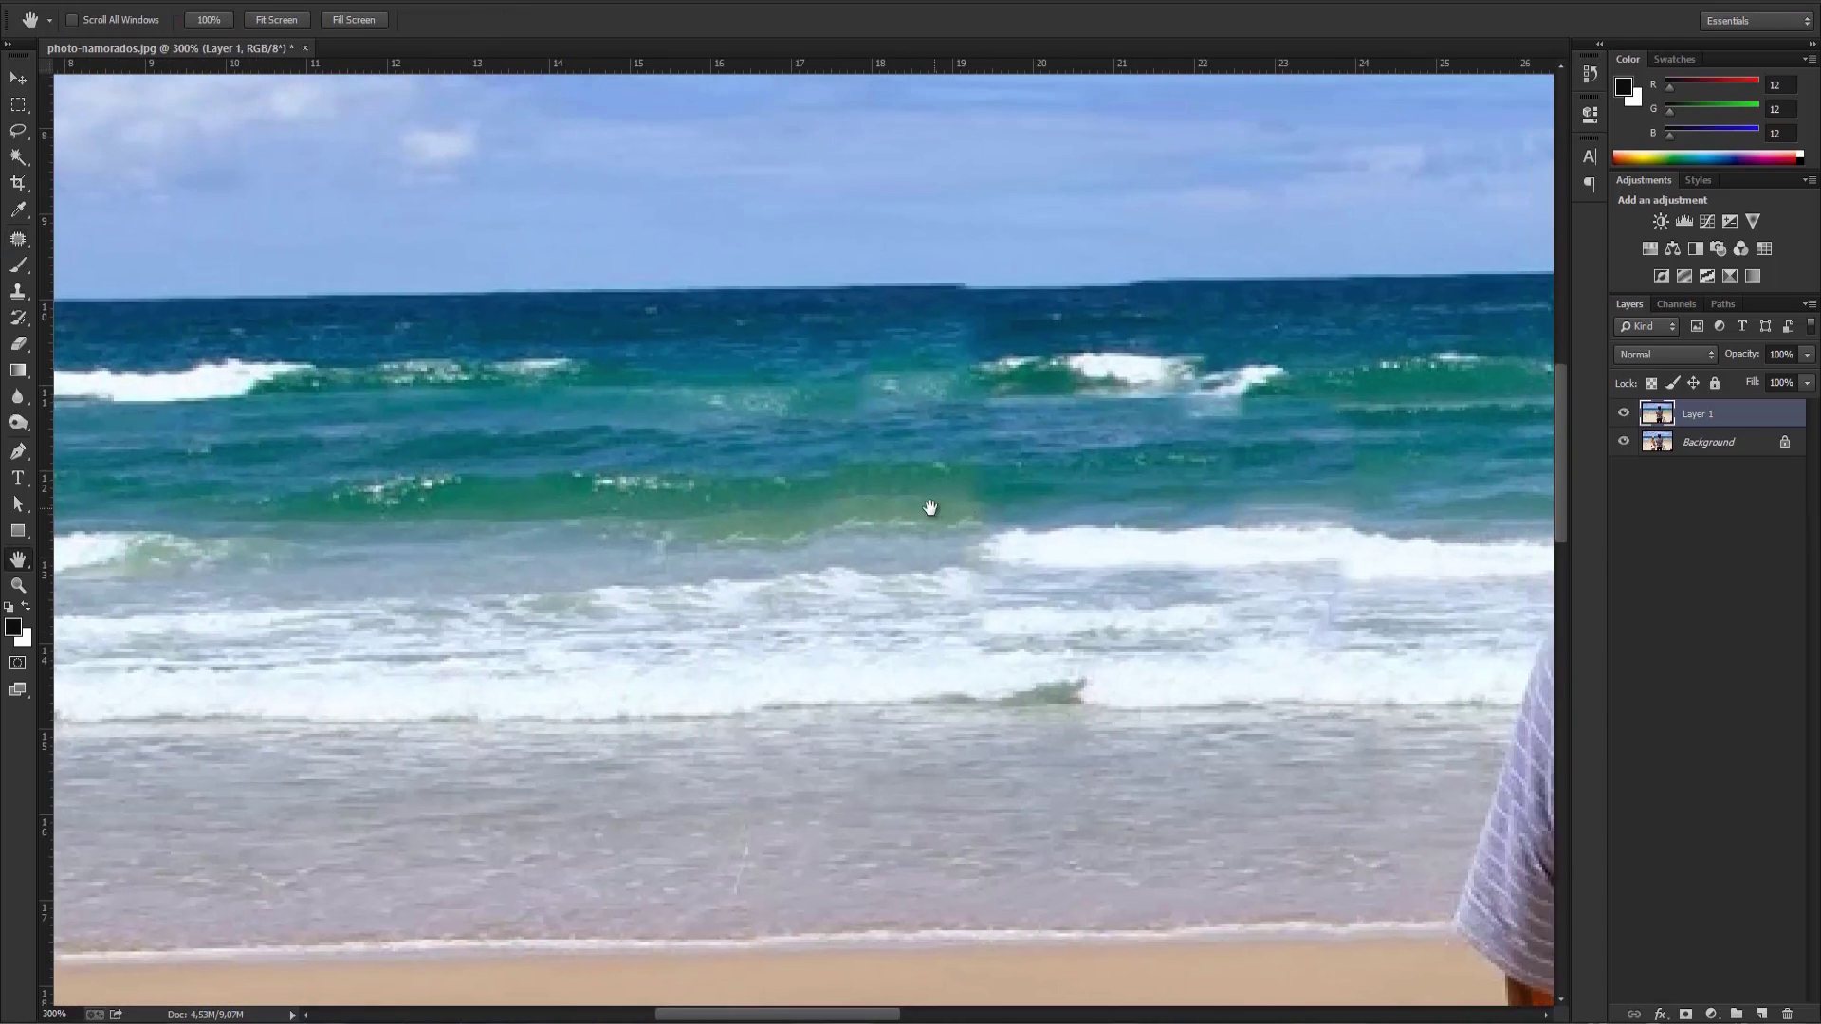
left_click(16, 242)
mouse_move(700, 285)
left_mouse_down()
mouse_move(583, 301)
mouse_move(576, 411)
left_mouse_up()
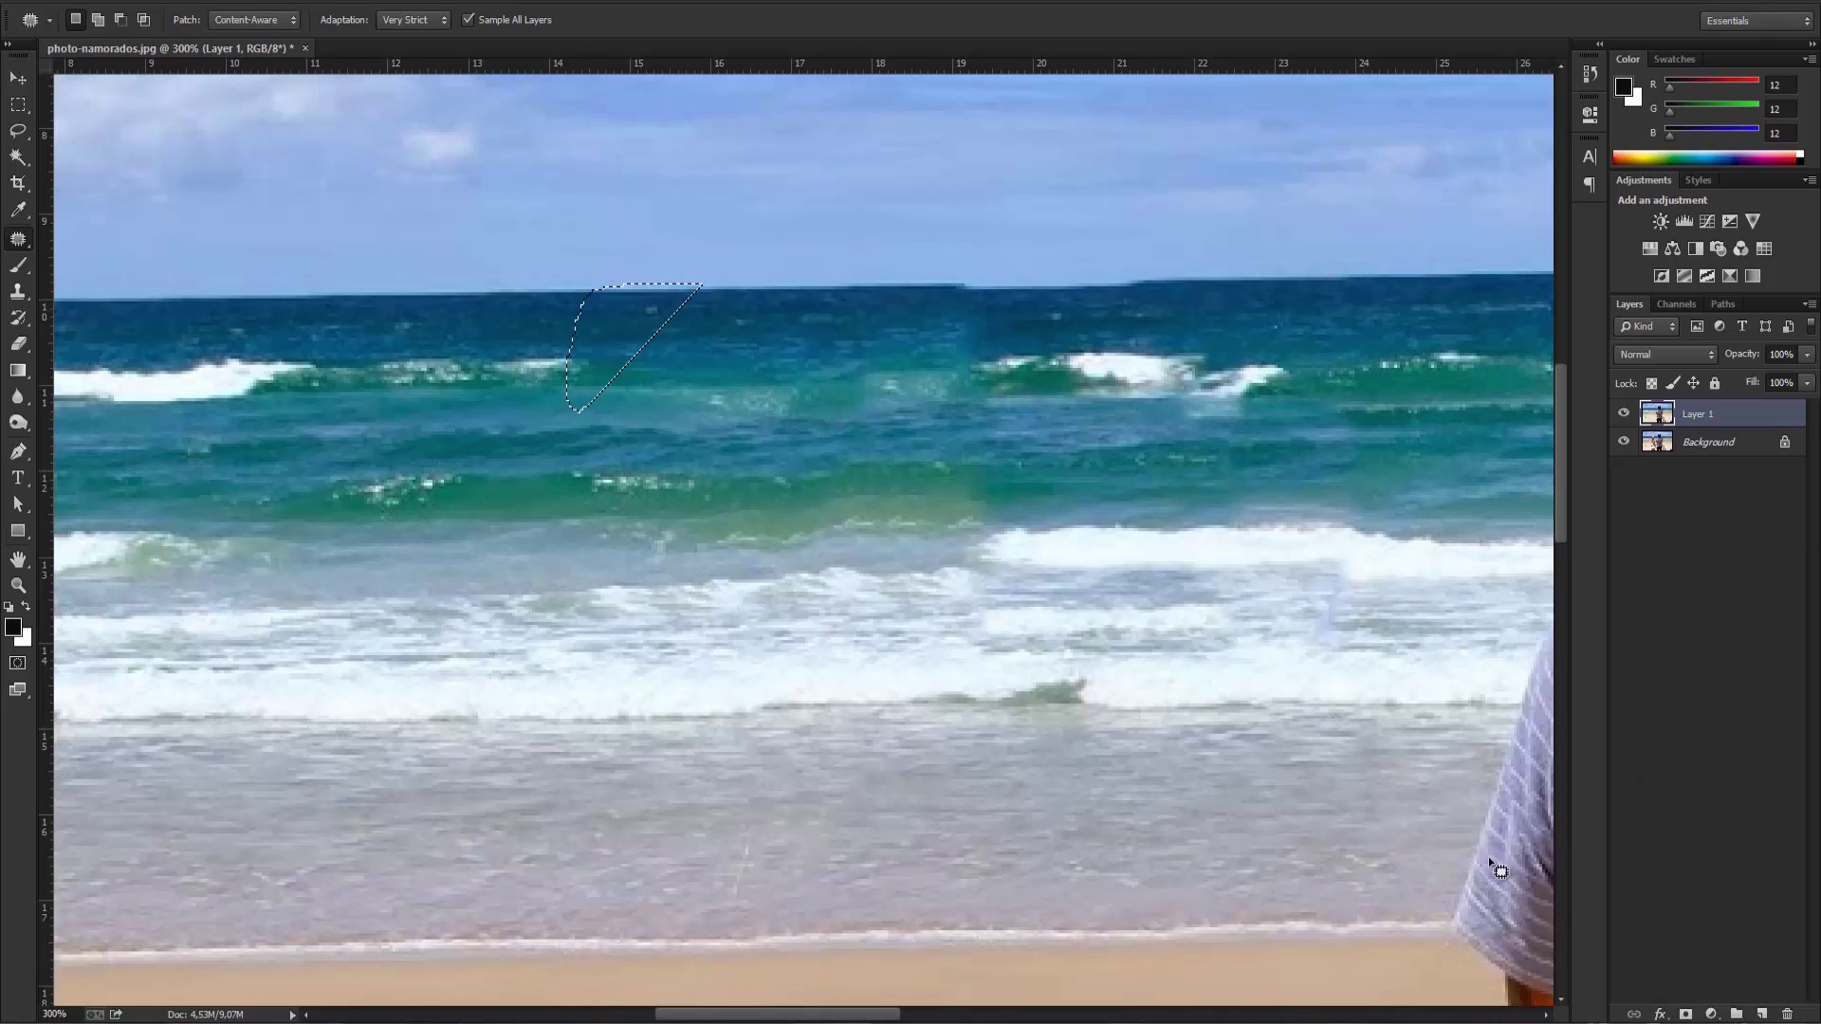
left_click(663, 426)
left_click_drag(1001, 390, 1001, 295)
mouse_move(629, 282)
left_mouse_down()
mouse_move(589, 345)
mouse_move(436, 330)
mouse_move(398, 362)
mouse_move(389, 344)
left_mouse_up()
key("ctrl+d")
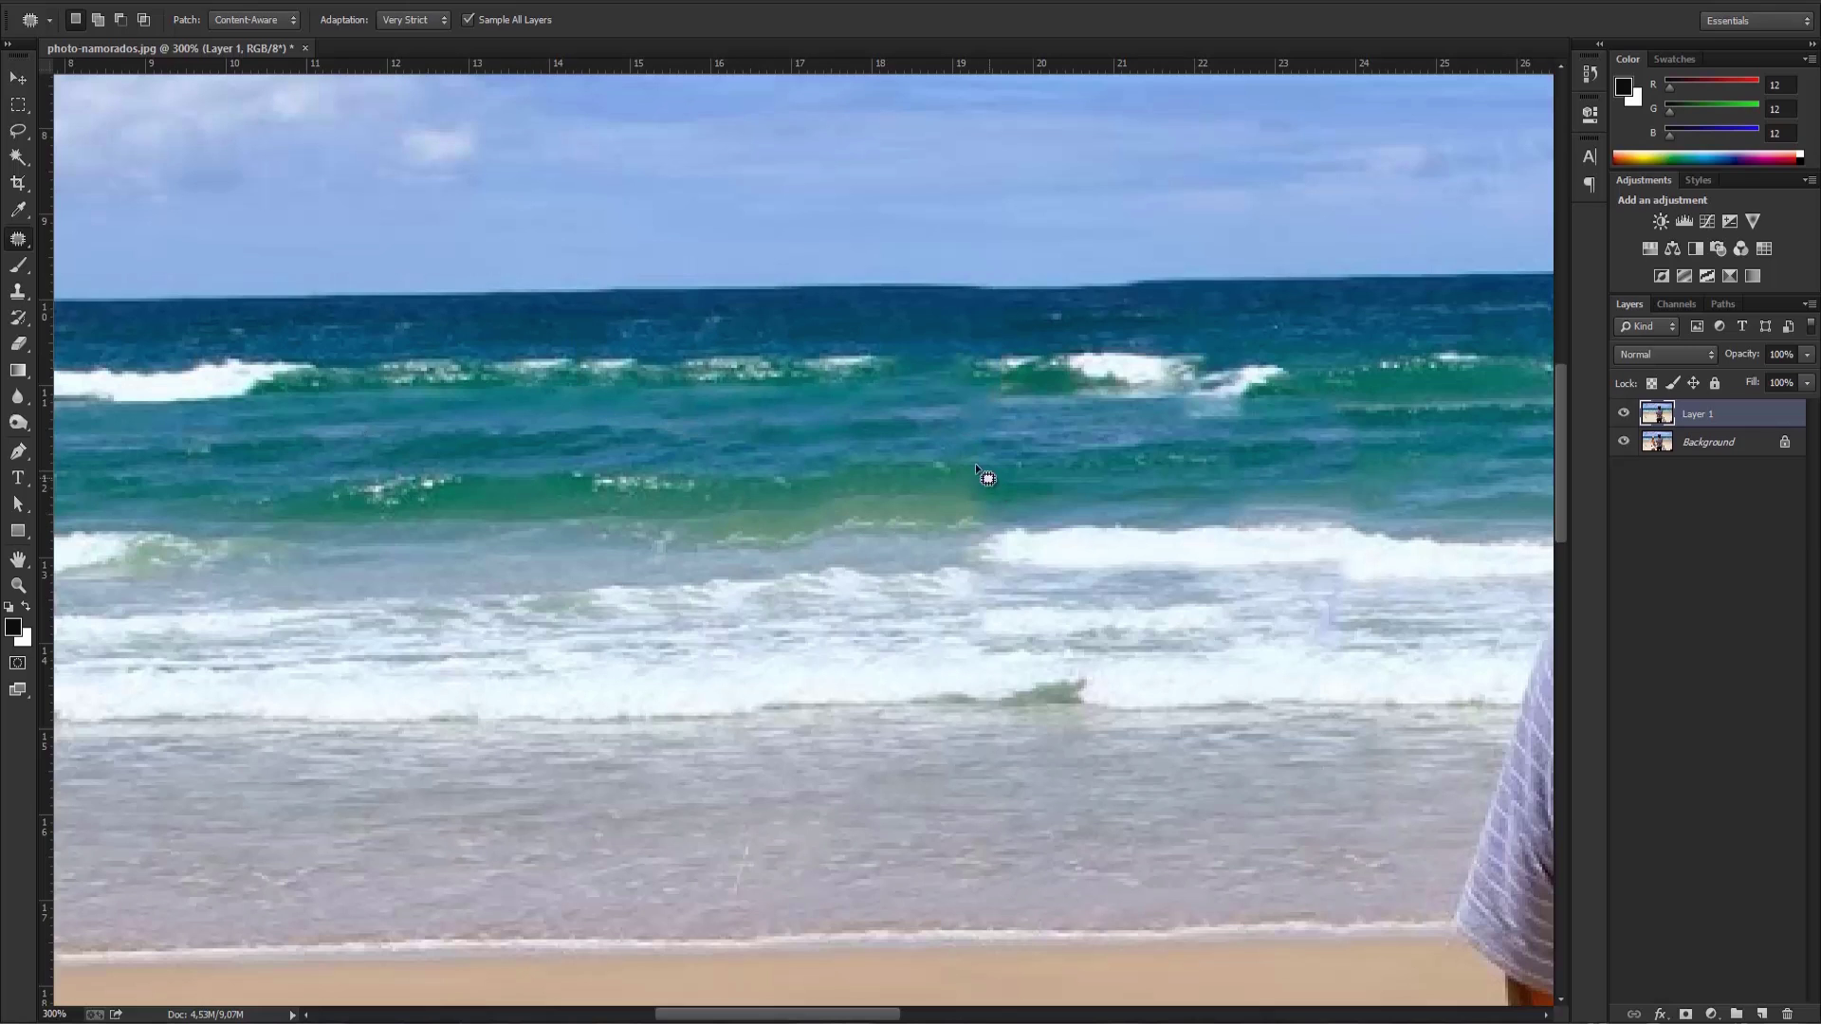
Step: Outline the strip of green water below the far waves, patch it with nearby sea, and deselect
left_click(1015, 446)
left_click(916, 369)
left_click_drag(552, 391, 550, 391)
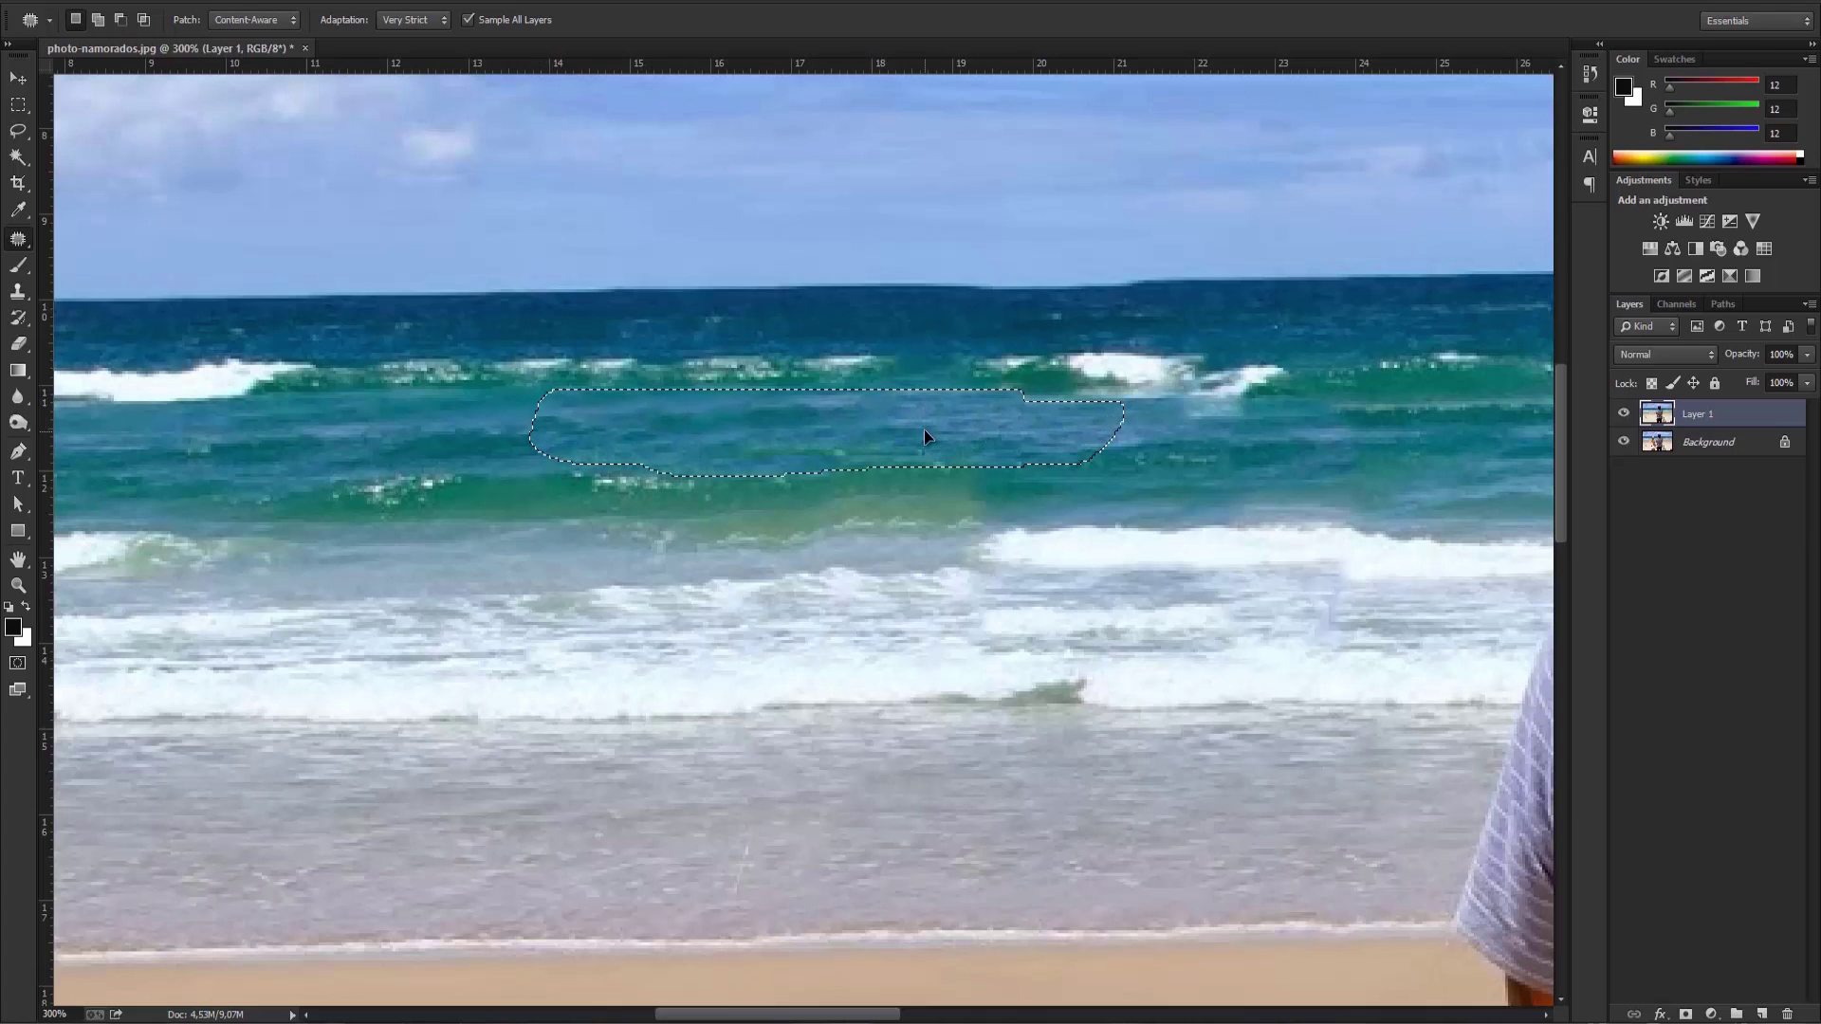
left_click_drag(932, 419, 859, 536)
key("ctrl+d")
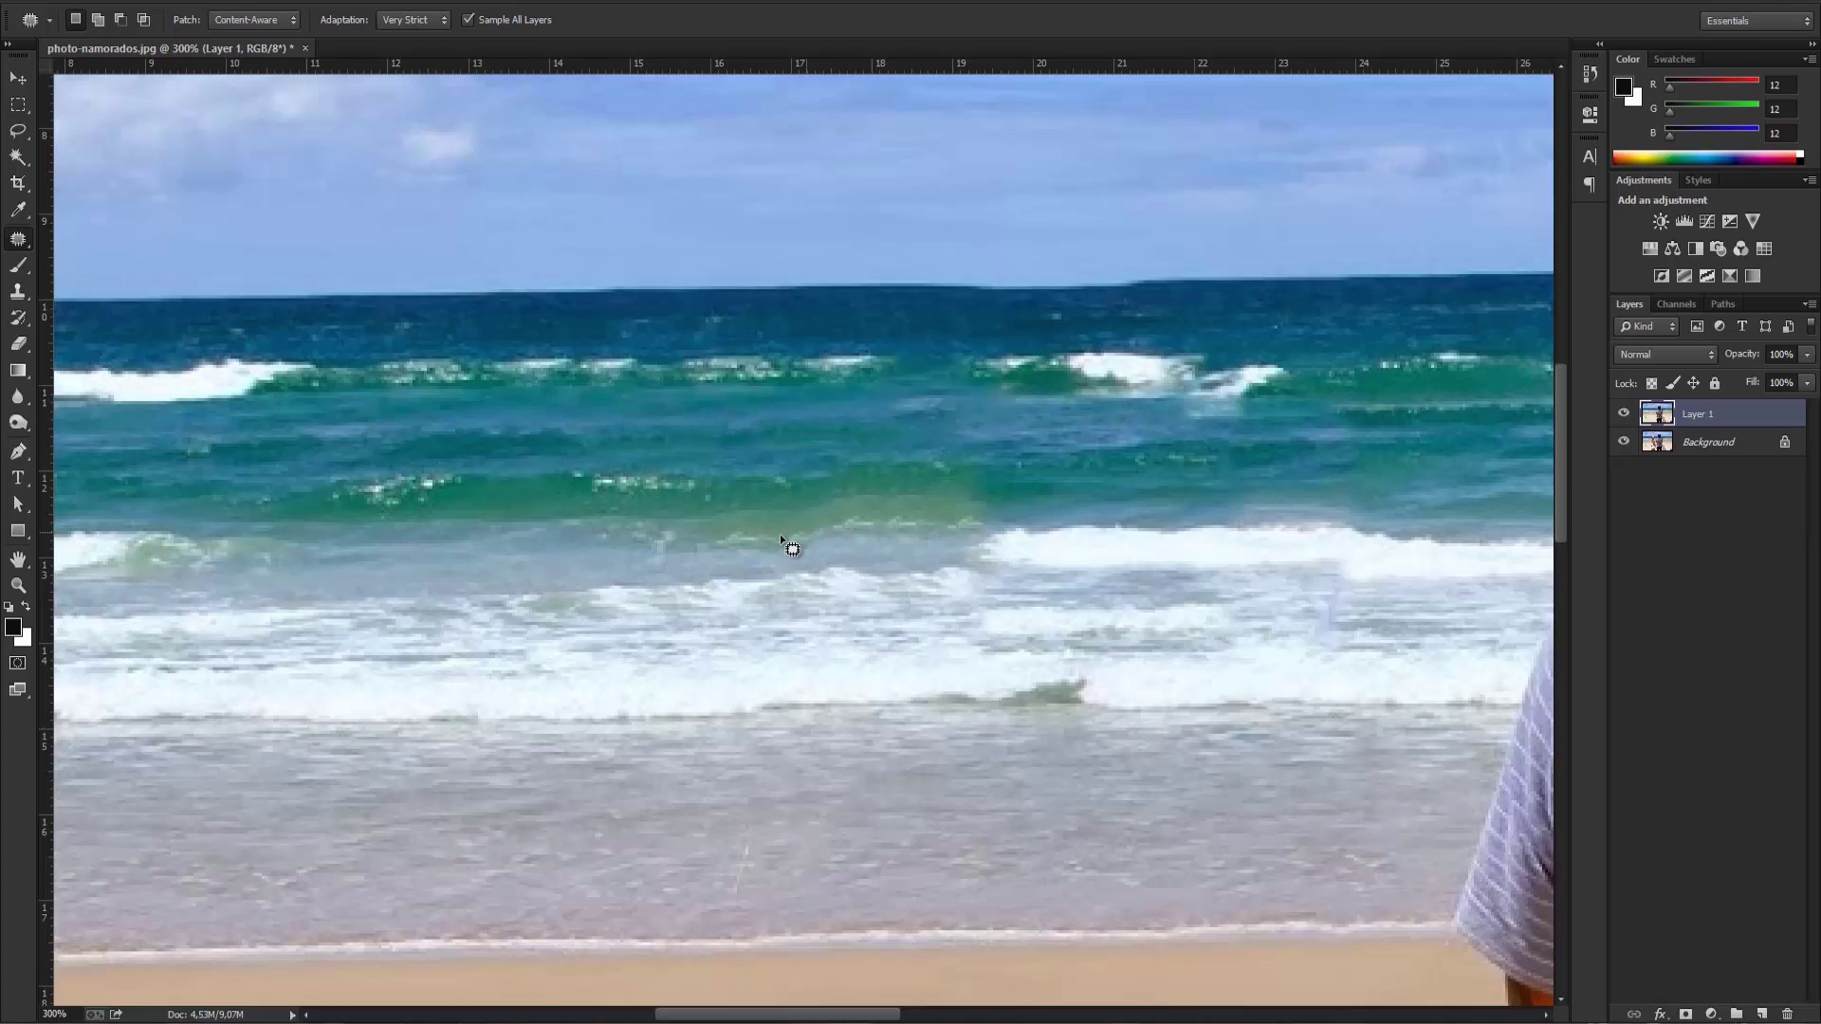
Step: Patch the smeared sand around the man's hand with the textured sand further away from him, and deselect
key("ctrl+1")
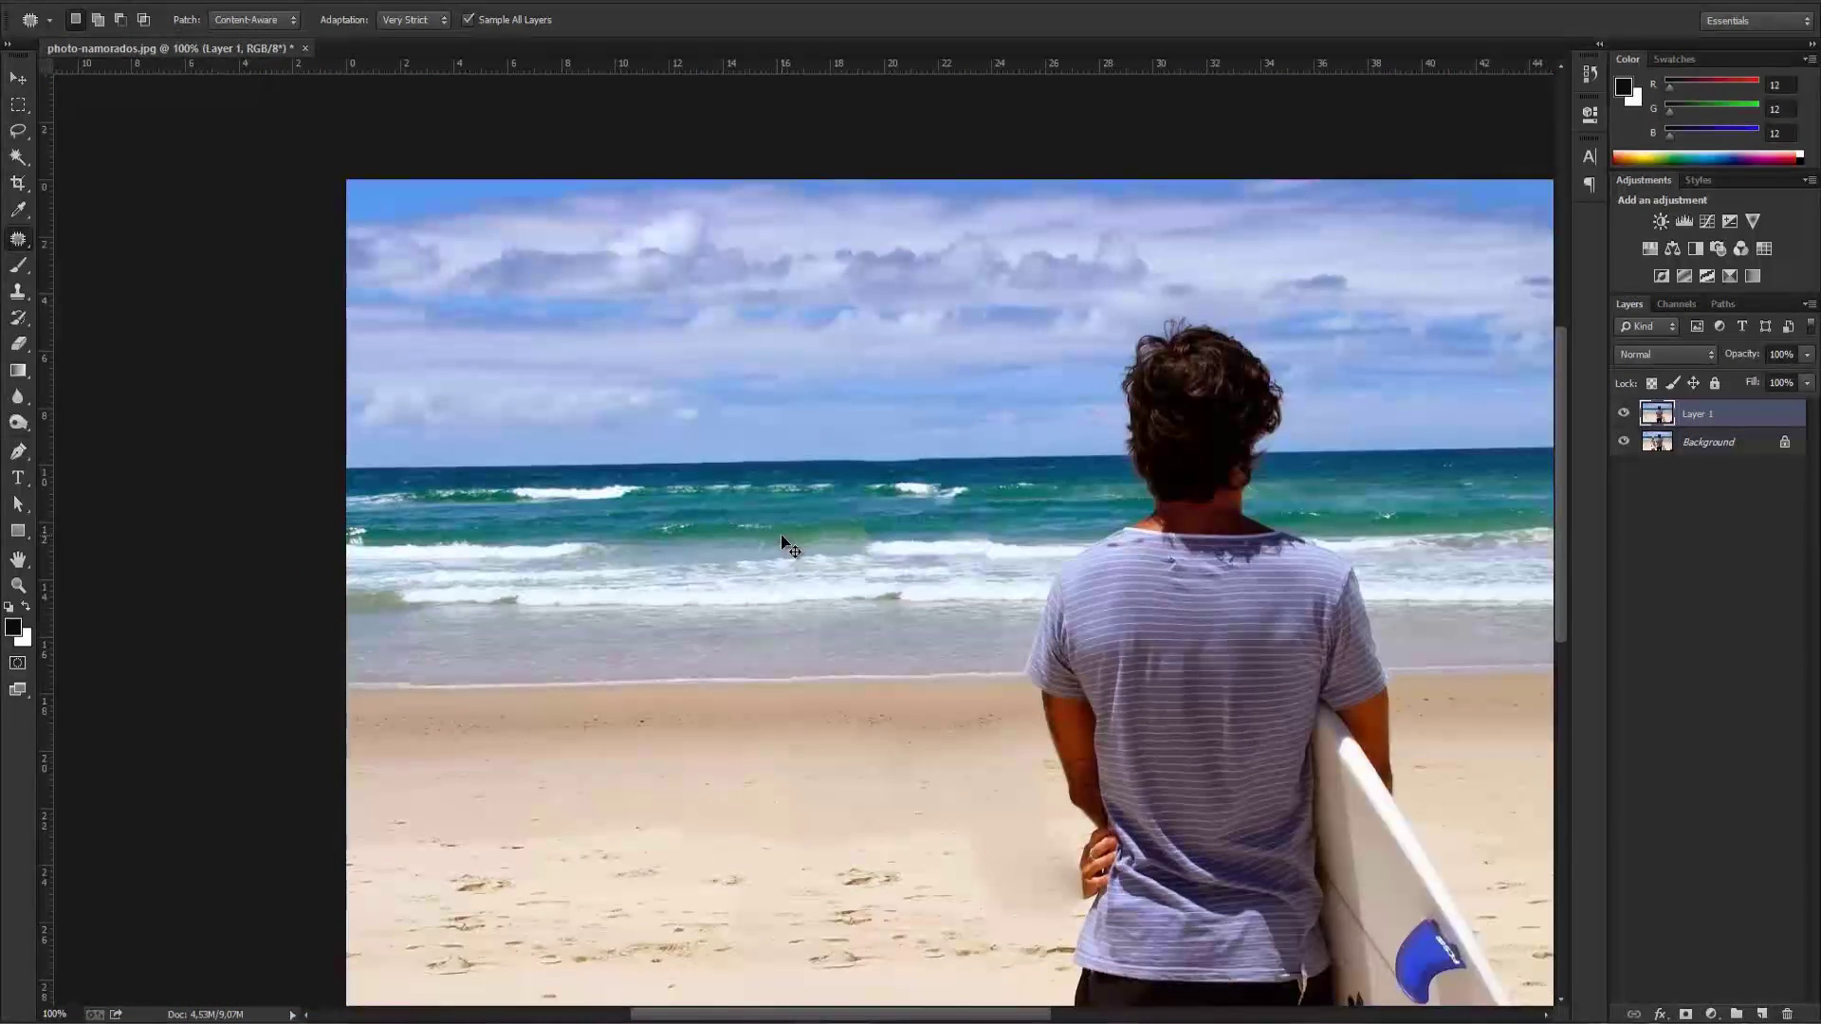
key("ctrl+minus")
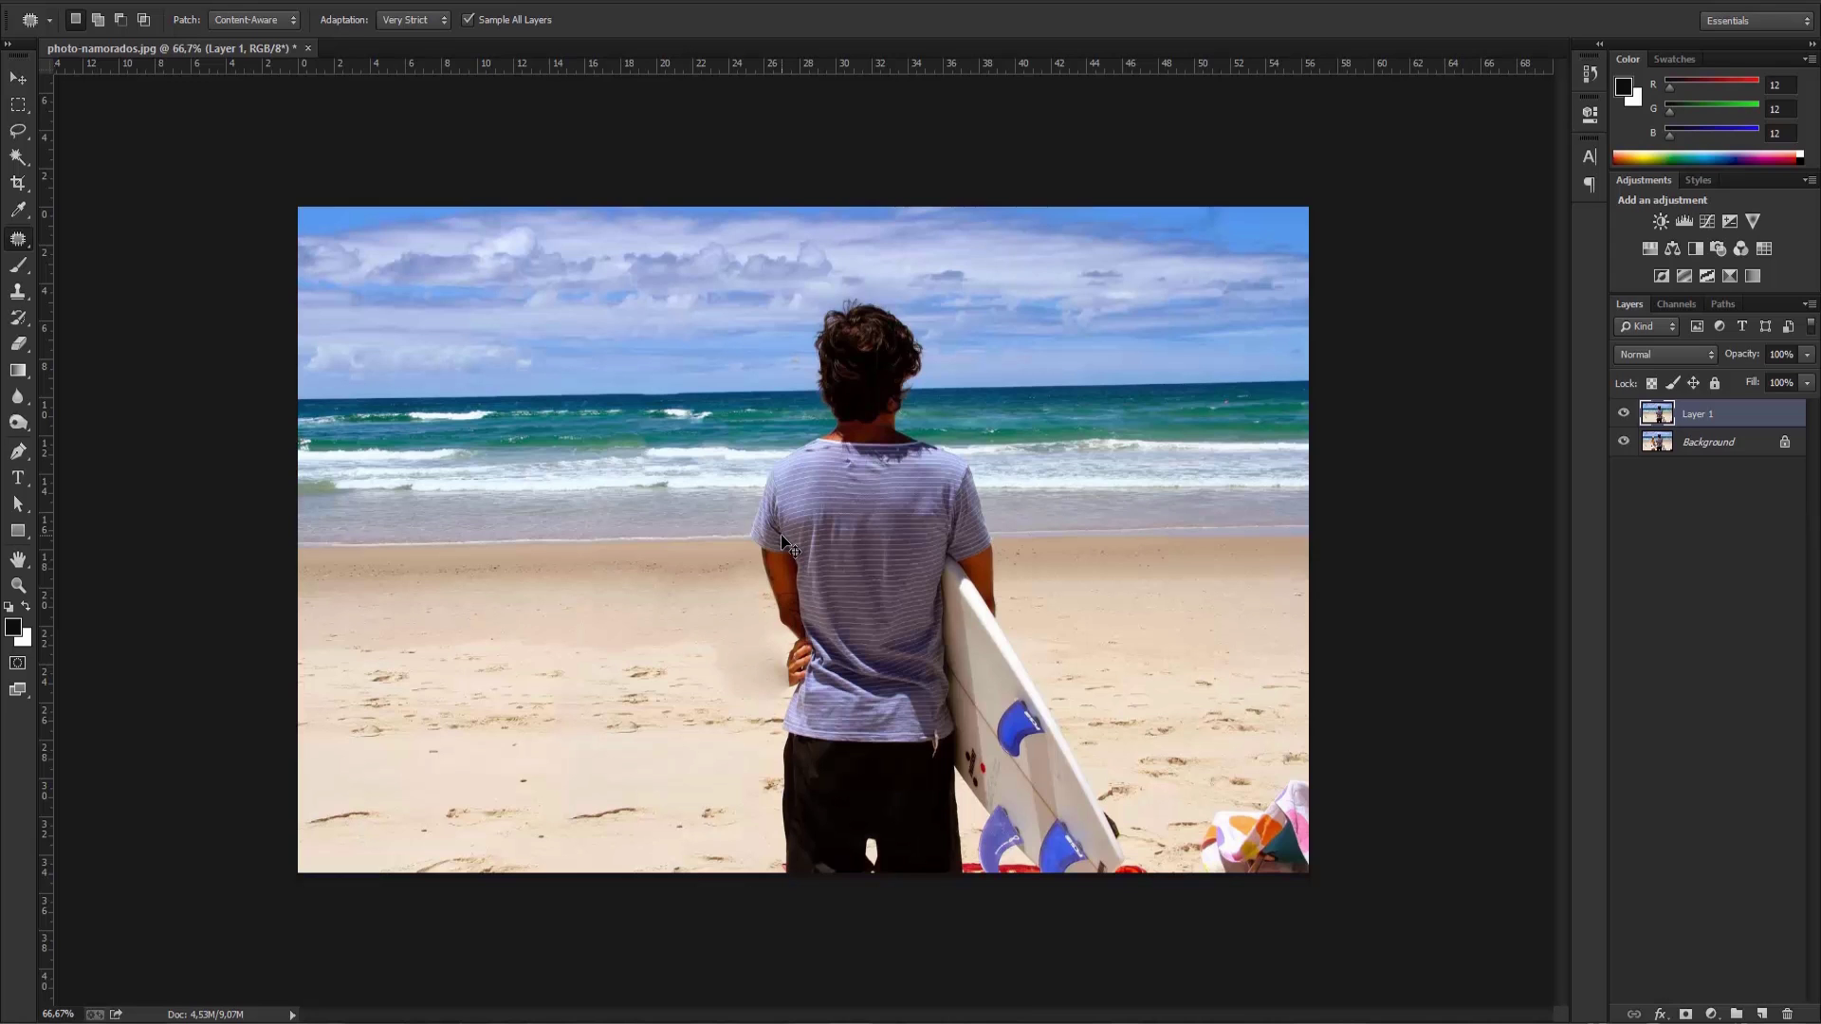
scroll(781, 534, "up", 3)
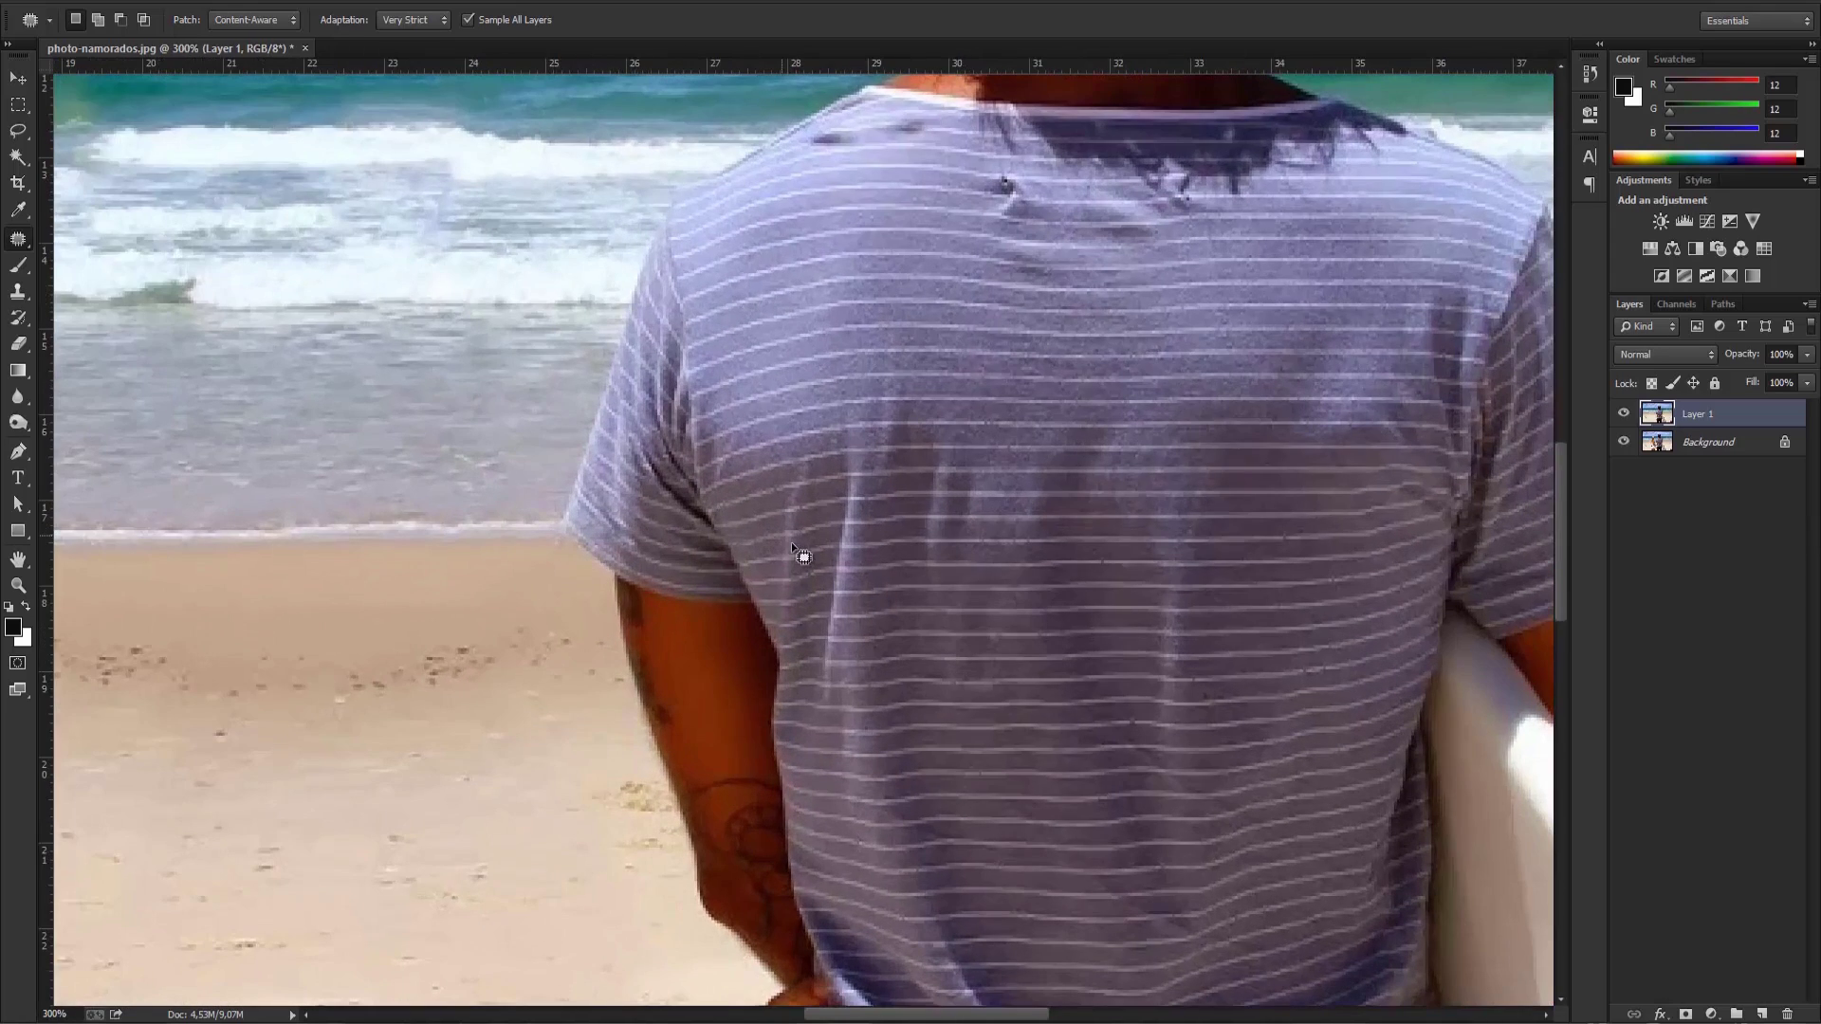
scroll(721, 573, "down", 5)
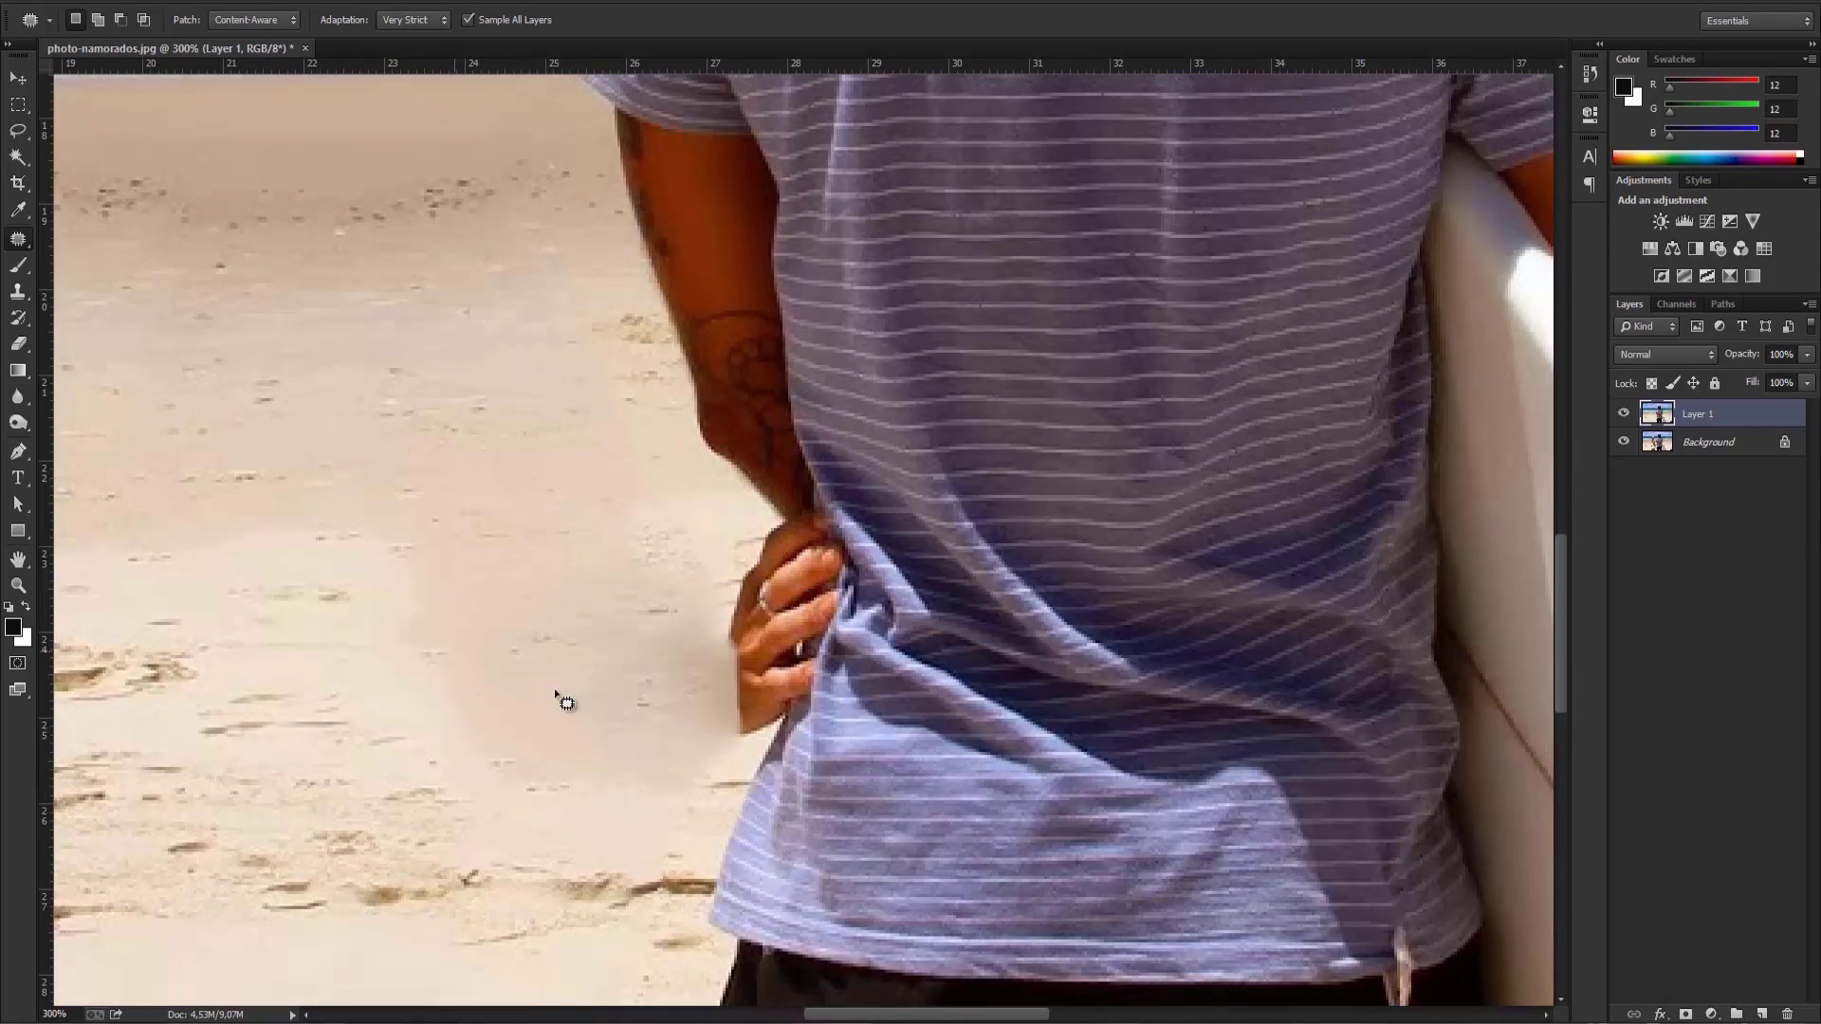
mouse_move(450, 710)
left_mouse_down()
mouse_move(507, 803)
mouse_move(589, 835)
mouse_move(705, 818)
mouse_move(791, 735)
left_mouse_up()
left_click_drag(804, 638, 807, 555)
mouse_move(471, 588)
left_mouse_down()
mouse_move(455, 732)
mouse_move(502, 795)
left_mouse_up()
left_click_drag(619, 704, 504, 691)
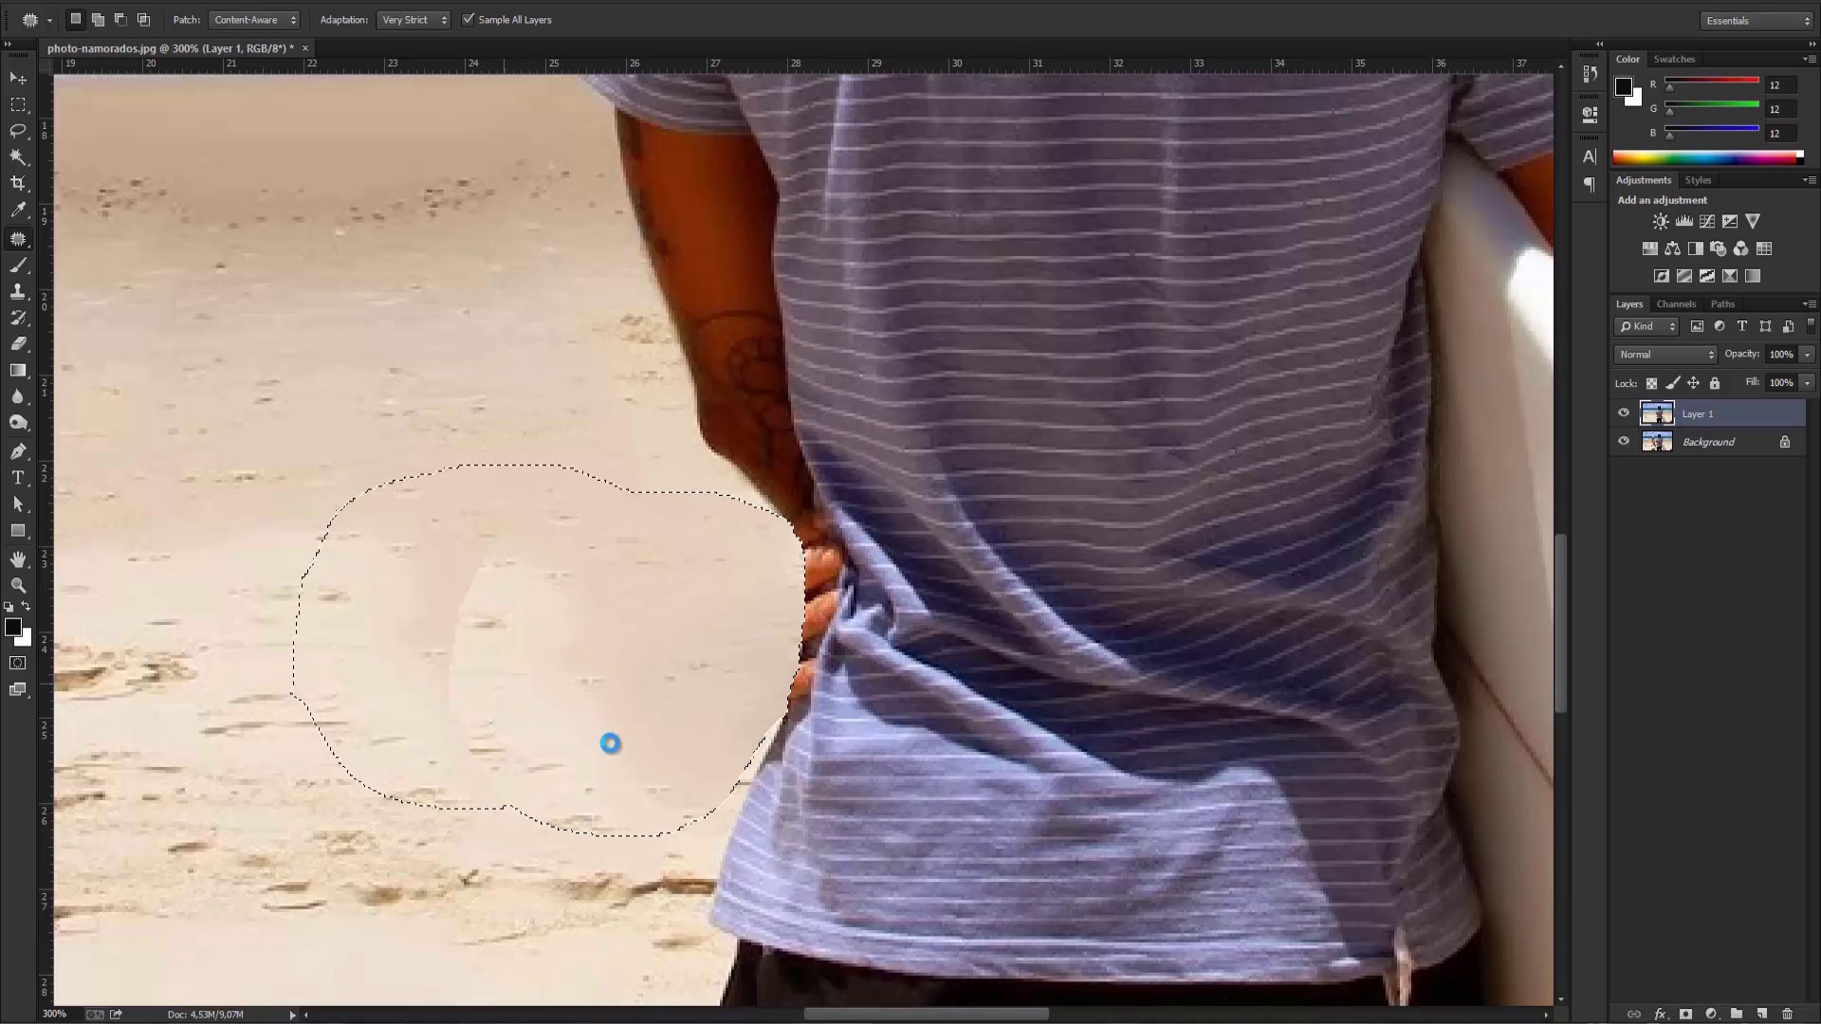
key("ctrl+d")
Step: Switch to the Spot Healing Brush and set its size to 34 px with hardness at about 56%
scroll(840, 799, "down", 2)
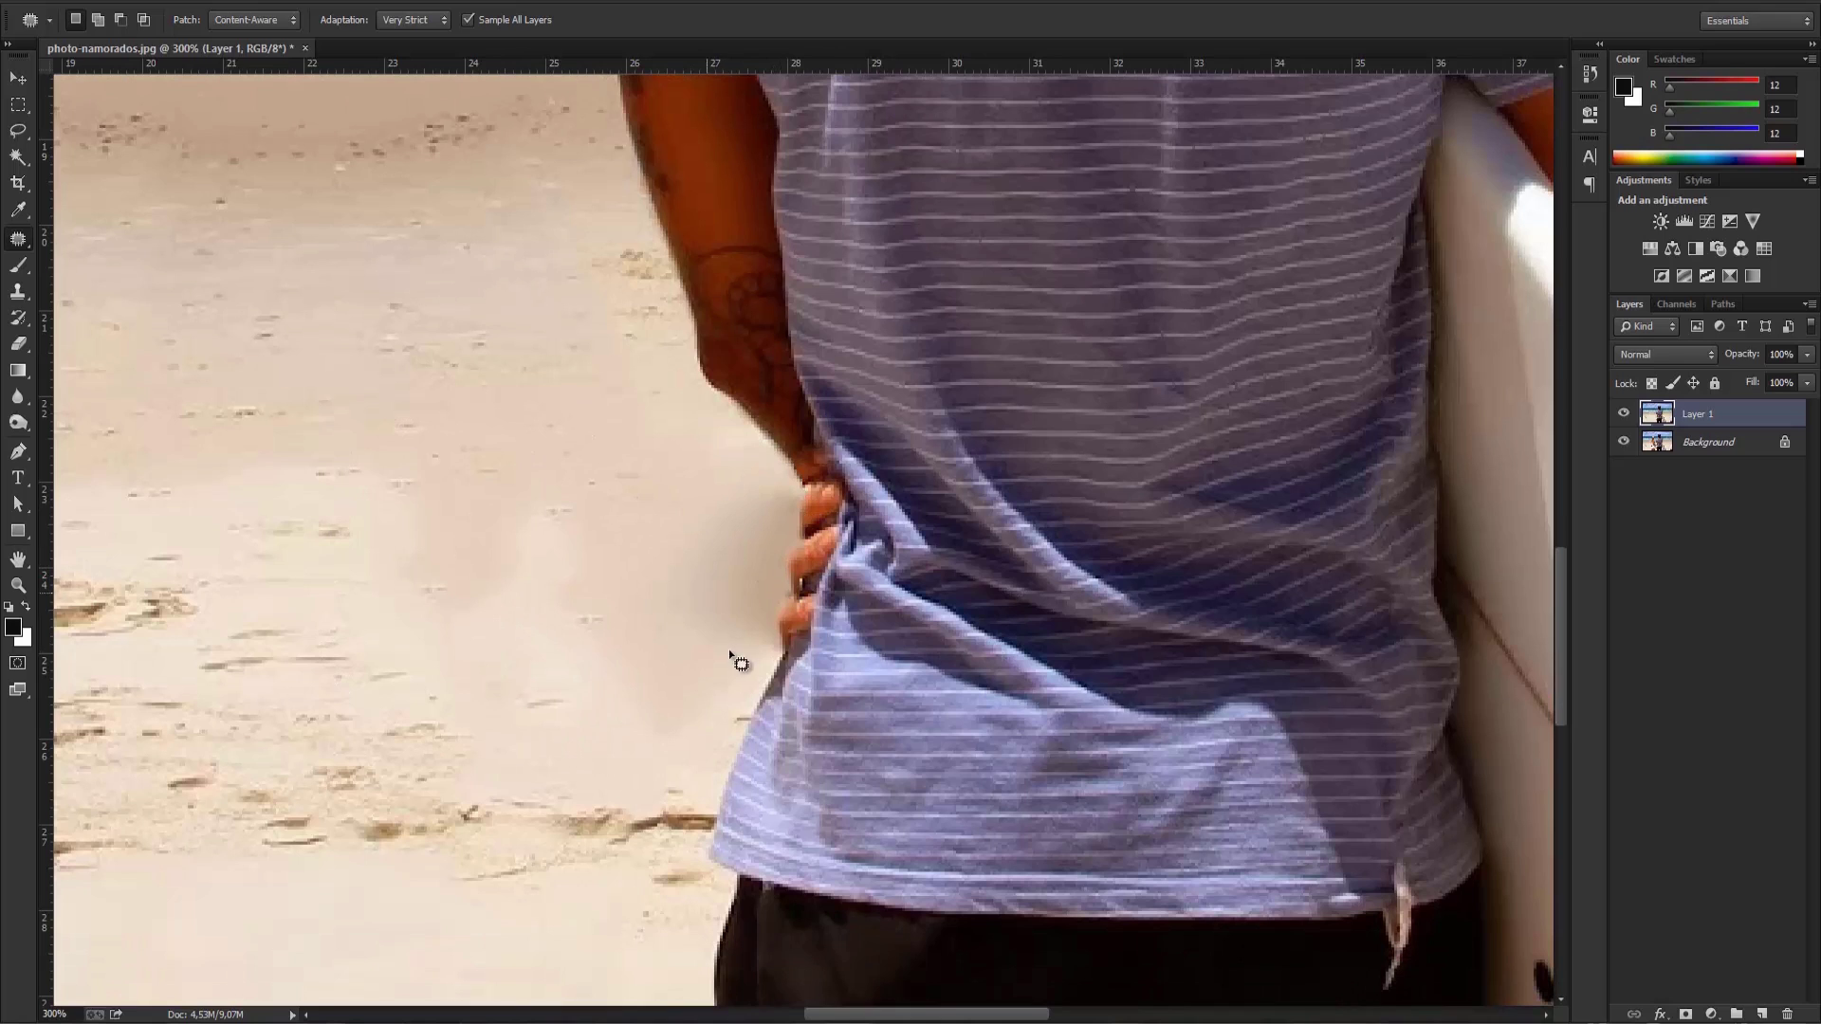
scroll(845, 583, "up", 1)
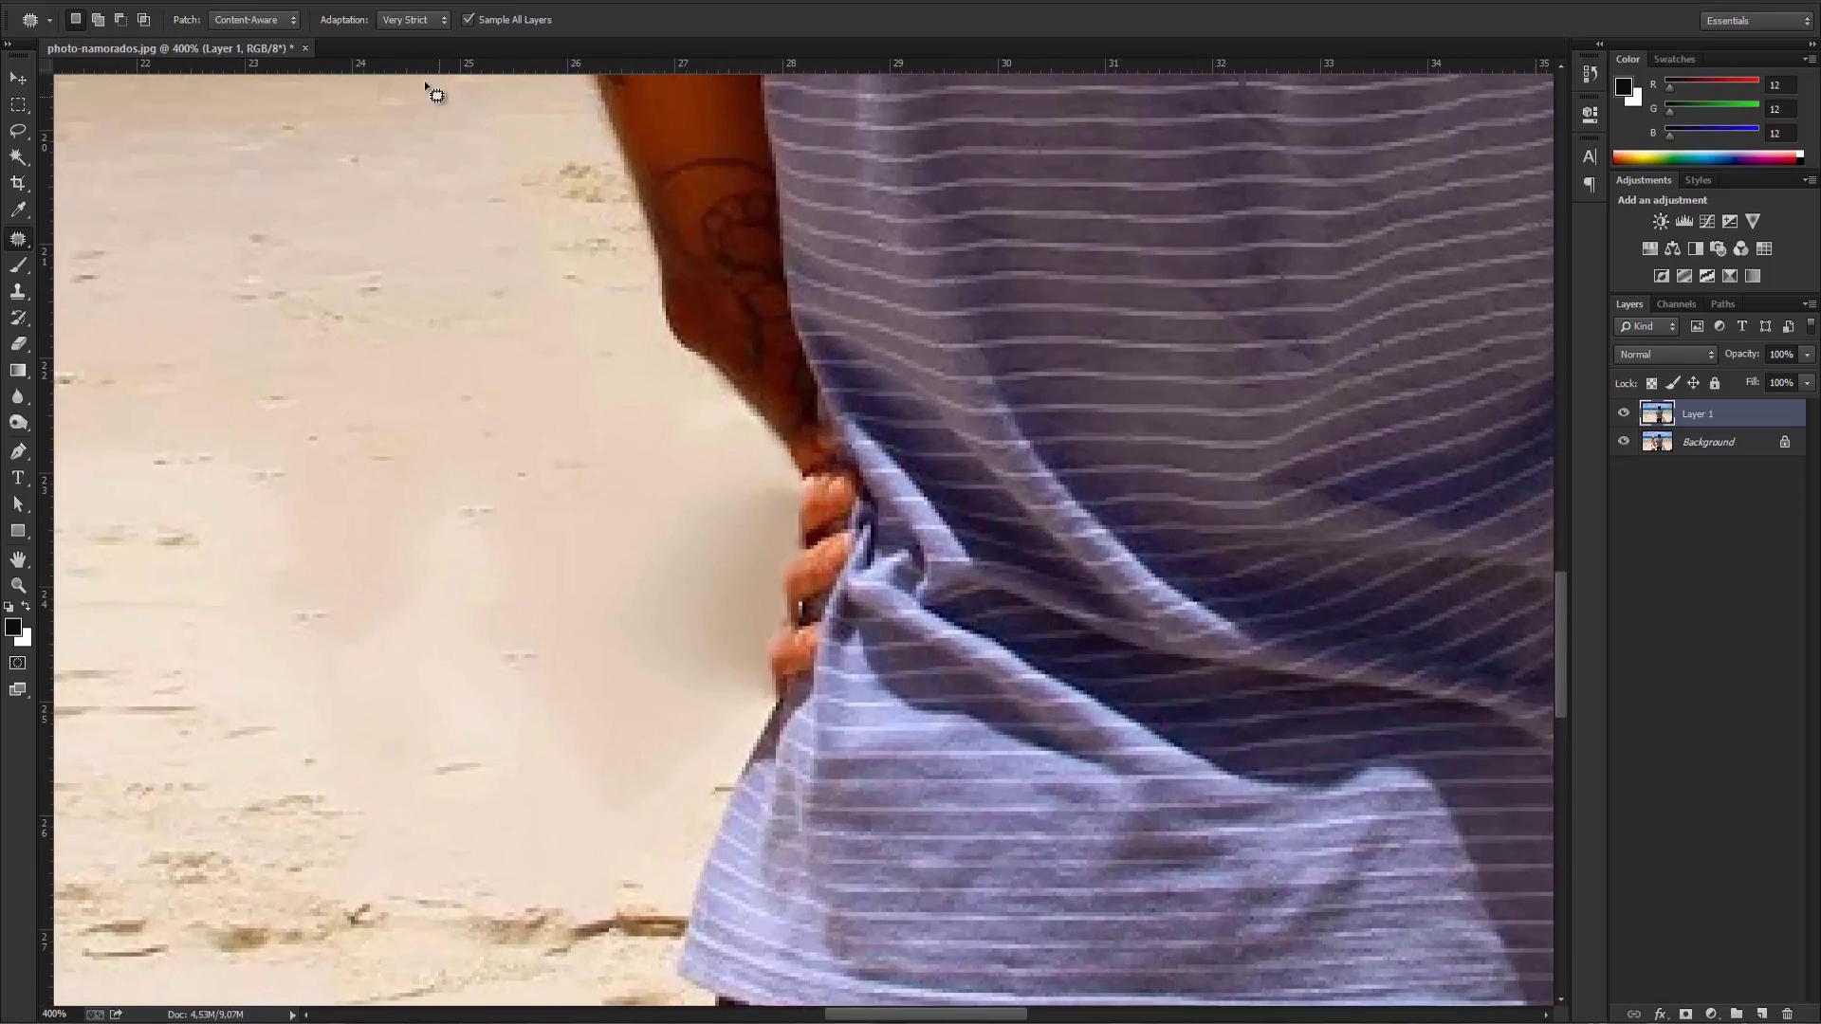
right_click(19, 242)
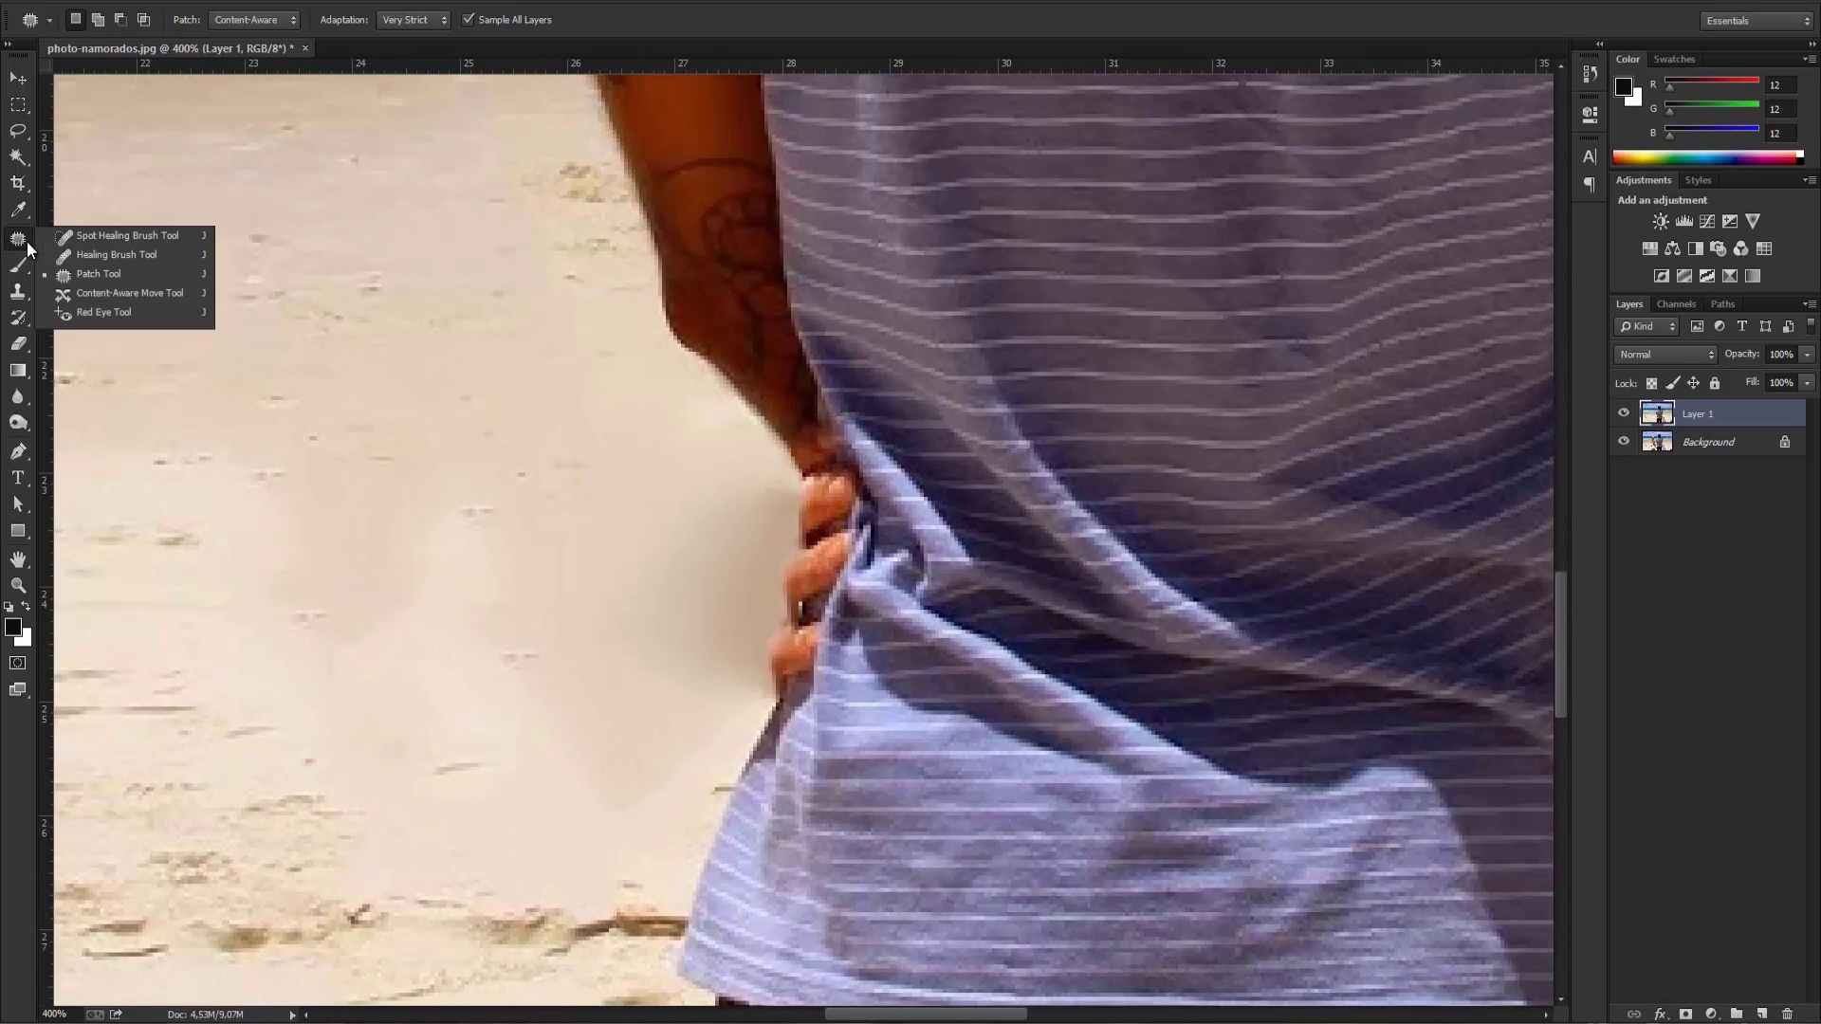
left_click(98, 239)
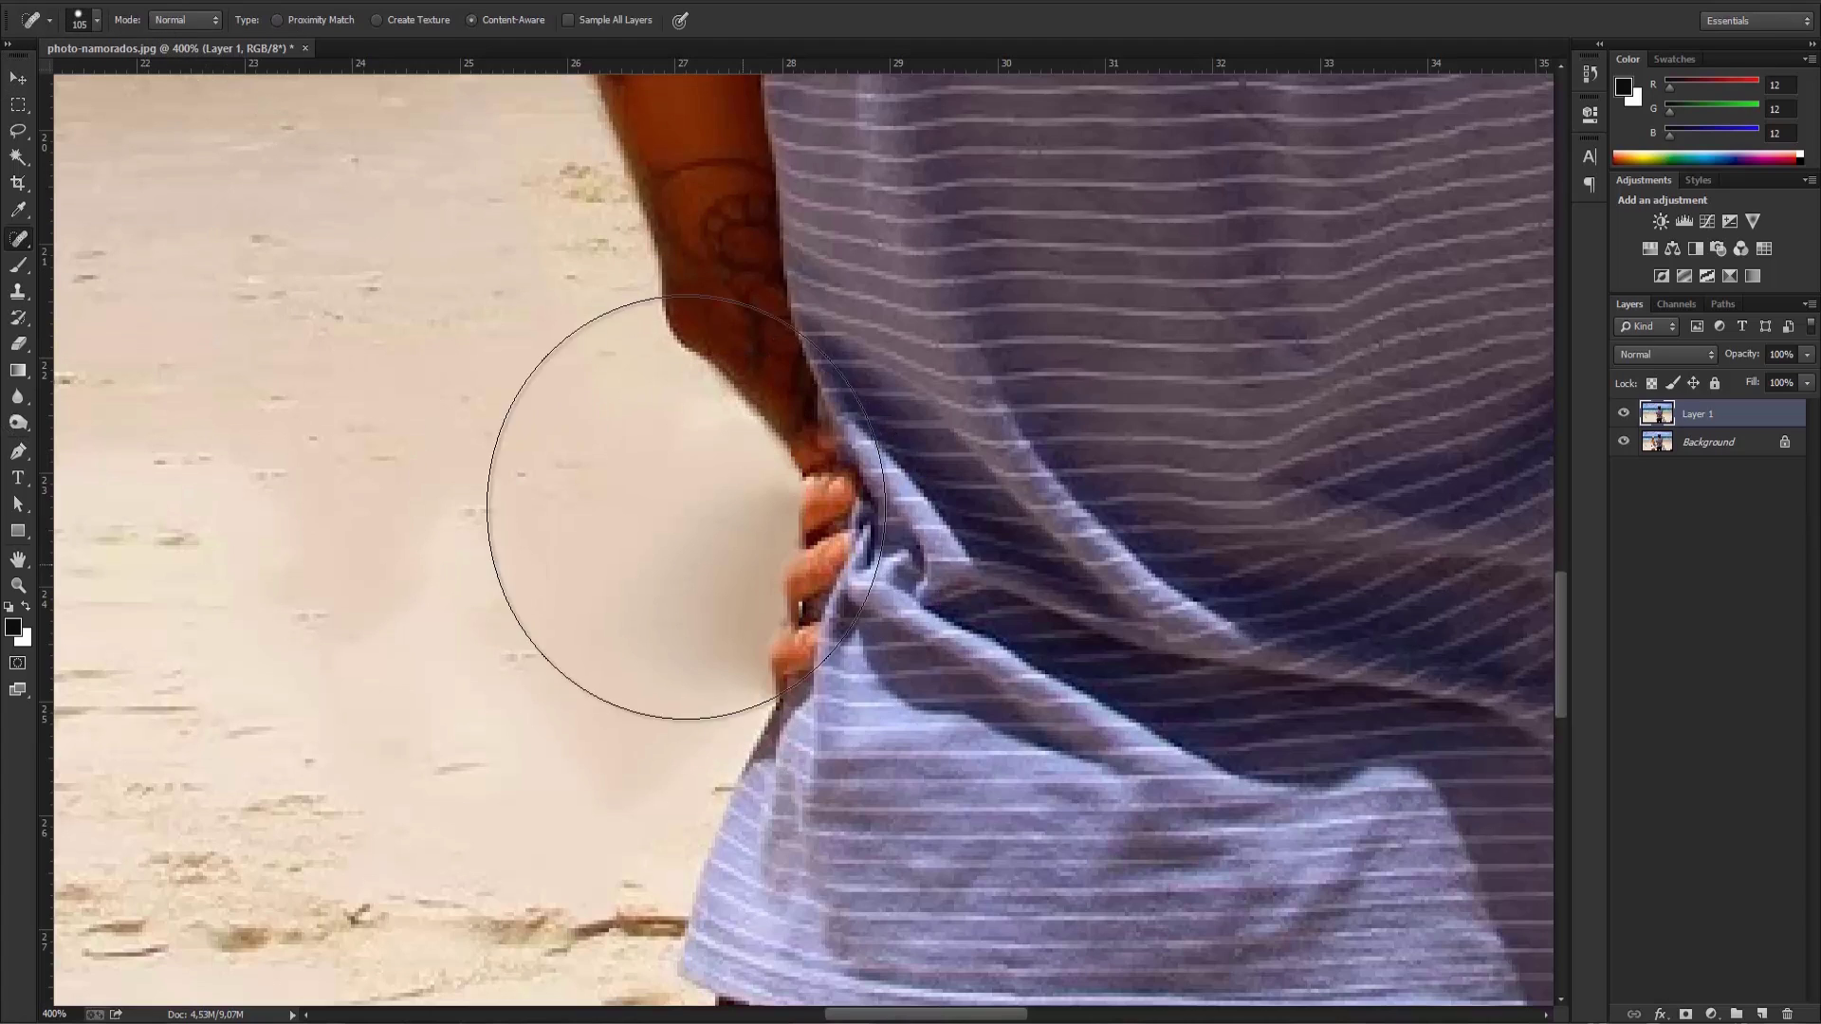
left_click(96, 21)
left_click_drag(74, 79, 60, 79)
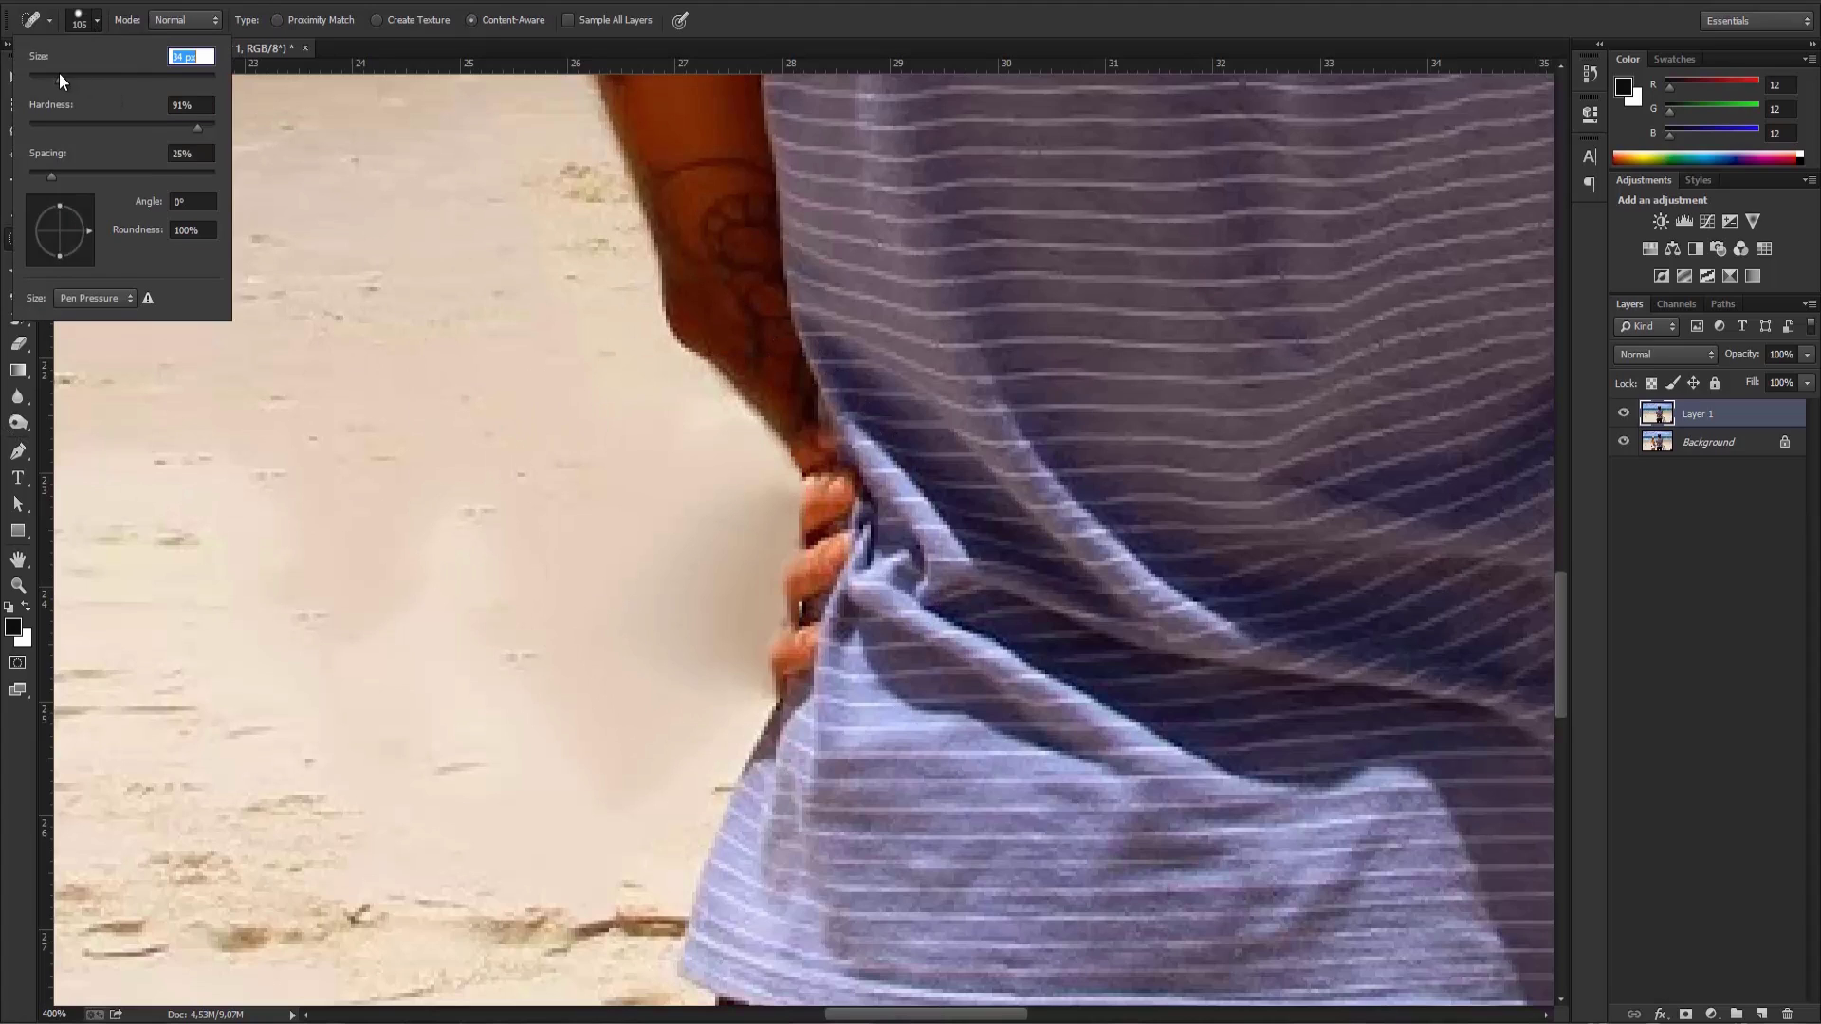
left_click_drag(199, 131, 158, 129)
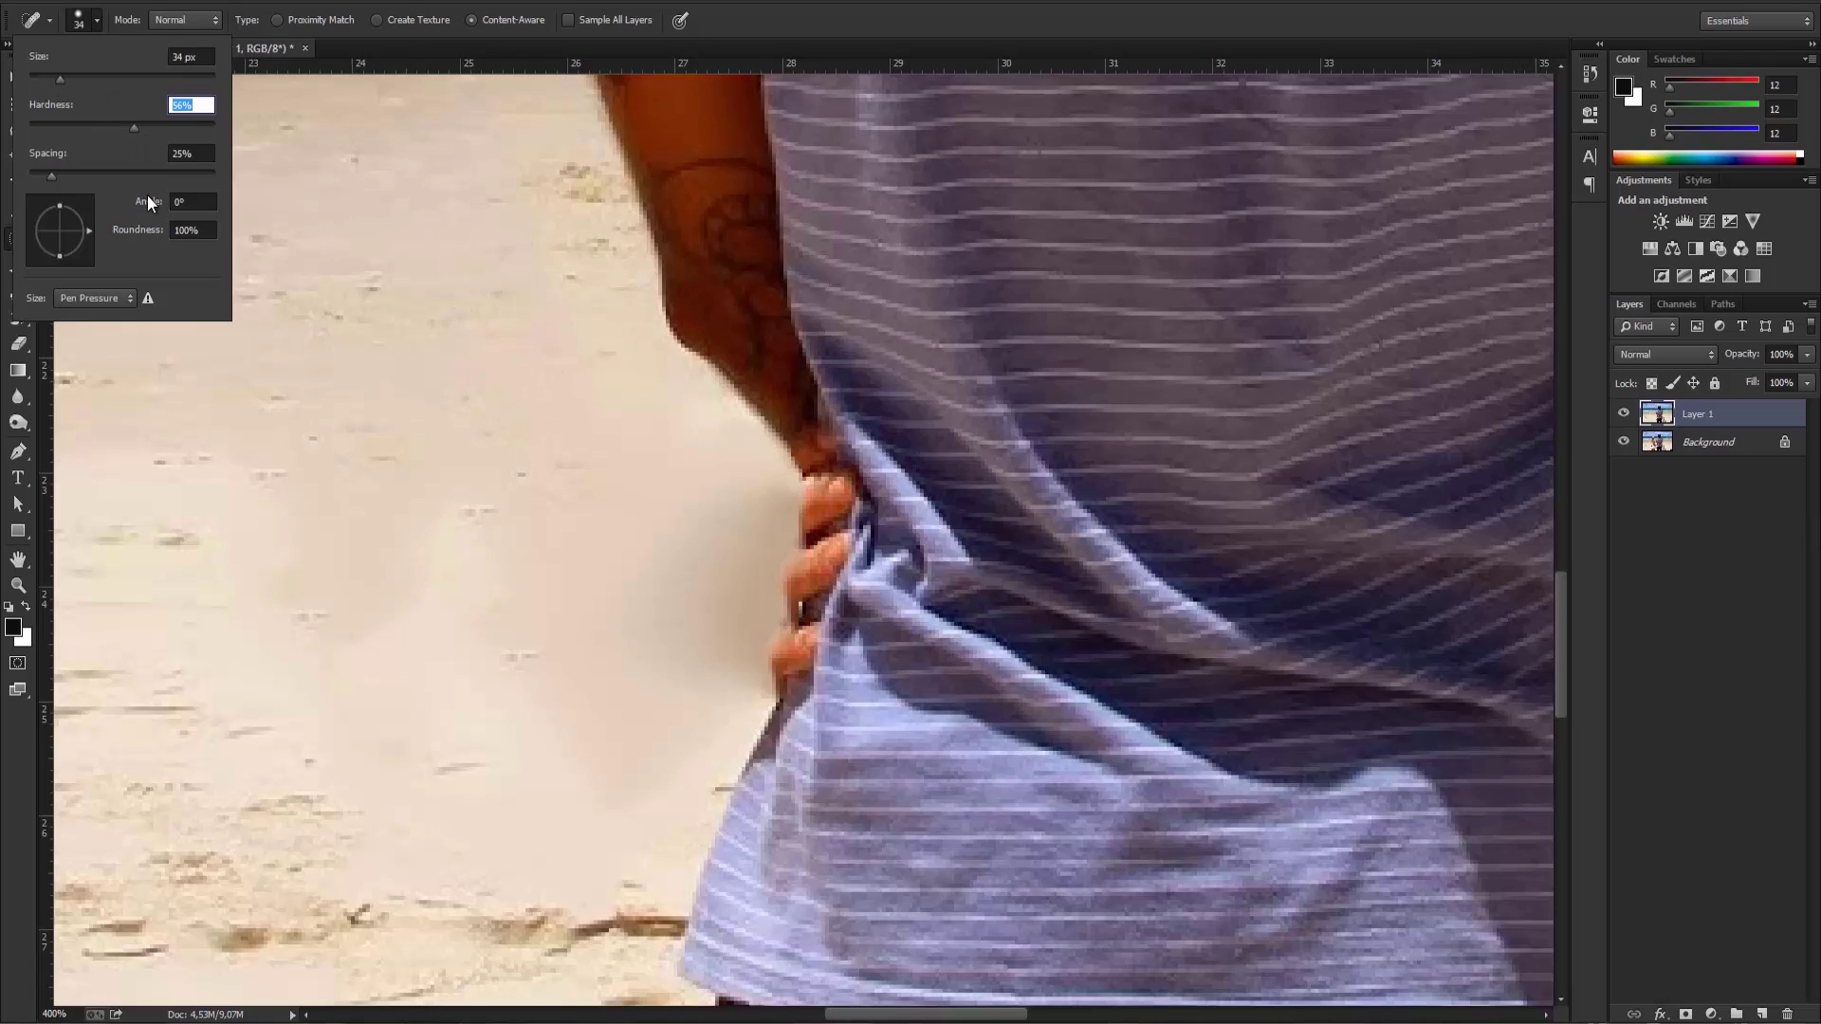
Step: Try to heal the grey smudge beside the man's fingers with one Spot Healing Brush stroke, and undo it
left_click(743, 513, "alt")
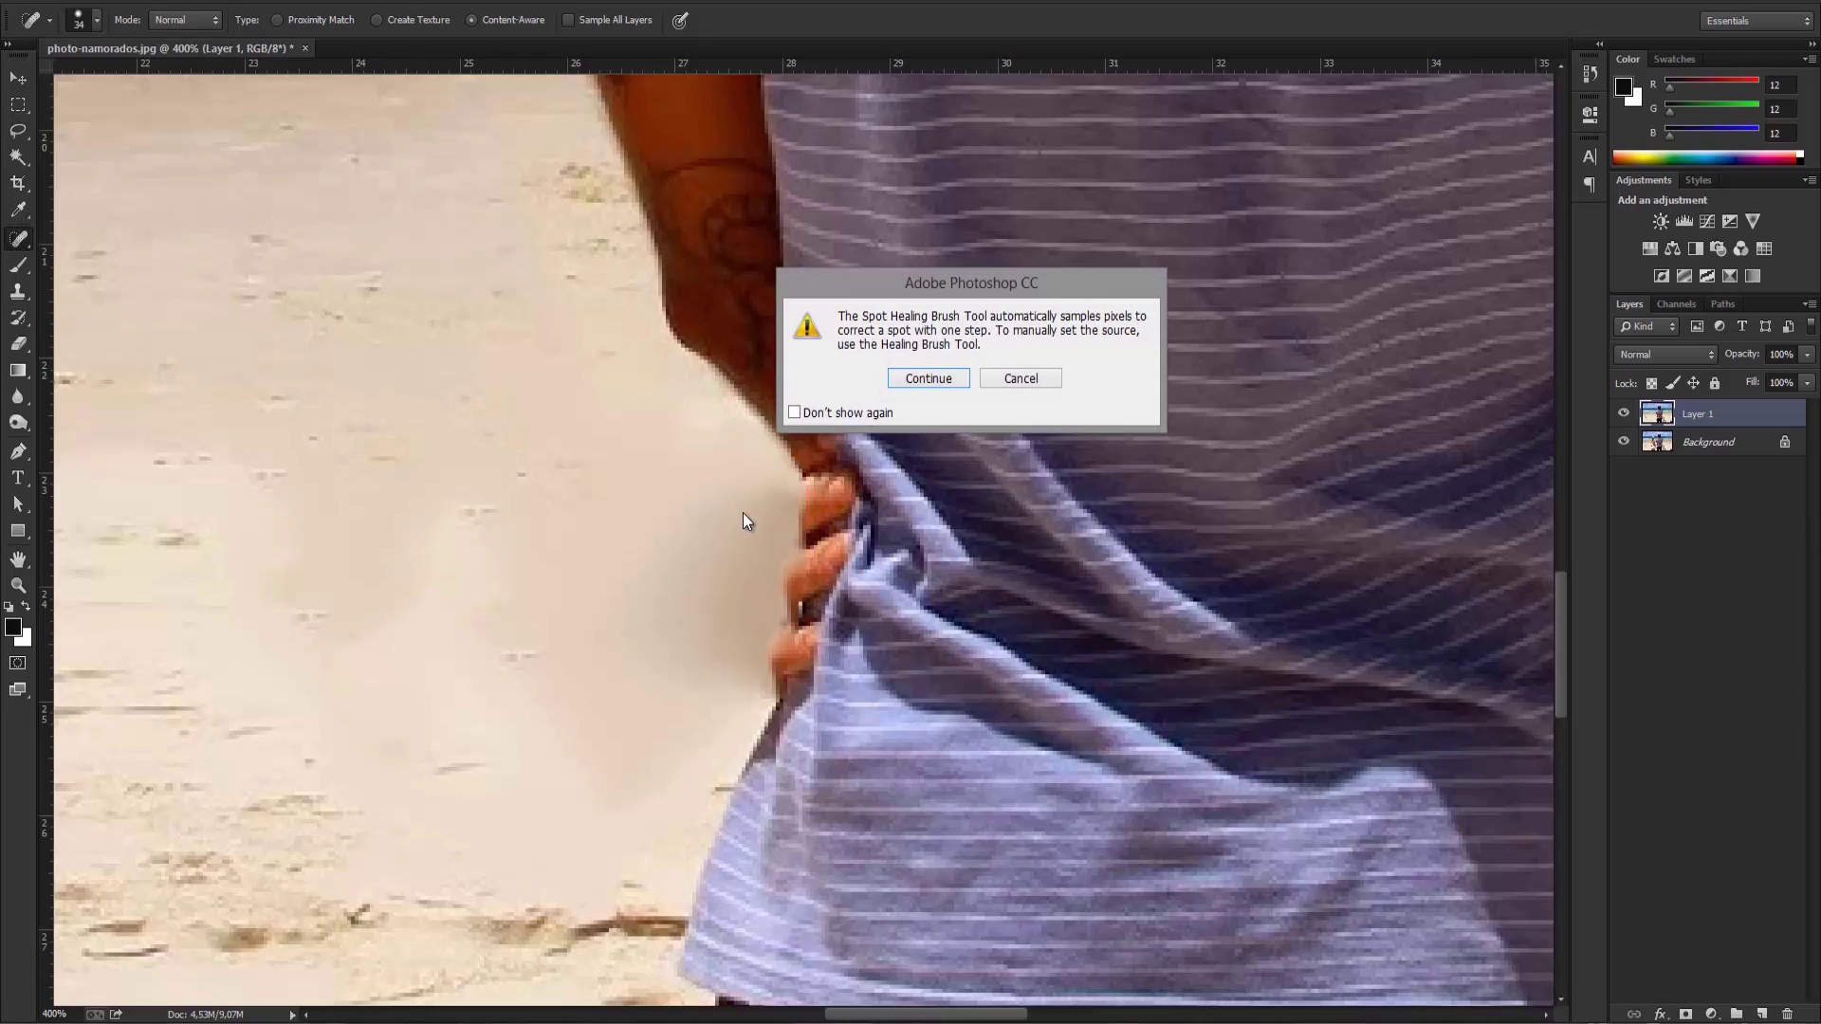
left_click(1020, 378)
left_click(654, 460, "alt")
left_click(928, 379)
mouse_move(775, 532)
left_mouse_down()
mouse_move(768, 651)
mouse_move(726, 671)
mouse_move(756, 598)
mouse_move(757, 520)
mouse_move(729, 492)
mouse_move(519, 427)
mouse_move(245, 586)
mouse_move(596, 675)
mouse_move(378, 590)
mouse_move(581, 519)
mouse_move(520, 588)
mouse_move(590, 567)
mouse_move(327, 758)
mouse_move(498, 751)
mouse_move(244, 627)
mouse_move(510, 661)
mouse_move(662, 646)
mouse_move(510, 759)
mouse_move(656, 861)
left_mouse_up()
key("ctrl+z")
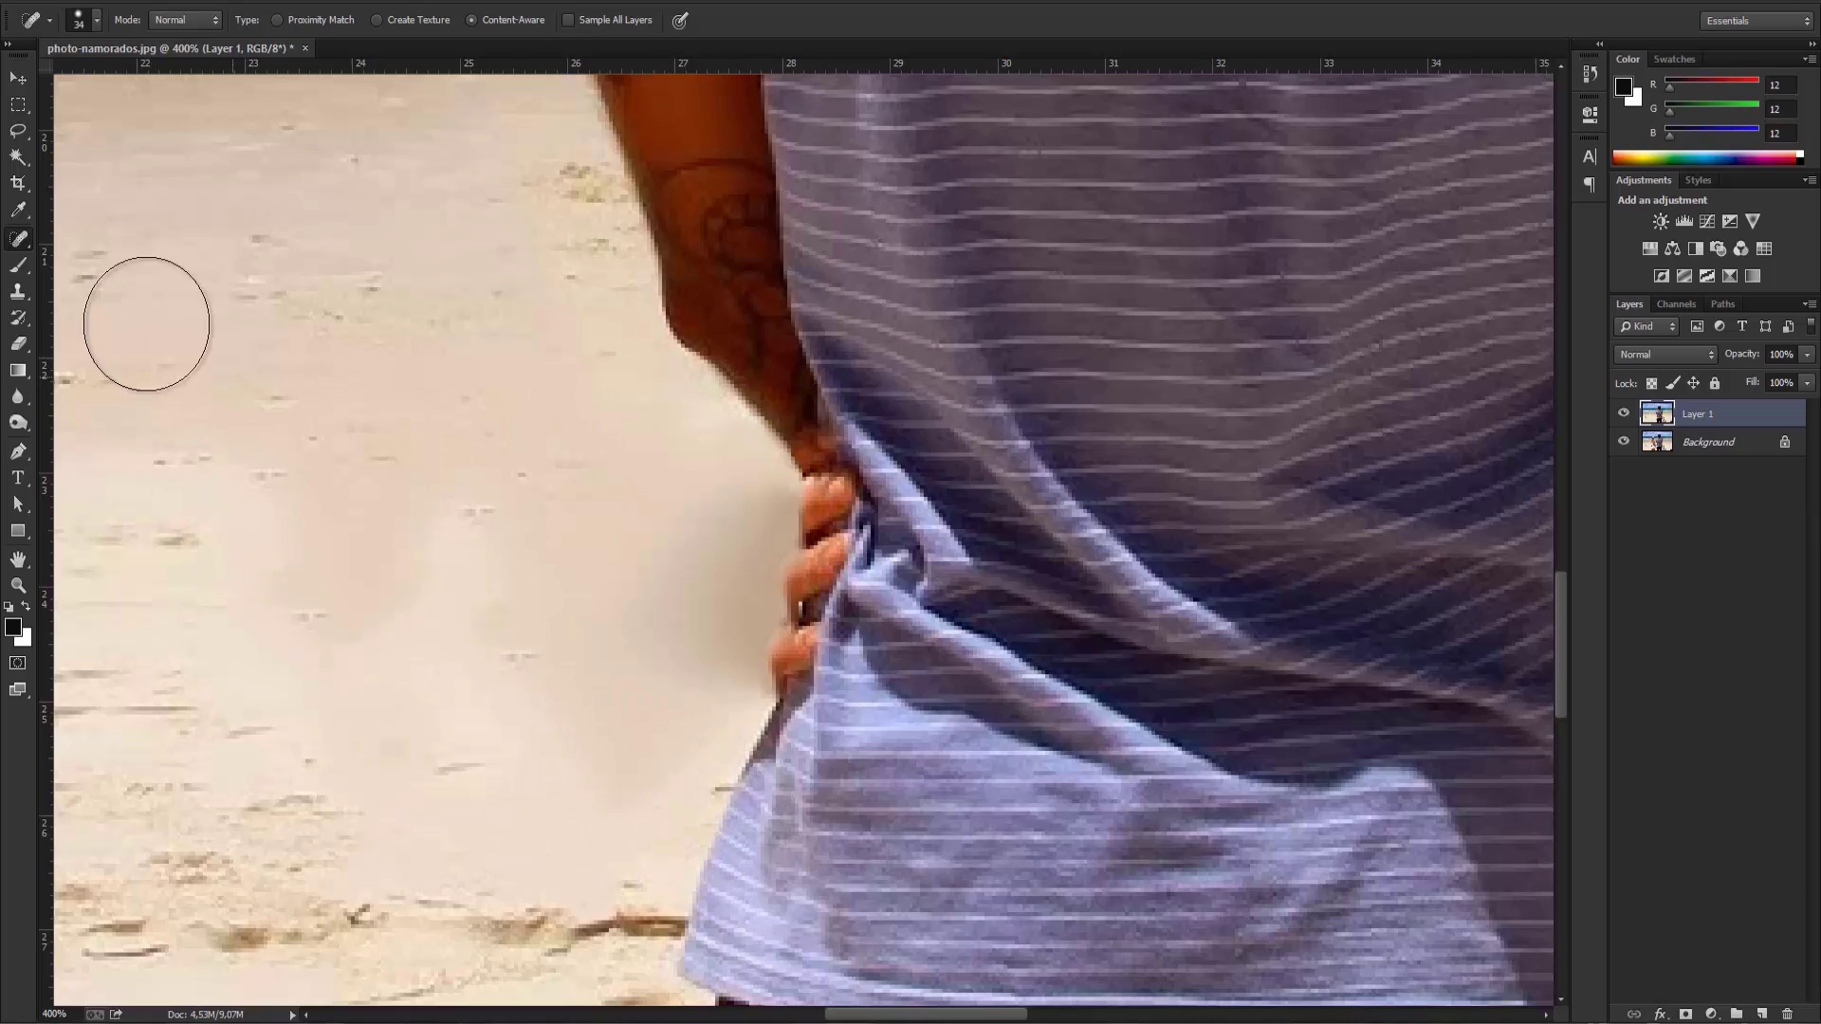
Step: Switch to the Healing Brush and paint sampled nearby sand over the grey smudge next to the man's fingers
right_click(20, 239)
left_click(72, 252)
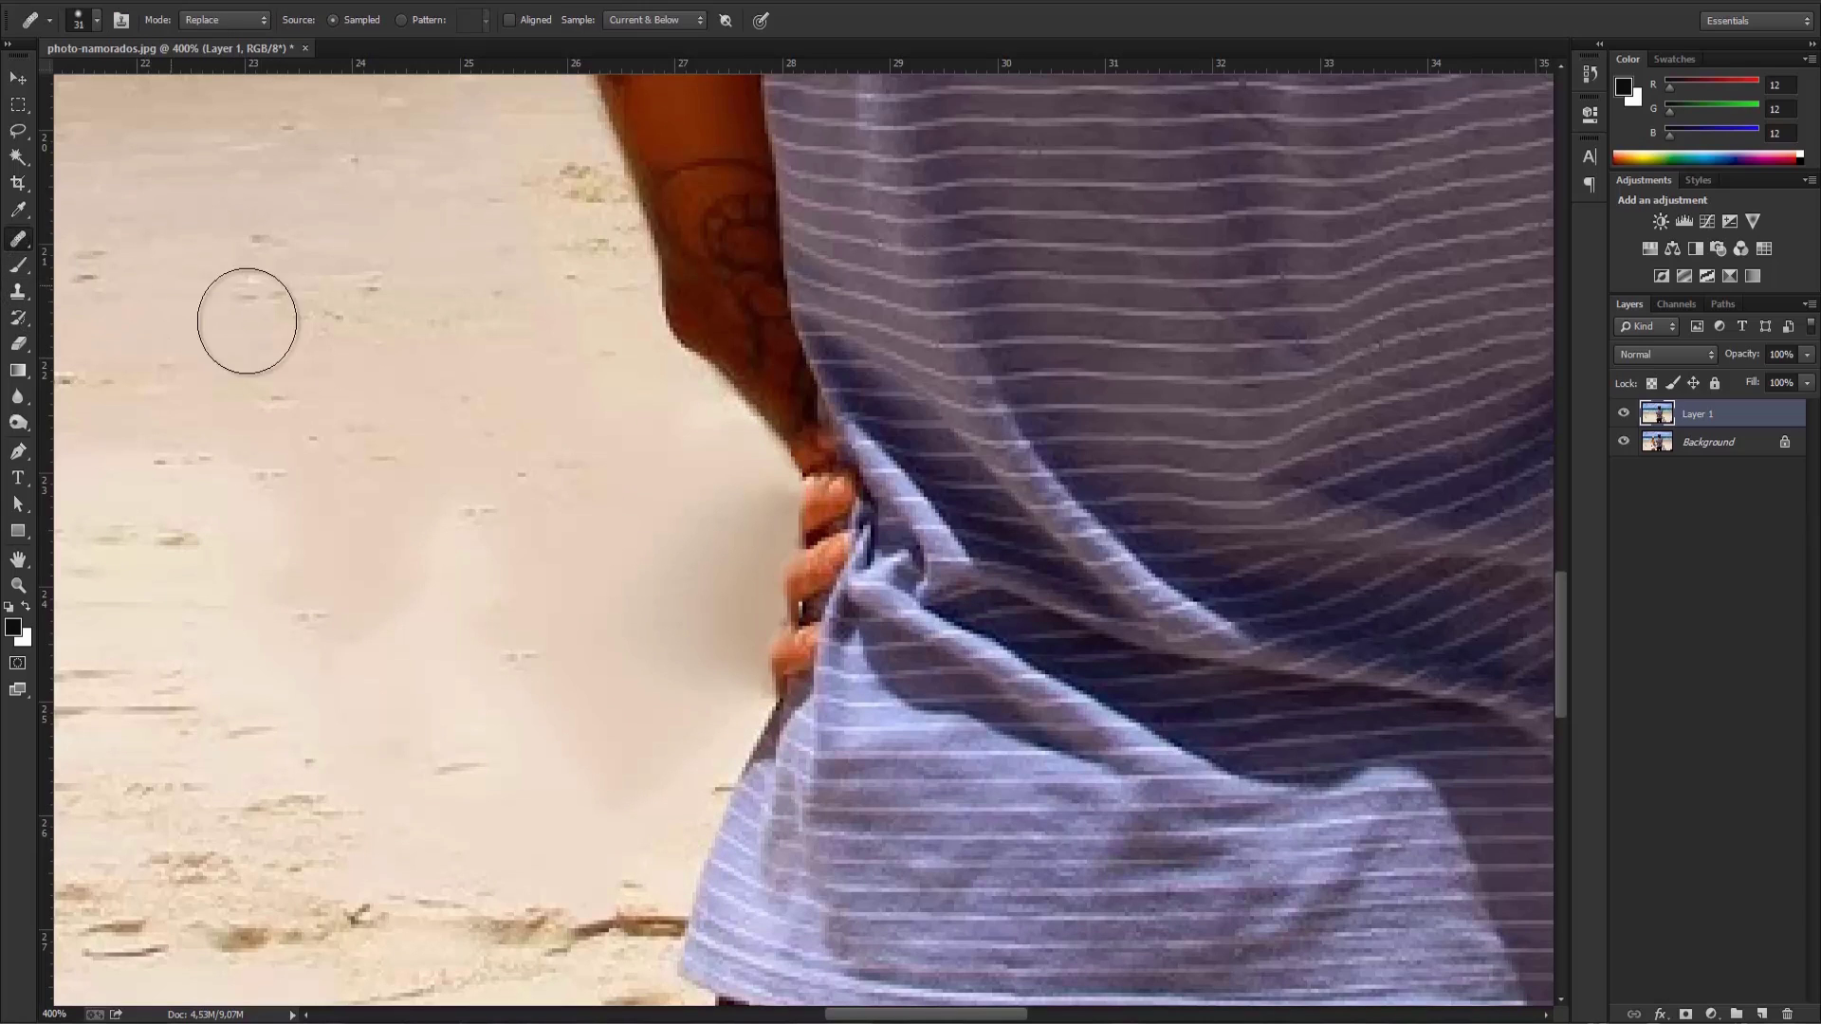
left_click(709, 454, "alt")
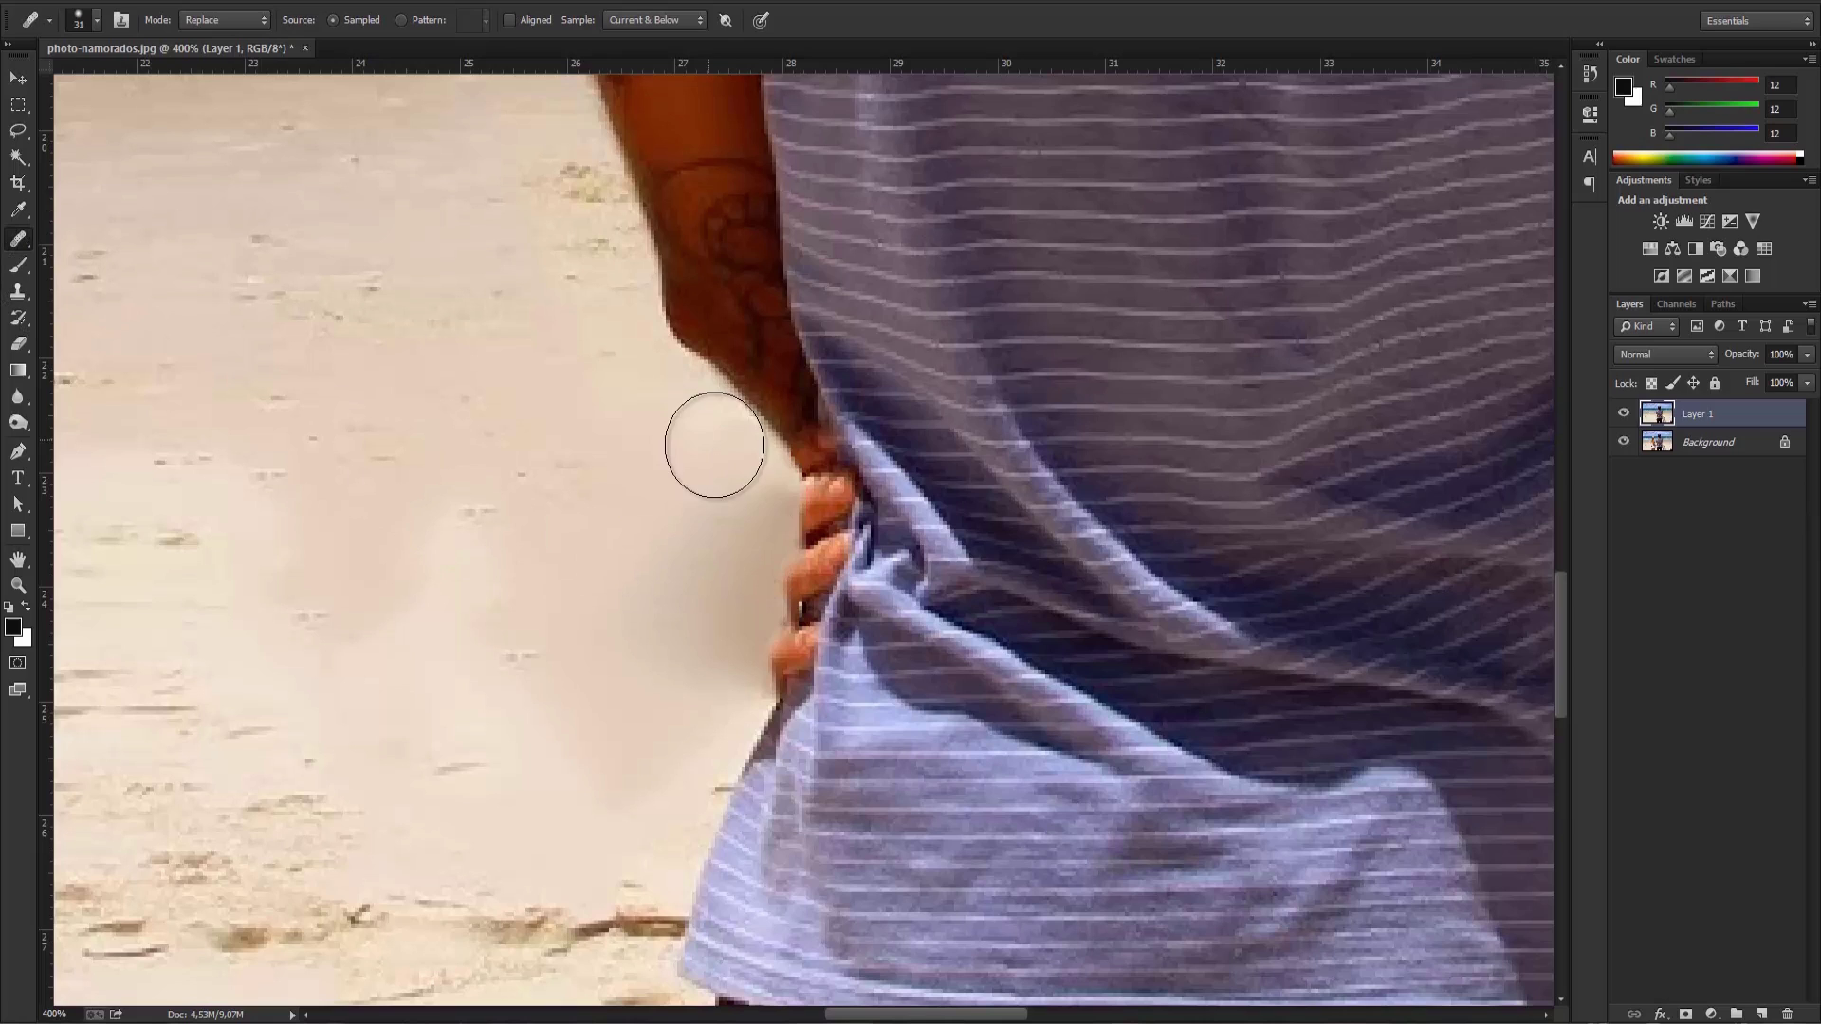
mouse_move(759, 517)
left_mouse_down()
mouse_move(772, 549)
mouse_move(752, 602)
mouse_move(651, 756)
left_mouse_up()
left_click(491, 509, "alt")
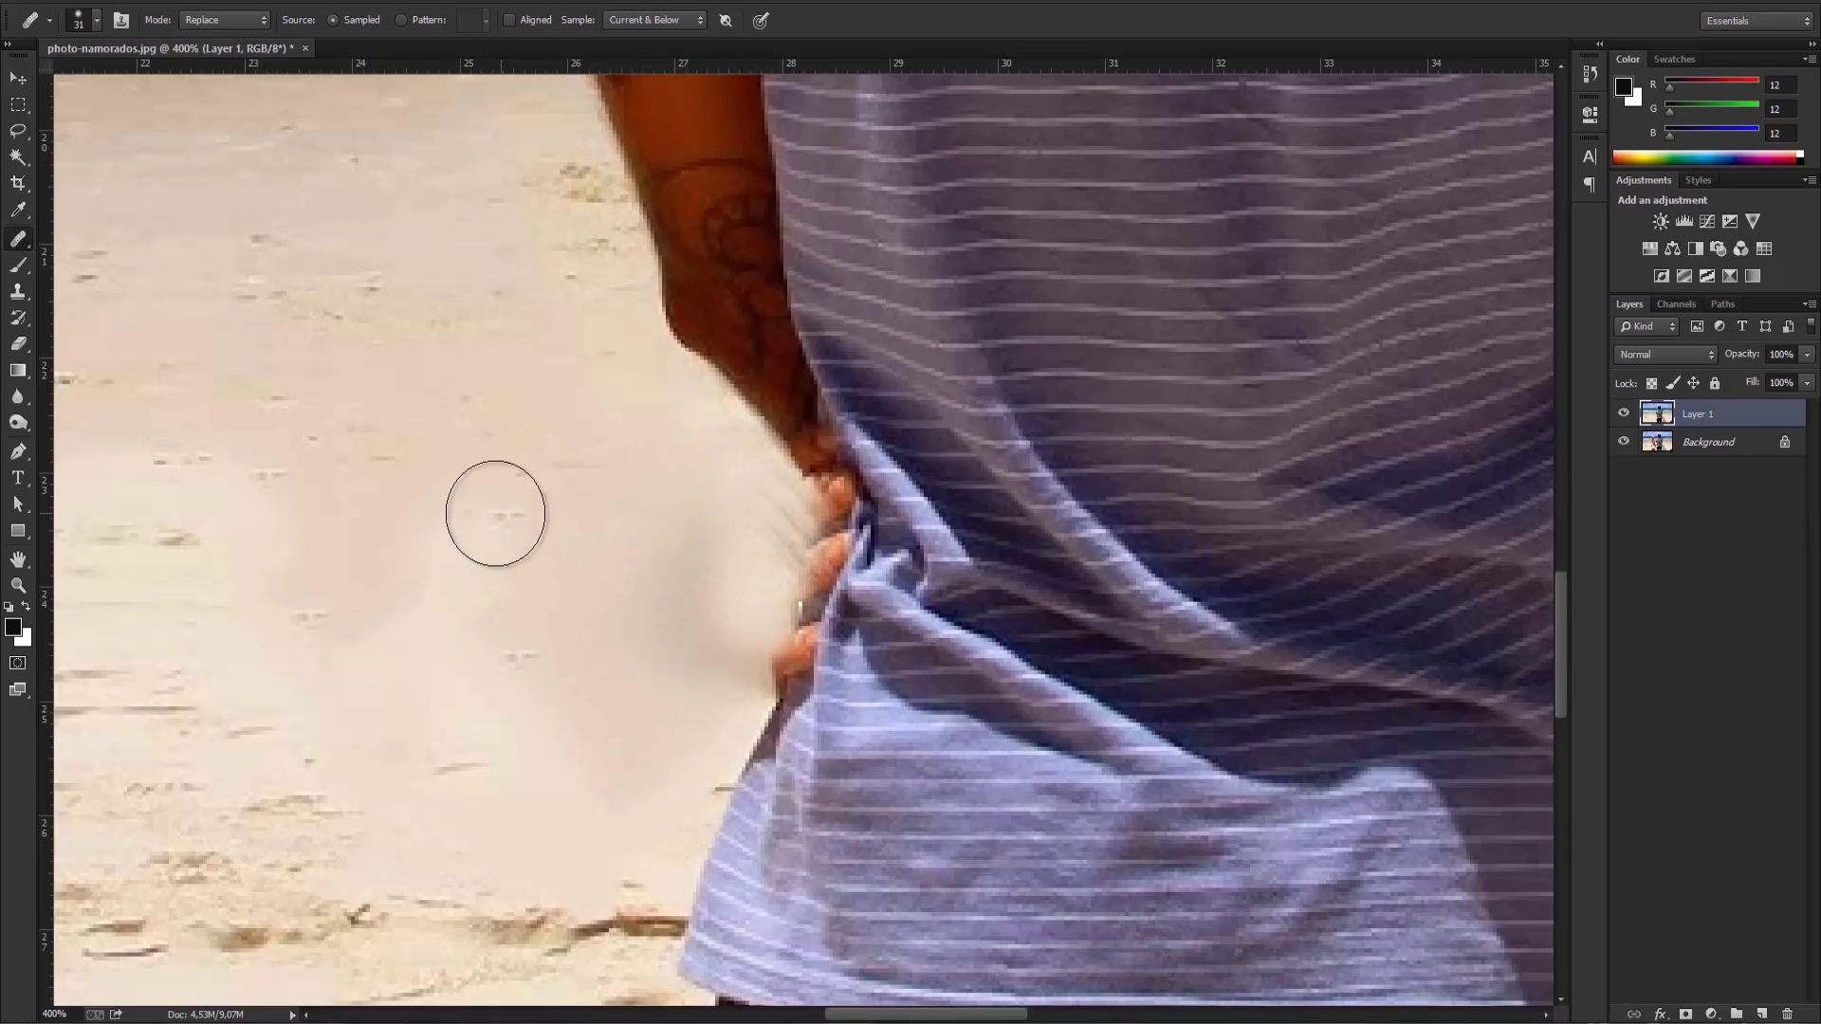
mouse_move(745, 491)
left_mouse_down()
mouse_move(778, 562)
mouse_move(741, 669)
left_mouse_up()
Step: Sample the textured sand and paint it over the rest of the smudge and the edges of the man's fingers
left_click(379, 812, "alt")
mouse_move(587, 767)
left_mouse_down()
mouse_move(687, 685)
mouse_move(590, 749)
mouse_move(674, 675)
mouse_move(695, 542)
mouse_move(736, 504)
left_mouse_up()
left_click(650, 712, "alt")
left_click(610, 732, "alt")
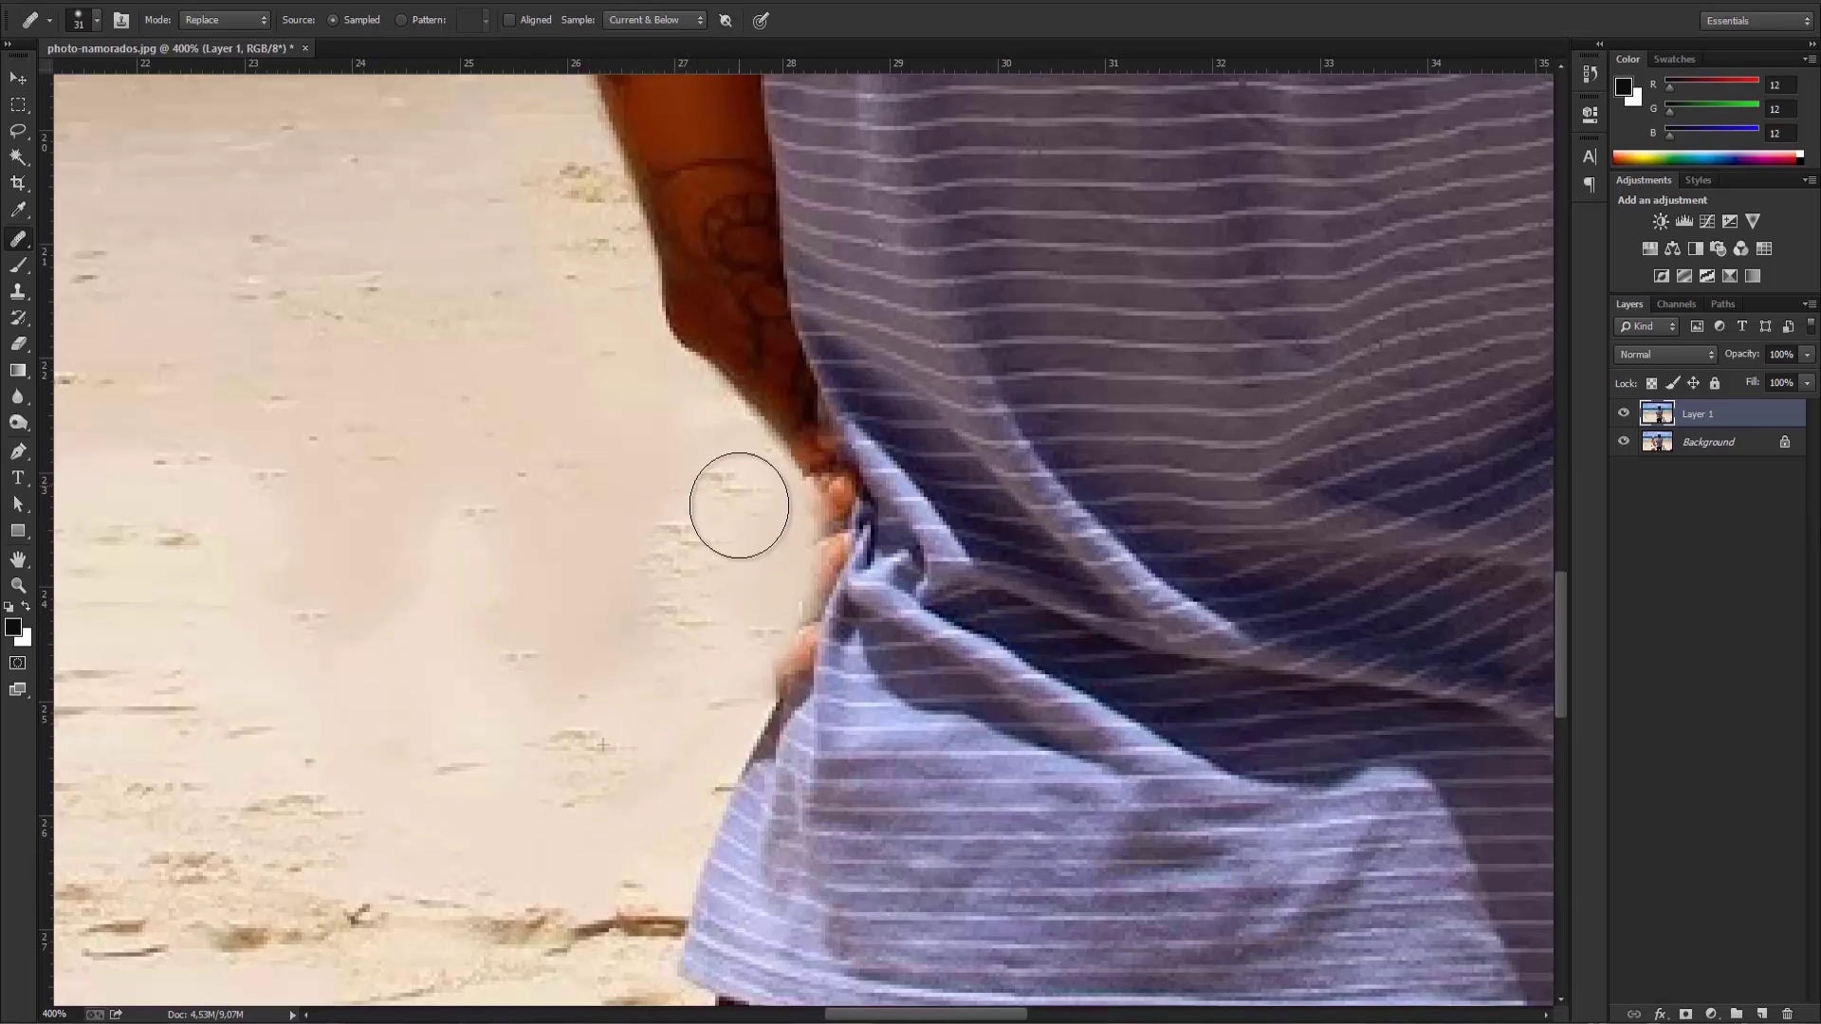
left_click(605, 479, "alt")
mouse_move(731, 503)
left_mouse_down()
mouse_move(670, 544)
mouse_move(658, 586)
mouse_move(752, 643)
mouse_move(703, 695)
mouse_move(729, 695)
left_mouse_up()
Step: Heal the blotchy patch of sand a little away from the man's hip with sampled sand
left_click(545, 724, "alt")
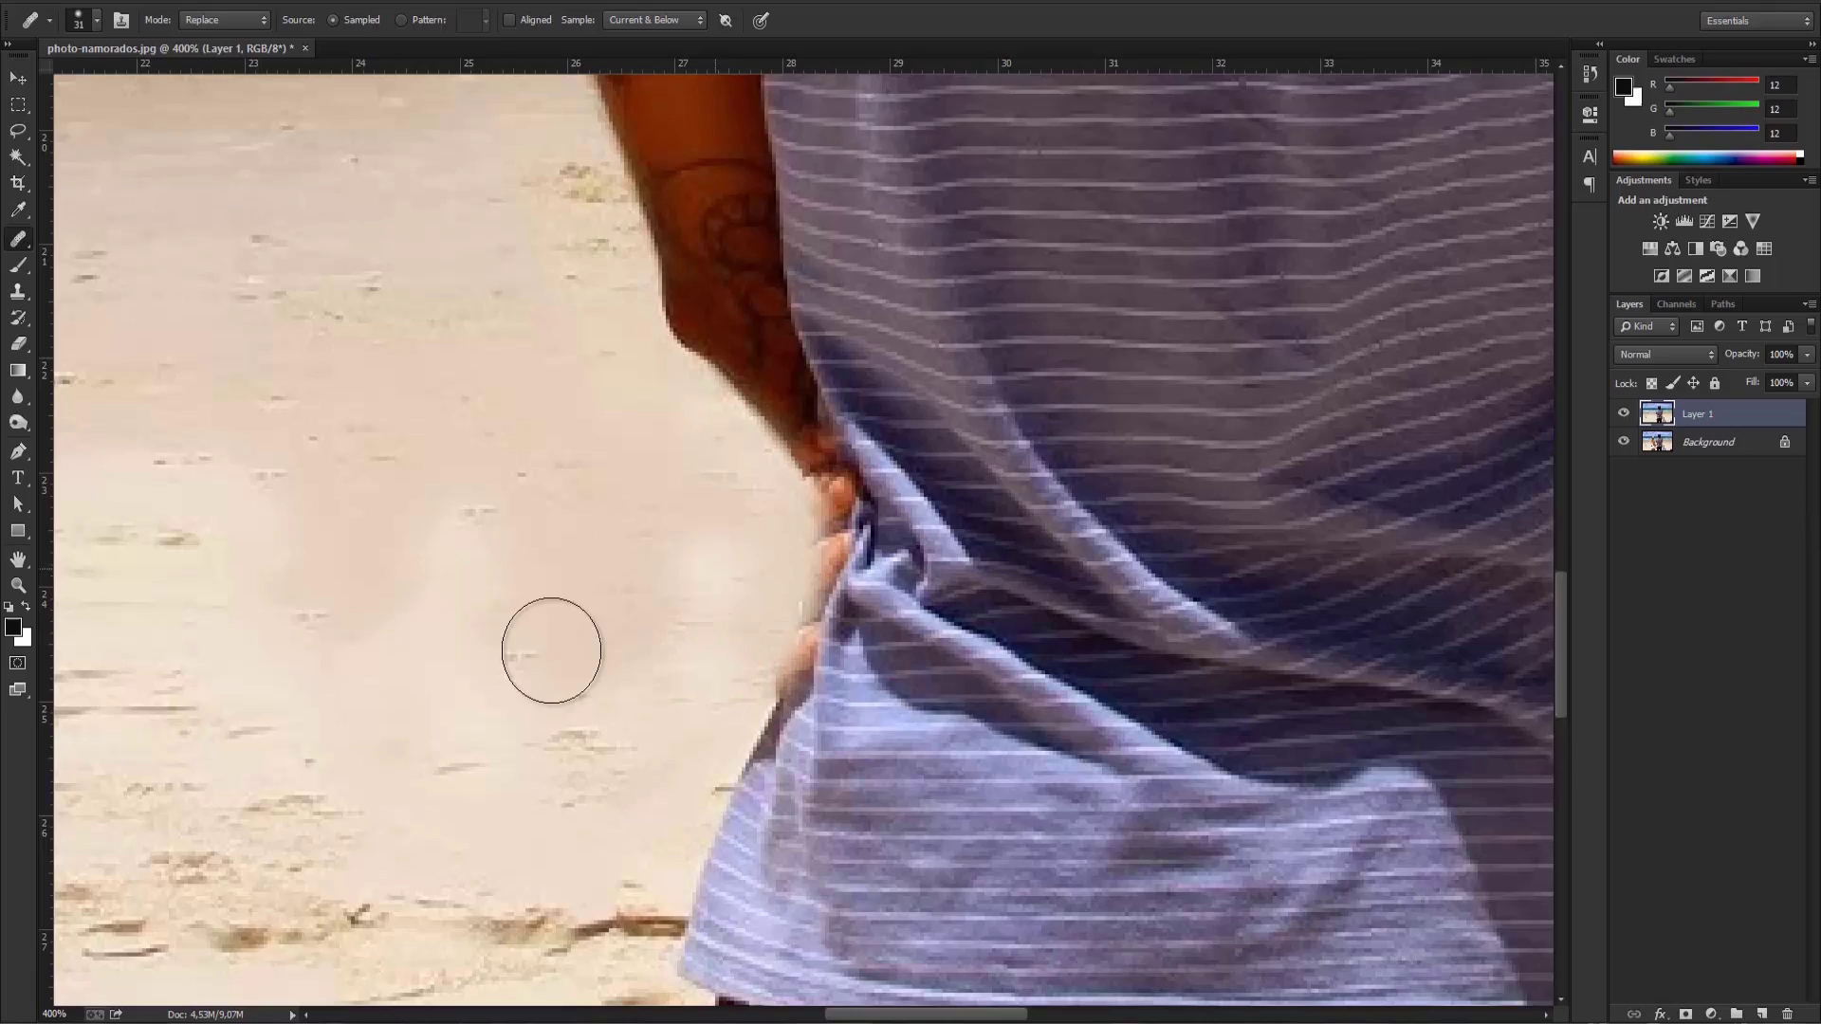
scroll(655, 673, "down", 1)
key("ctrl+minus")
key("ctrl+minus")
key("ctrl+minus")
key("ctrl+minus")
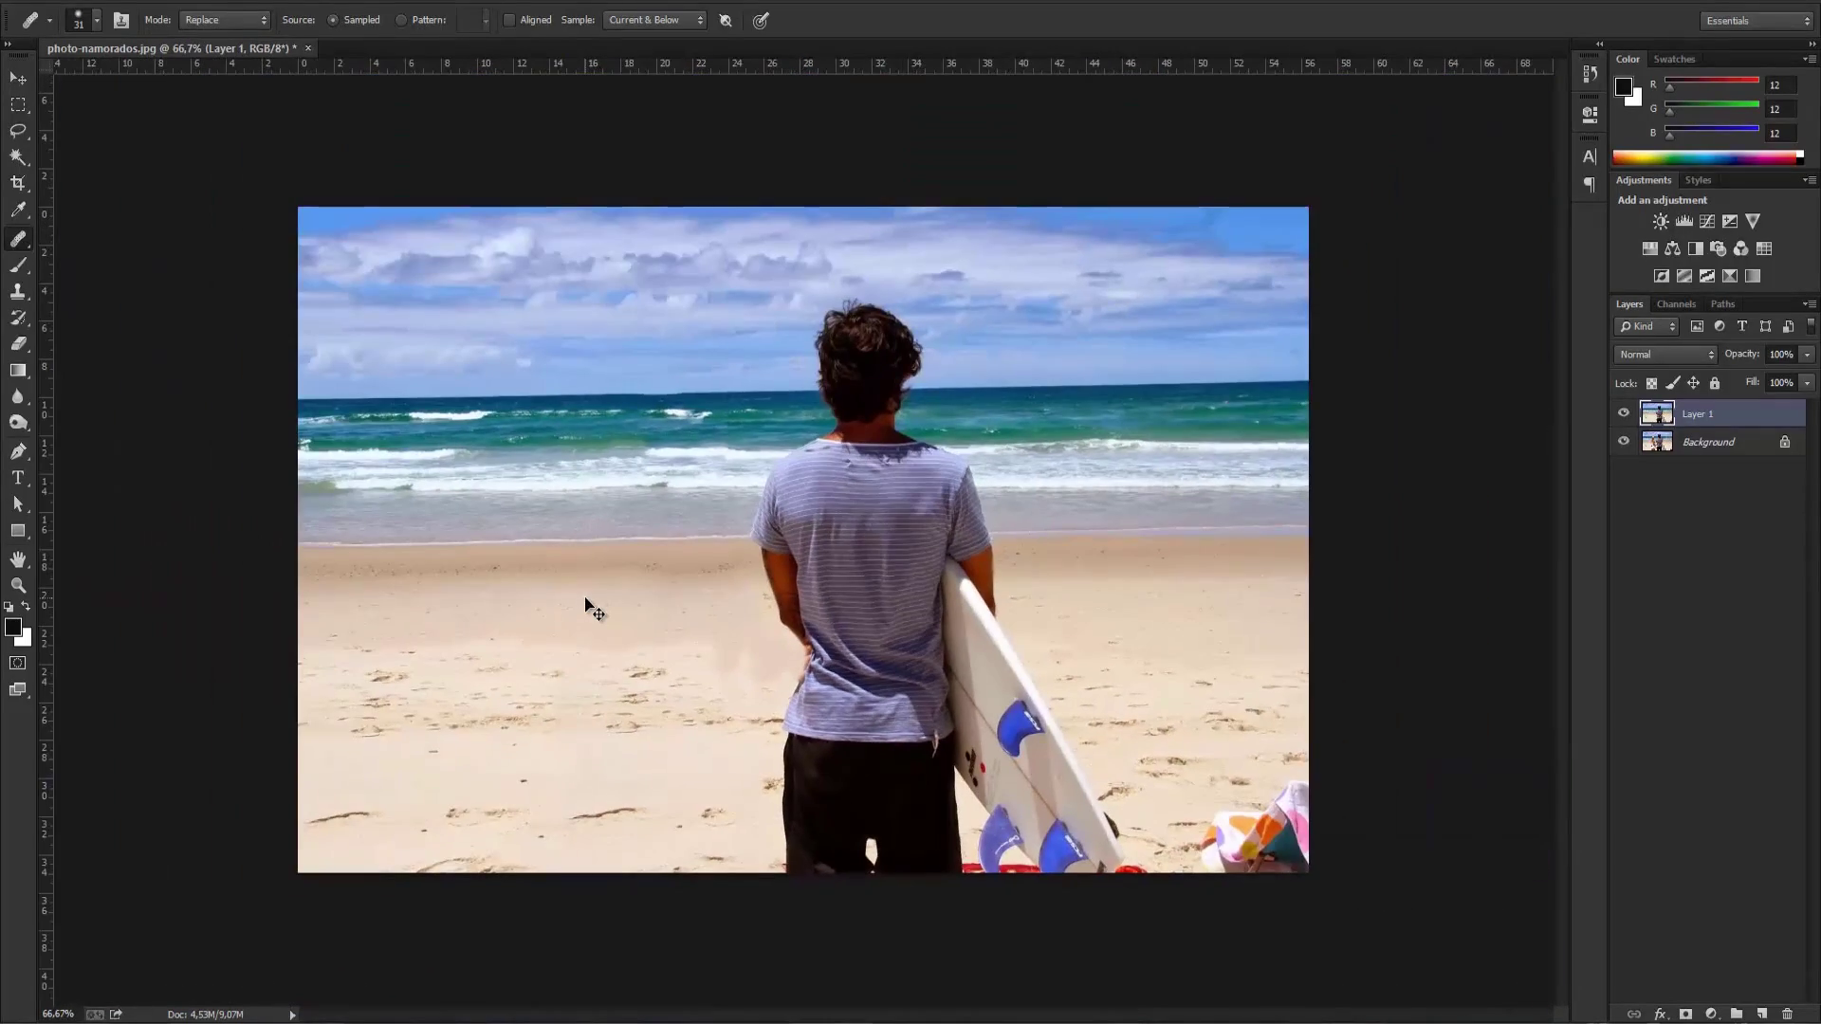
key("ctrl+plus")
key("ctrl+plus")
scroll(589, 772, "down", 2)
mouse_move(601, 740)
left_mouse_down()
mouse_move(586, 719)
mouse_move(565, 730)
left_mouse_up()
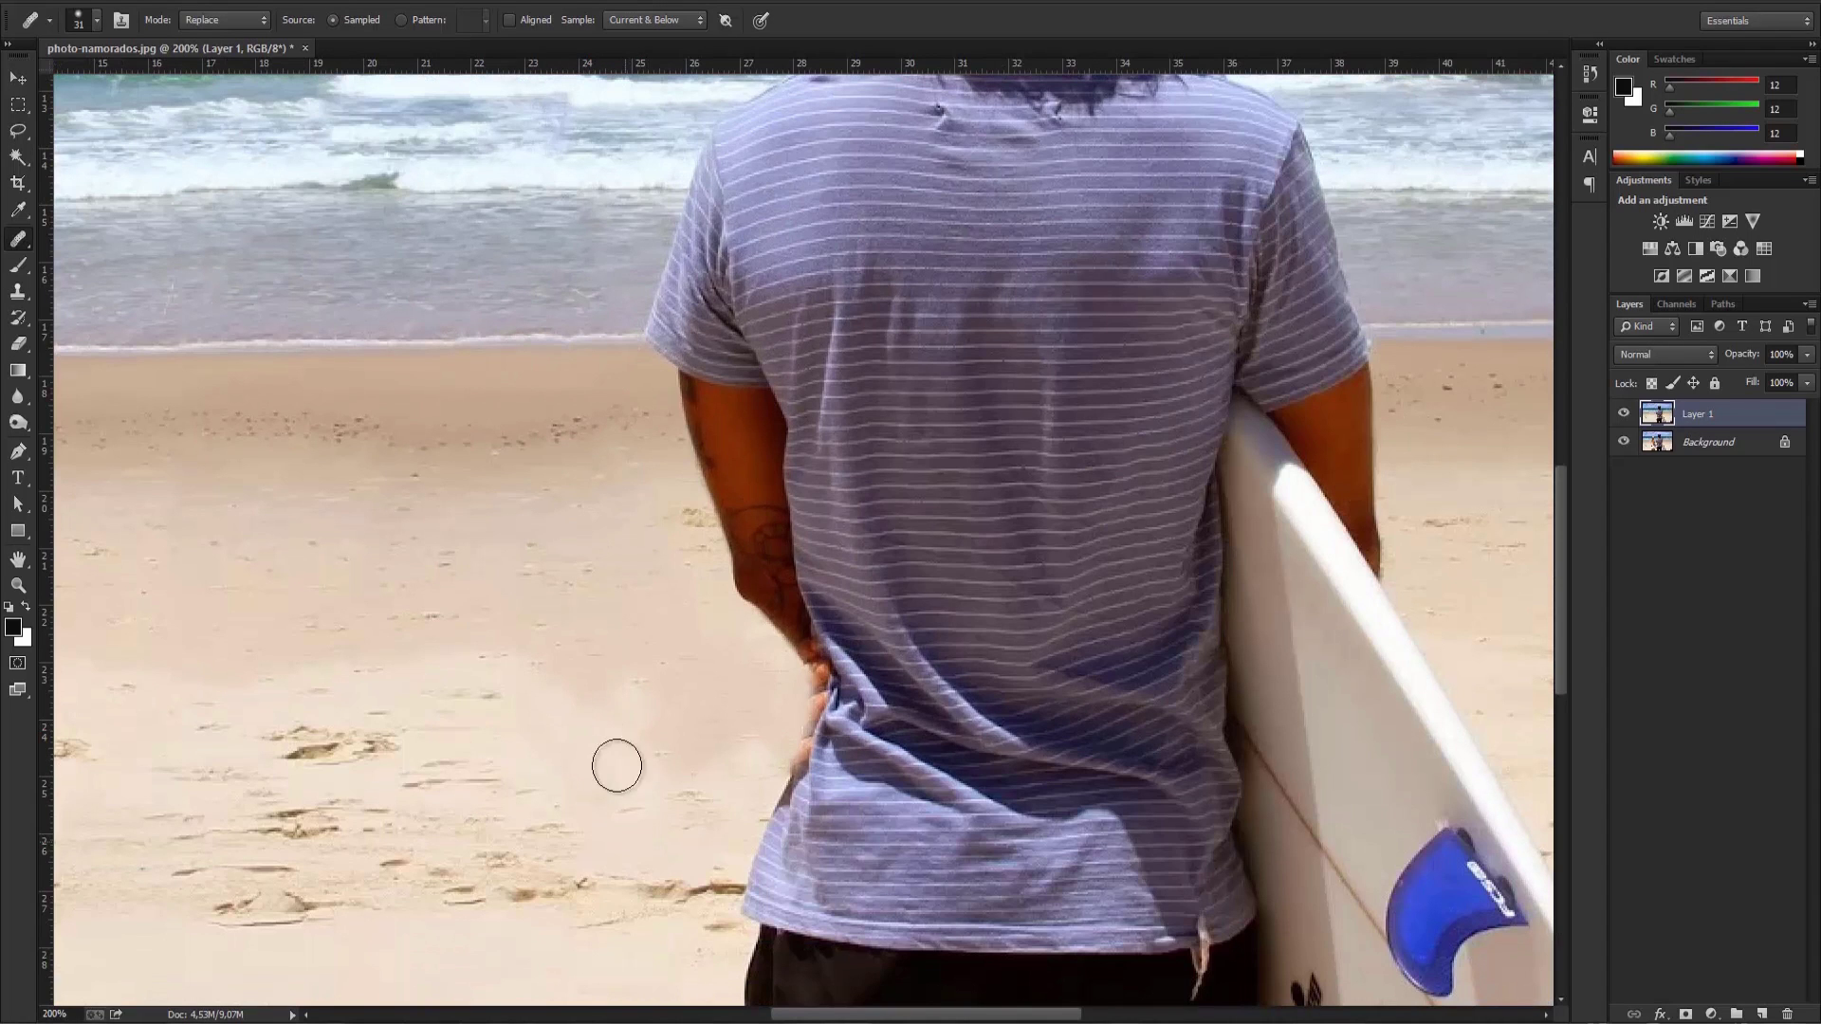
Step: Touch up the remaining uneven sand close to the man's hand and hip with the Healing Brush
key("ctrl+minus")
key("ctrl+minus")
key("ctrl+plus")
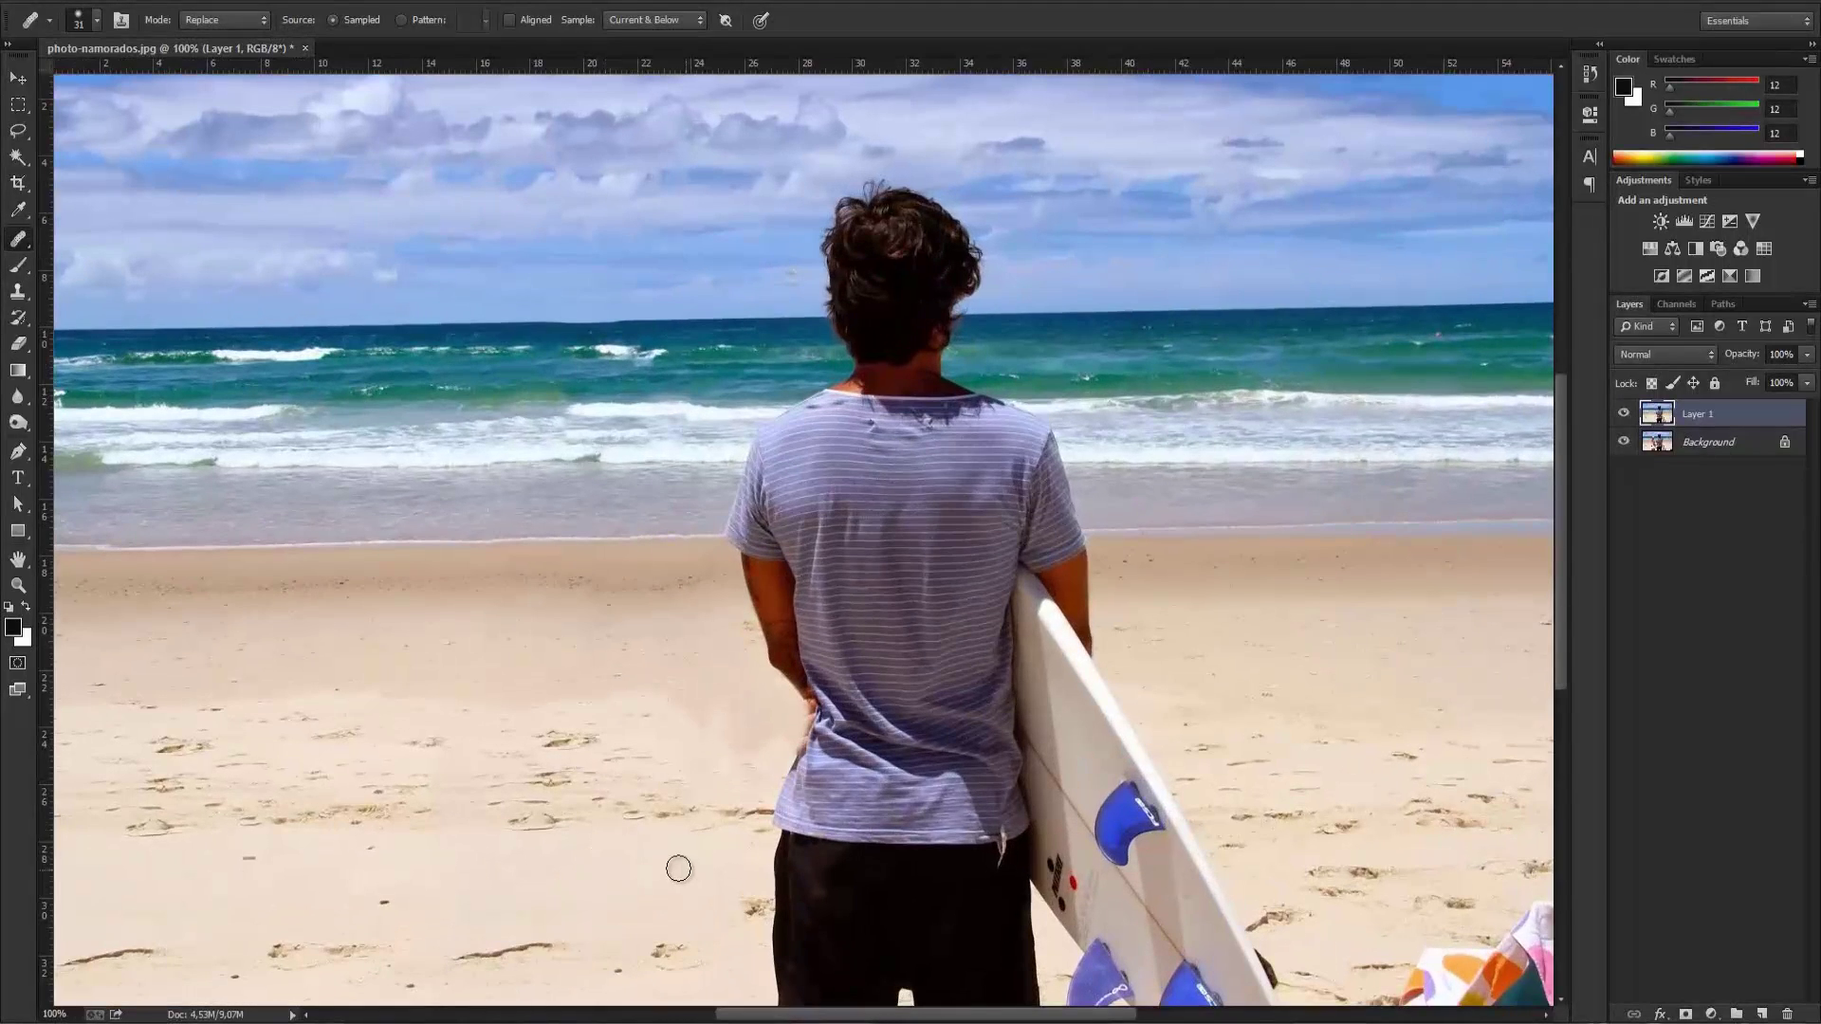
mouse_move(717, 737)
left_mouse_down()
mouse_move(772, 747)
mouse_move(711, 779)
mouse_move(716, 731)
mouse_move(683, 725)
mouse_move(700, 821)
mouse_move(675, 715)
left_mouse_up()
key("ctrl+minus")
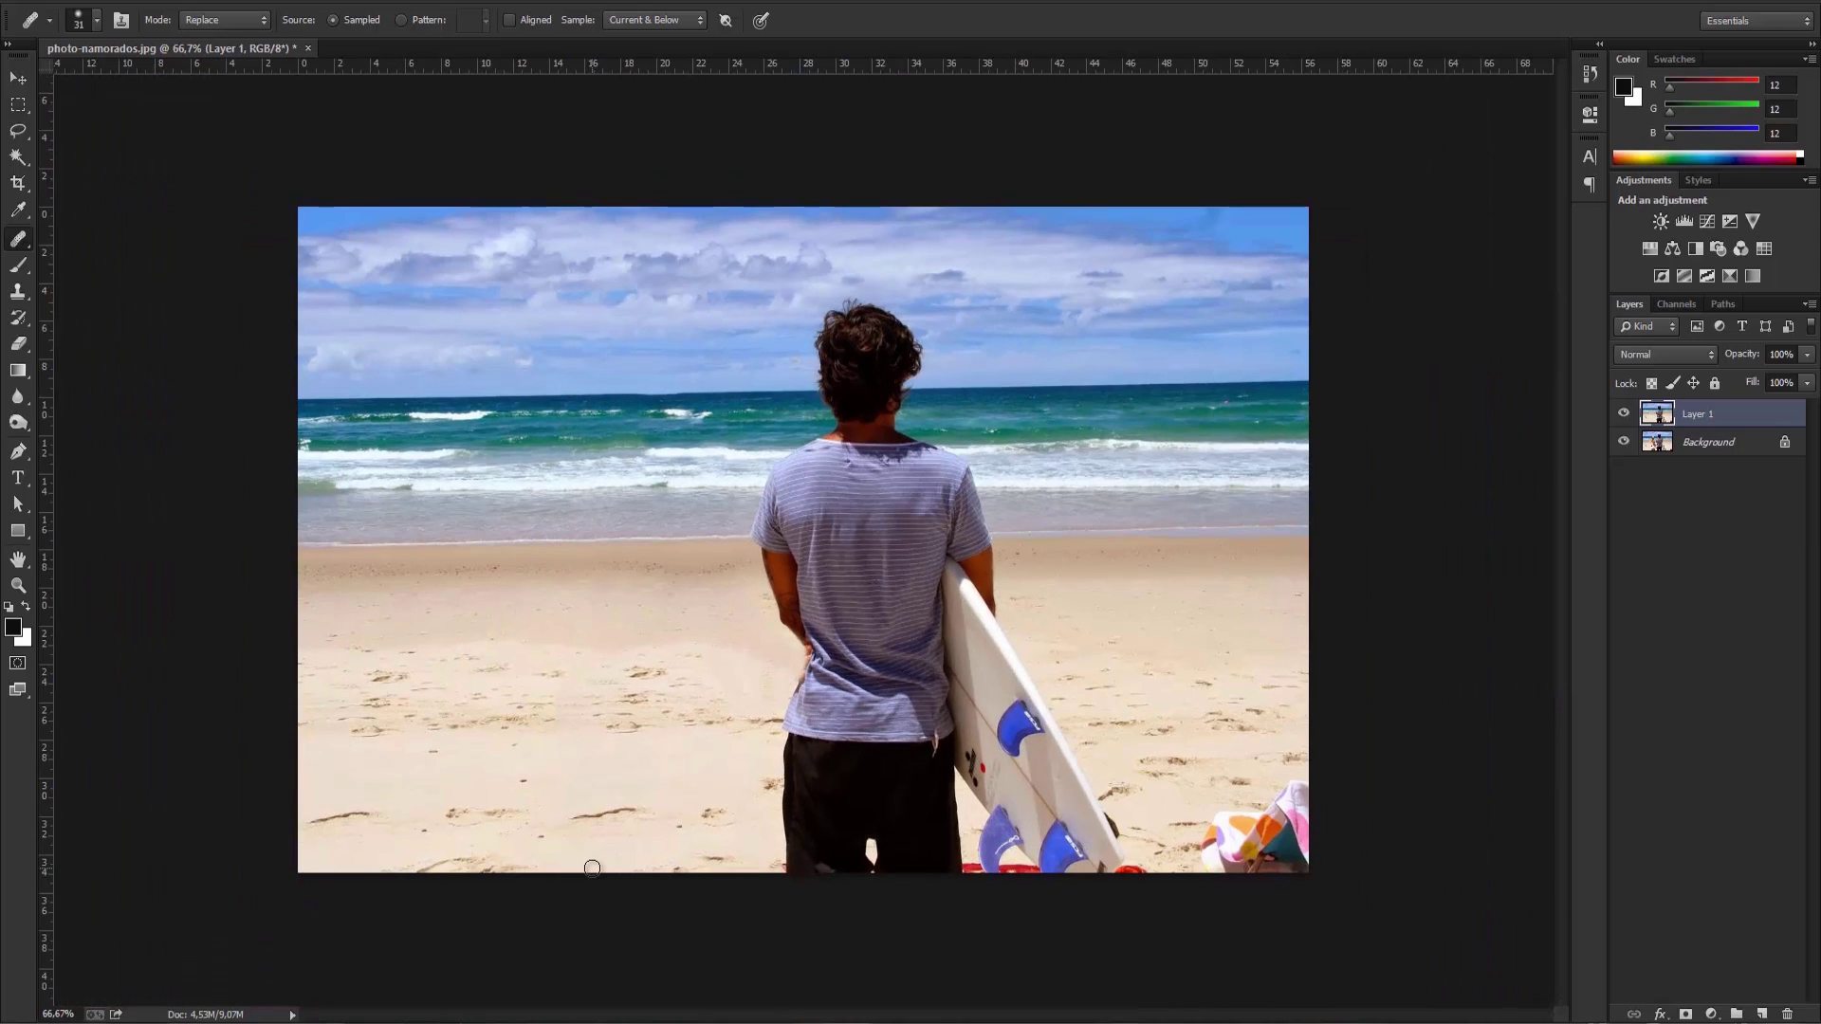
left_click_drag(801, 686, 811, 649)
Step: Select the man's sleeve on the repaired side and the adjoining sea with the Rectangular Marquee tool, and copy it to a new layer
left_click(19, 80)
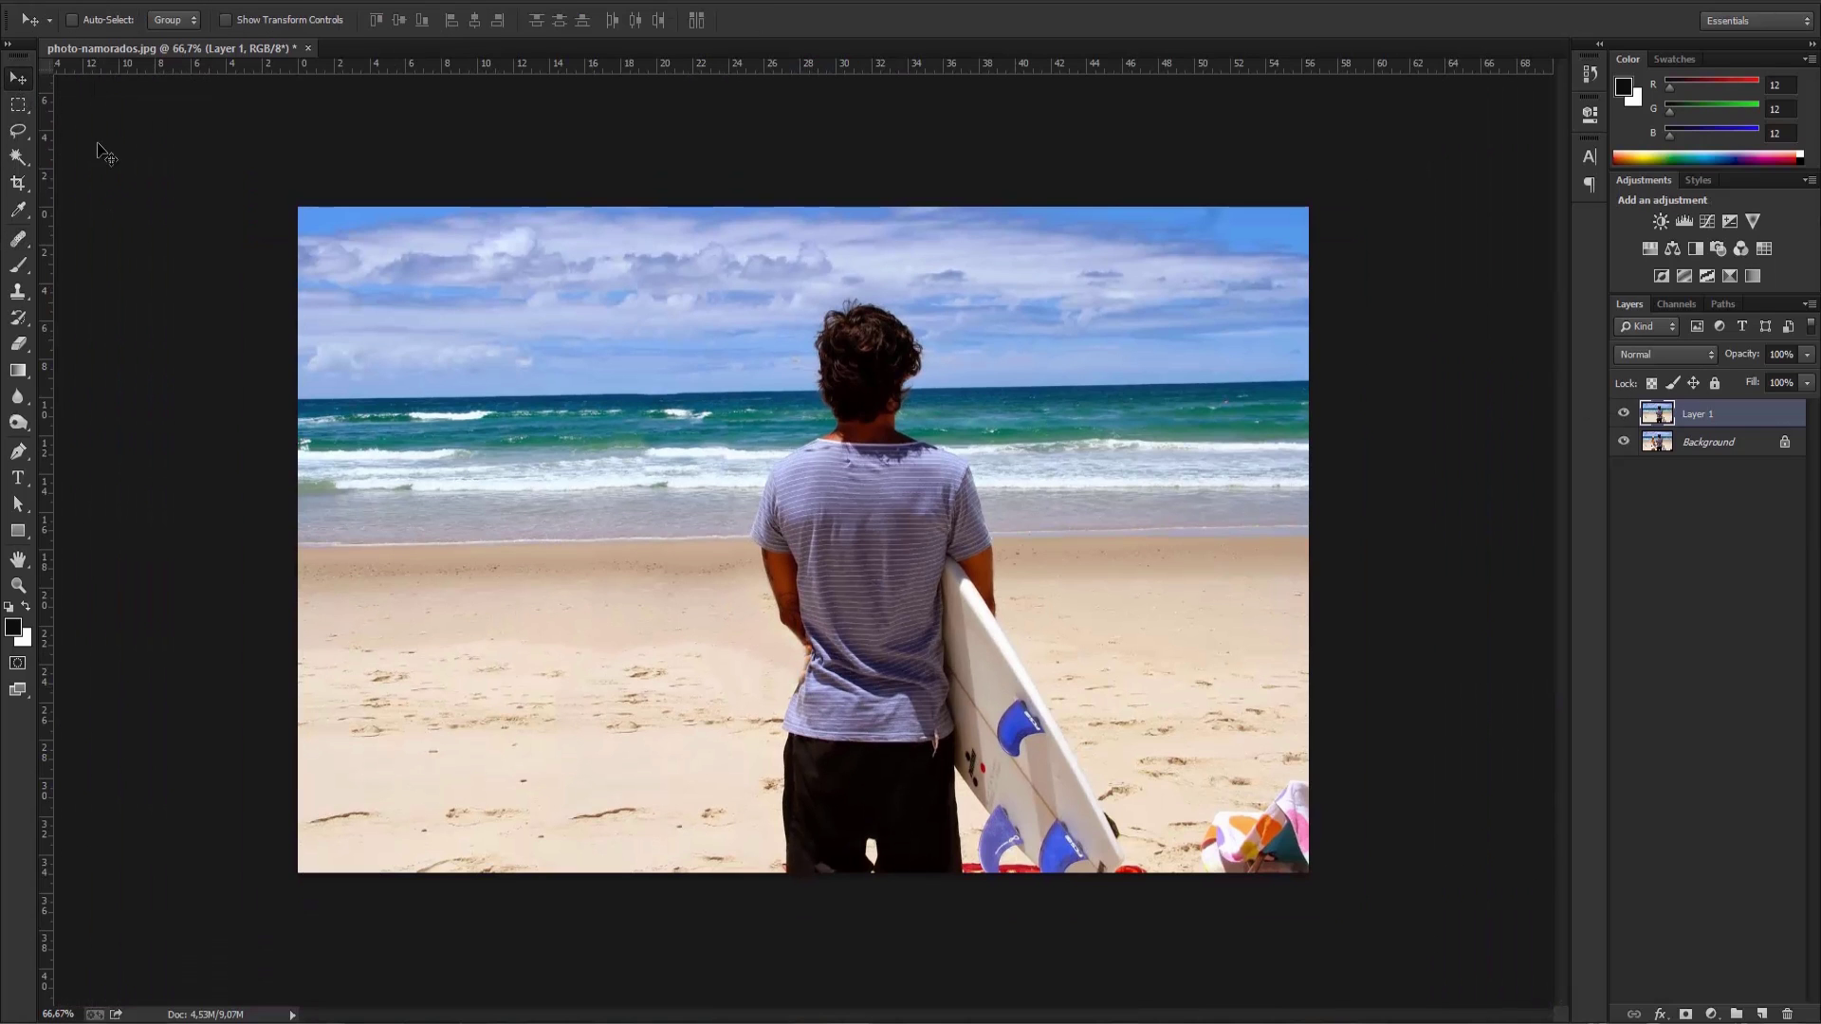
key("ctrl+plus")
key("ctrl+plus")
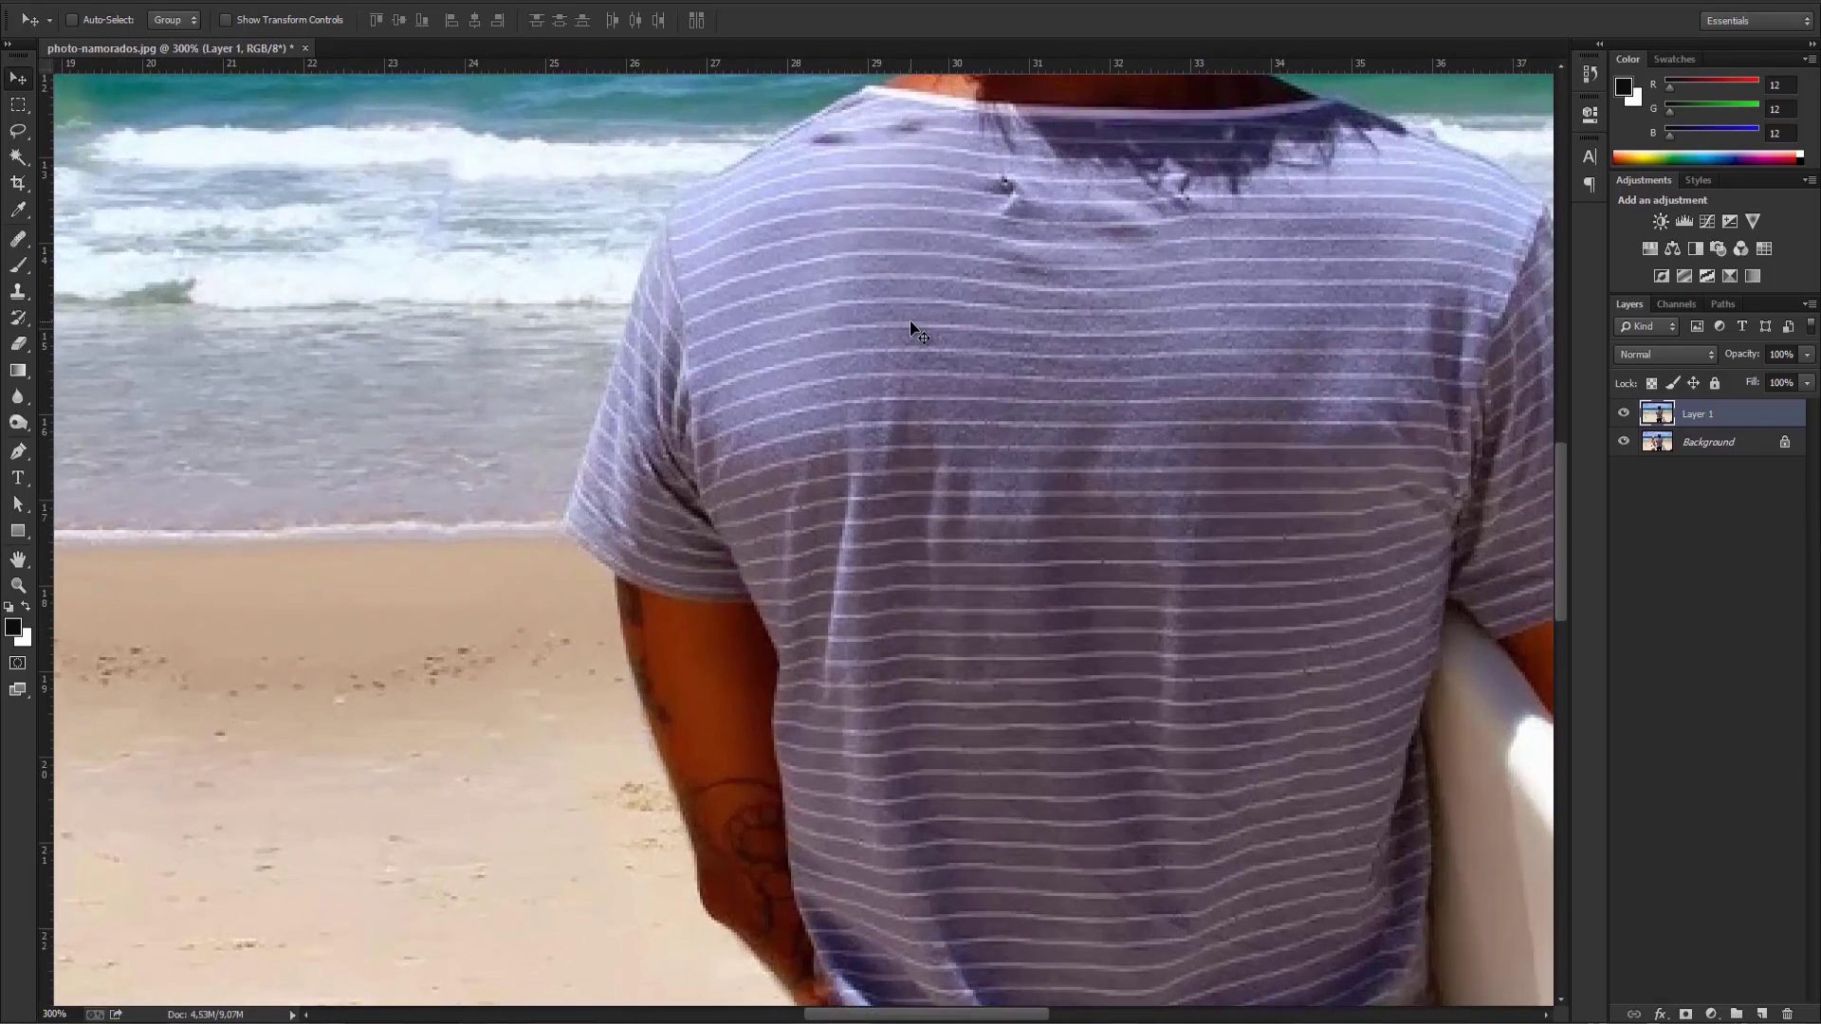
key("ctrl+plus")
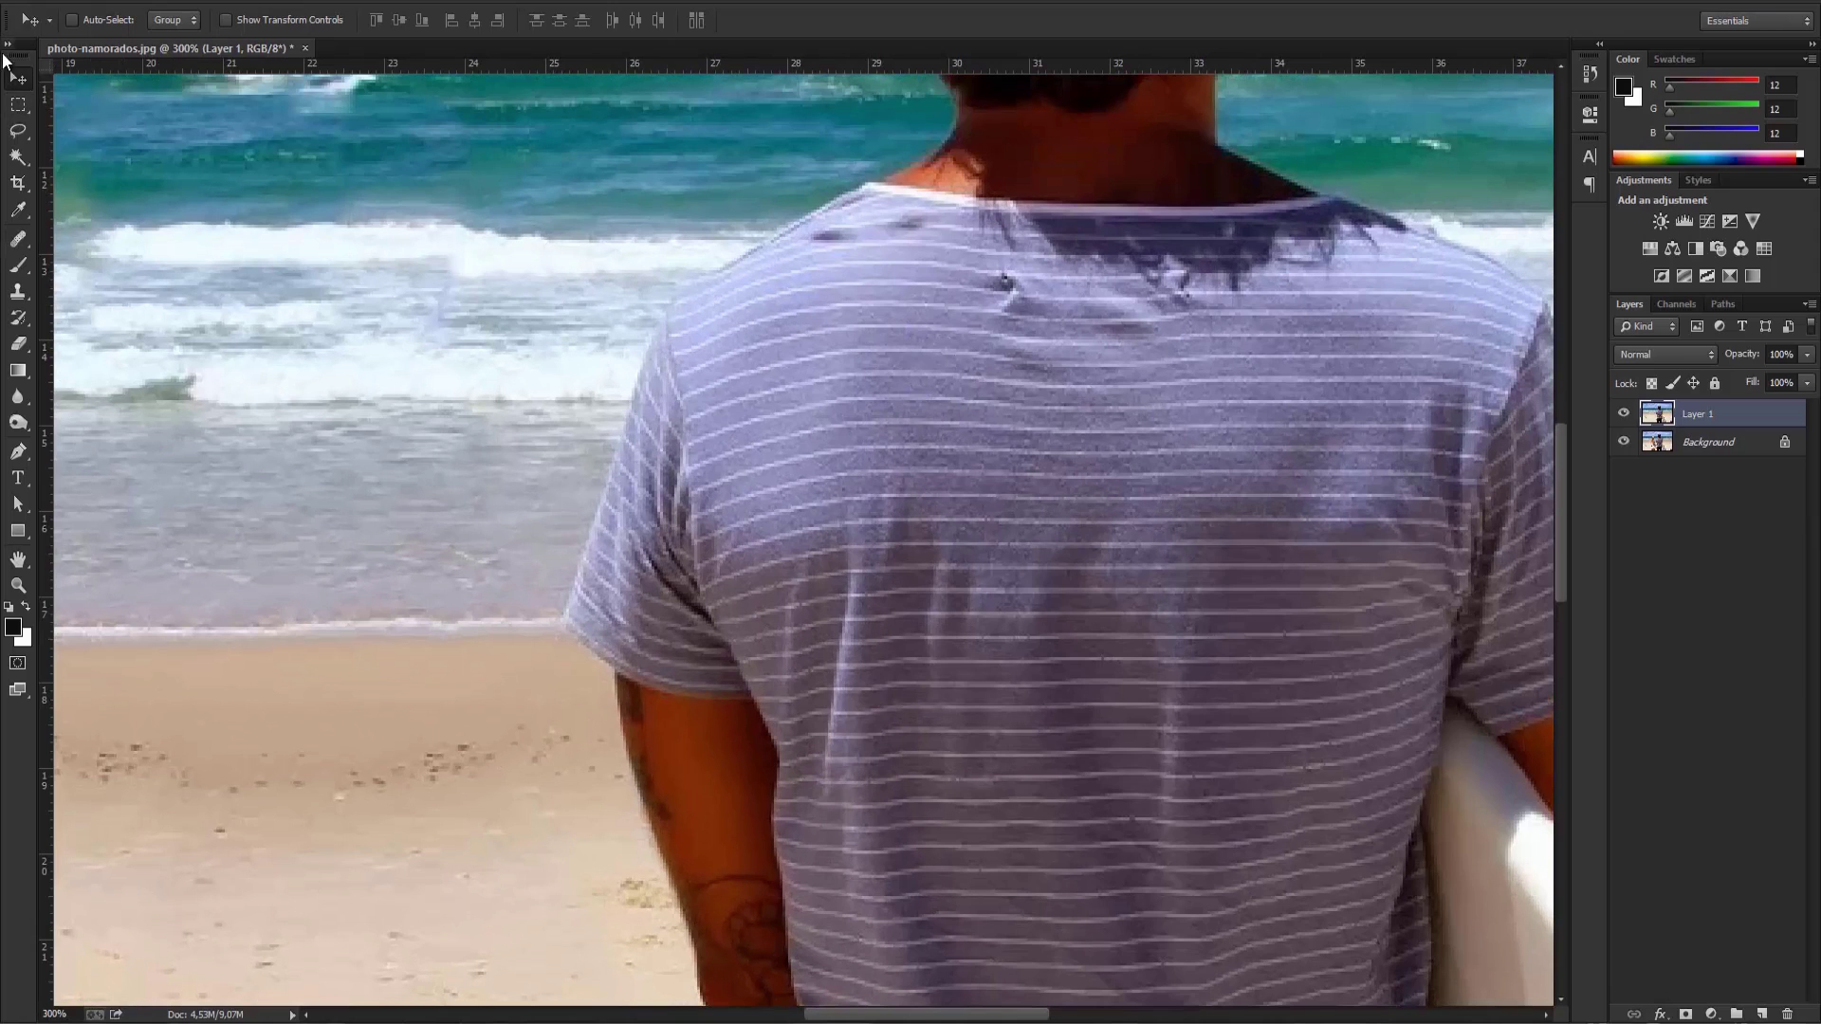
left_click(18, 104)
mouse_move(503, 278)
left_mouse_down()
mouse_move(702, 593)
mouse_move(717, 664)
mouse_move(521, 412)
mouse_move(507, 292)
left_mouse_up()
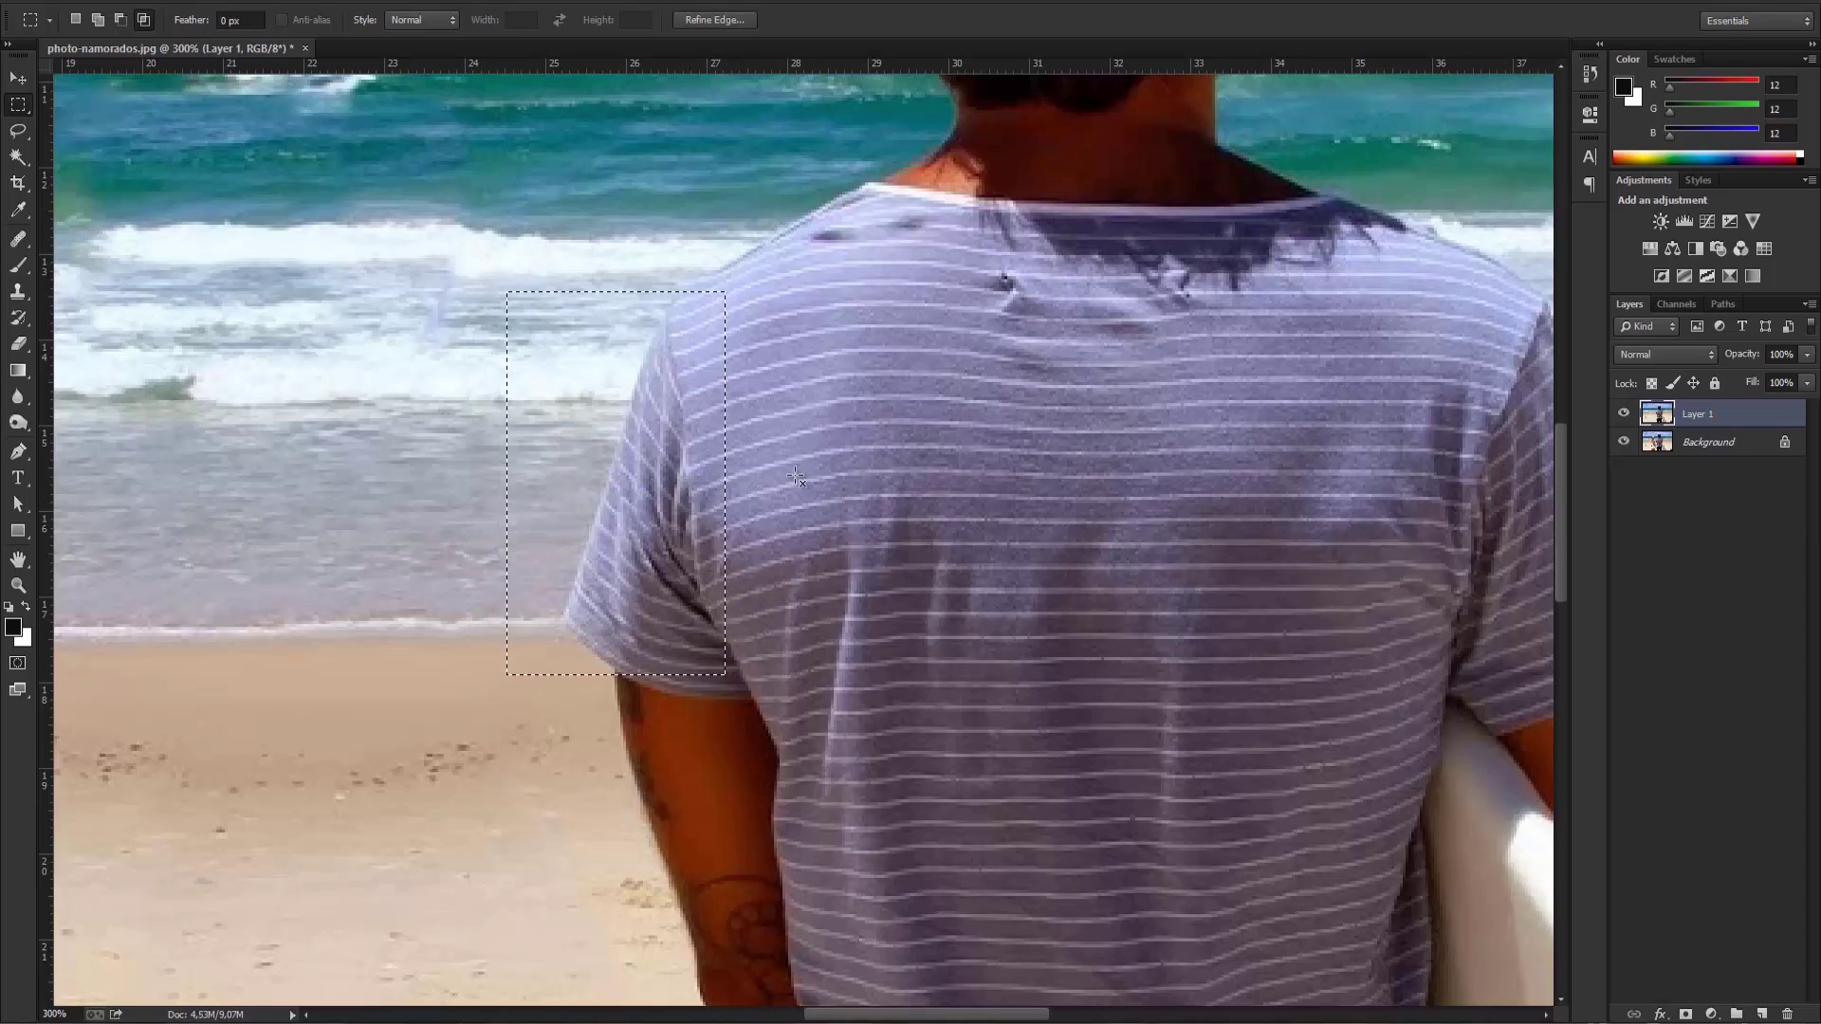
left_click(847, 600, "alt+shift")
left_click(875, 370)
left_click_drag(524, 285, 695, 633)
key("ctrl+j")
scroll(1185, 484, "down", 3)
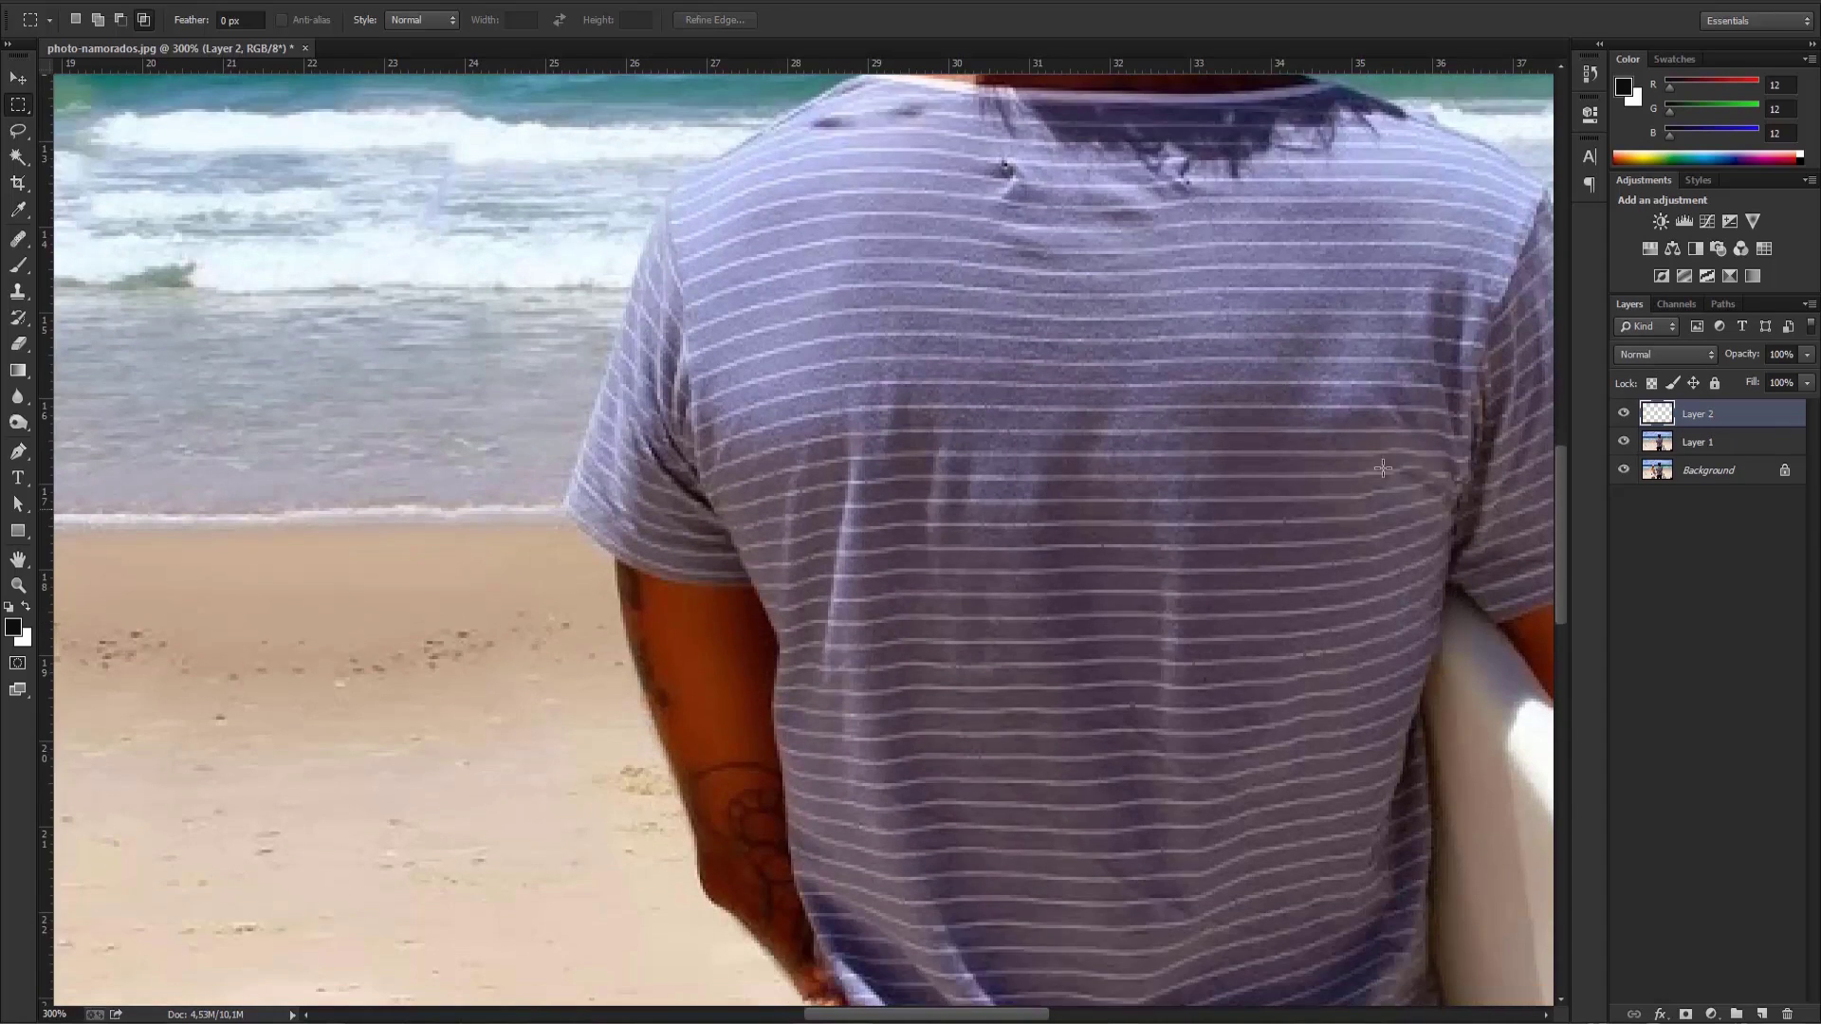
Step: Move the copied sleeve piece down over the edge of the shirt's hem at the man's hip and apply the transformation
scroll(792, 348, "down", 3)
left_click_drag(640, 300, 726, 826)
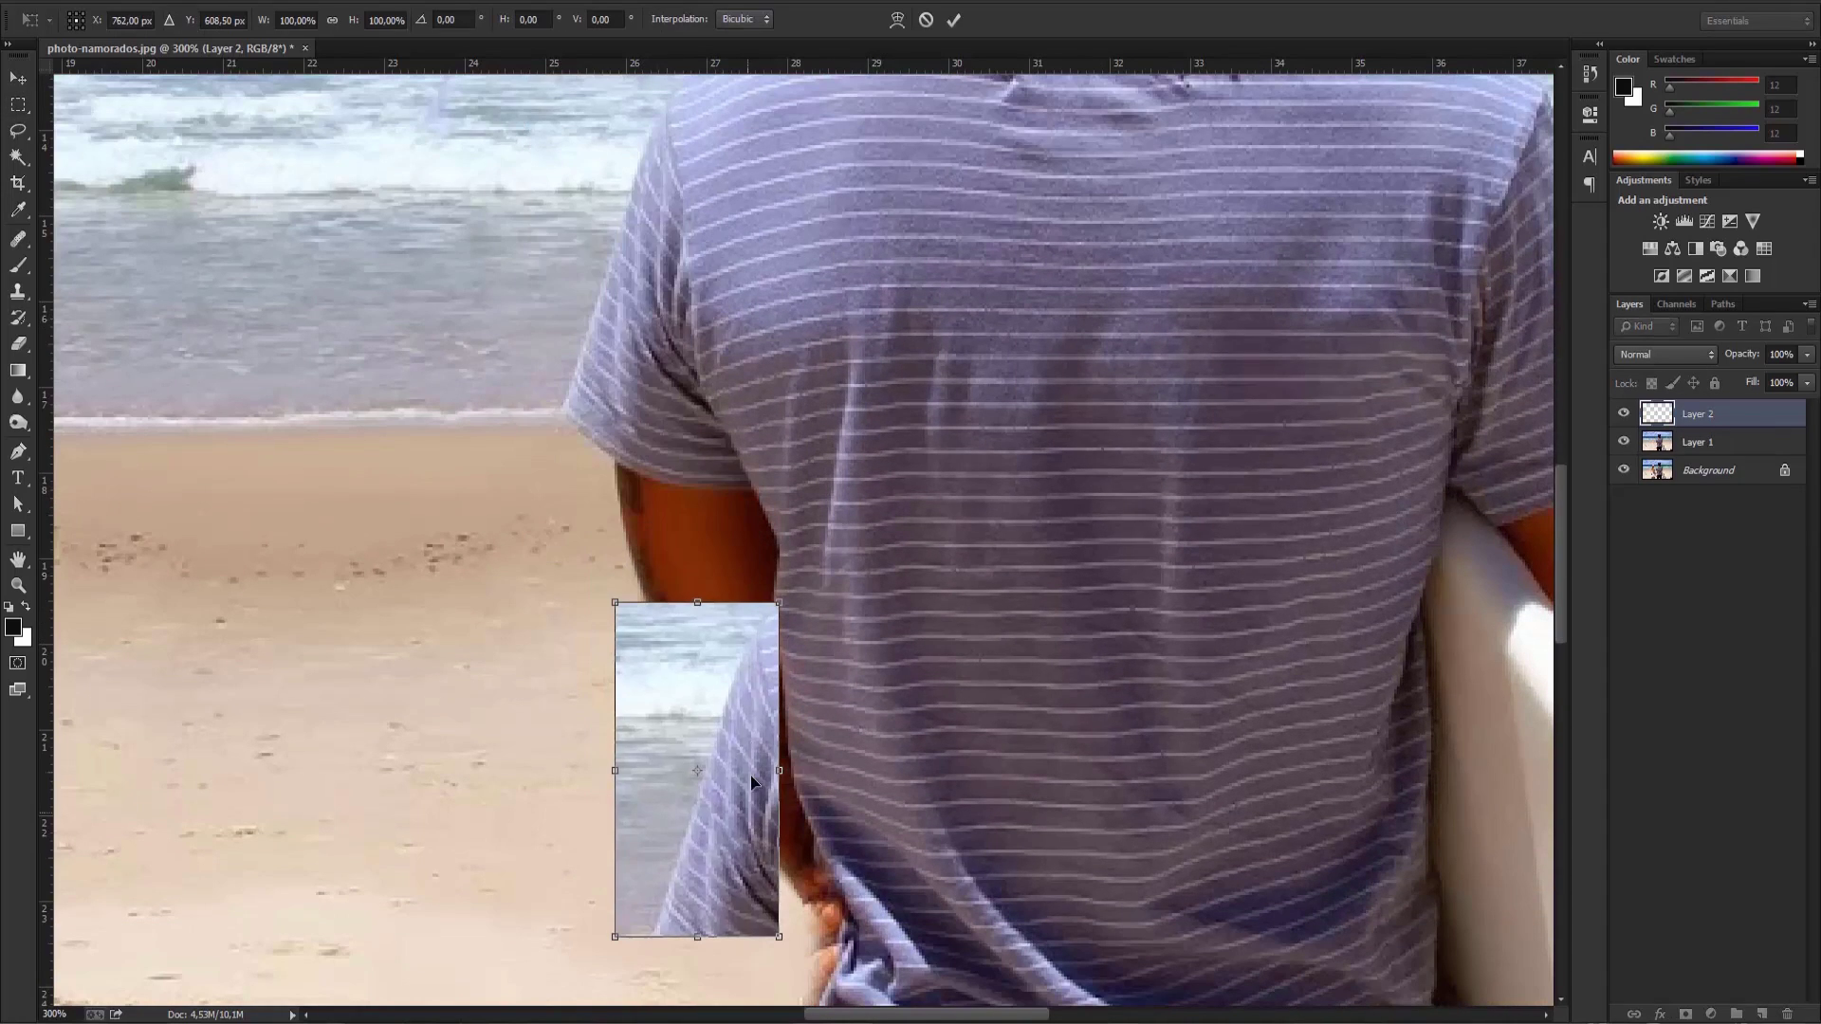
scroll(730, 693, "down", 8)
key("ctrl+t")
scroll(755, 588, "down", 2)
left_click_drag(755, 588, 787, 807)
left_click(18, 77)
left_click(888, 370)
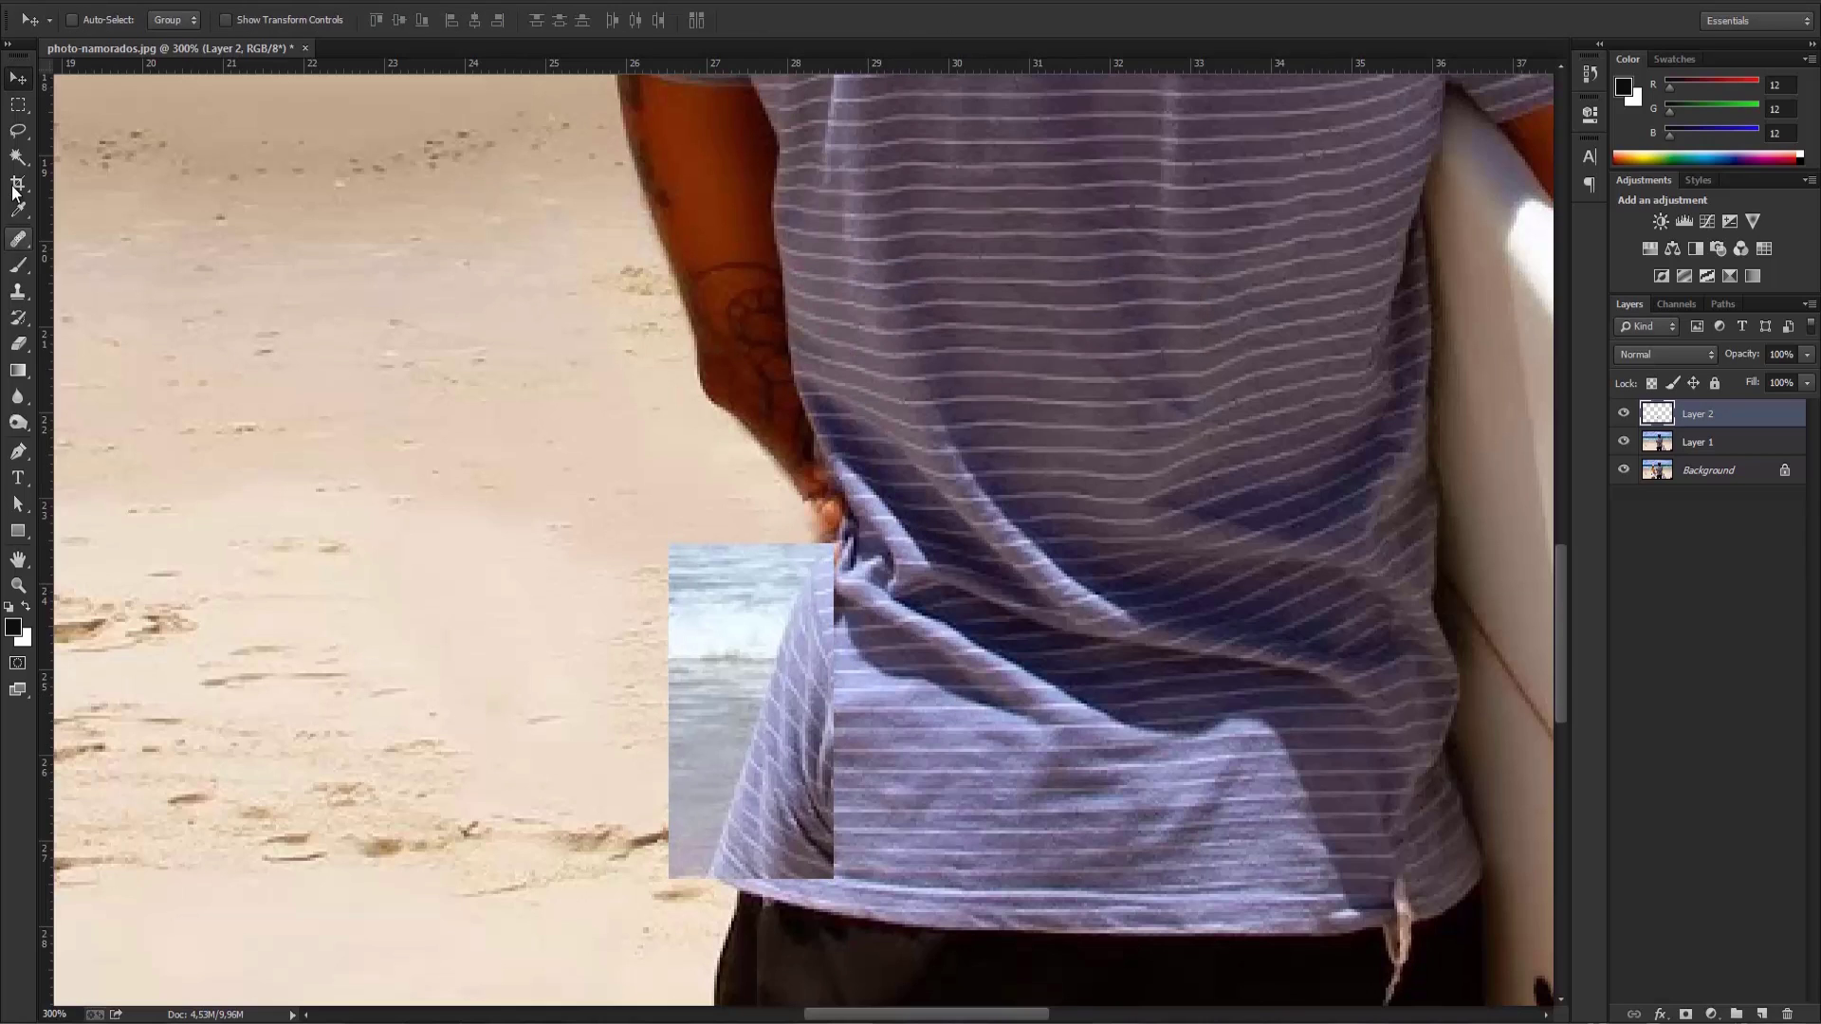
Step: Outline only the shirt fabric in the copied piece with the Pen tool, and copy that selection to a new layer
left_click(18, 131)
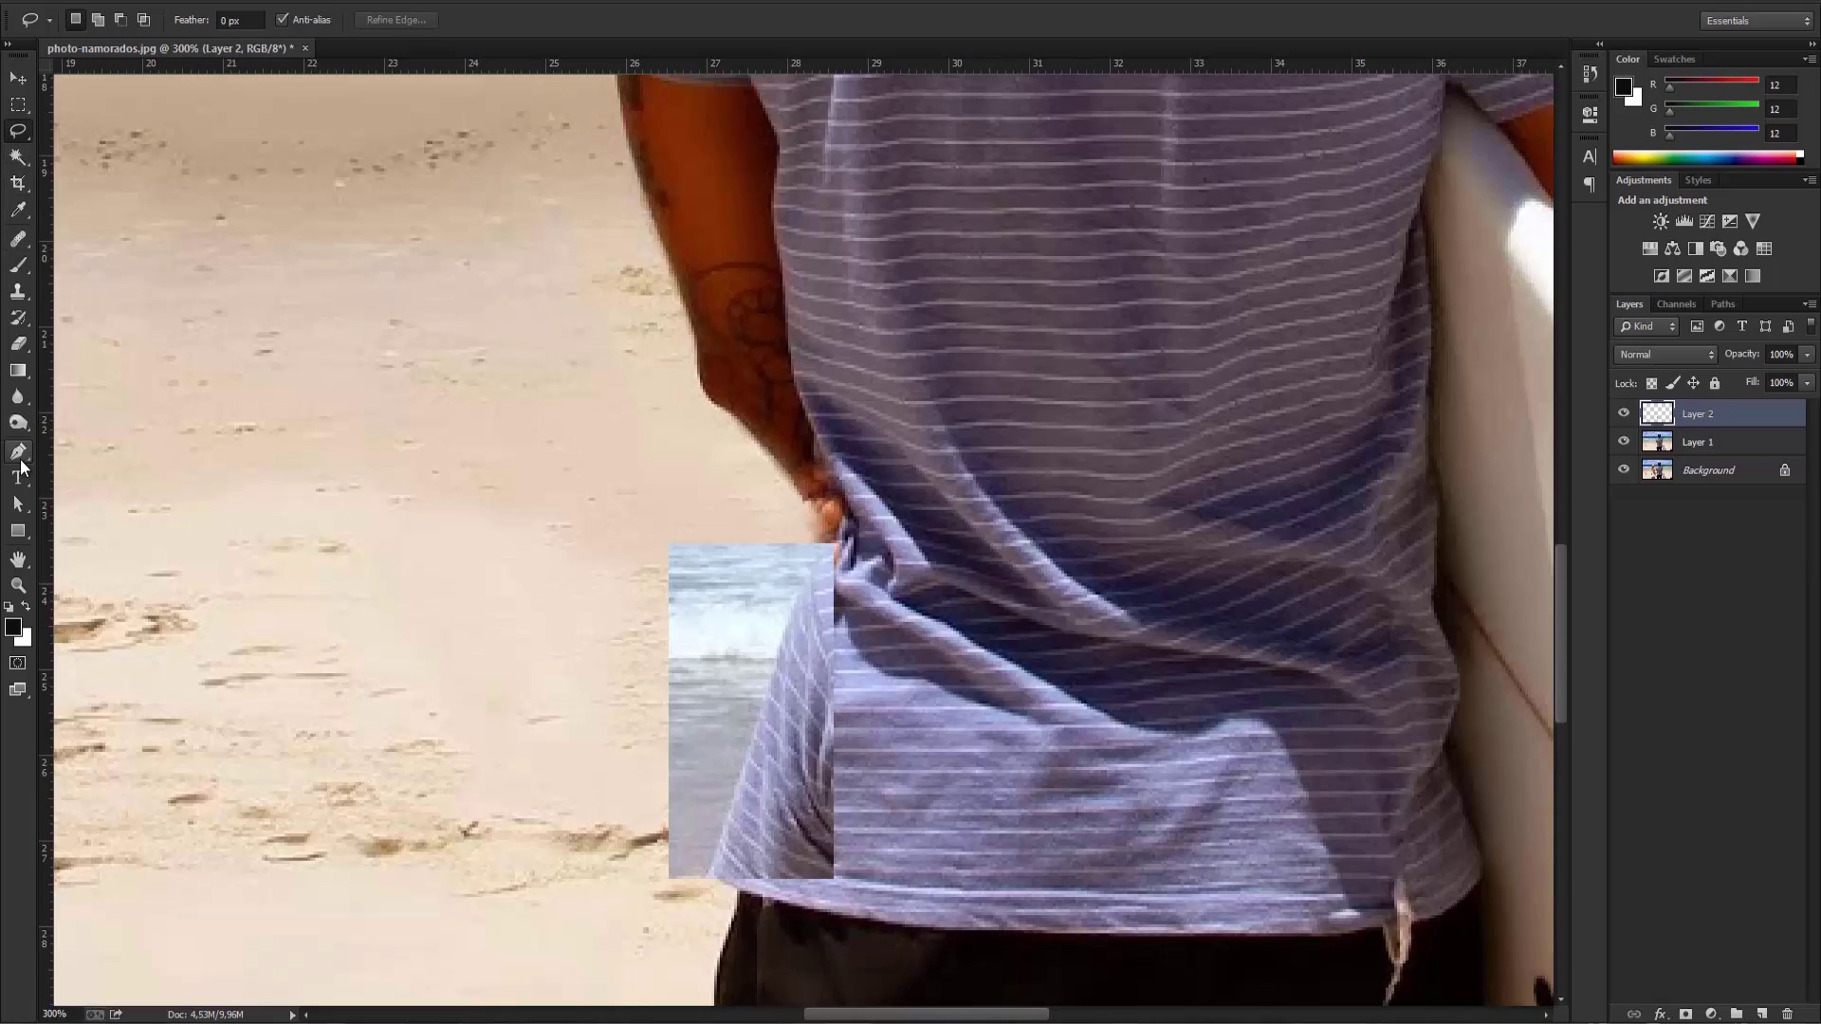
left_click(19, 455)
left_click(709, 874)
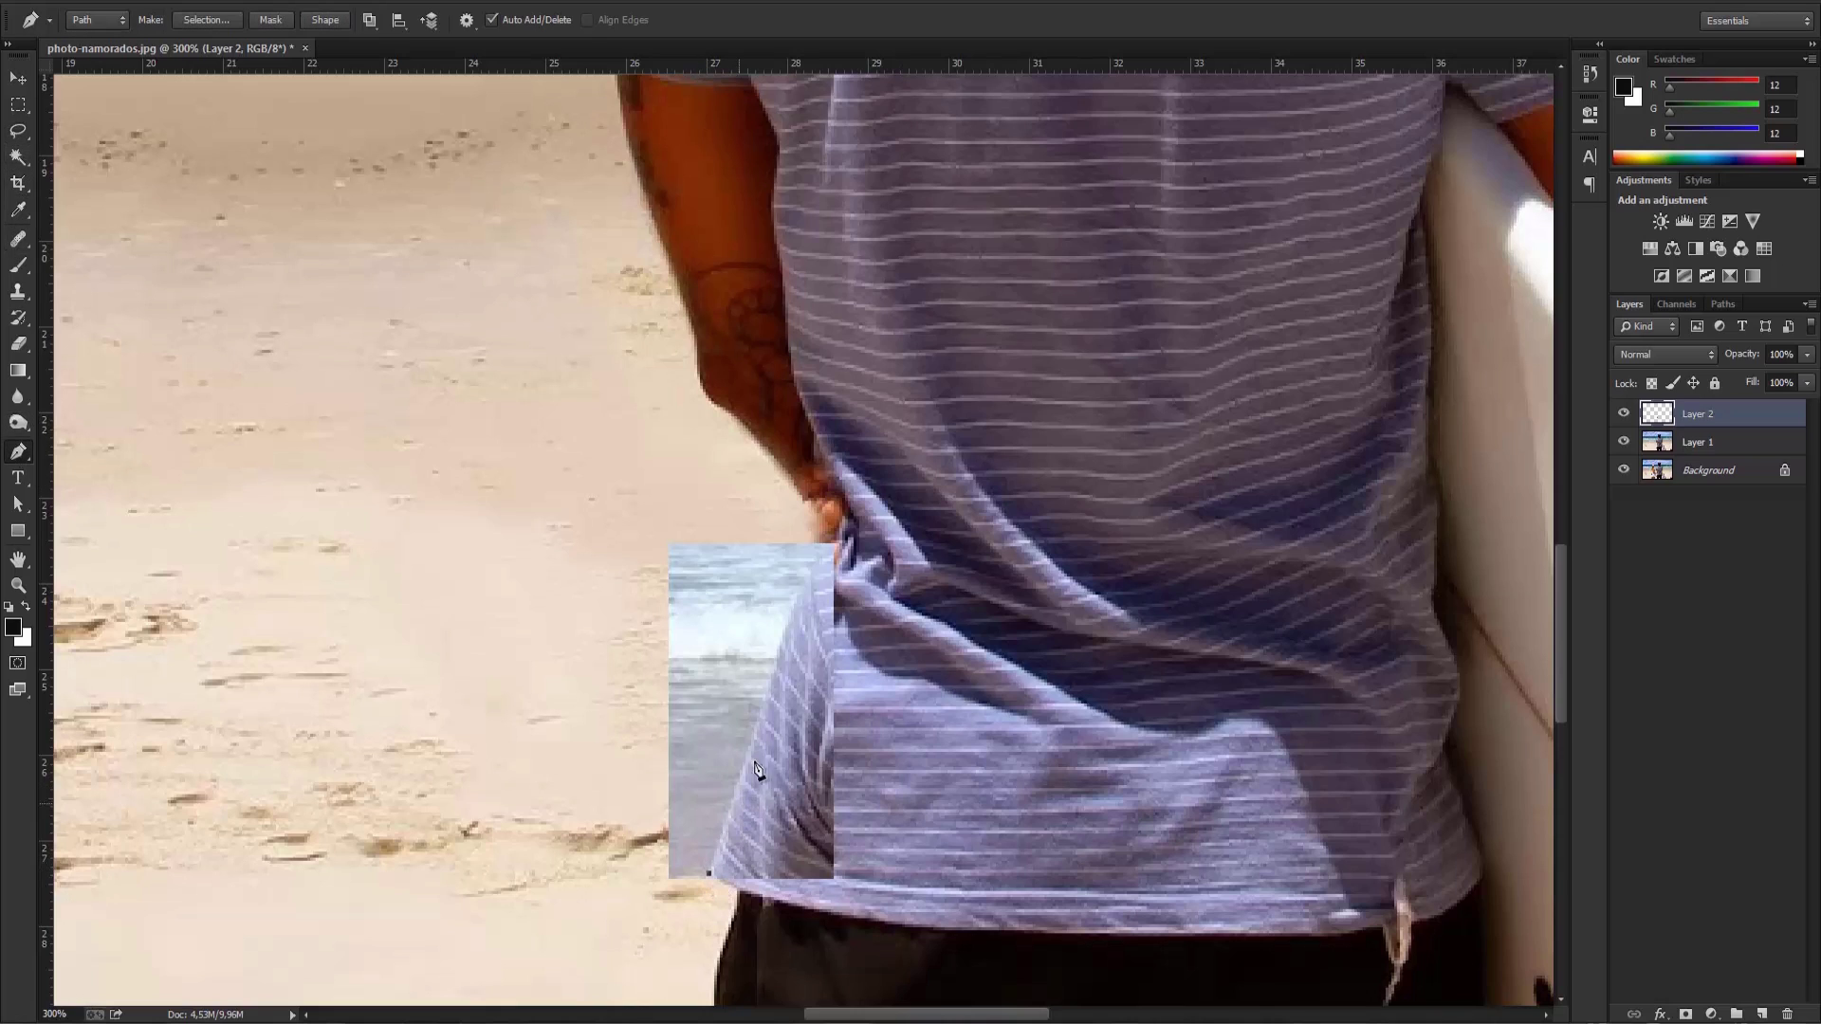
left_click_drag(833, 560, 878, 547)
left_click_drag(713, 882, 719, 892)
key("ctrl+Return")
key("ctrl+c")
key("ctrl+v")
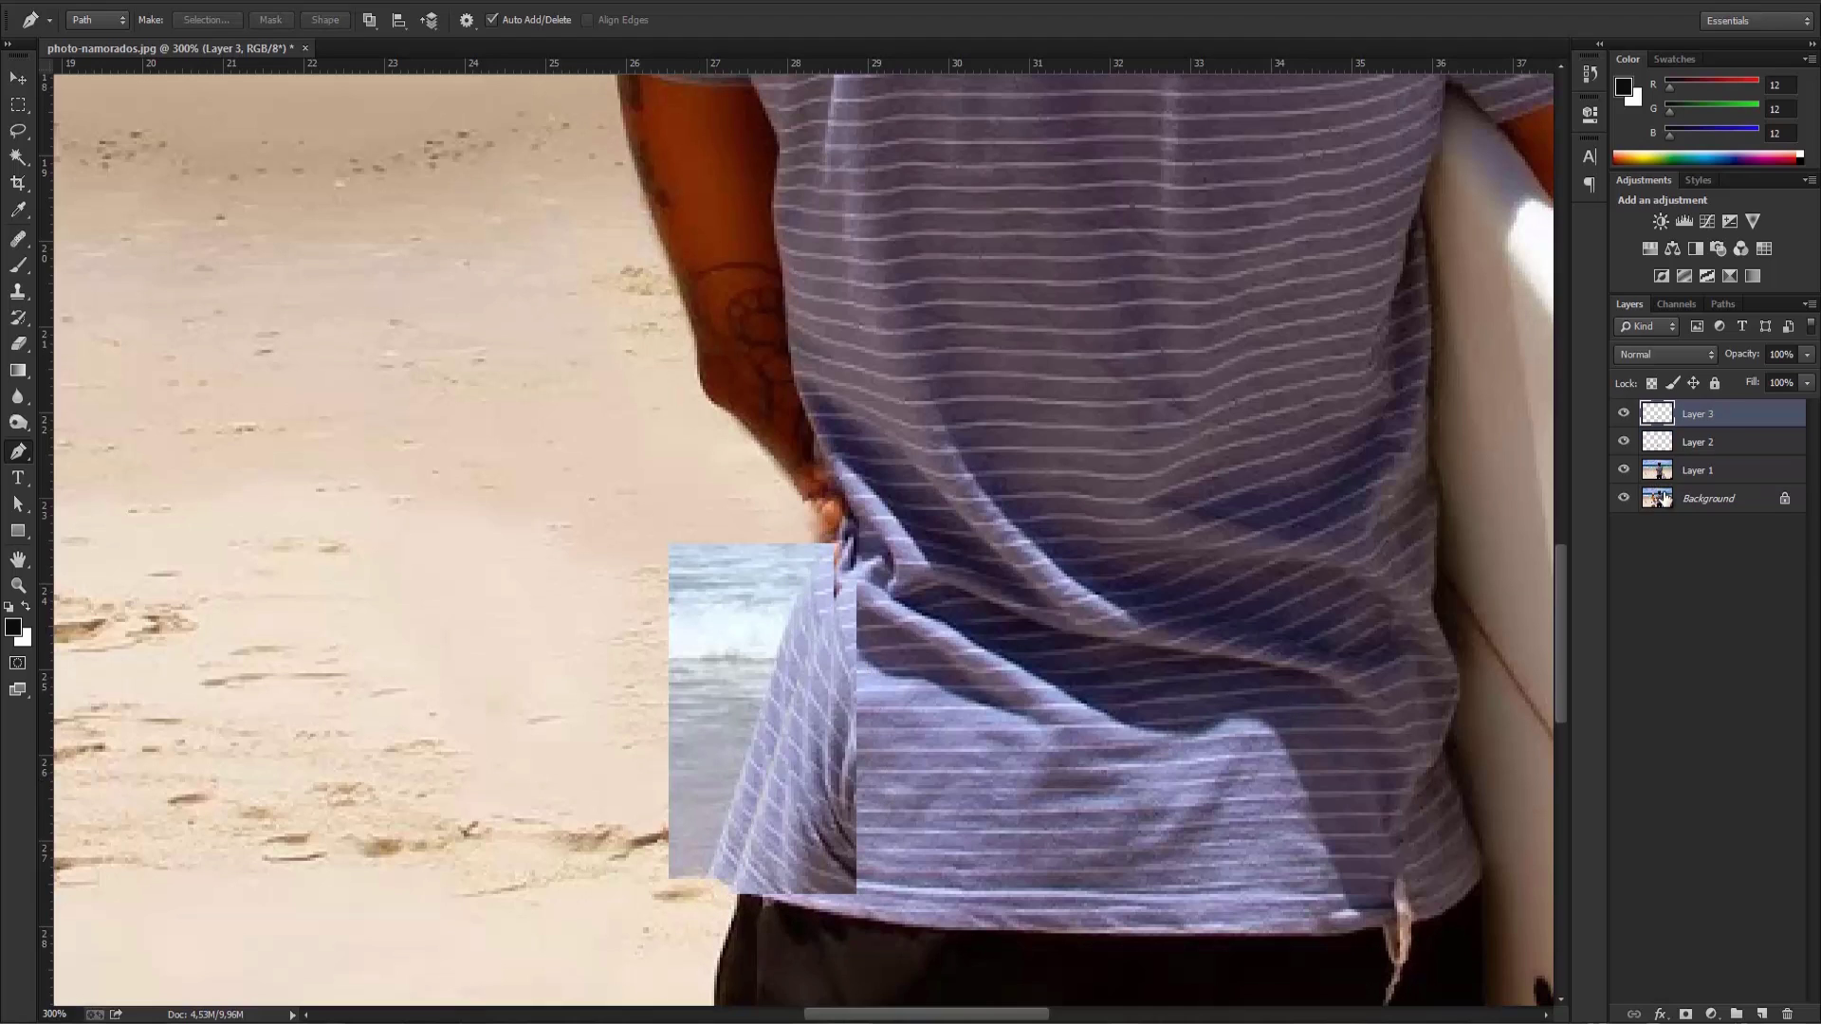
Step: Delete the rectangular sleeve-and-sea layer and rename the cut-out fabric layer manga
left_click(1713, 442)
key("Delete")
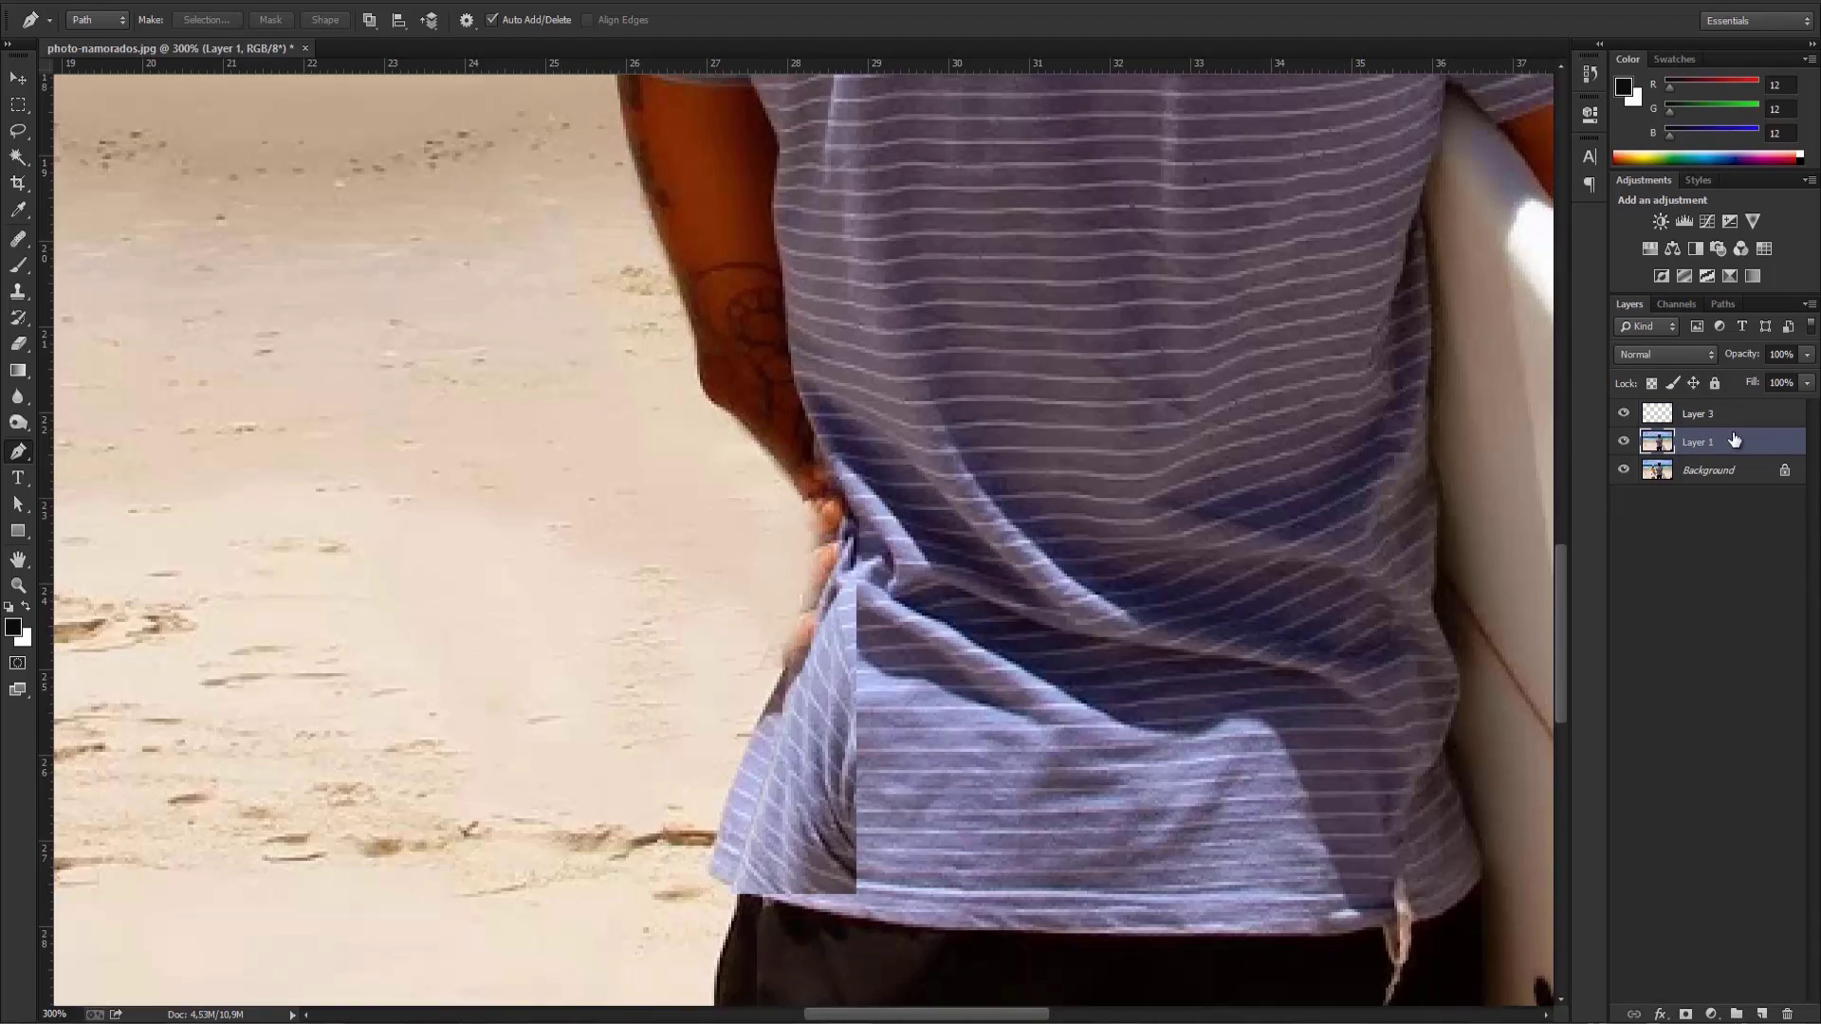
double_click(1708, 416)
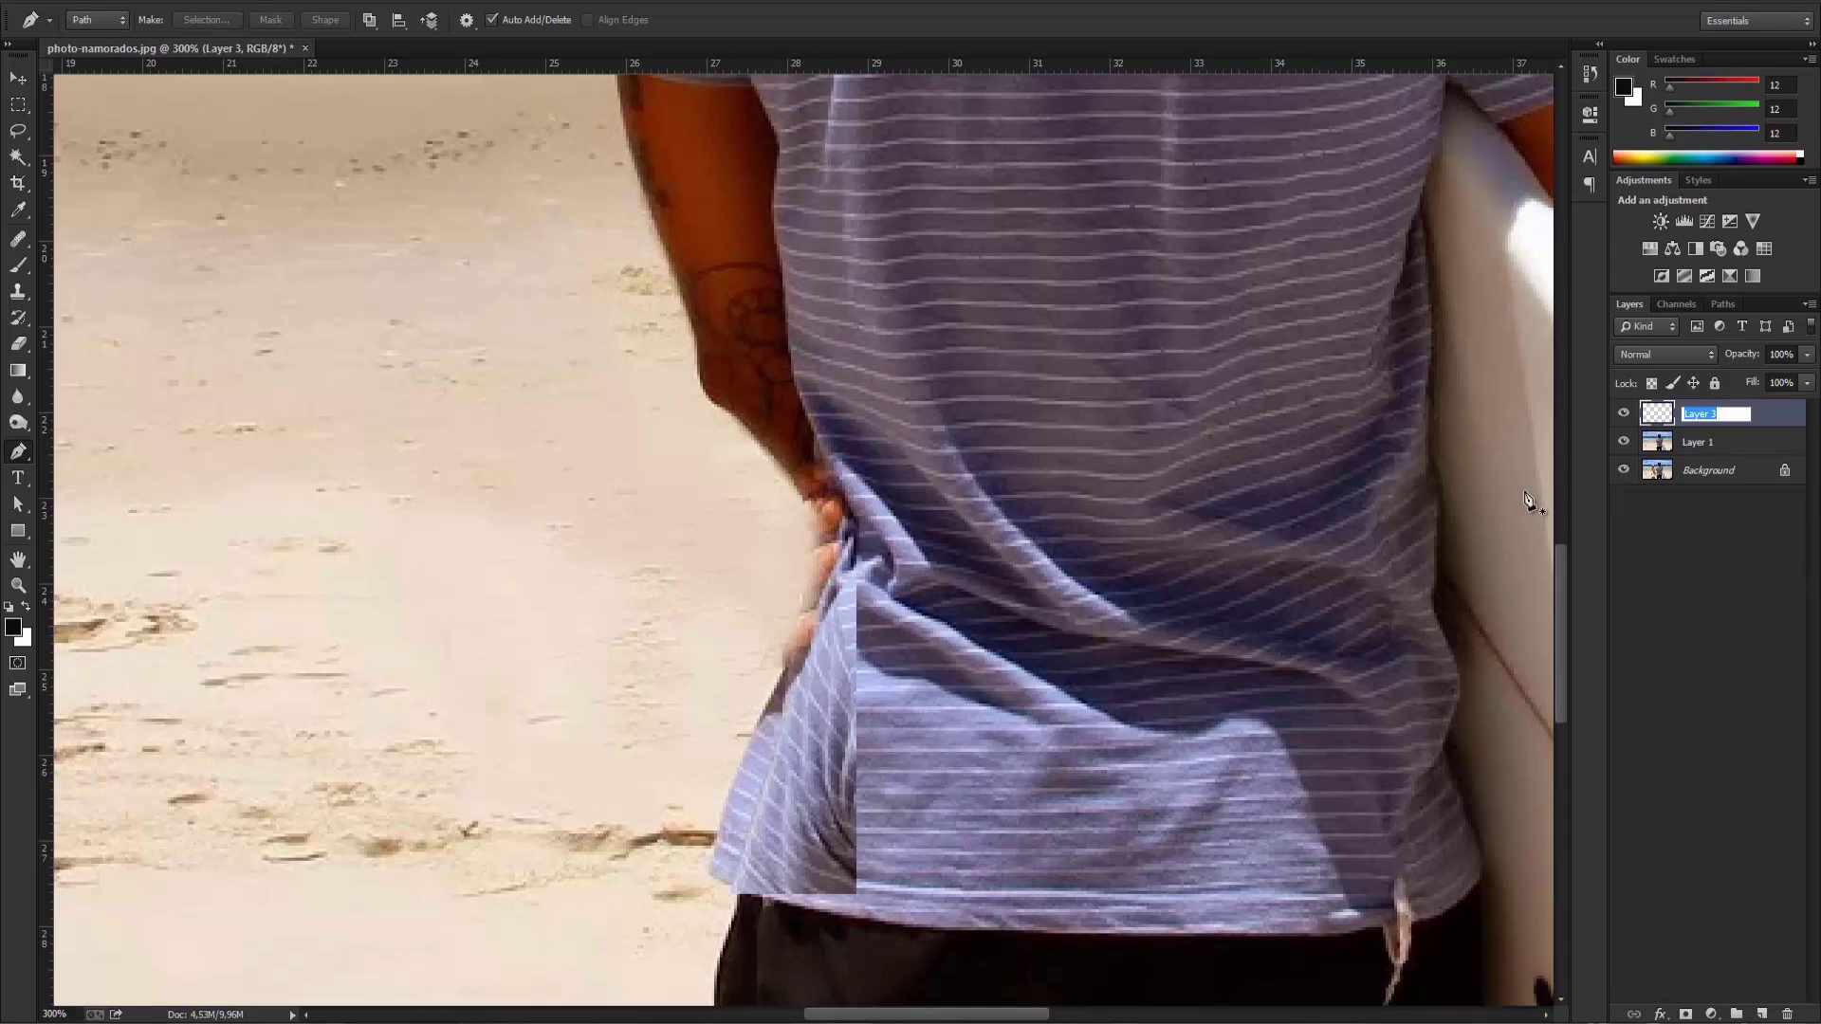
Step: Fit the cut-out fabric against the hip above the hem, and erase its hard inner edge to blend it into the shirt
left_click(23, 84)
mouse_move(812, 759)
left_mouse_down()
mouse_move(778, 761)
mouse_move(787, 747)
left_mouse_up()
left_click(18, 343)
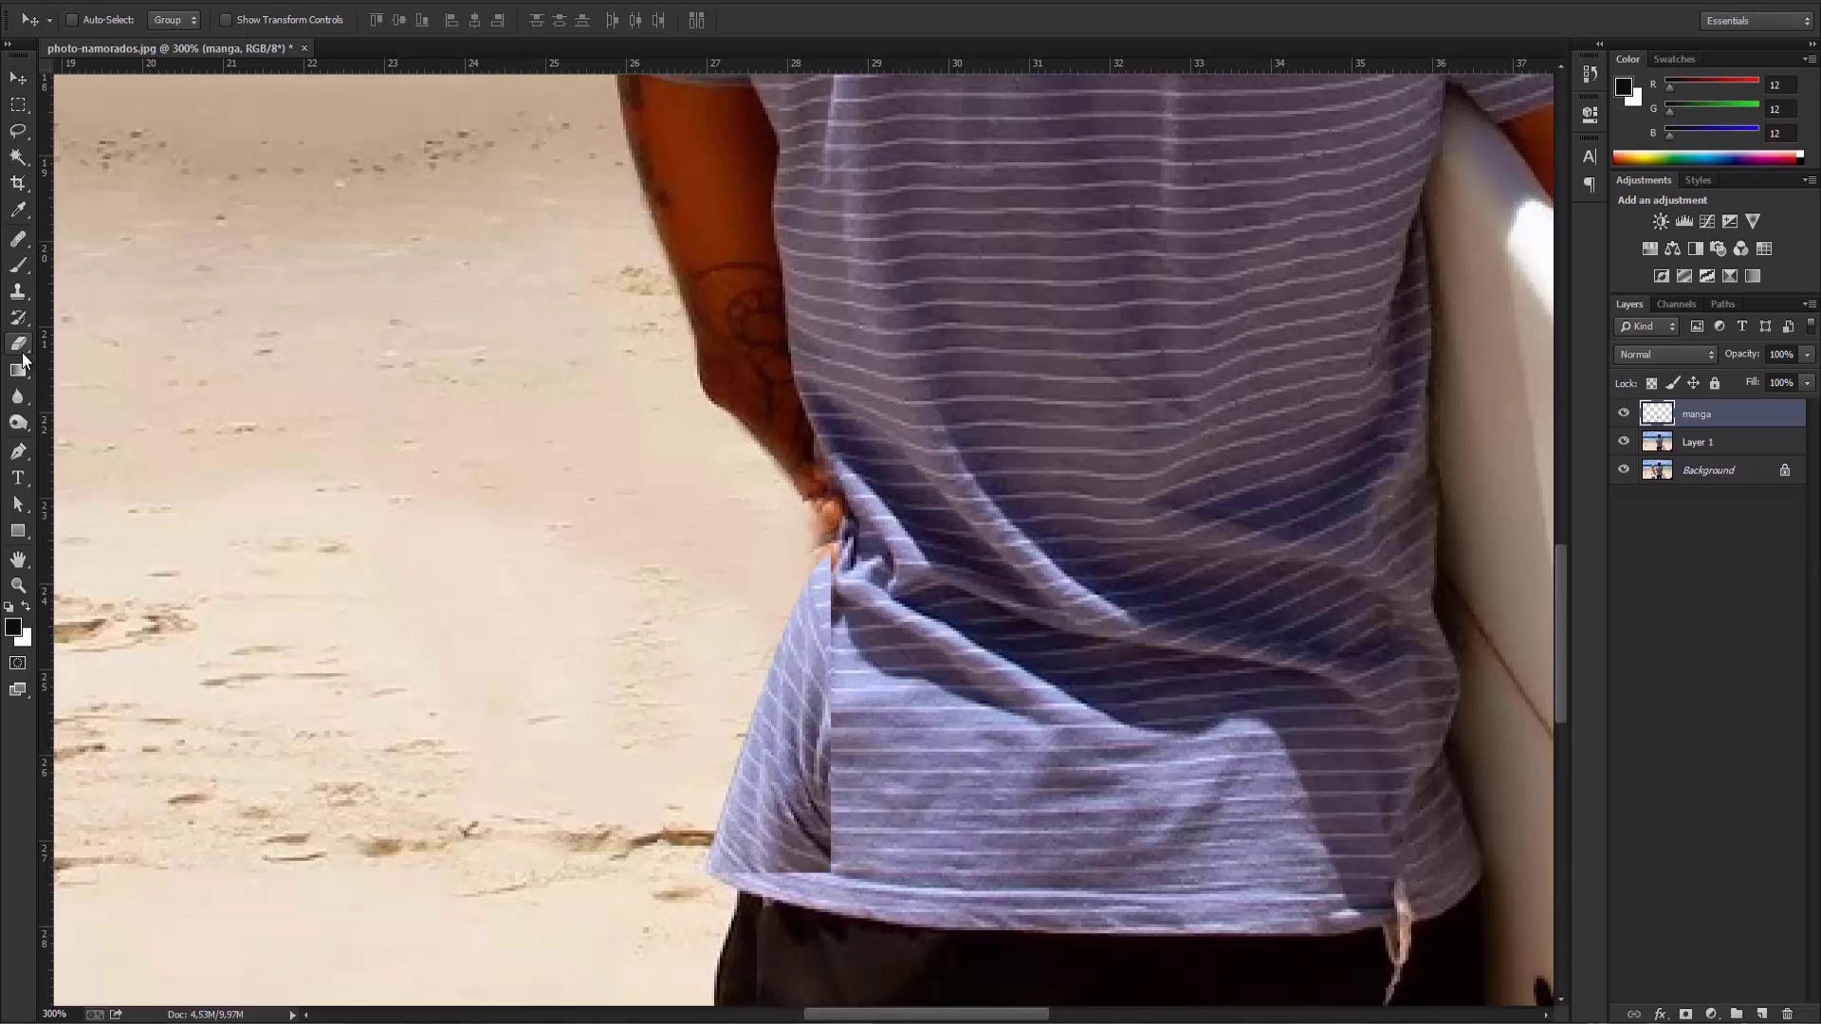
mouse_move(817, 868)
left_mouse_down()
mouse_move(830, 825)
mouse_move(849, 830)
mouse_move(732, 890)
mouse_move(797, 840)
mouse_move(777, 806)
mouse_move(806, 773)
mouse_move(792, 825)
mouse_move(806, 802)
mouse_move(811, 659)
mouse_move(830, 664)
mouse_move(845, 580)
mouse_move(842, 645)
mouse_move(849, 559)
mouse_move(859, 698)
mouse_move(833, 710)
left_mouse_up()
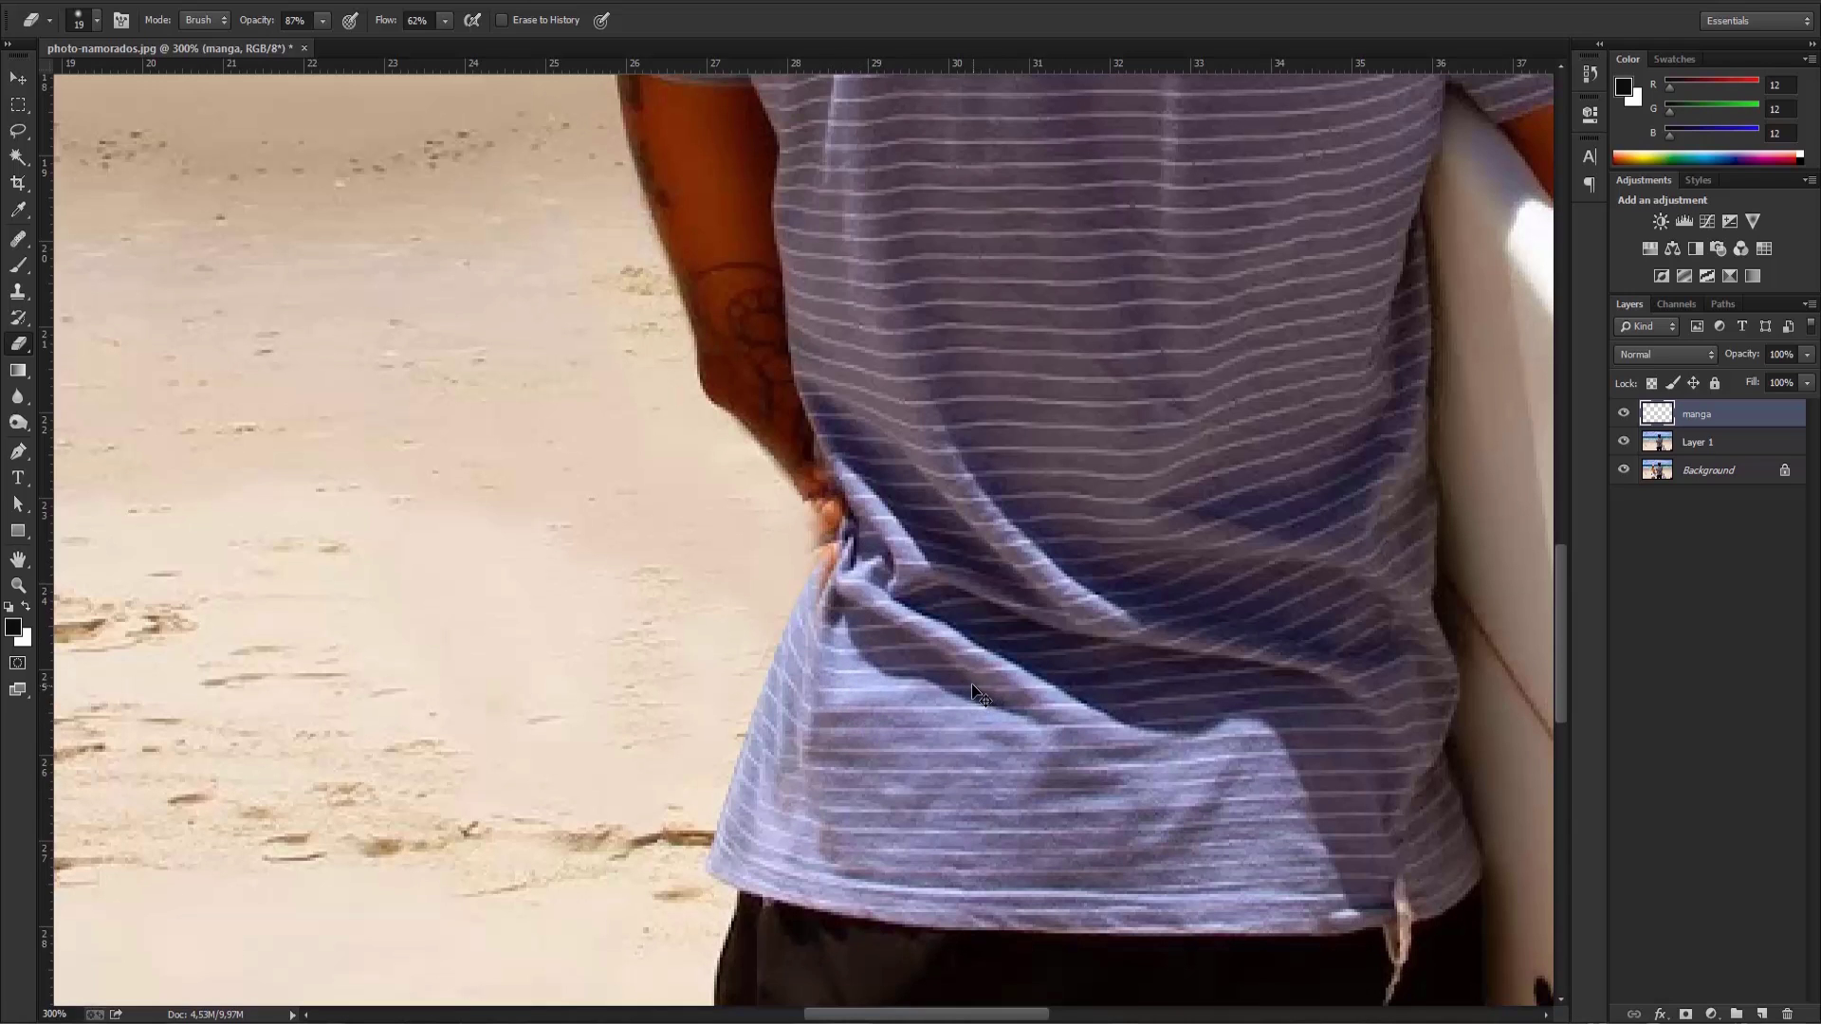
Step: Select the man's forearm, hand and hip area on Layer 1 with the Rectangular Marquee tool, and copy it to a new layer
key("ctrl+minus")
key("ctrl+minus")
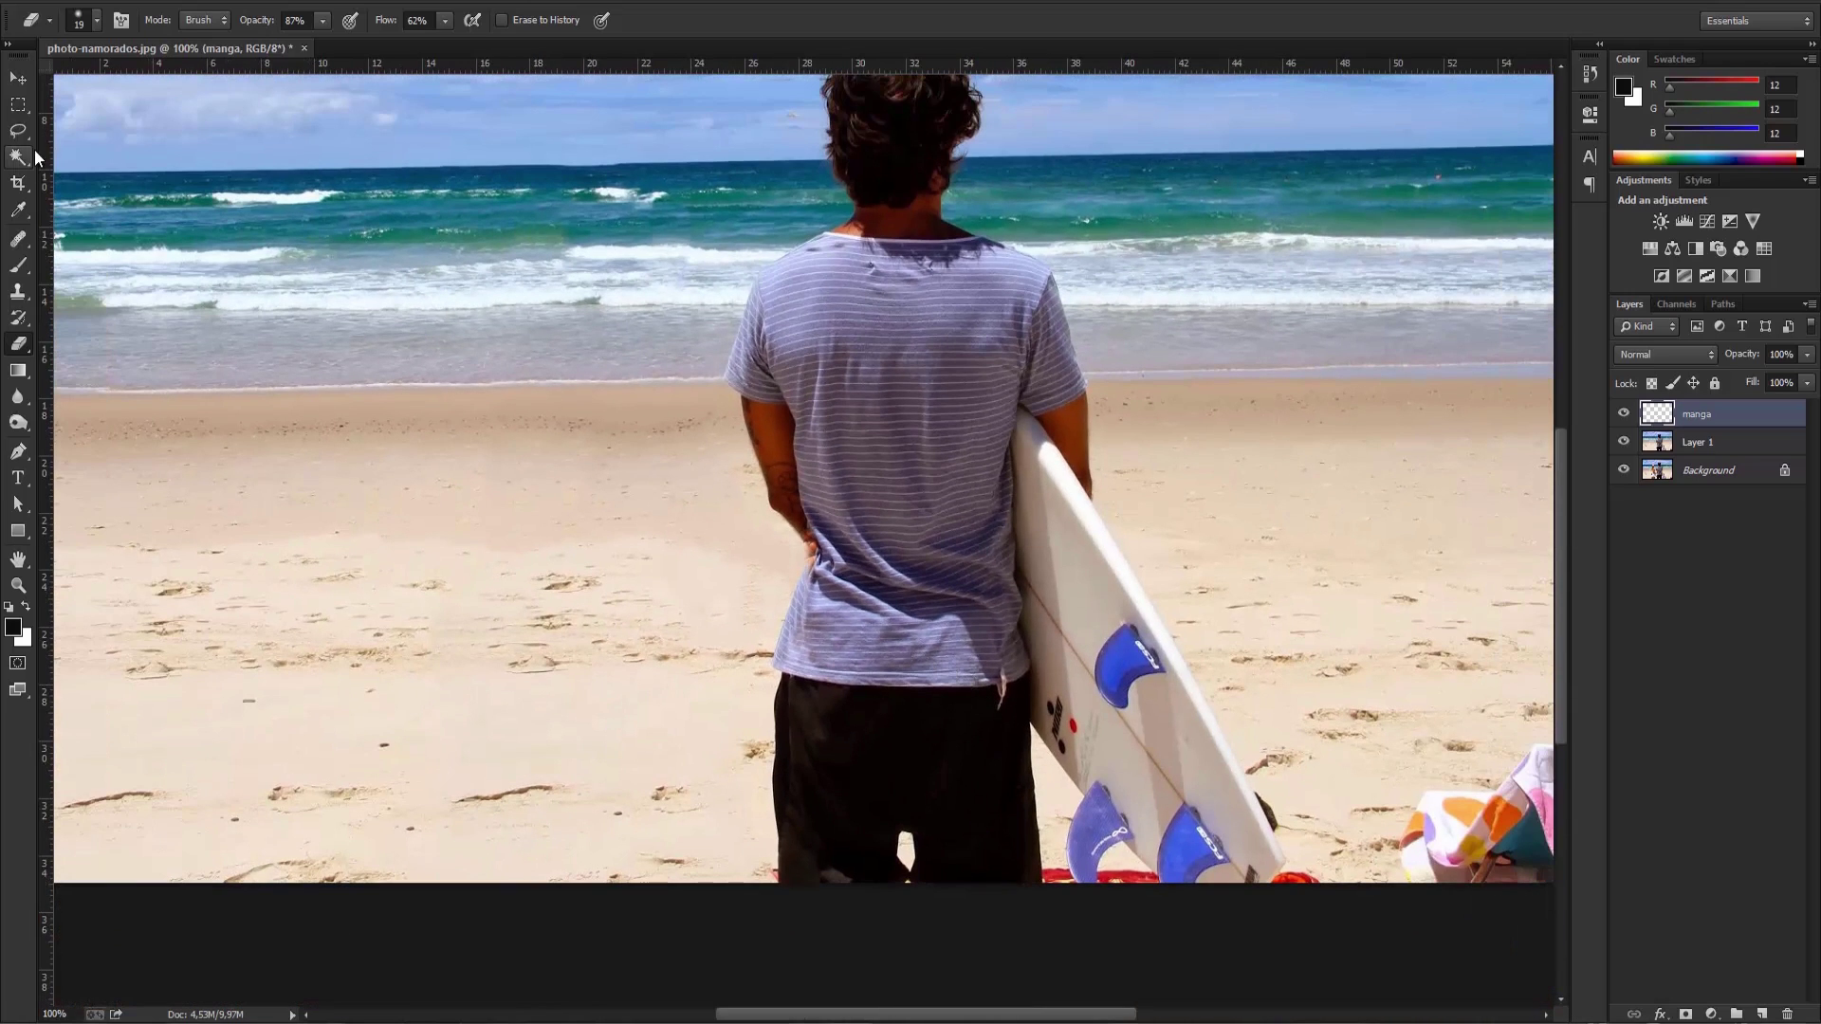
left_click(19, 75)
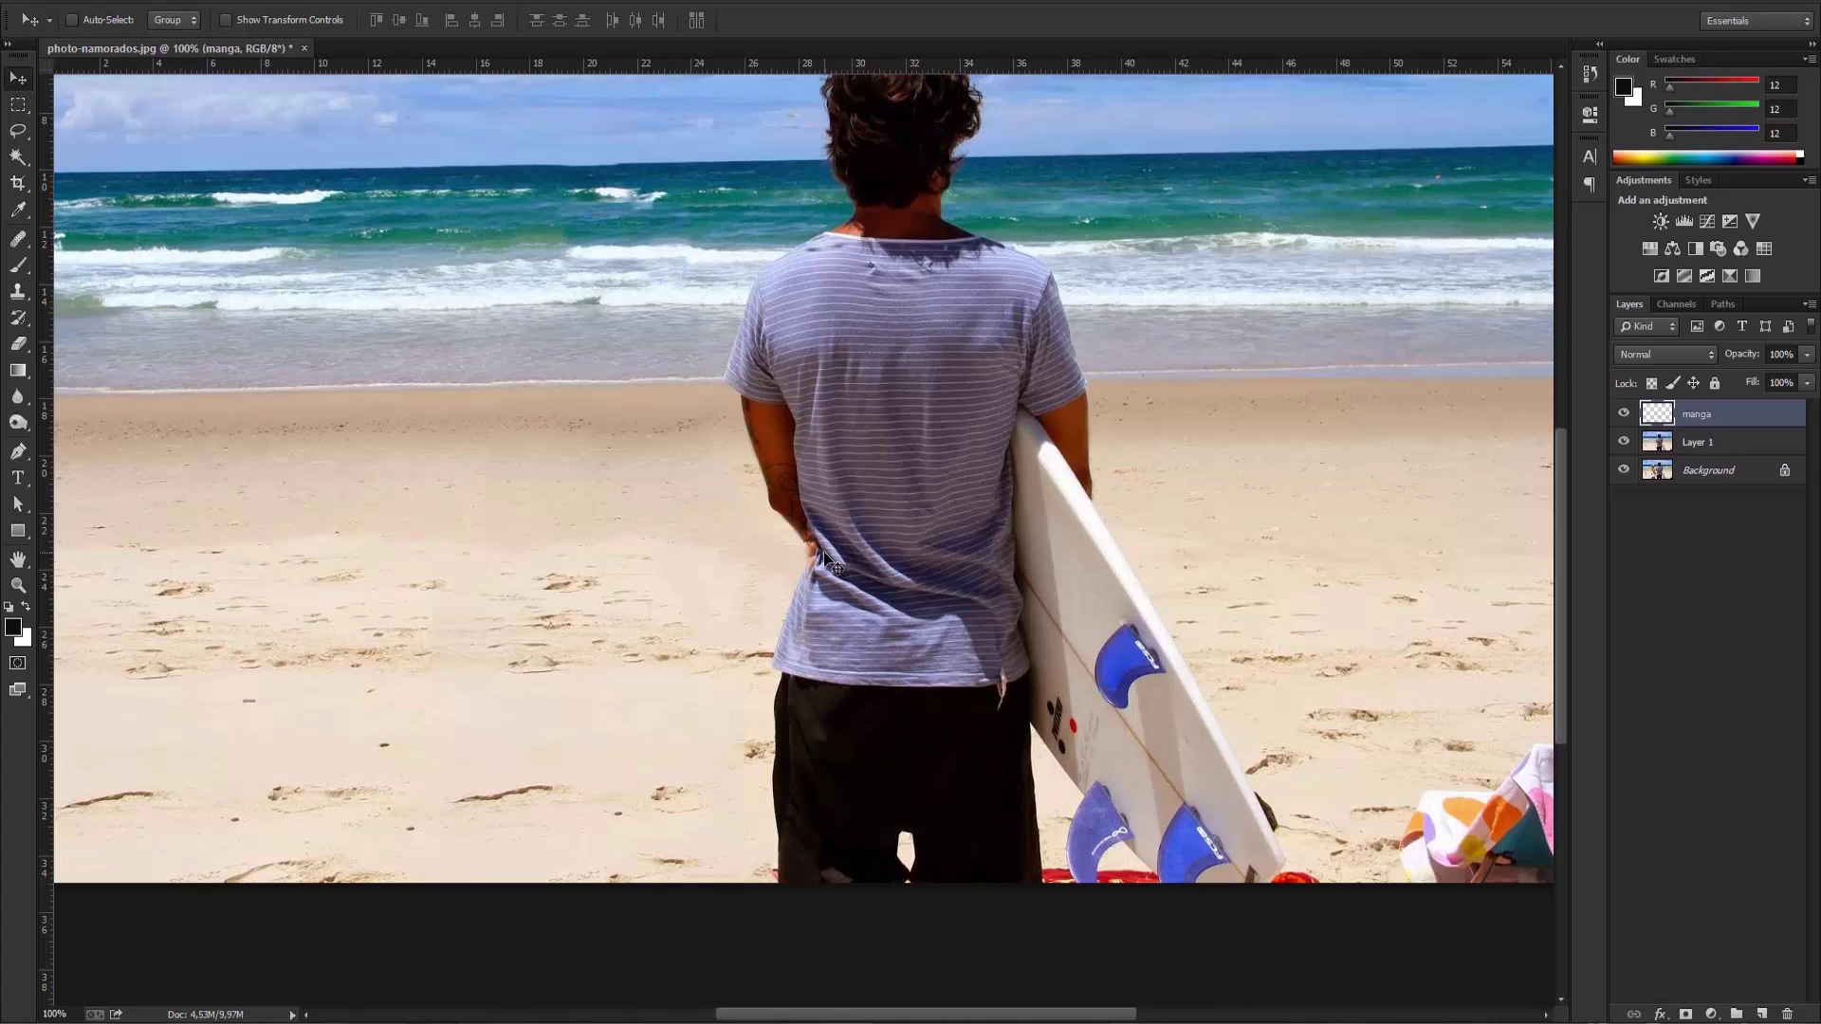
left_click(1703, 446)
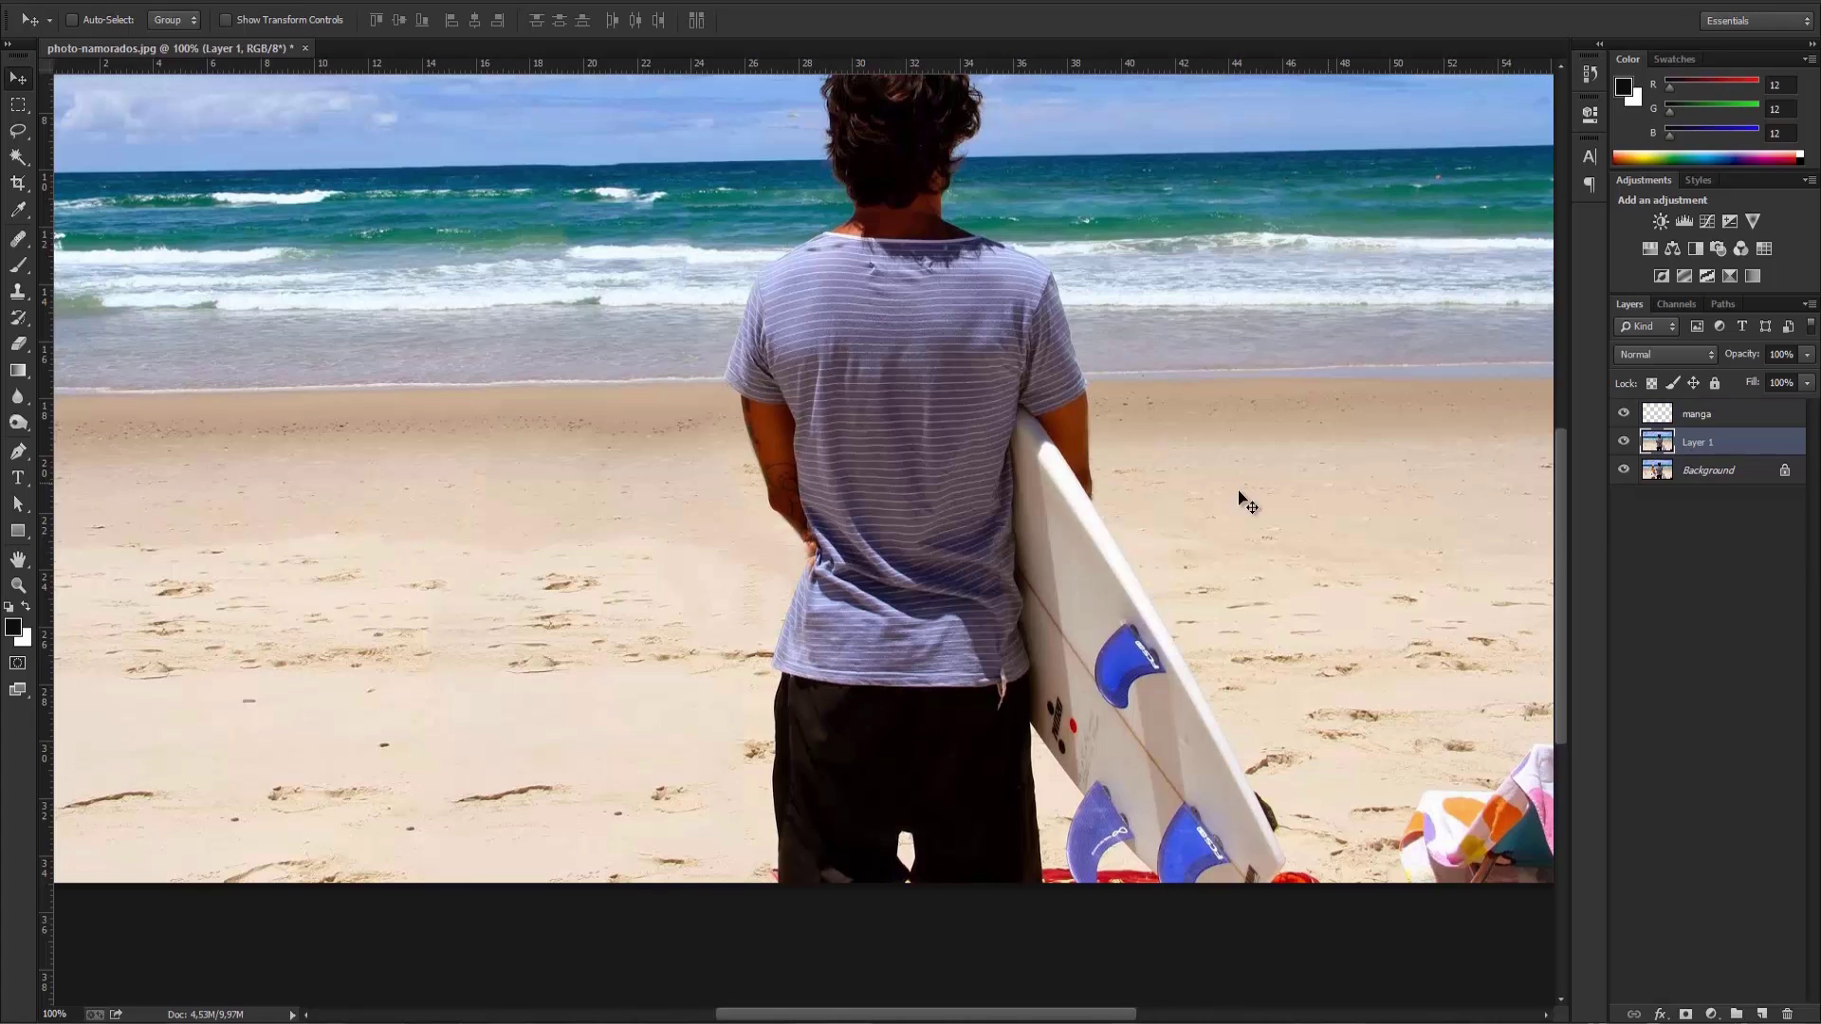
scroll(1177, 507, "up", 1)
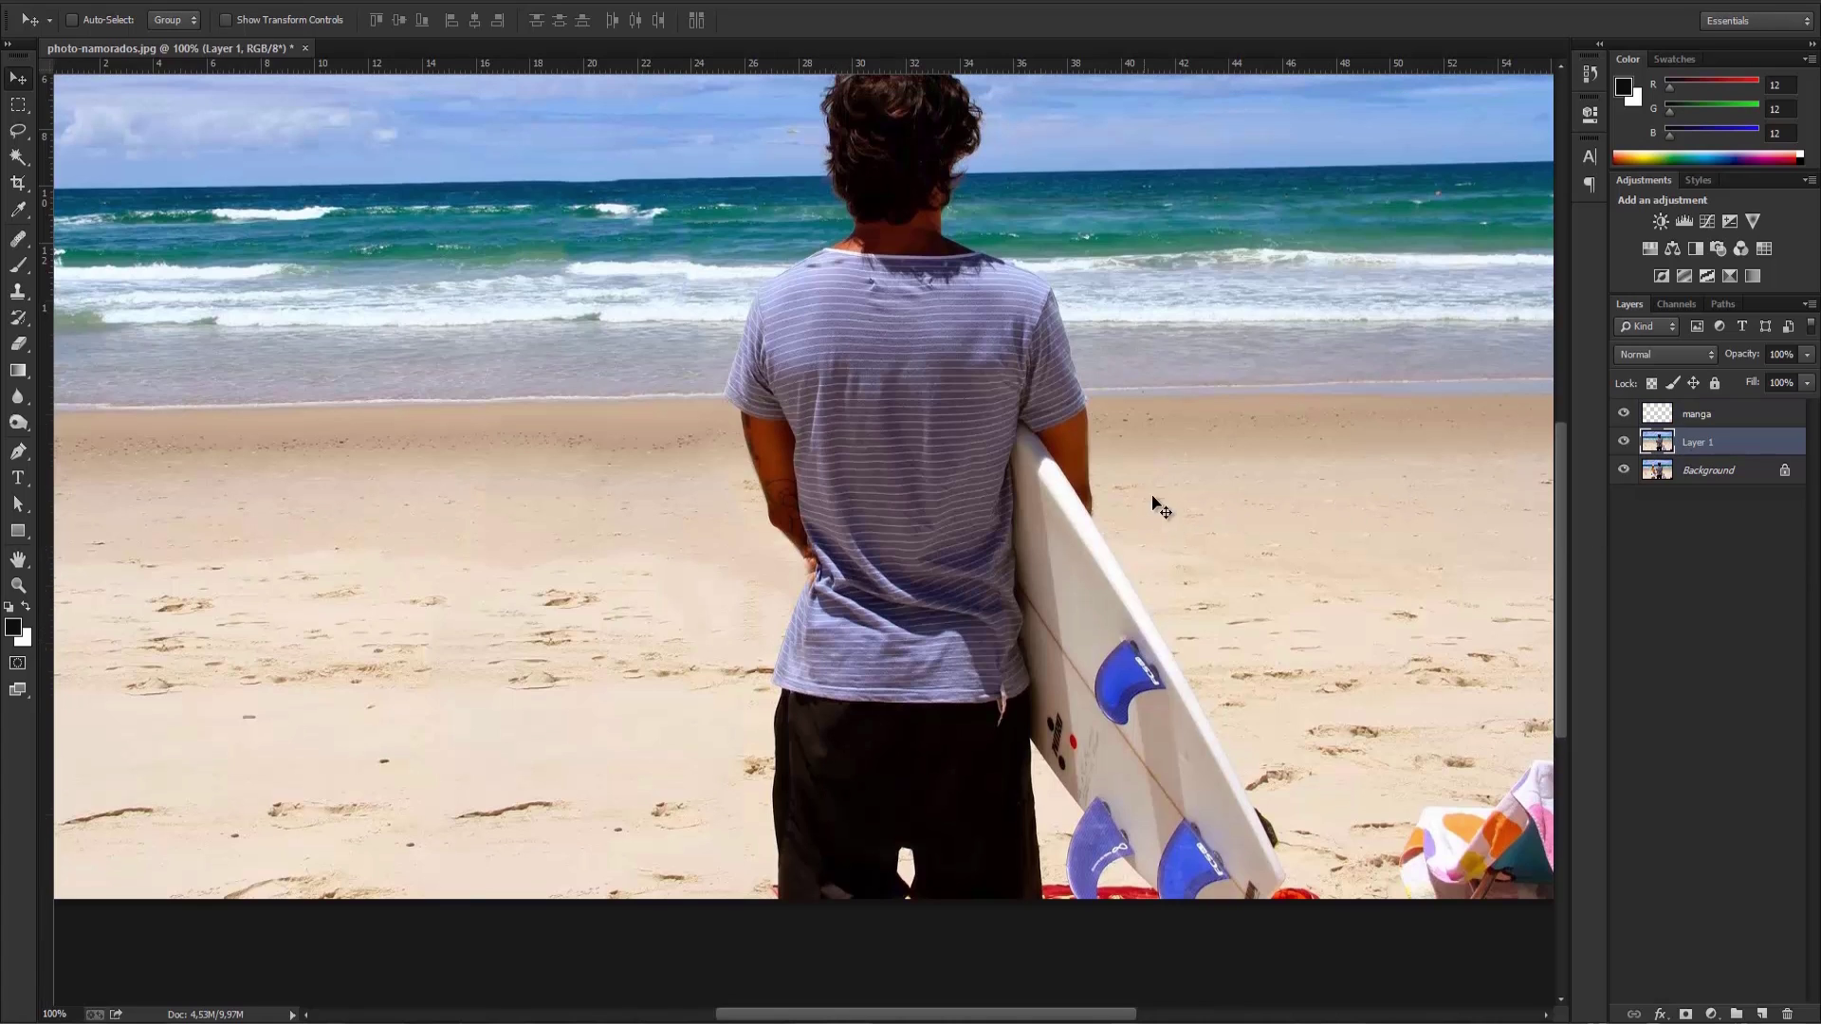
left_click(18, 105)
left_click_drag(723, 449, 892, 683)
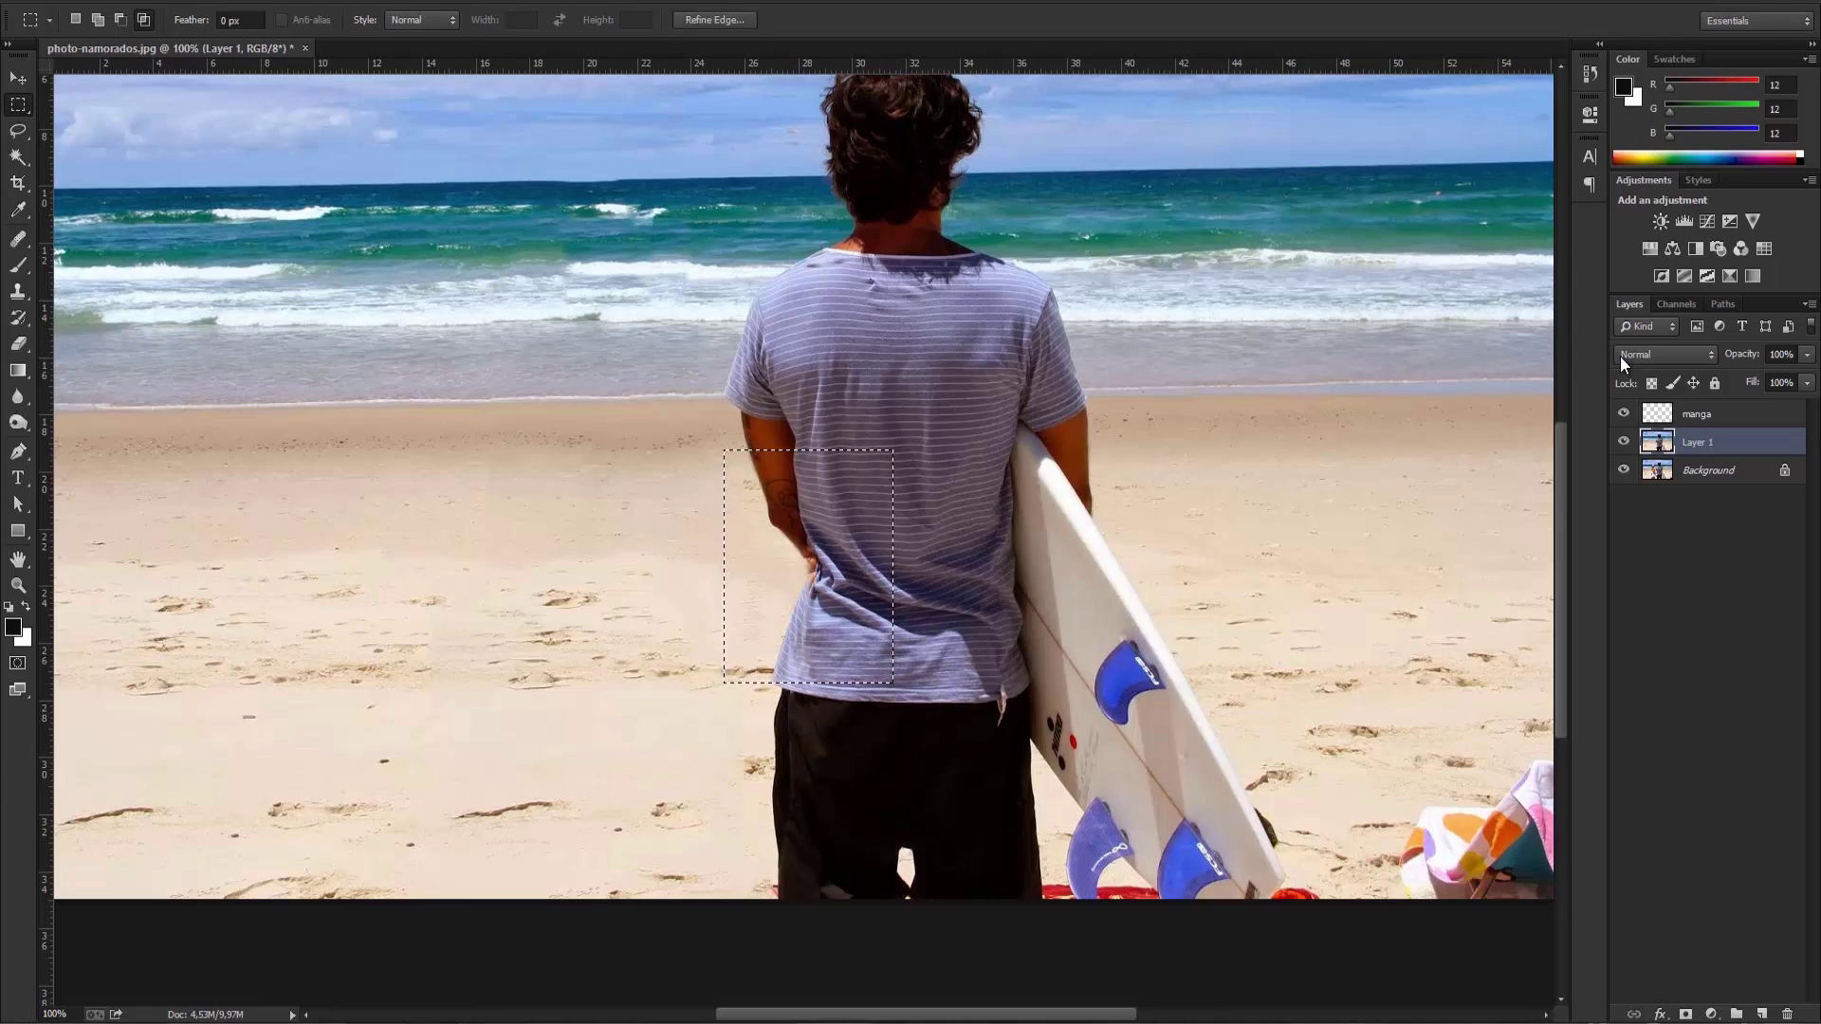
key("ctrl+j")
Step: Warp the copied arm and waist outward with Liquify's Forward Warp tool at brush size 184, and apply the filter
left_click(303, 5)
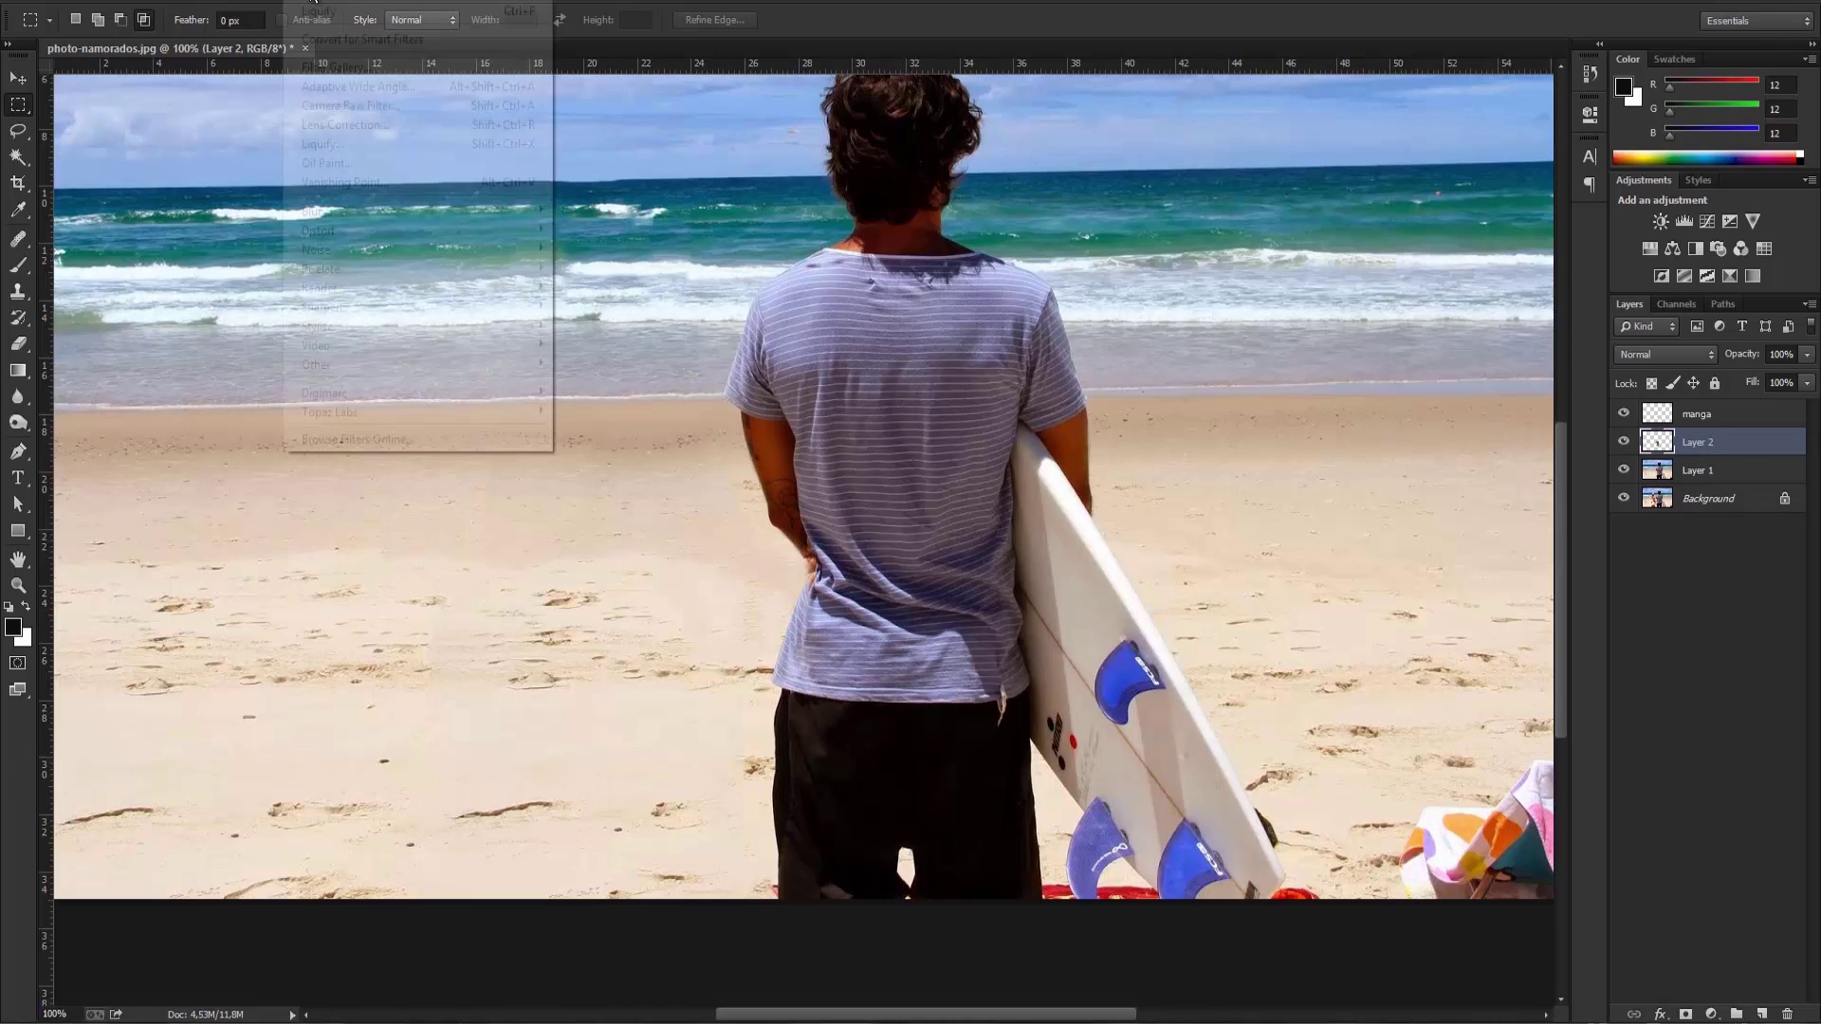
left_click(370, 133)
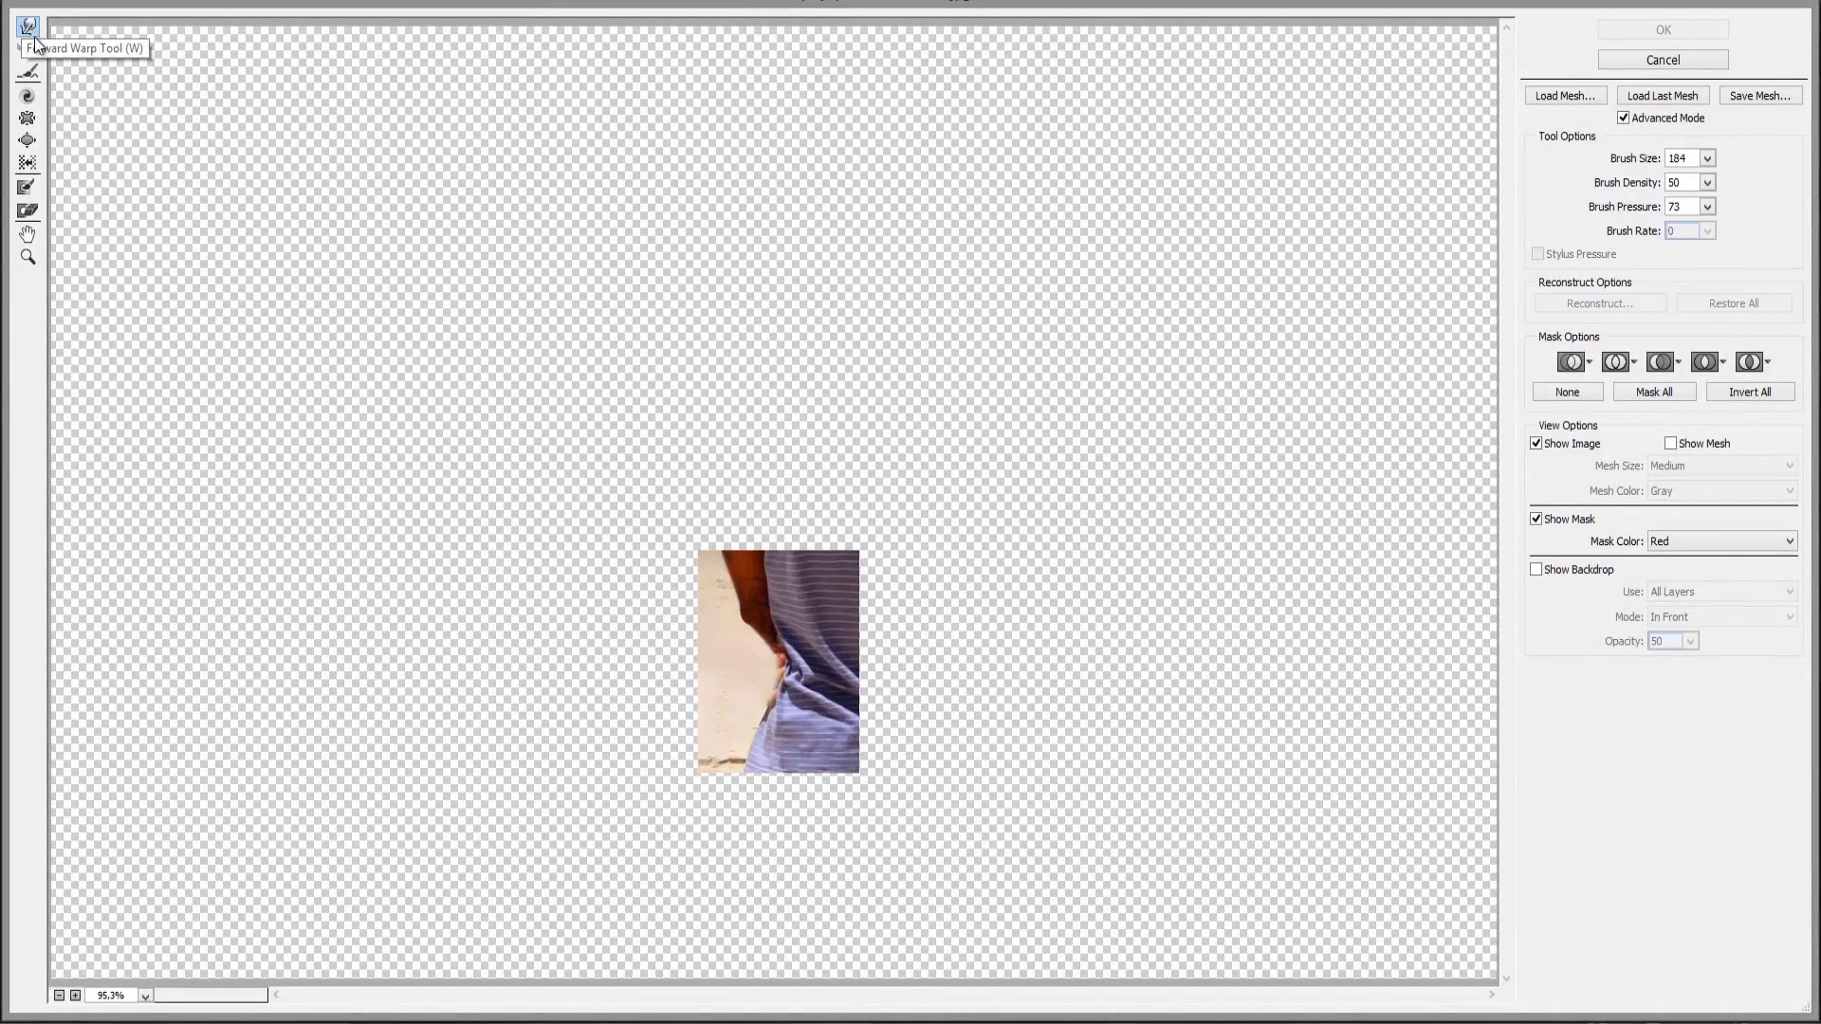
mouse_move(797, 661)
left_mouse_down()
mouse_move(761, 734)
mouse_move(733, 737)
mouse_move(752, 609)
mouse_move(710, 561)
mouse_move(692, 574)
mouse_move(736, 756)
mouse_move(776, 630)
mouse_move(741, 662)
mouse_move(745, 695)
mouse_move(747, 618)
mouse_move(759, 712)
left_mouse_up()
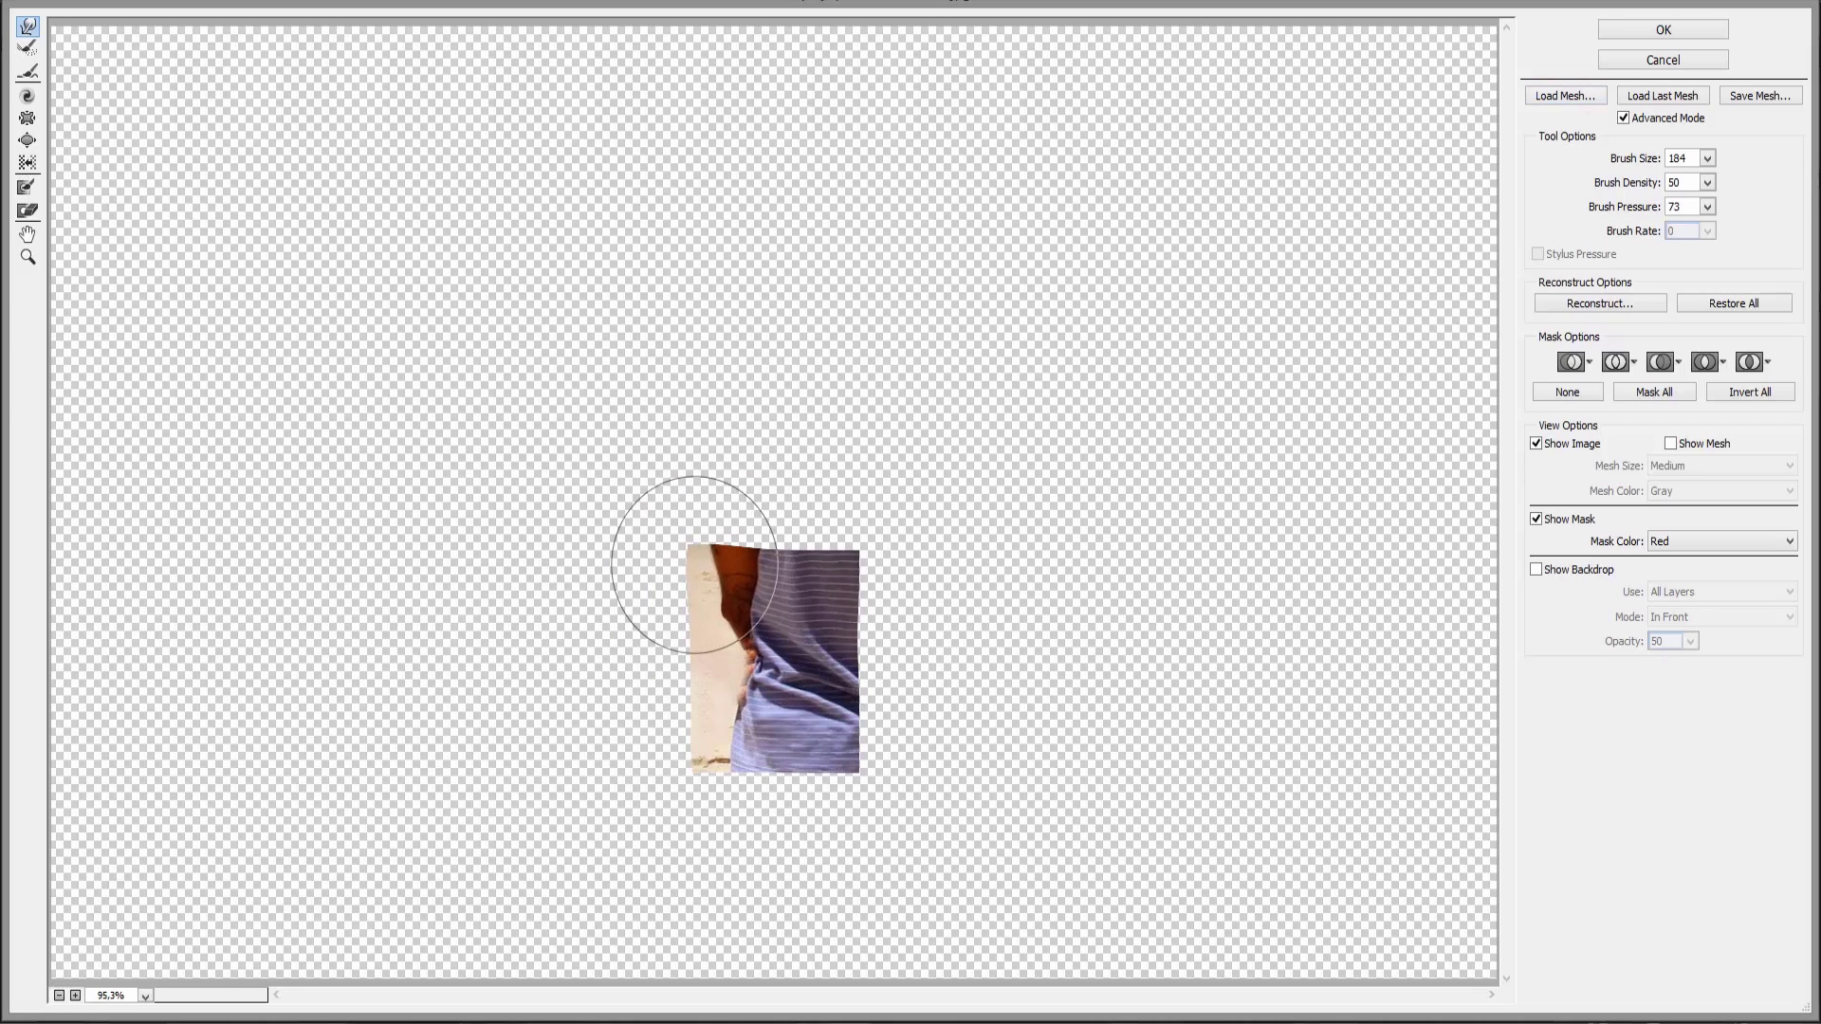
left_click(1661, 34)
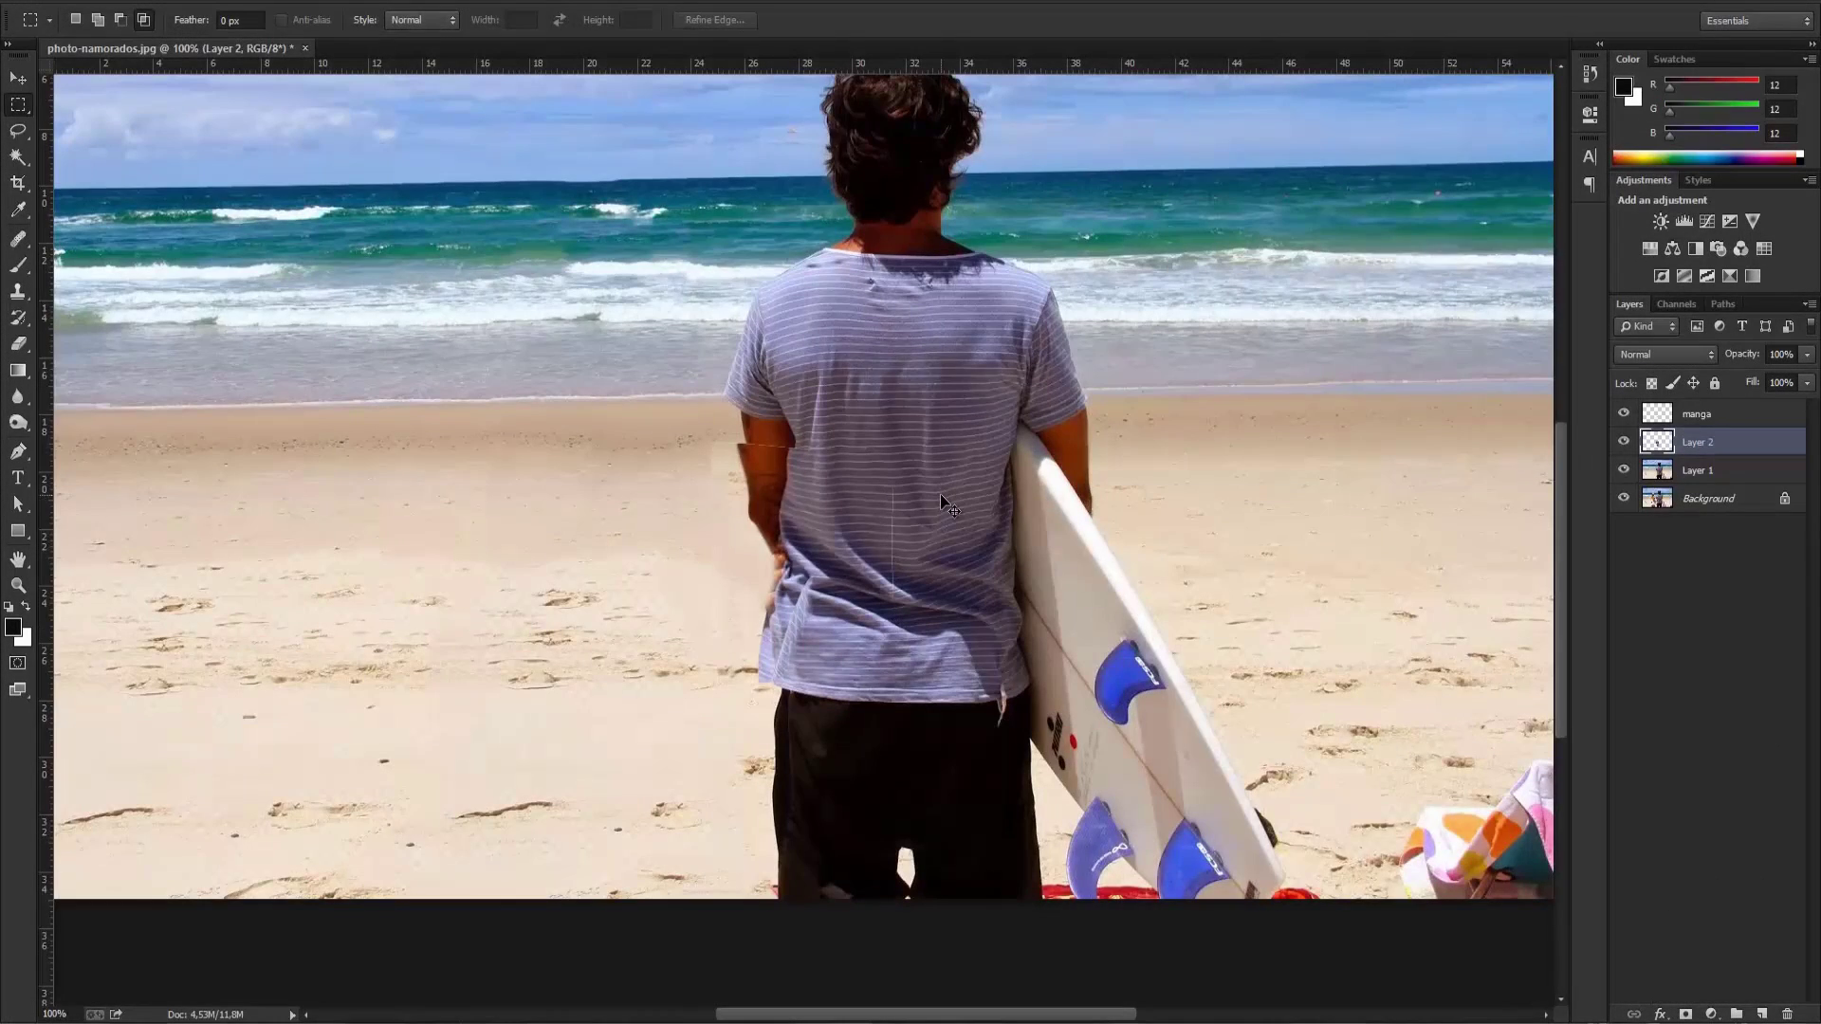
Step: Align the warped piece with the man's upper arm and shirt, and narrow it to about 92.7% width
key("ctrl+plus")
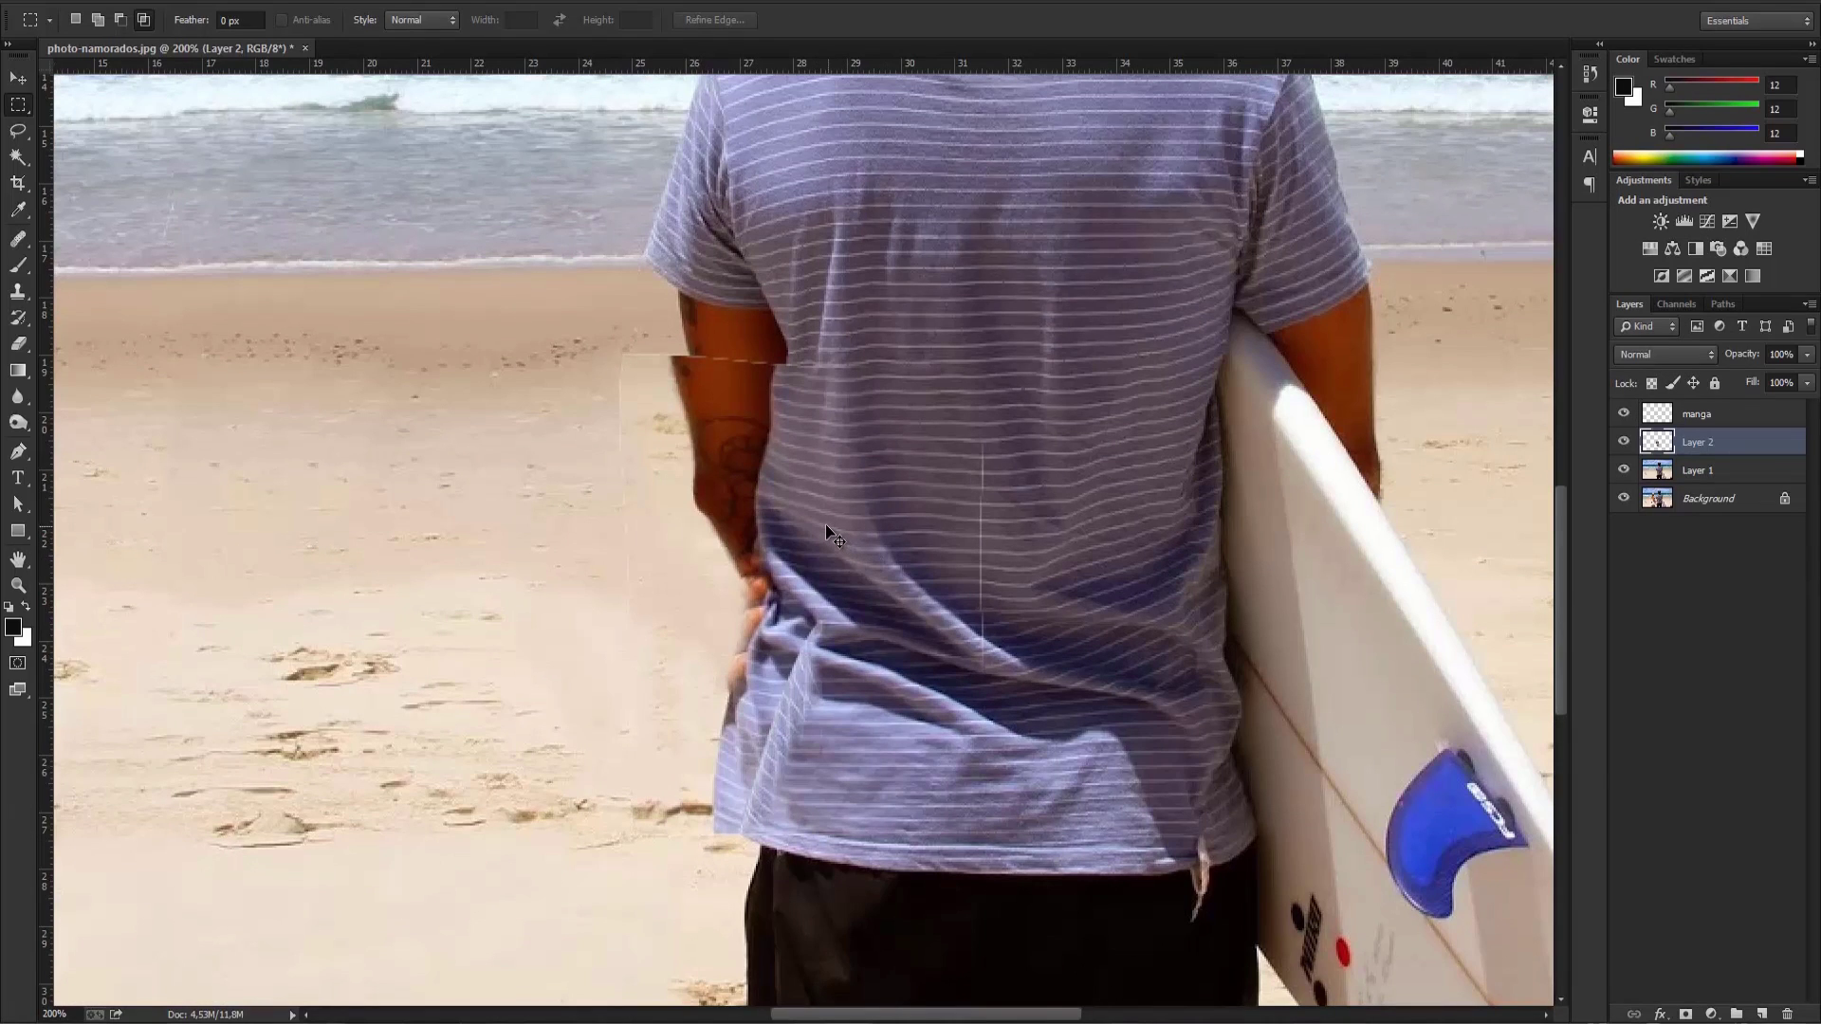
key("ctrl+t")
left_click_drag(806, 489, 827, 492)
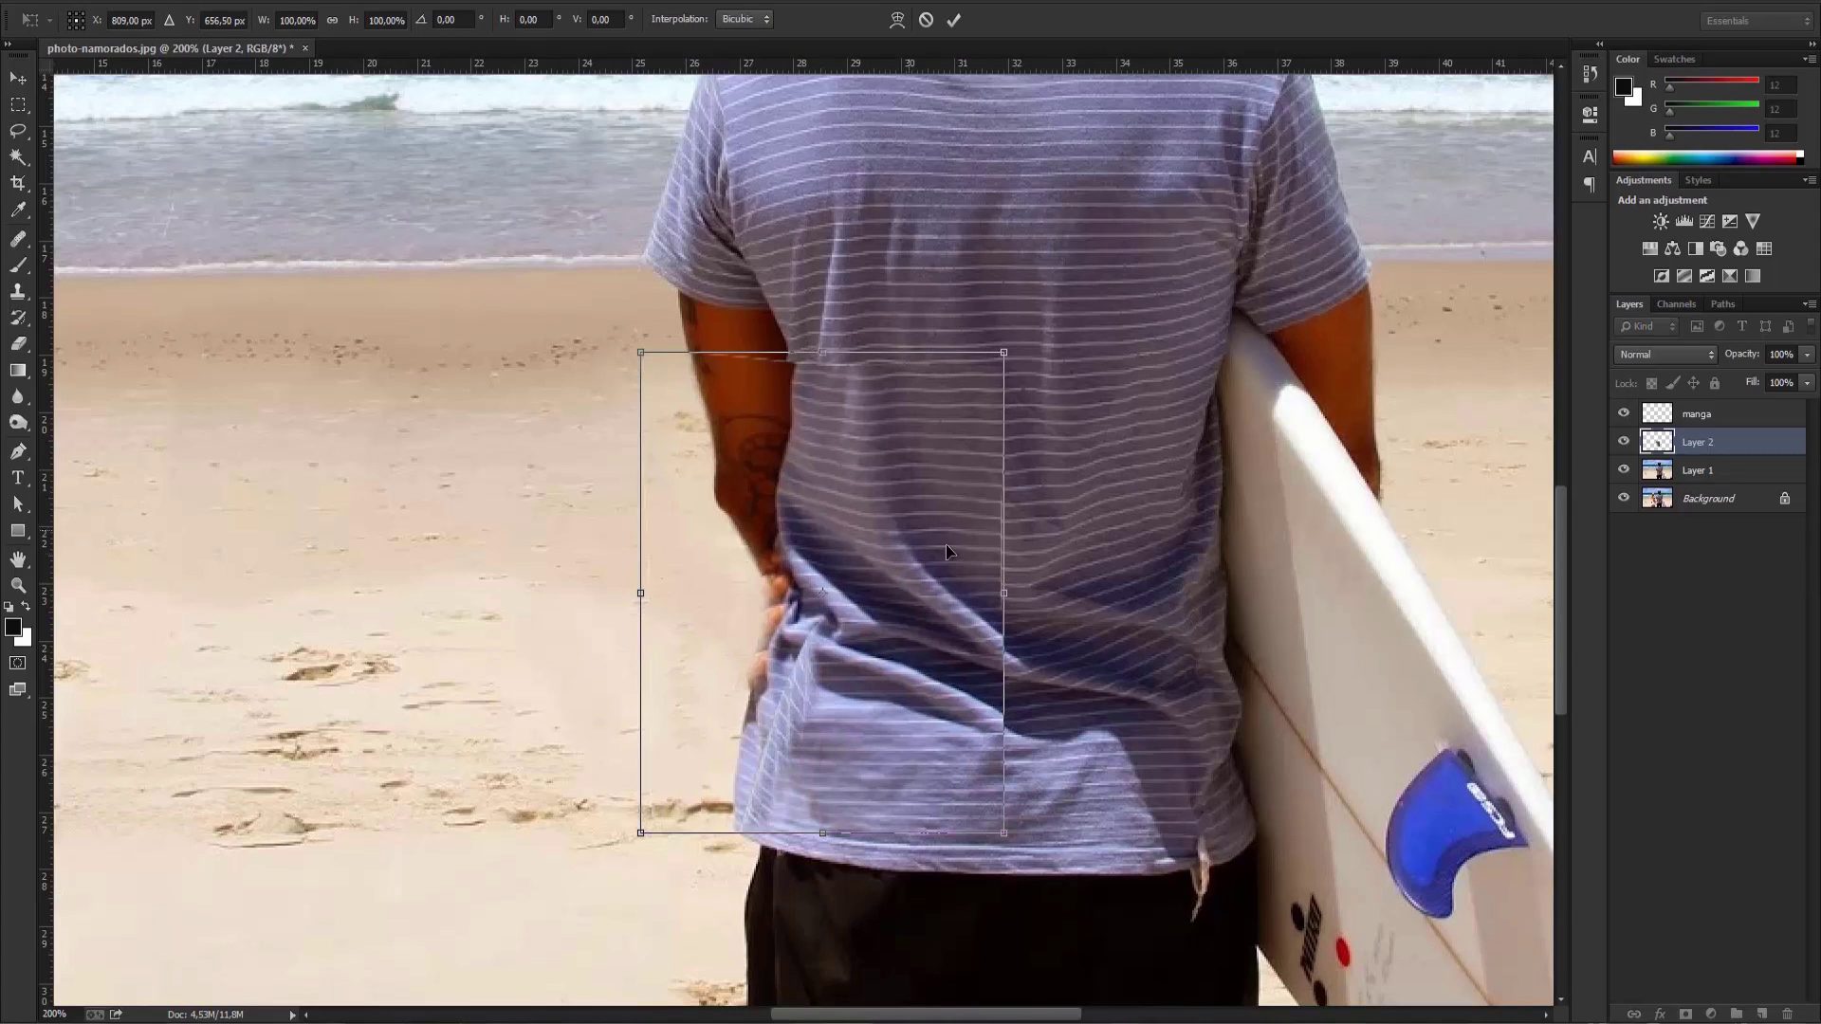
left_click_drag(1003, 592, 987, 582)
left_click(16, 78)
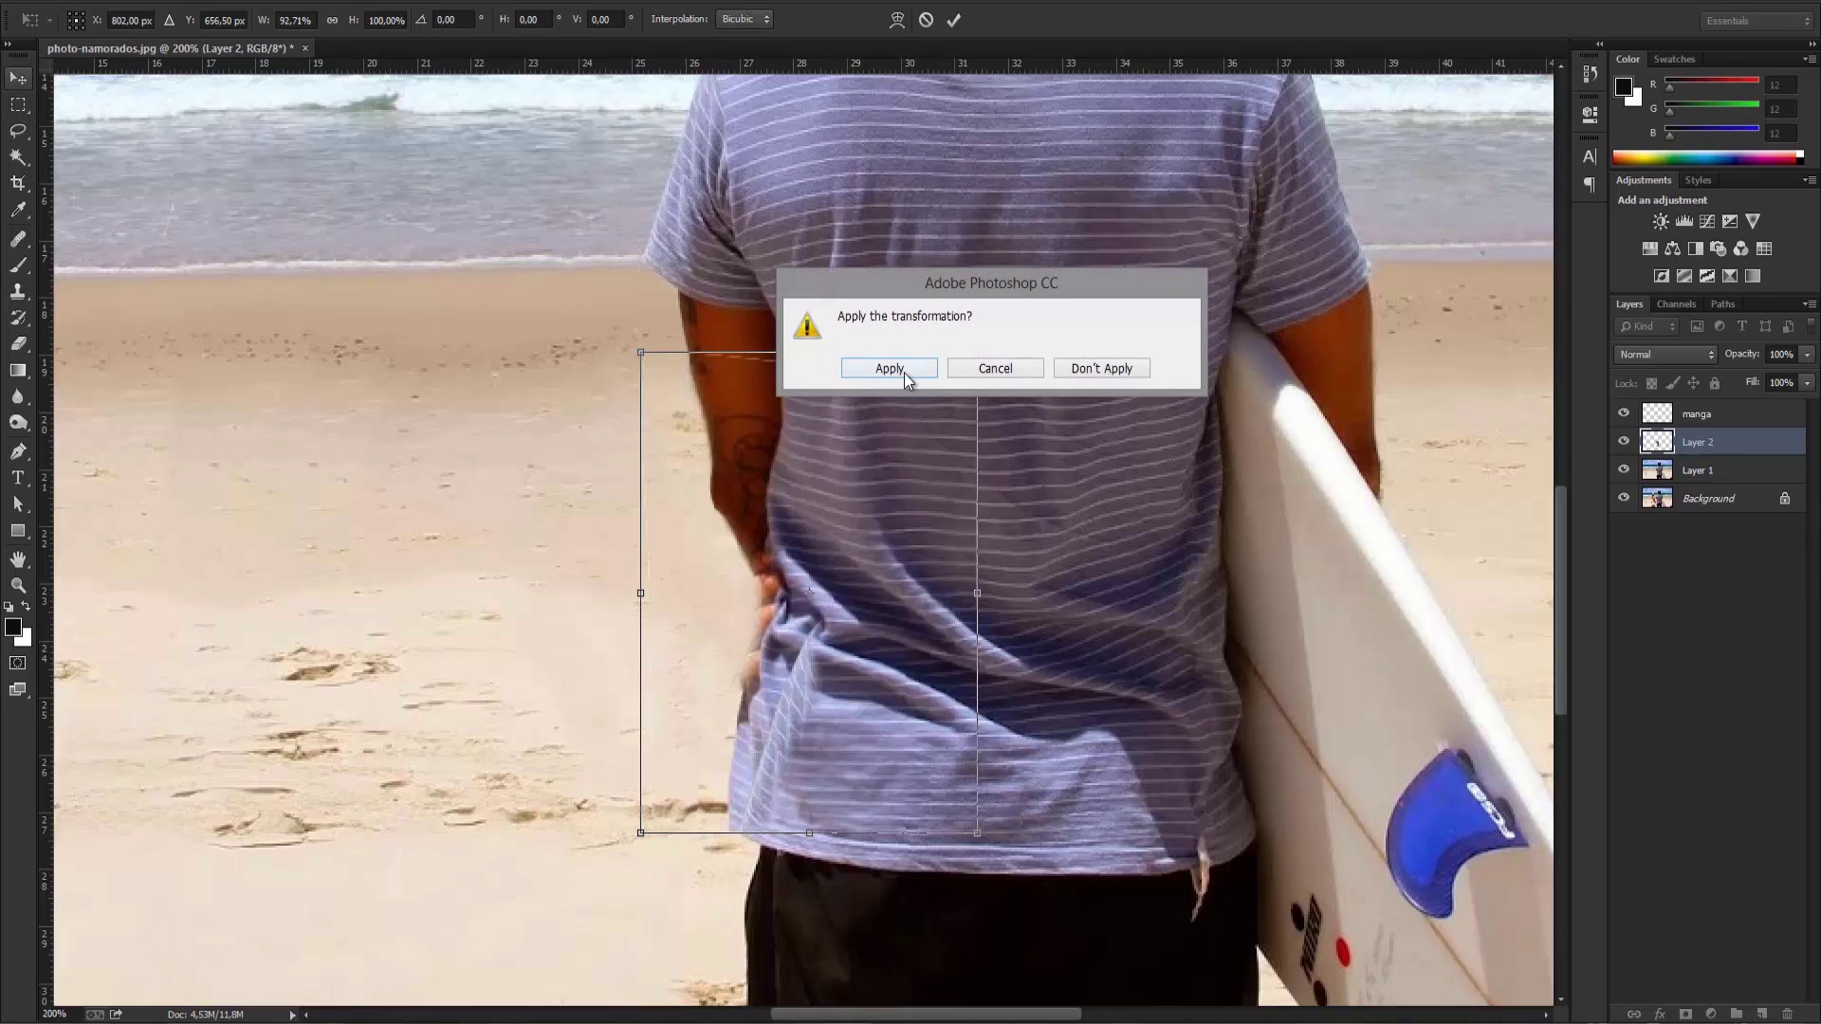
left_click(889, 369)
left_click_drag(822, 403, 832, 412)
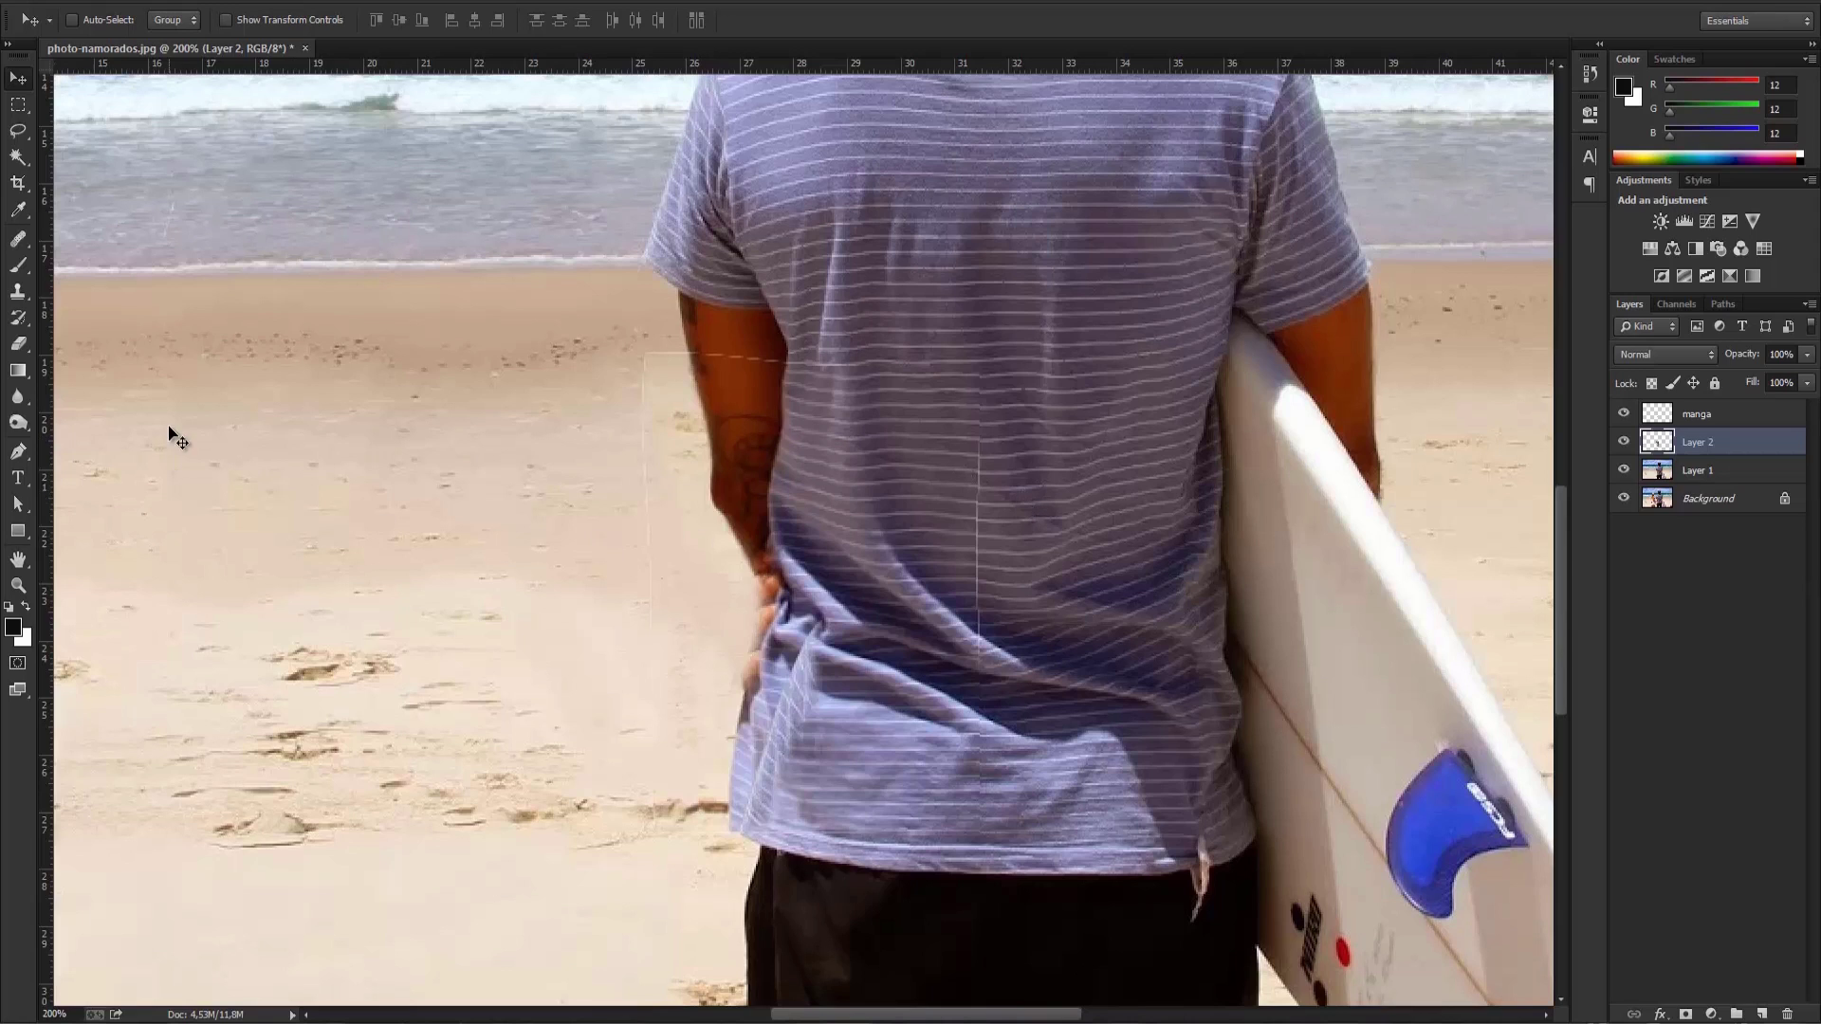
Step: Erase the visible seams around the warped piece on the sand, arm and shirt, using a 13 px Eraser at 91% opacity
left_click(19, 344)
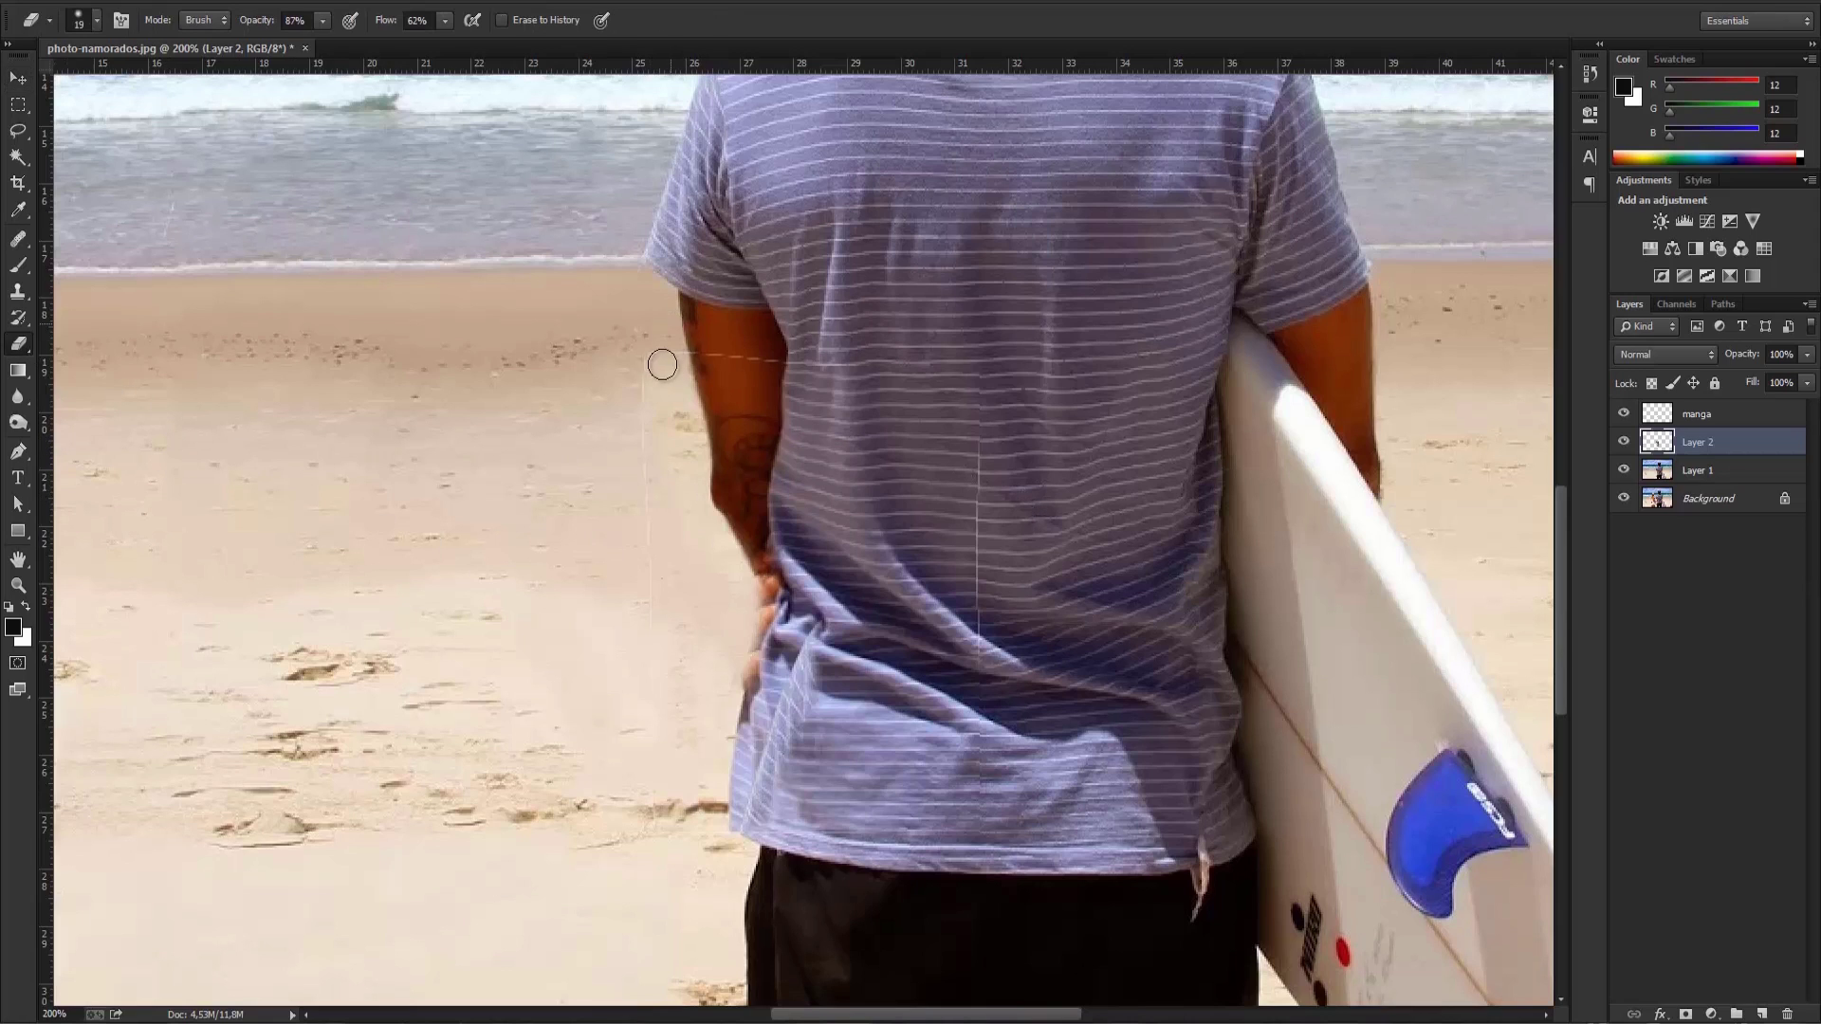
mouse_move(756, 346)
left_mouse_down()
mouse_move(632, 331)
mouse_move(651, 552)
mouse_move(656, 416)
mouse_move(652, 628)
left_mouse_up()
left_click(96, 20)
left_click_drag(116, 81, 123, 80)
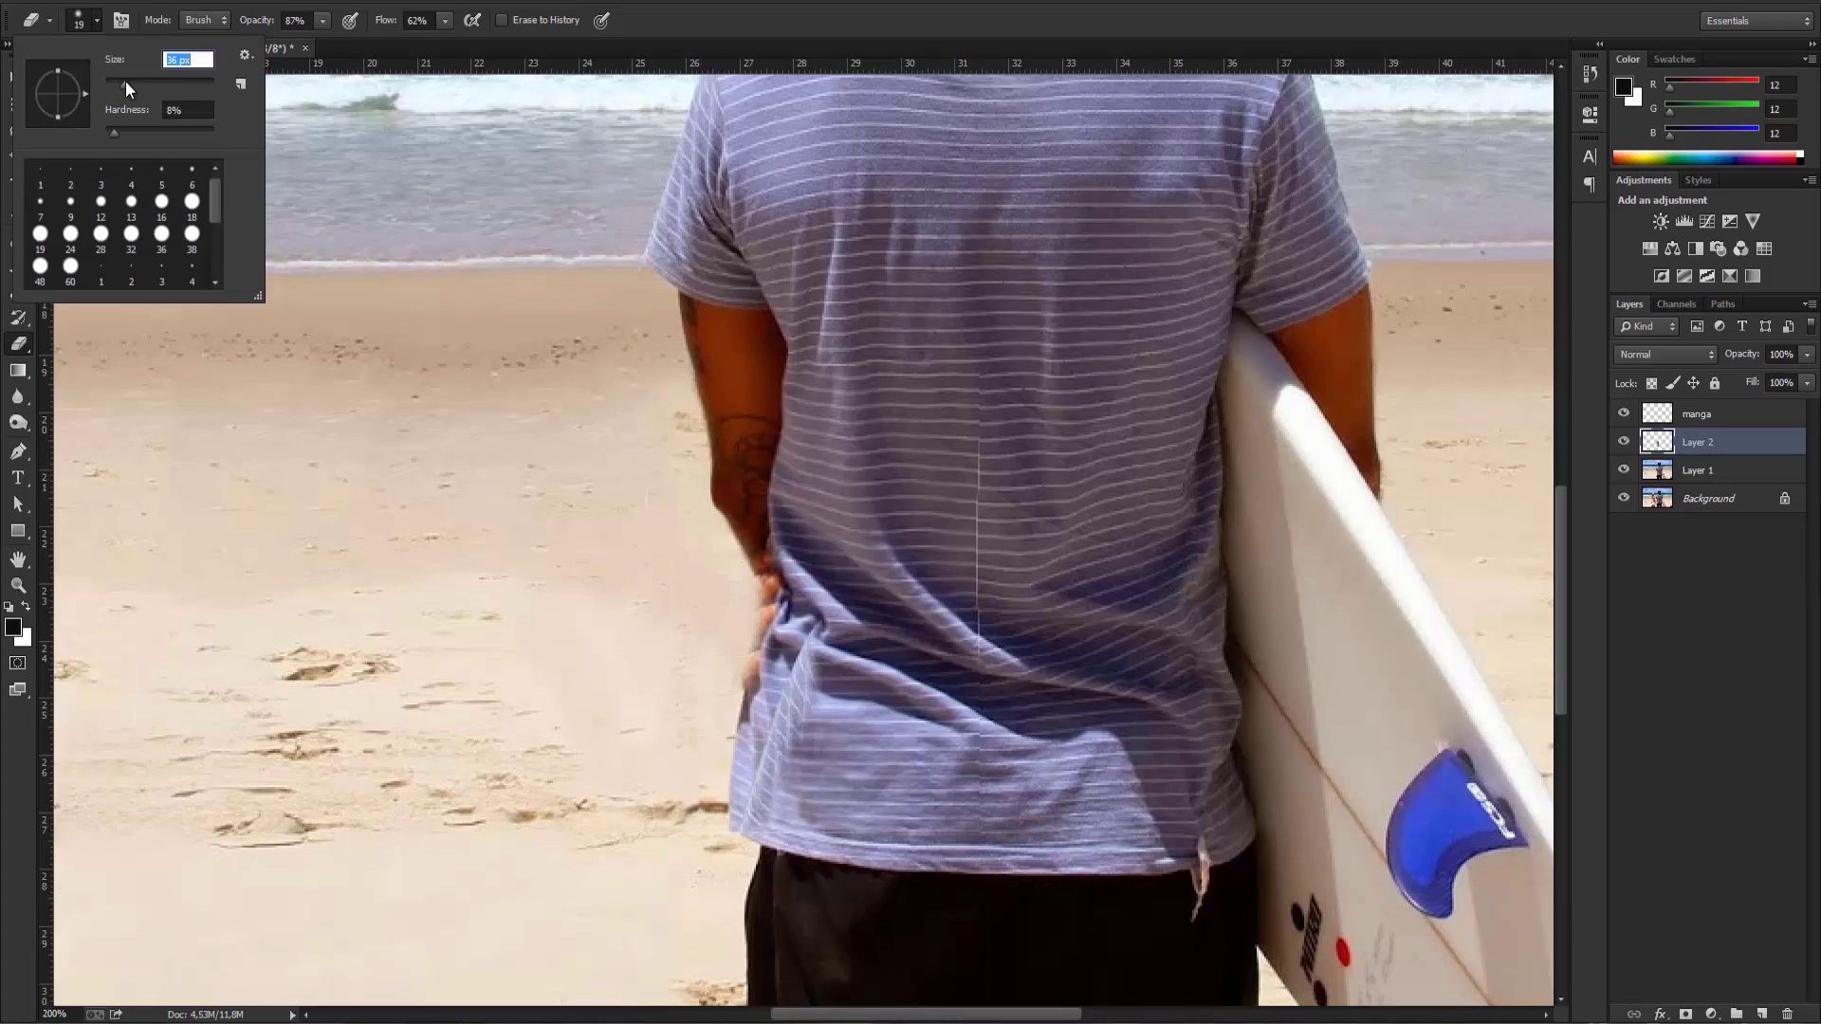
type("13")
key("Tab")
left_click_drag(323, 20, 326, 44)
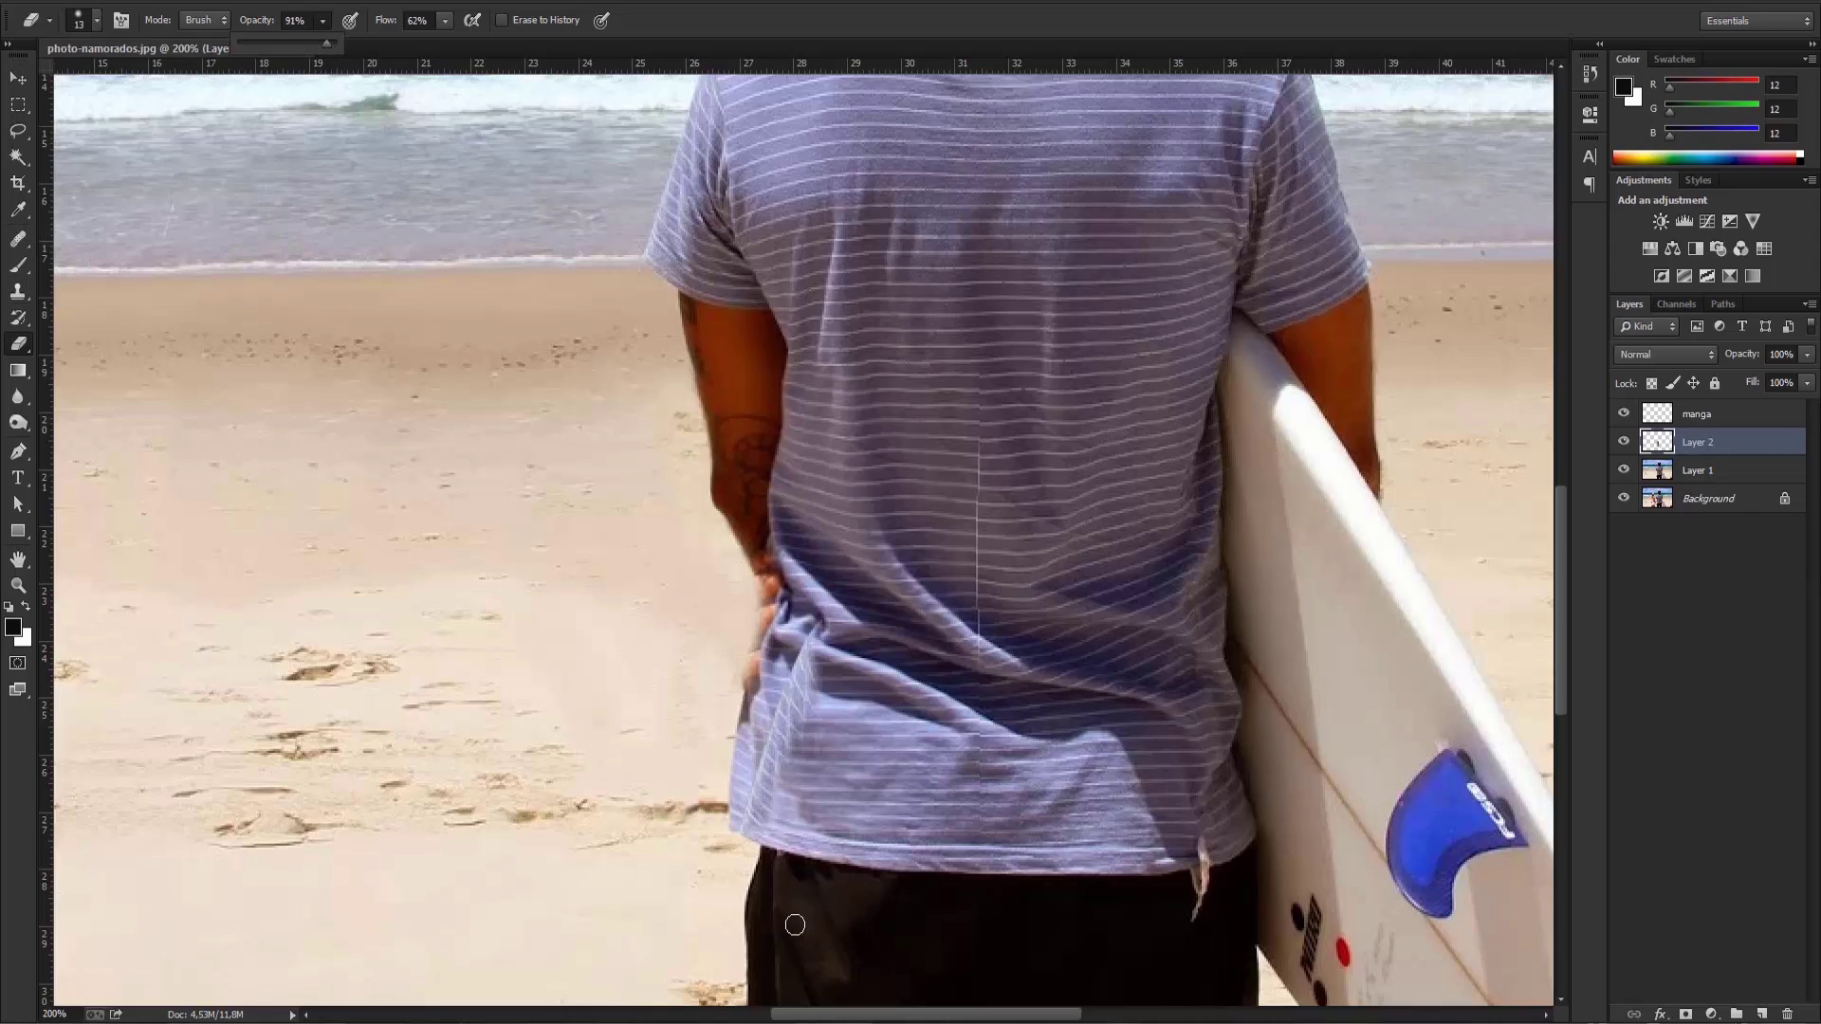
left_click(679, 766)
left_click_drag(727, 614, 800, 540)
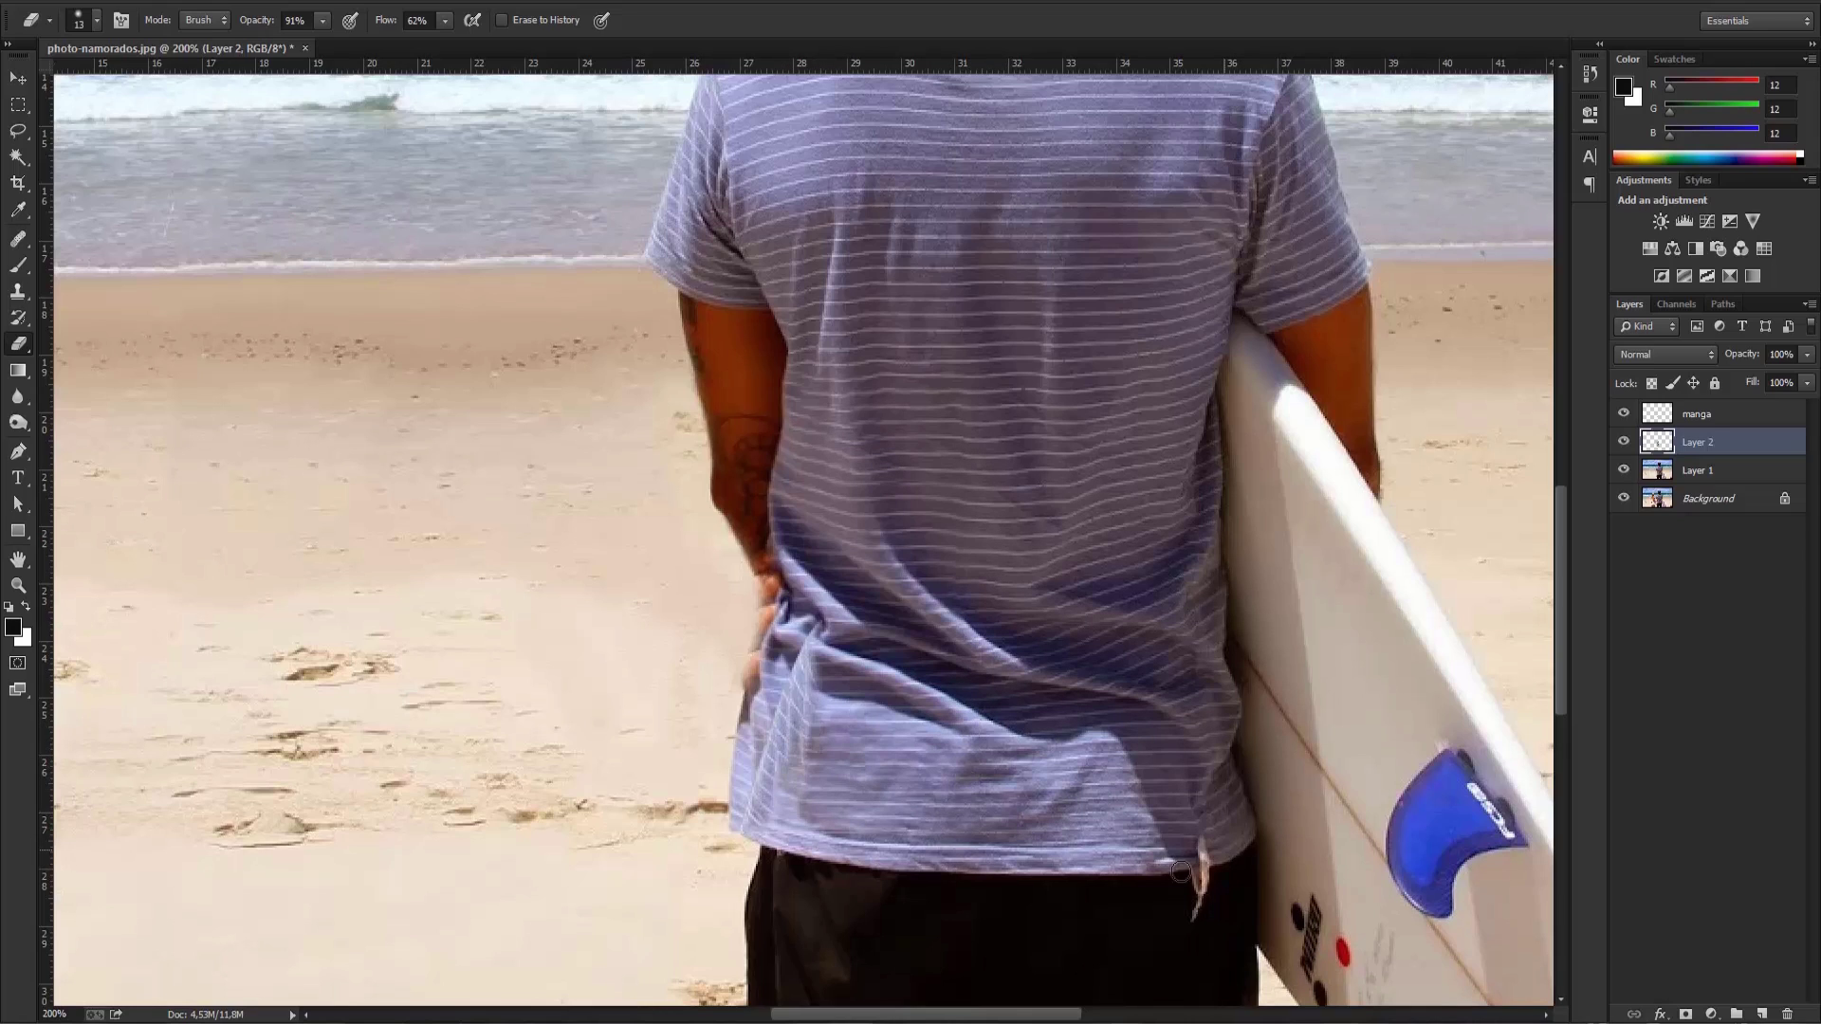
Step: Transform the manga layer to cover the hand and hip edge, scaled to about 171% by 118% and rotated -15.57°
left_click(10, 80)
left_click(1695, 415)
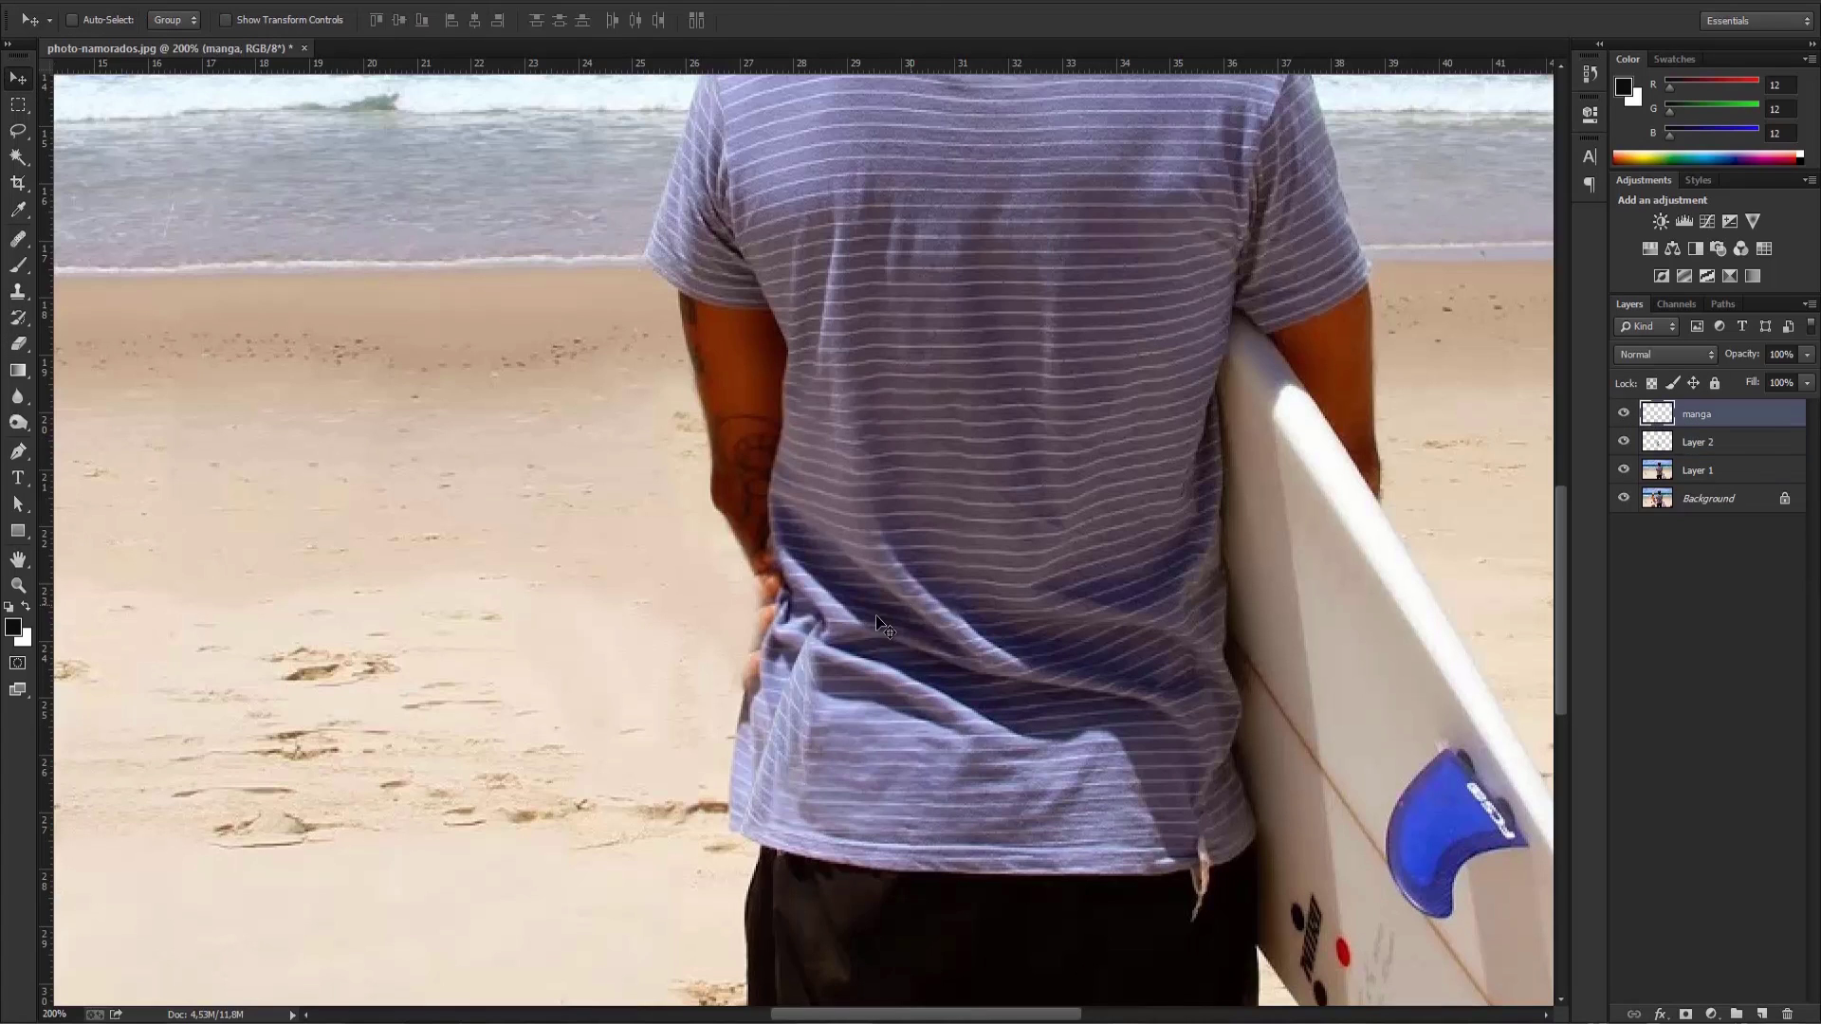
key("ctrl+t")
left_click_drag(778, 666, 751, 657)
left_click_drag(870, 645, 784, 562)
left_click_drag(732, 830, 707, 834)
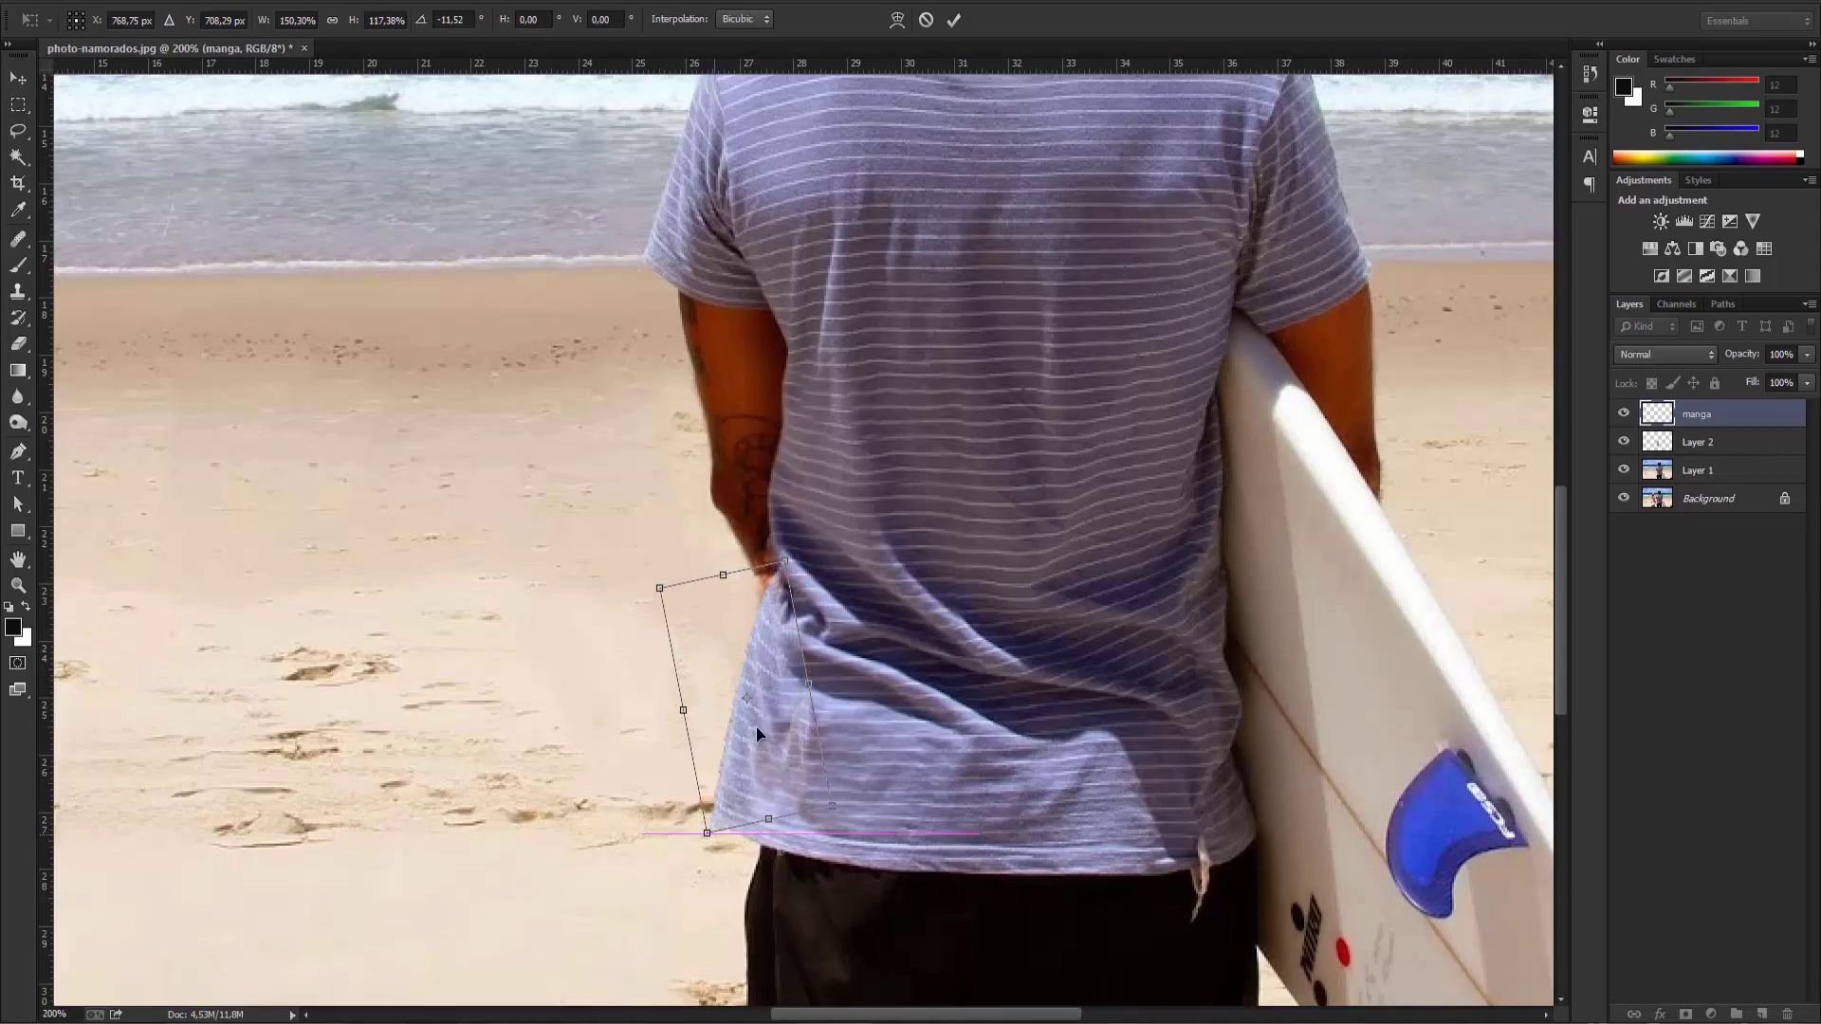
left_click_drag(799, 587, 841, 574)
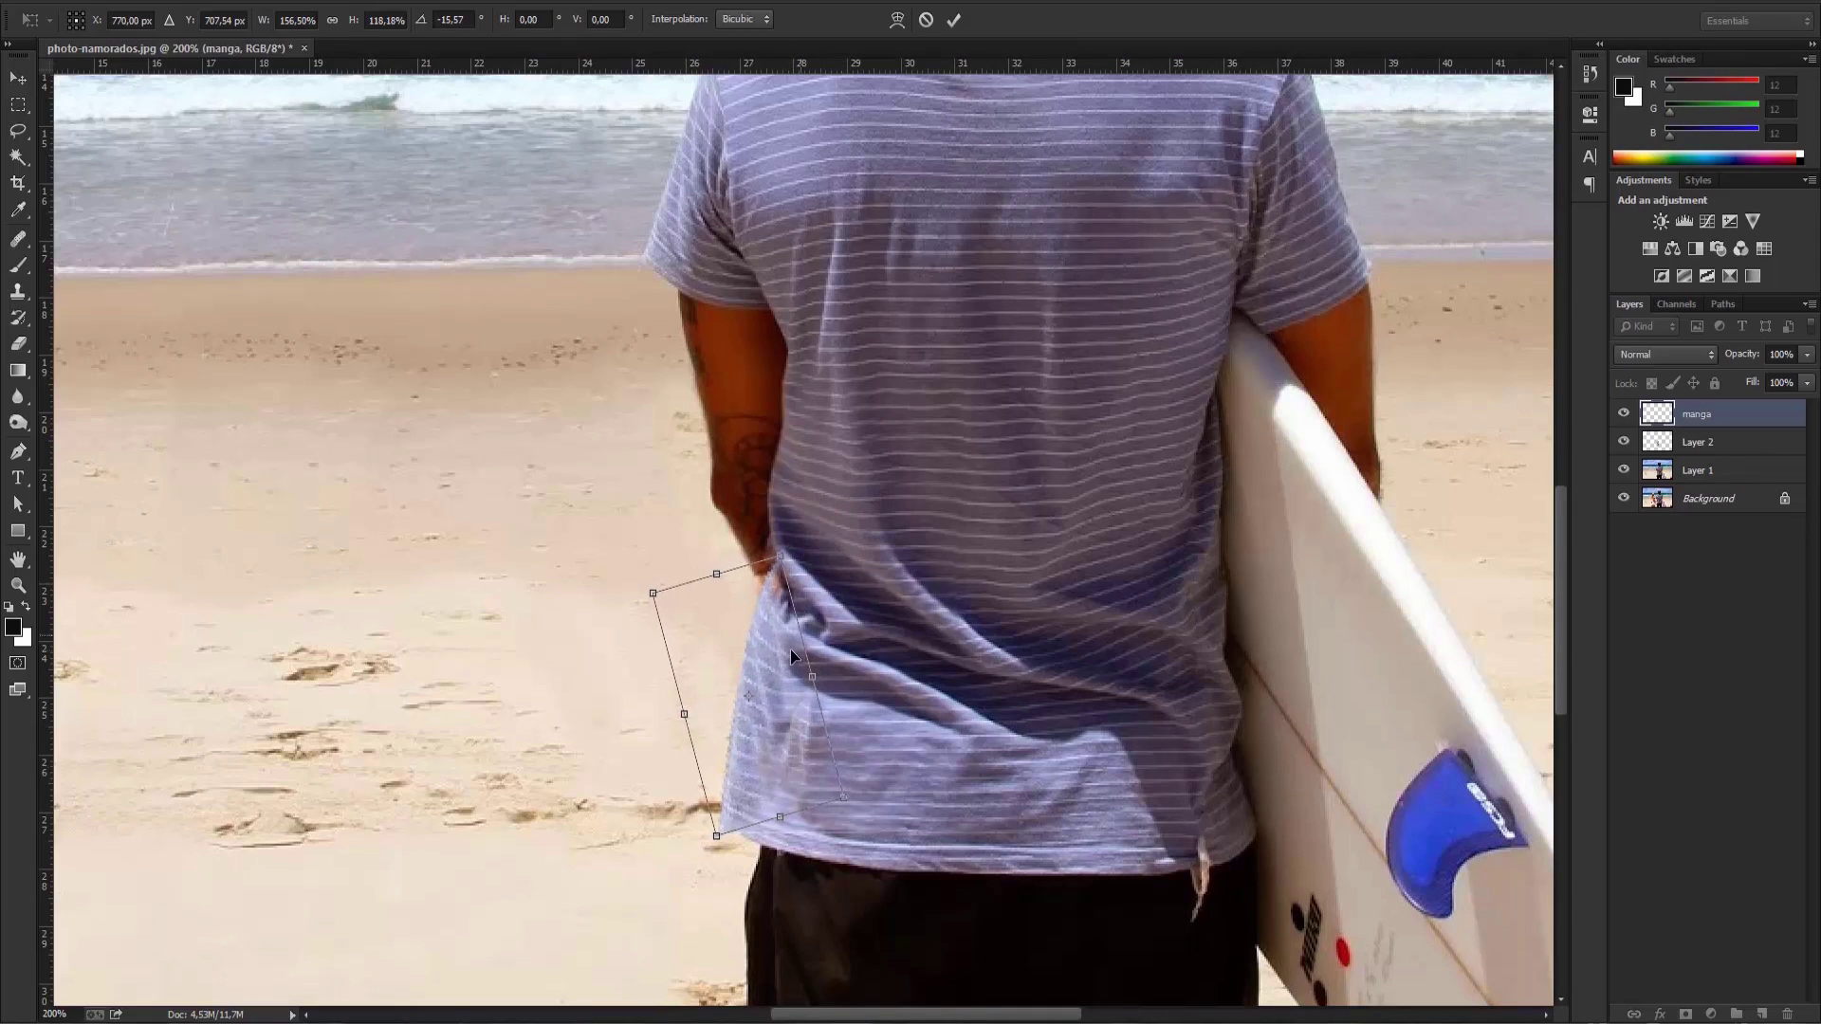
left_click_drag(812, 677, 814, 672)
key("Right")
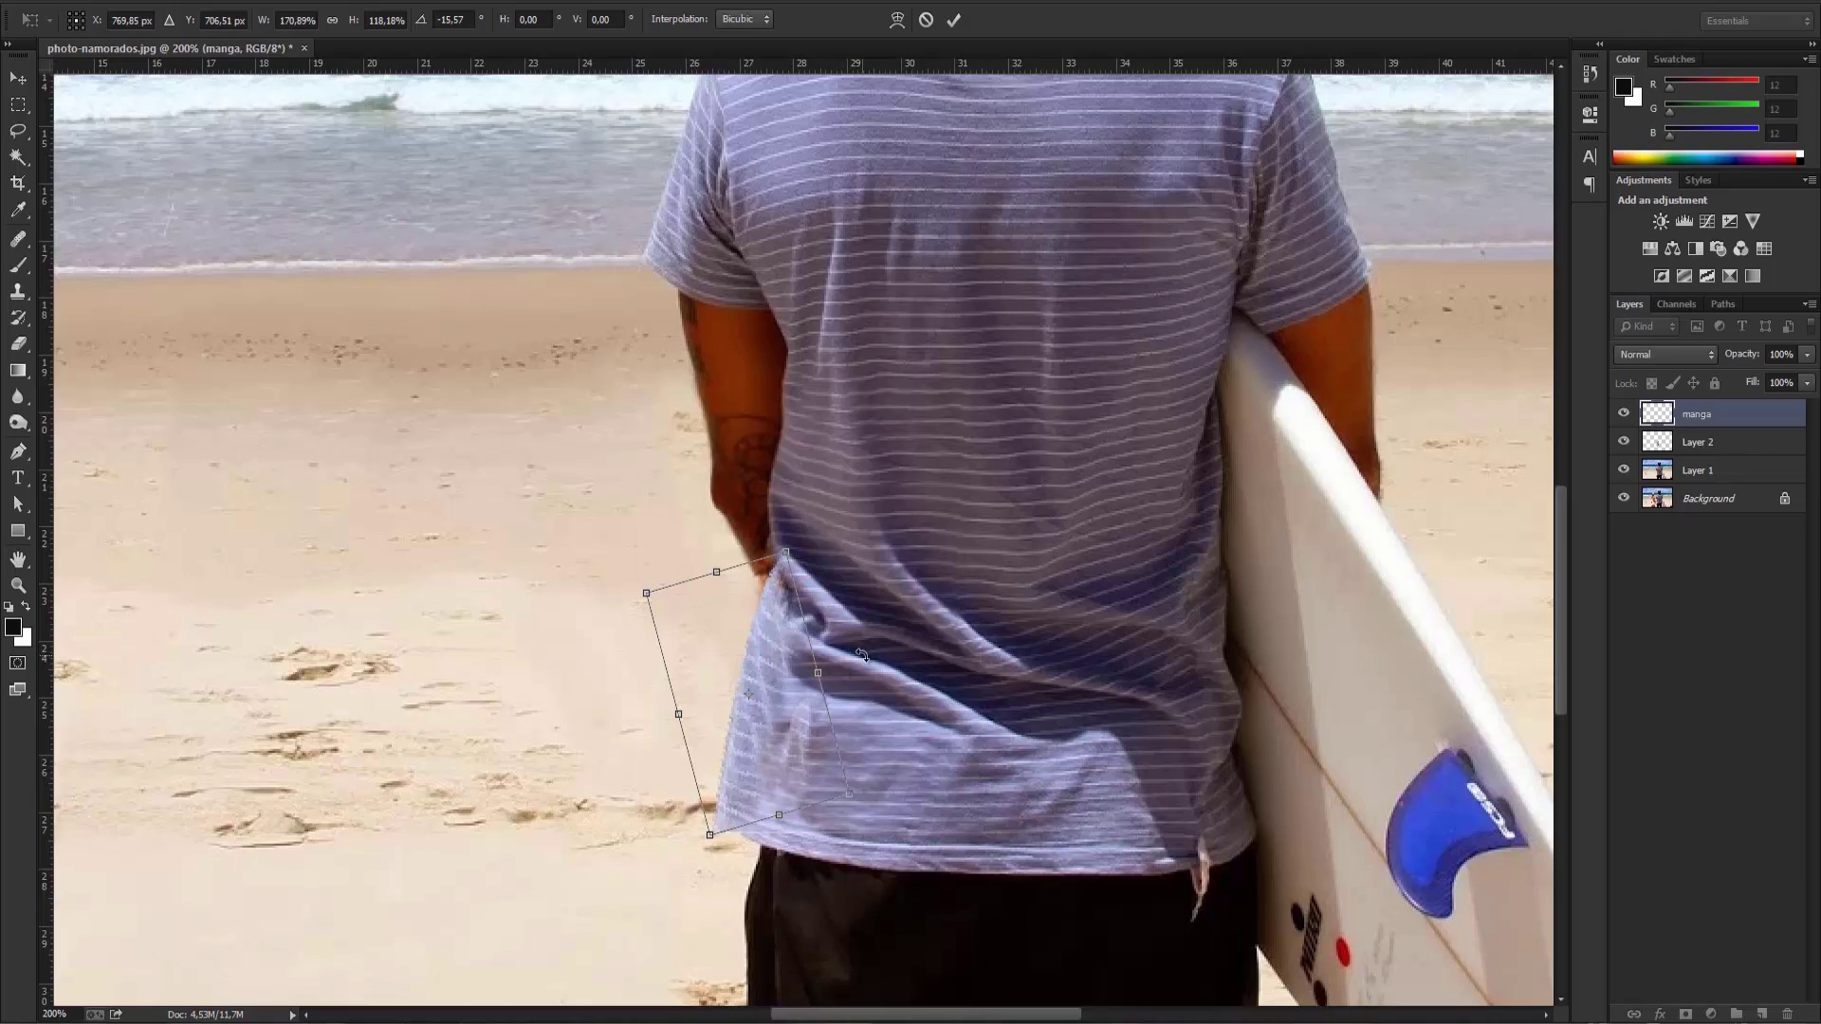
key("Right")
left_click(13, 78)
left_click(905, 372)
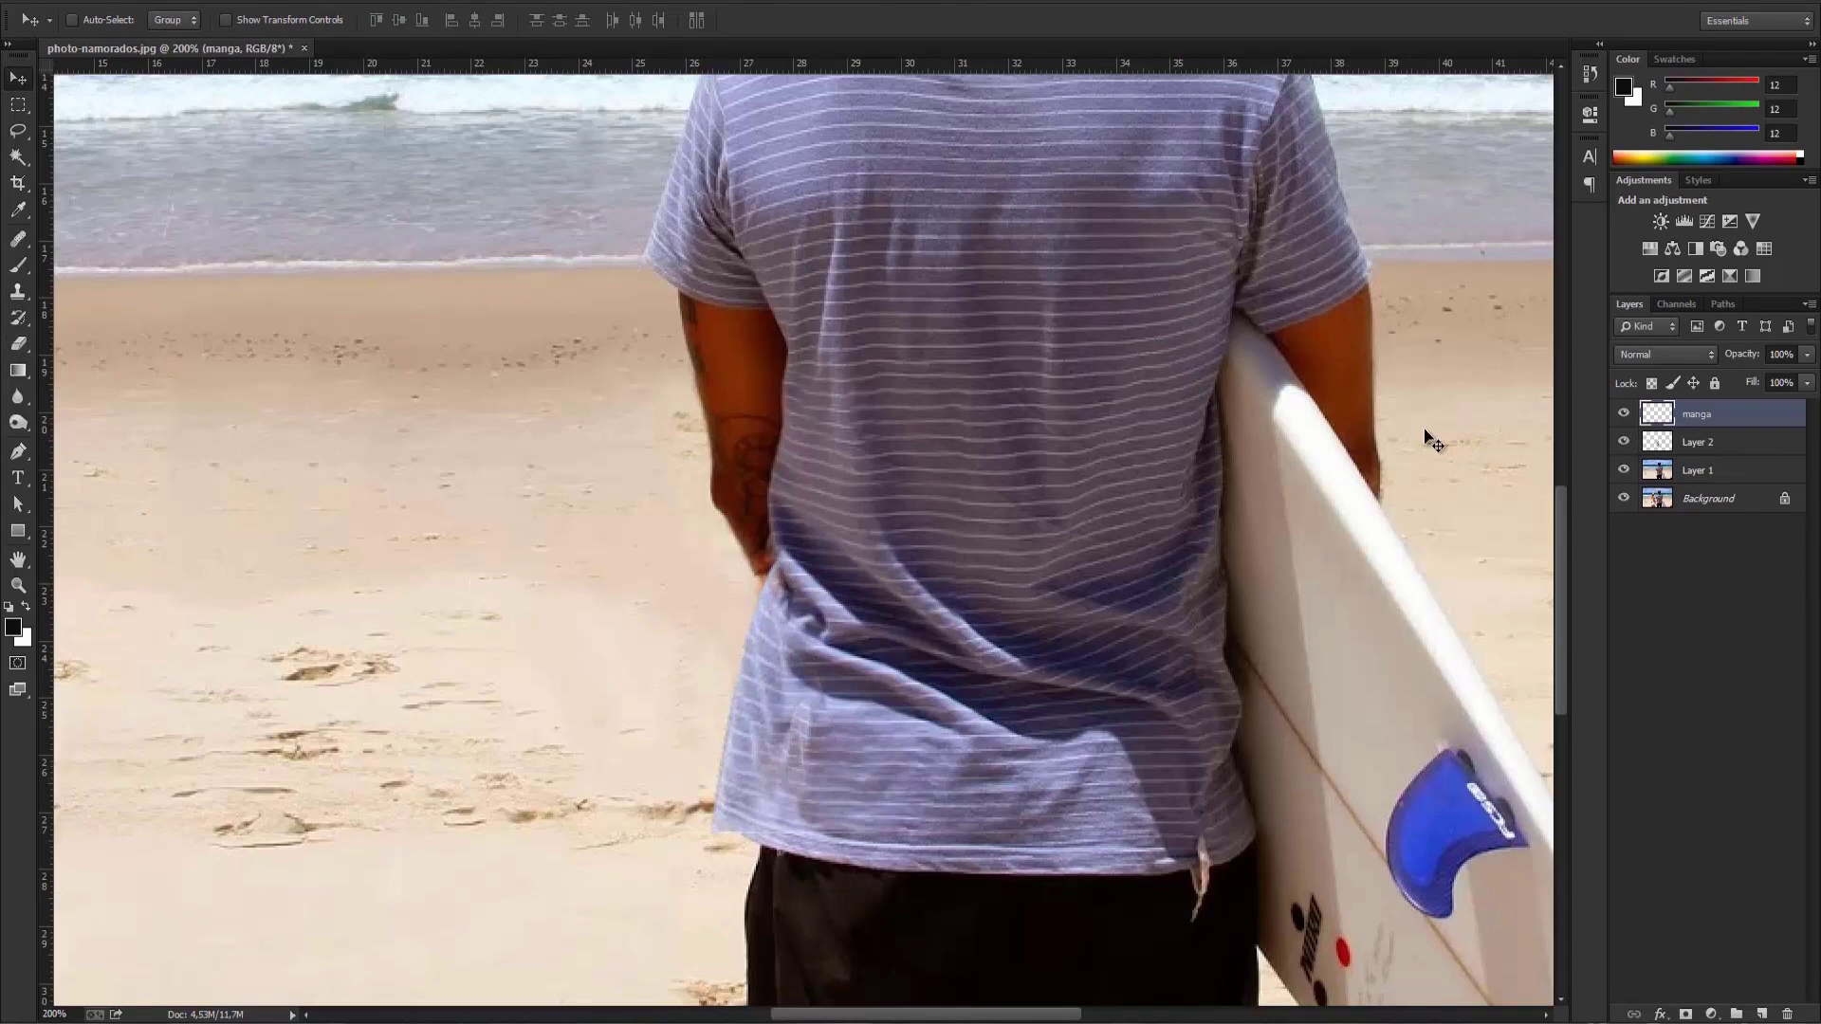
Step: Add a Curves adjustment clipped to the manga layer, and raise the midtones of its RGB curve
key("ctrl+minus")
key("ctrl+minus")
key("ctrl+minus")
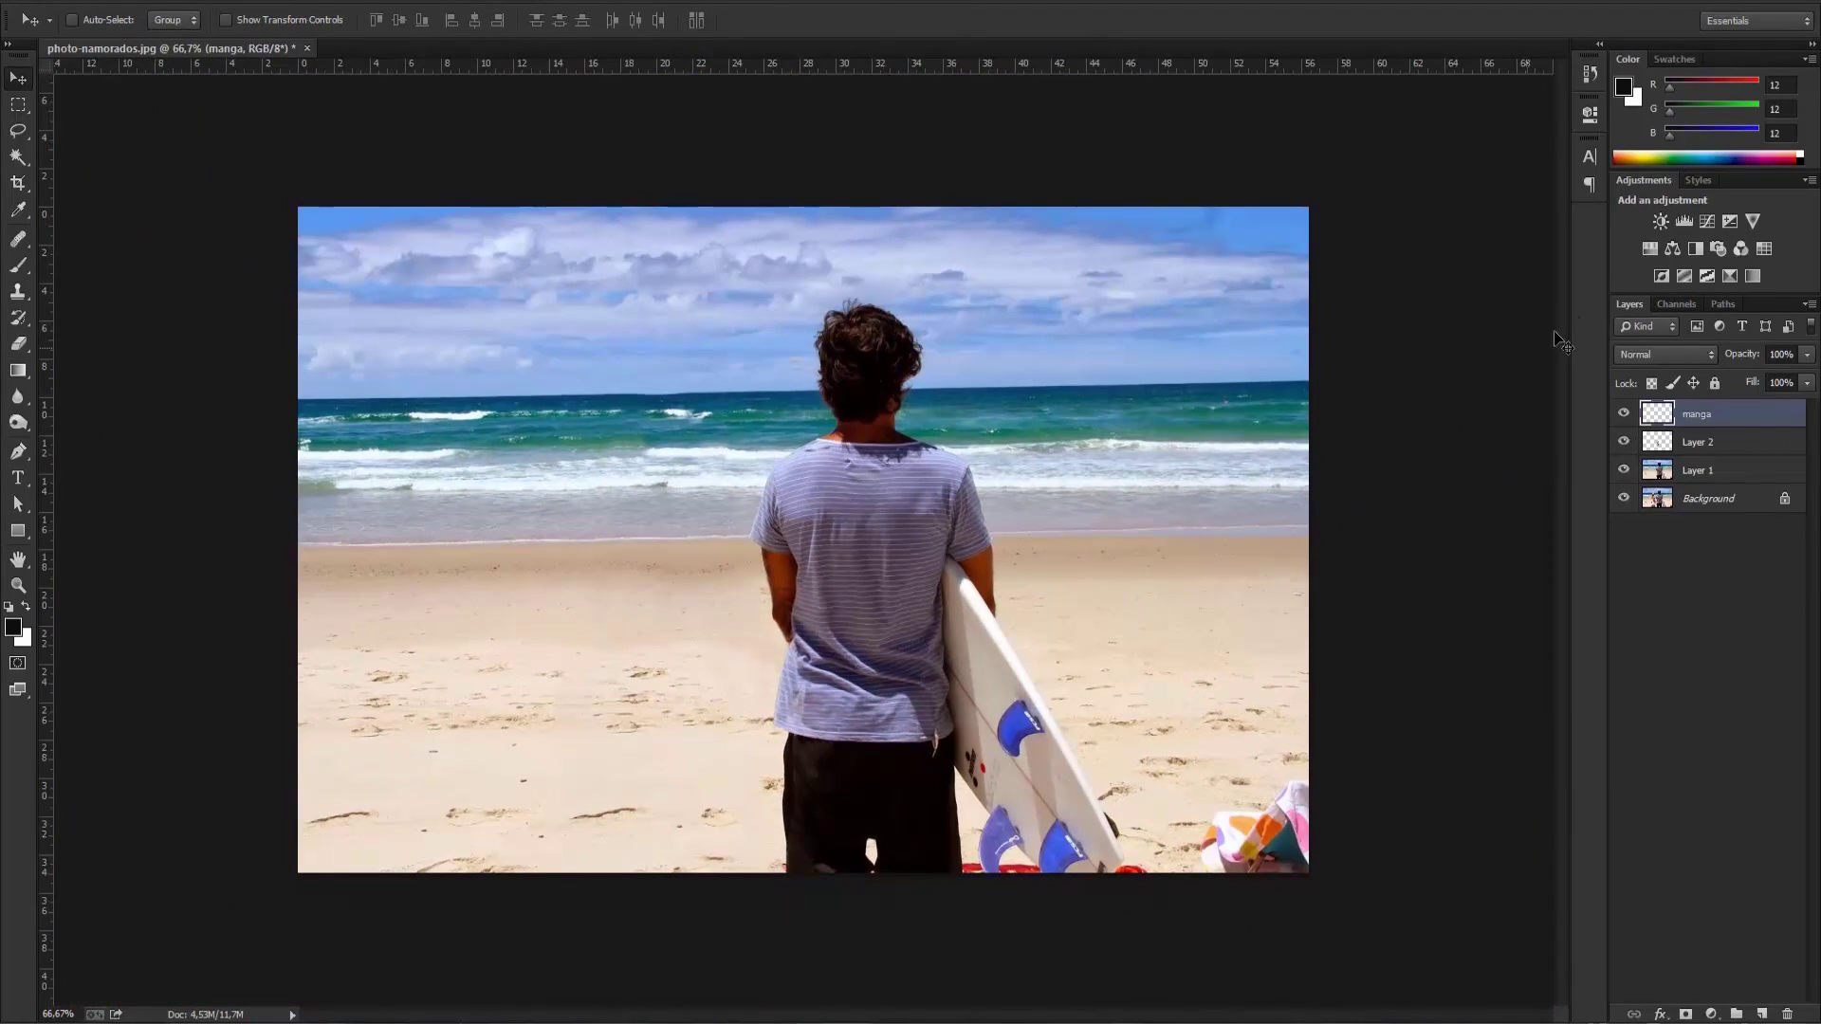
left_click(1705, 221)
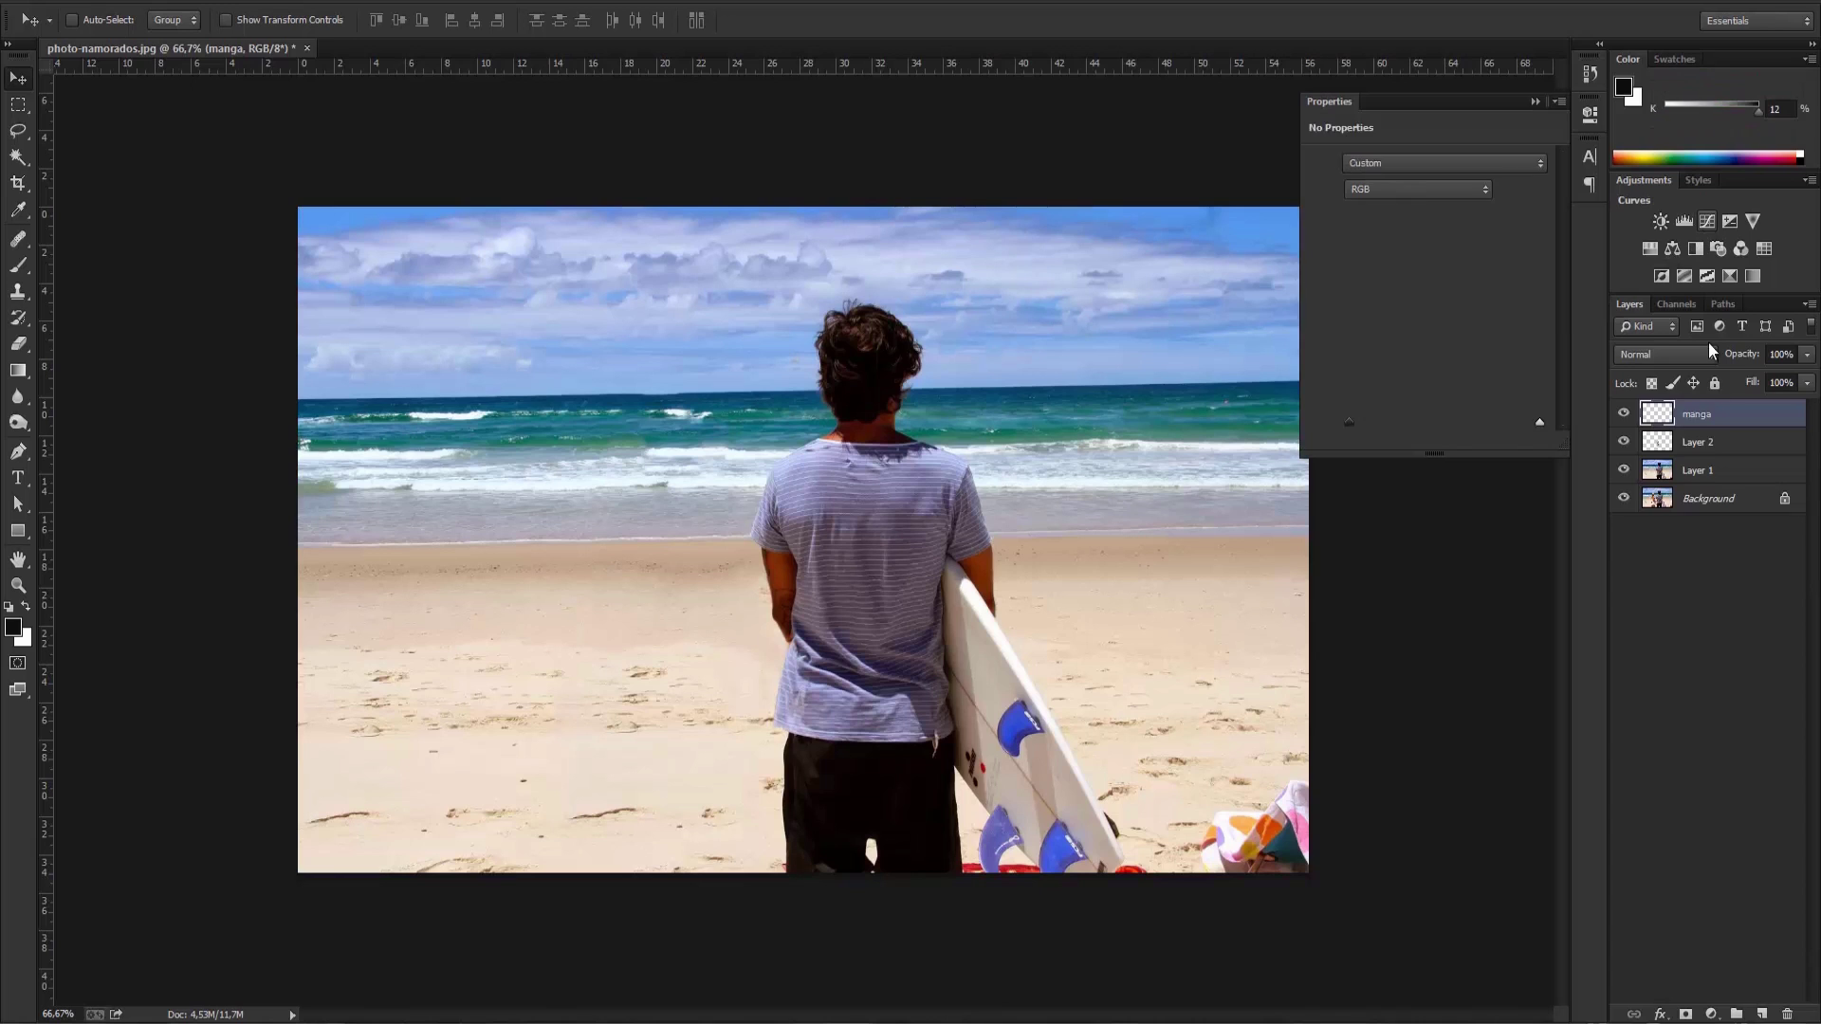
right_click(1742, 415)
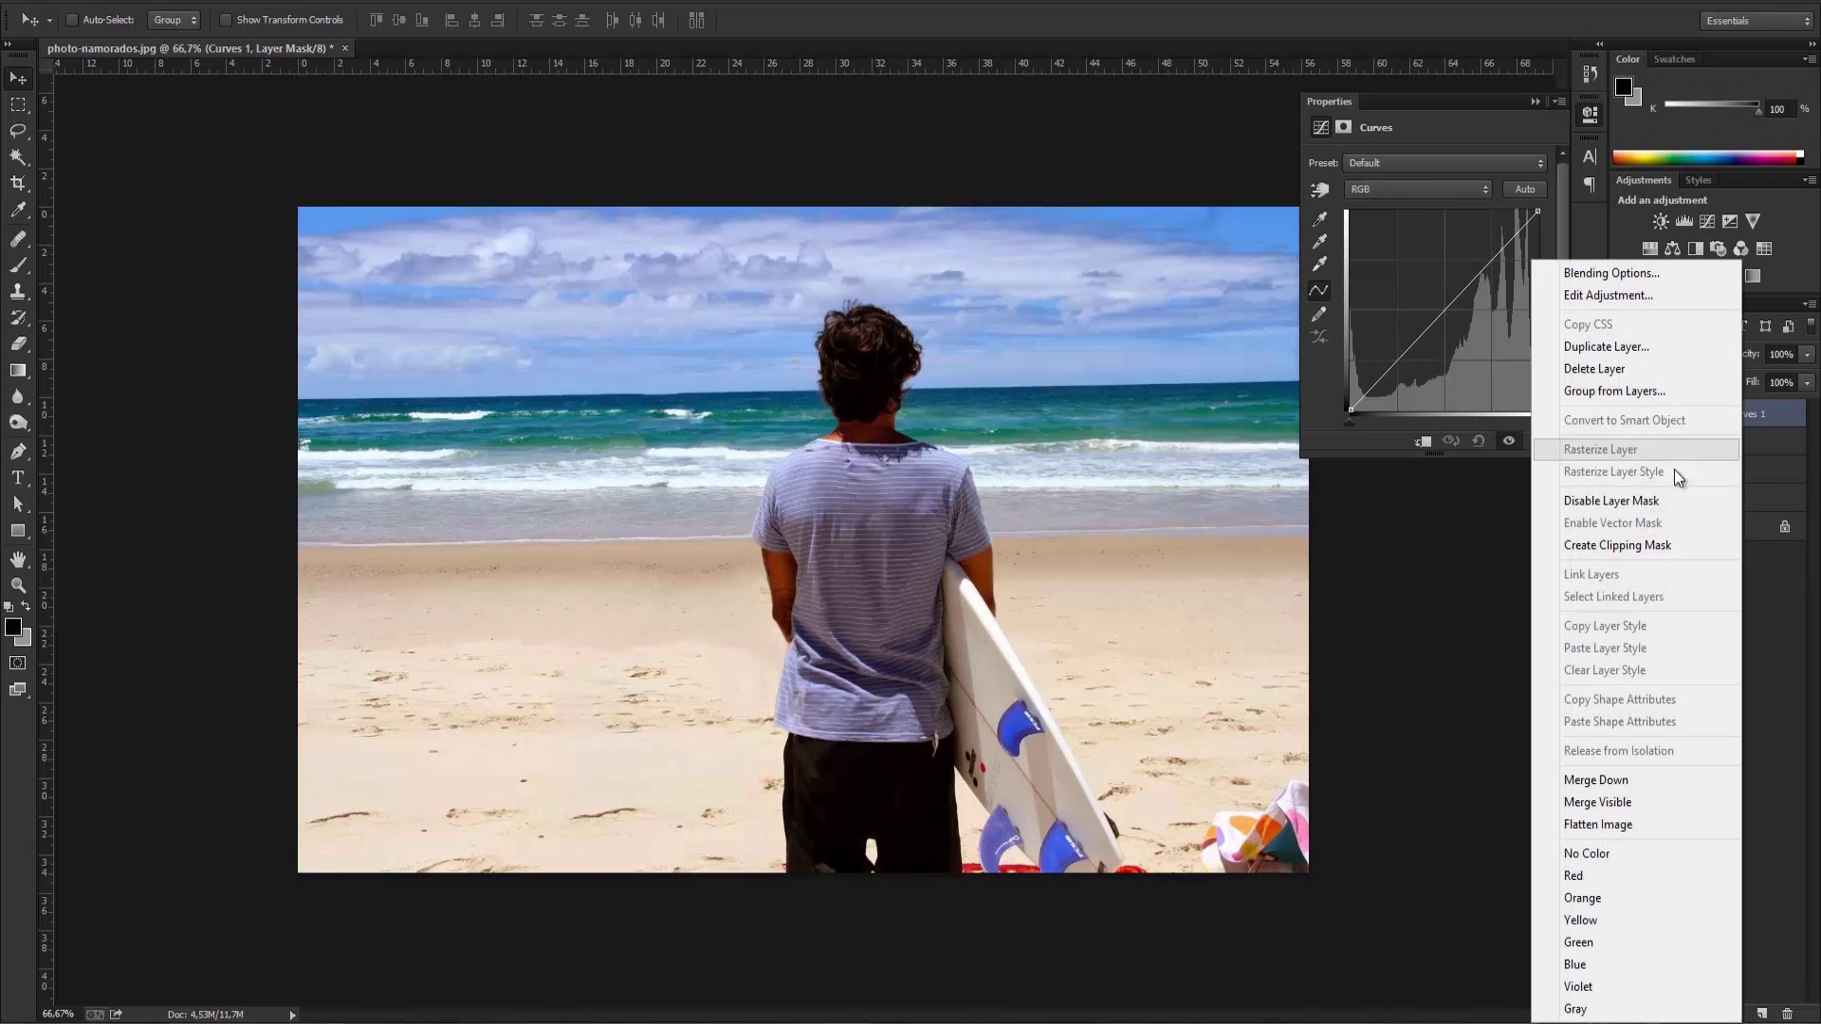
left_click(1596, 546)
left_click_drag(1457, 296, 1435, 299)
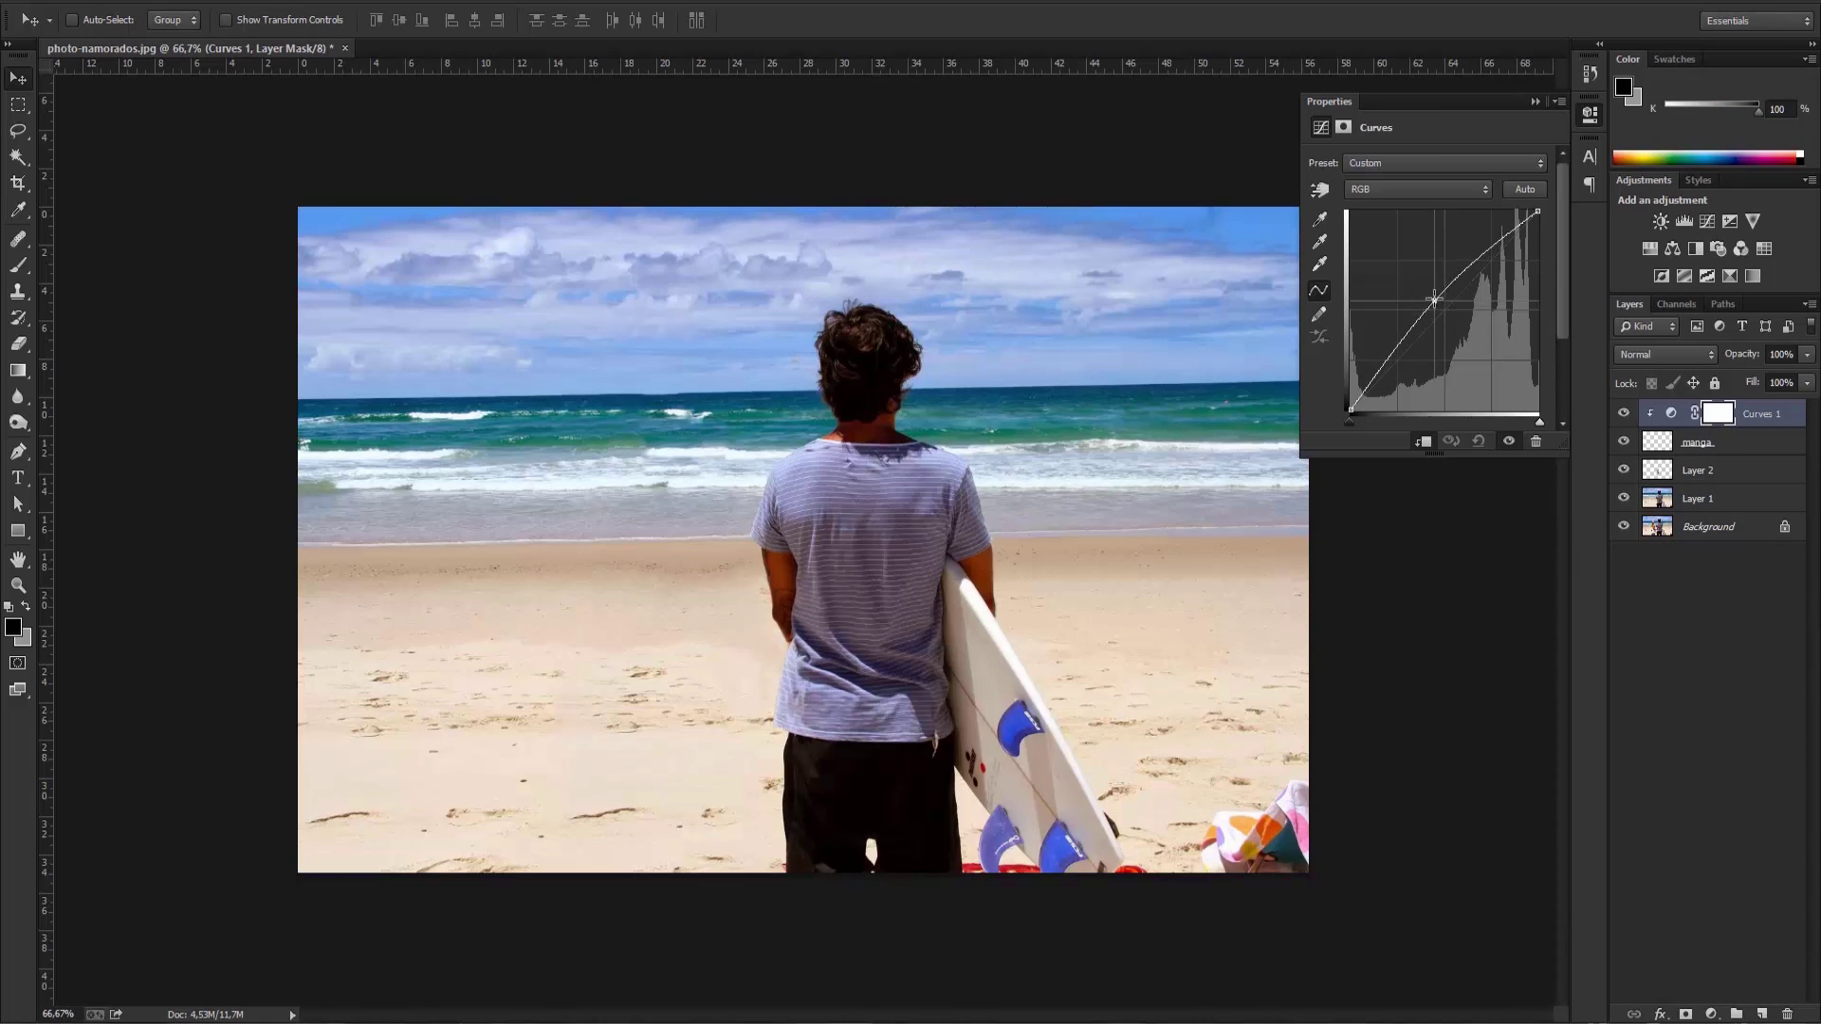
Step: Clone arm skin over the light spot where the wrist meets the shirt on Layer 2, using a 15 px Clone Stamp at 0% hardness
left_click(1534, 102)
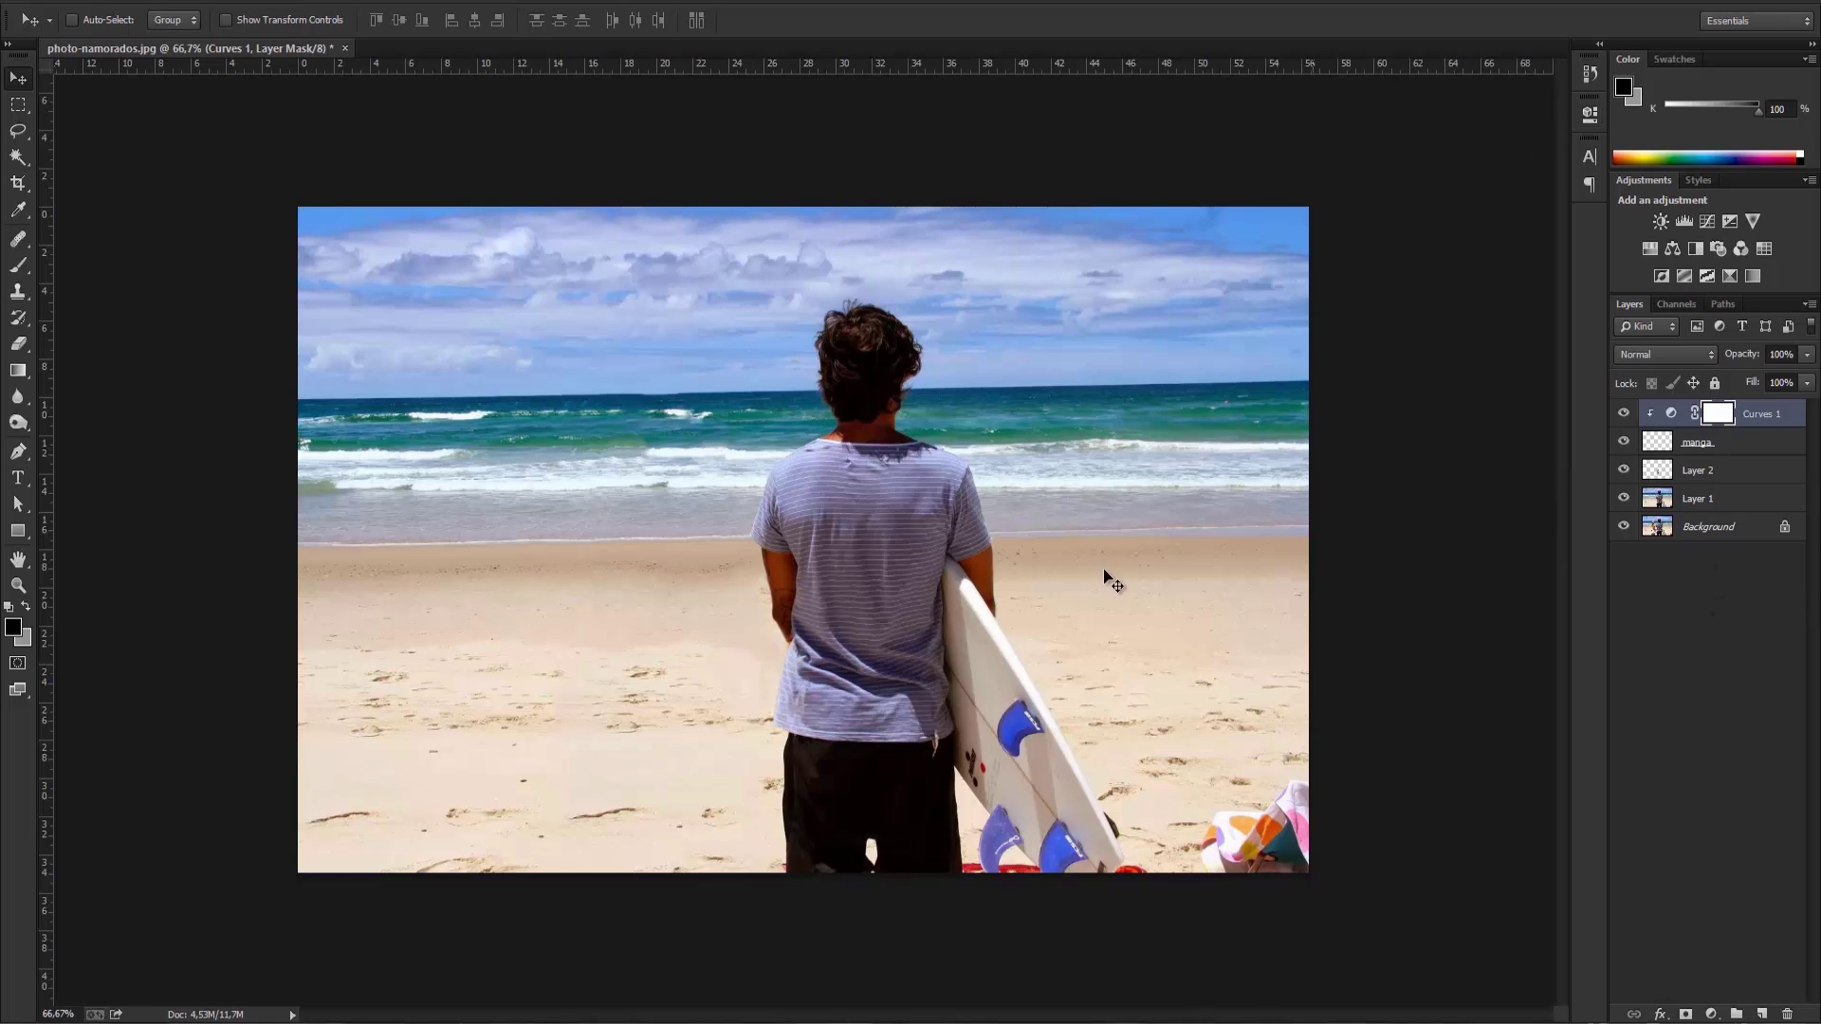
scroll(811, 546, "up", 3)
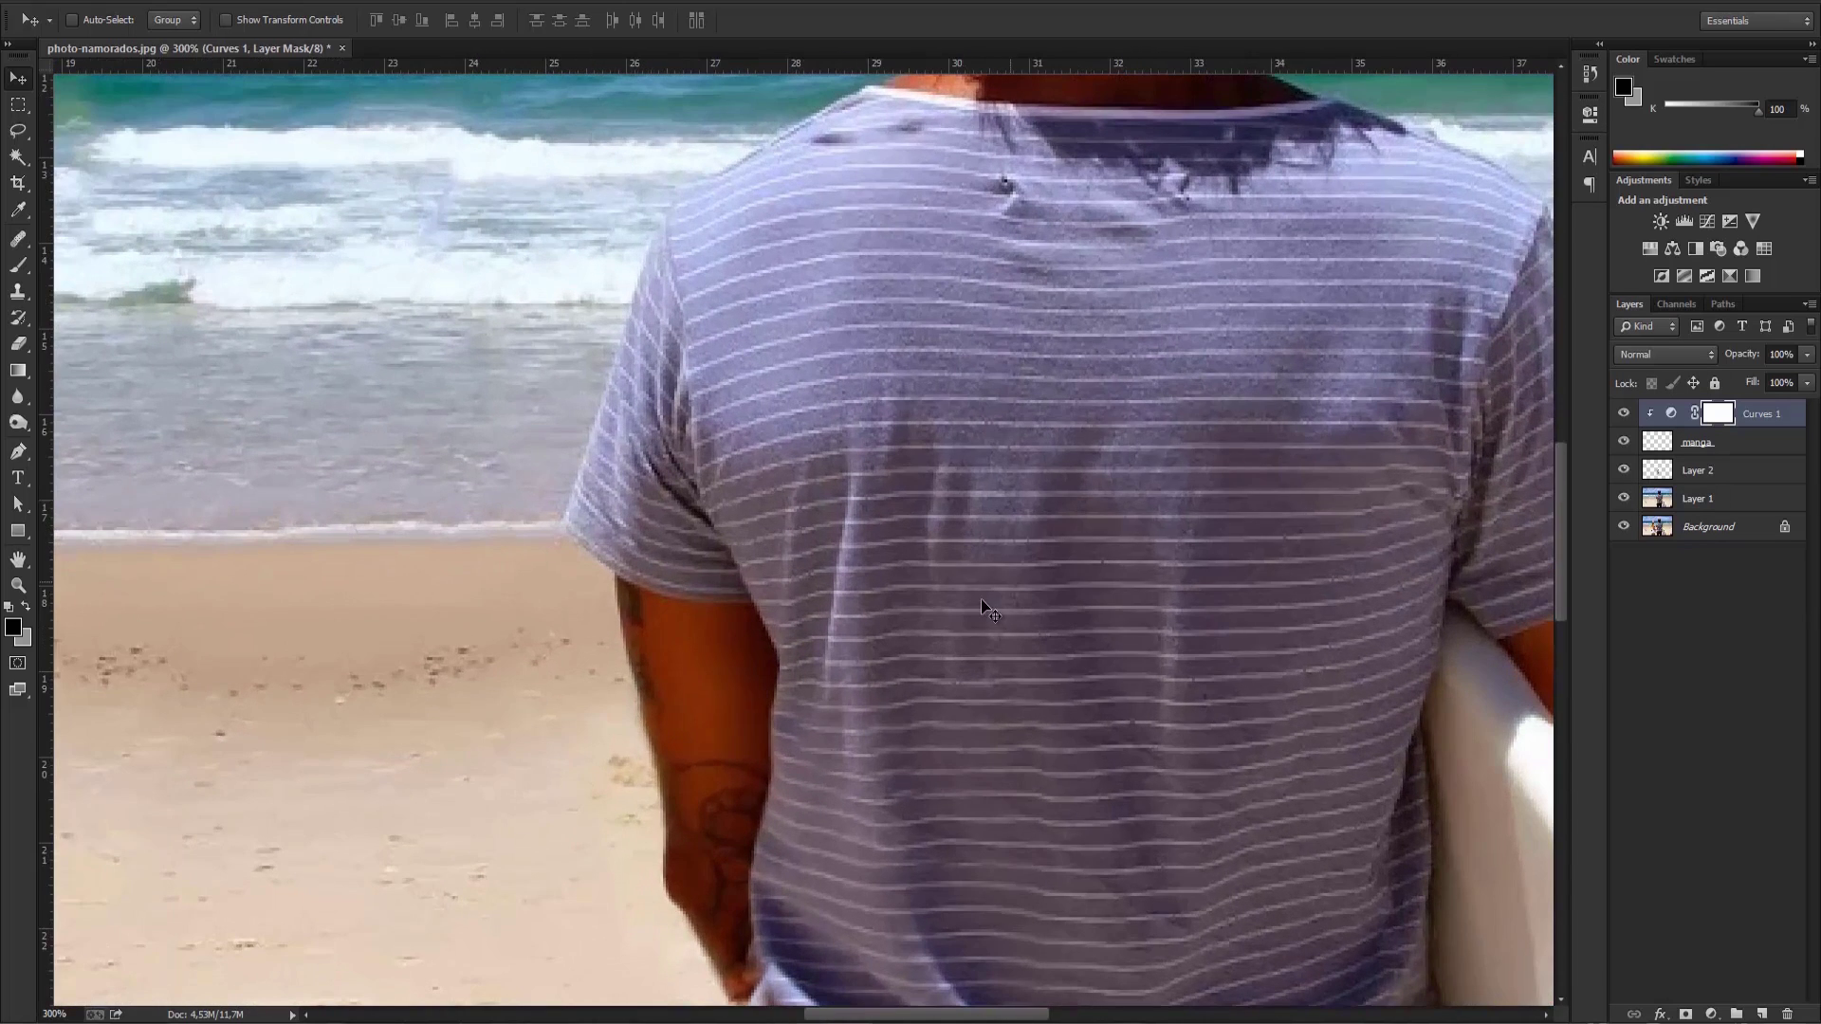
key("h")
left_click_drag(926, 558, 898, 407)
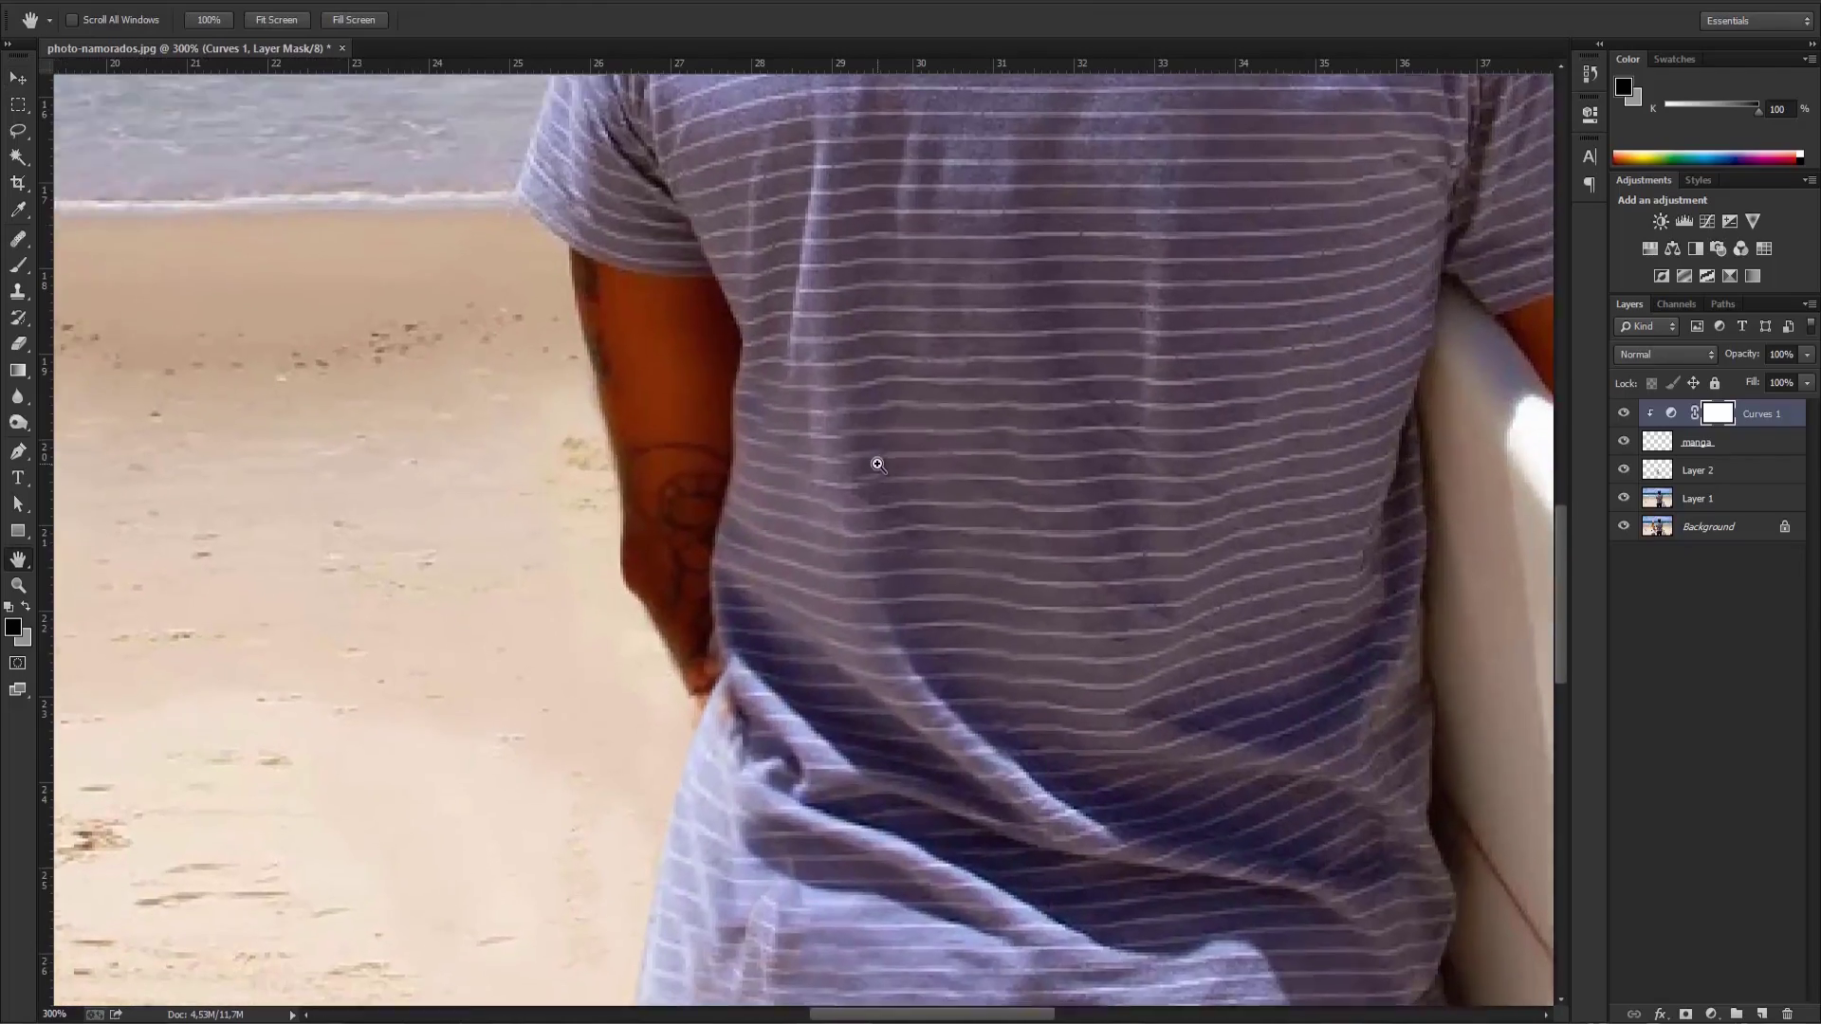
scroll(874, 459, "up", 2)
scroll(877, 464, "up", 1)
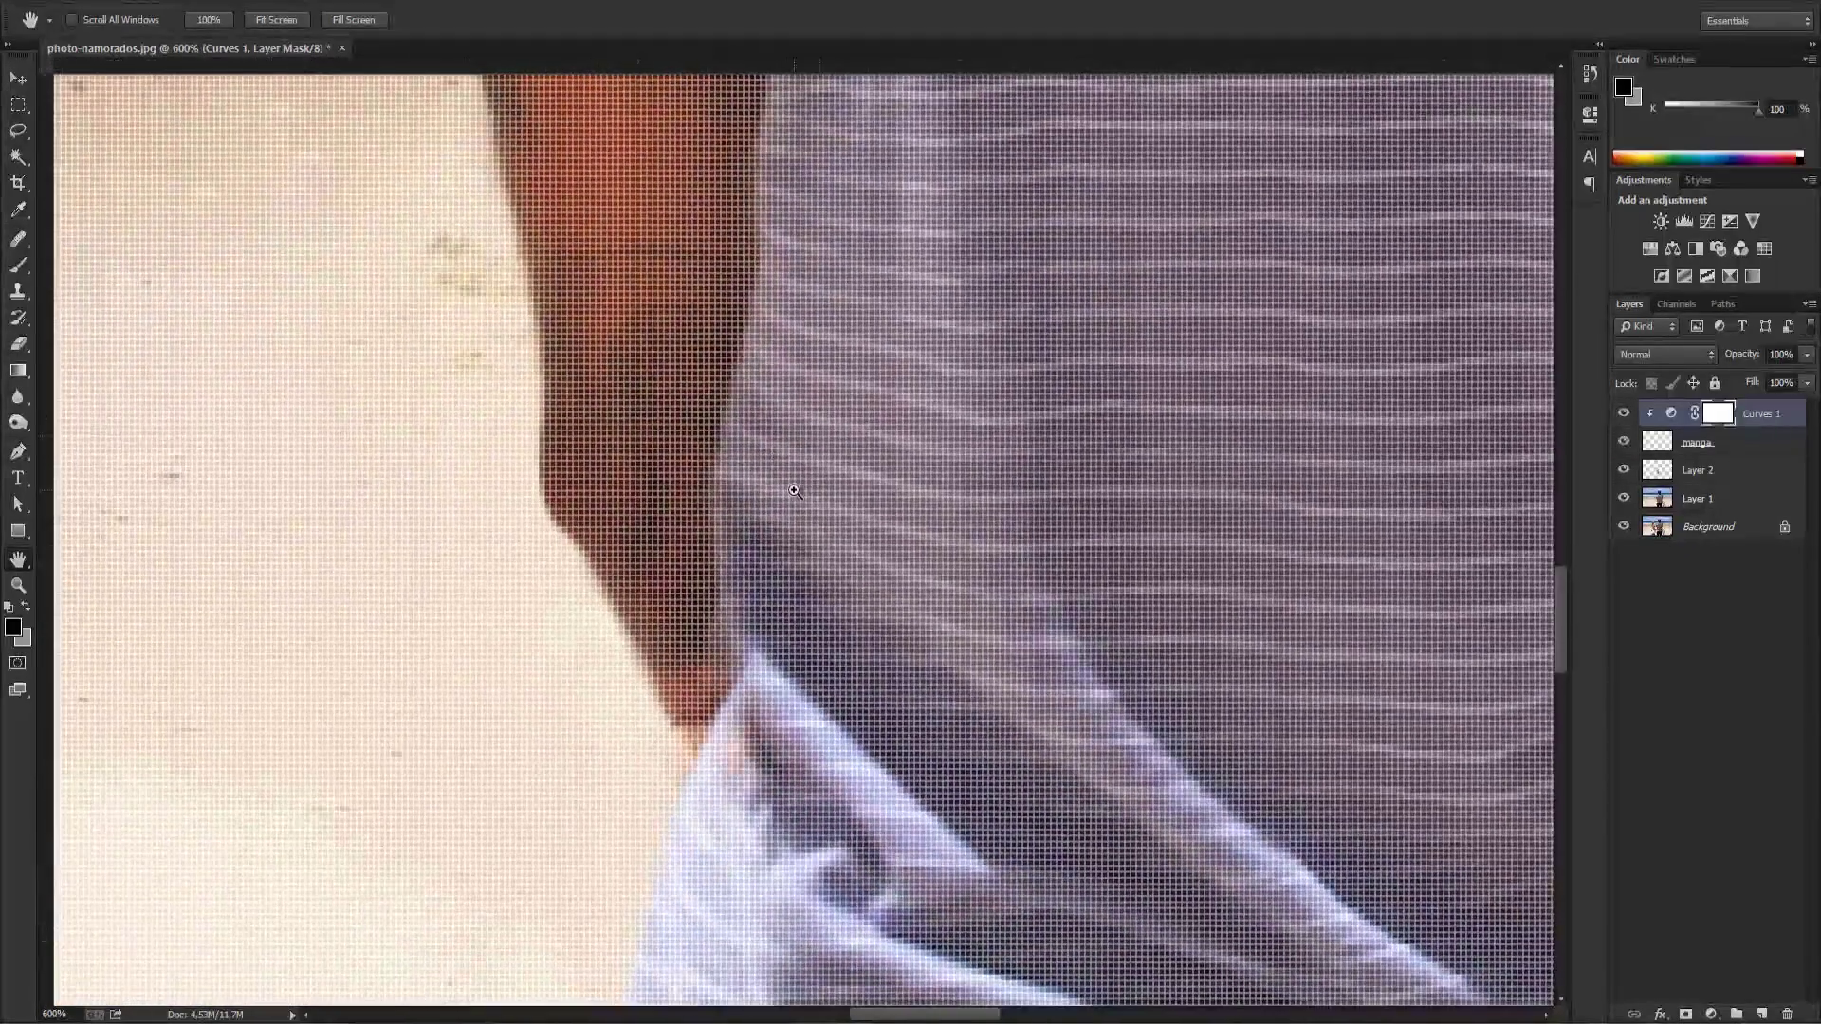
scroll(795, 492, "down", 1)
left_click(1624, 471)
left_click(1624, 472)
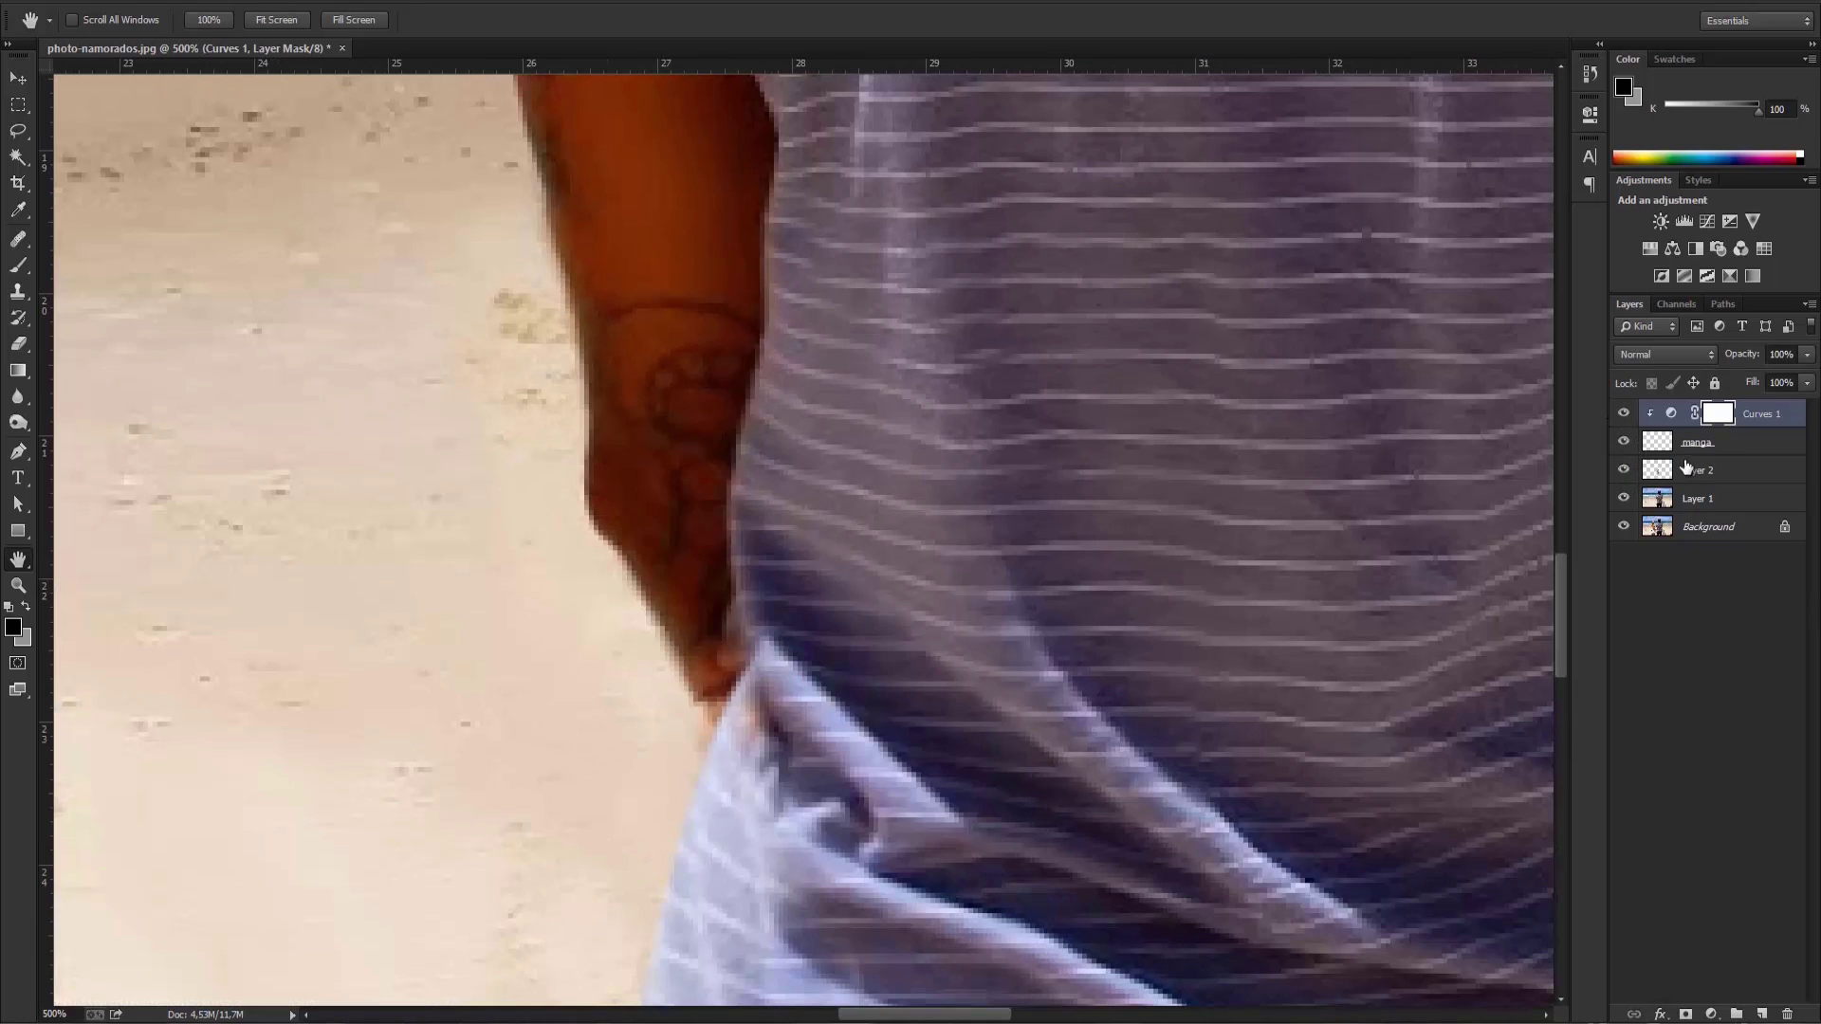
left_click(1699, 468)
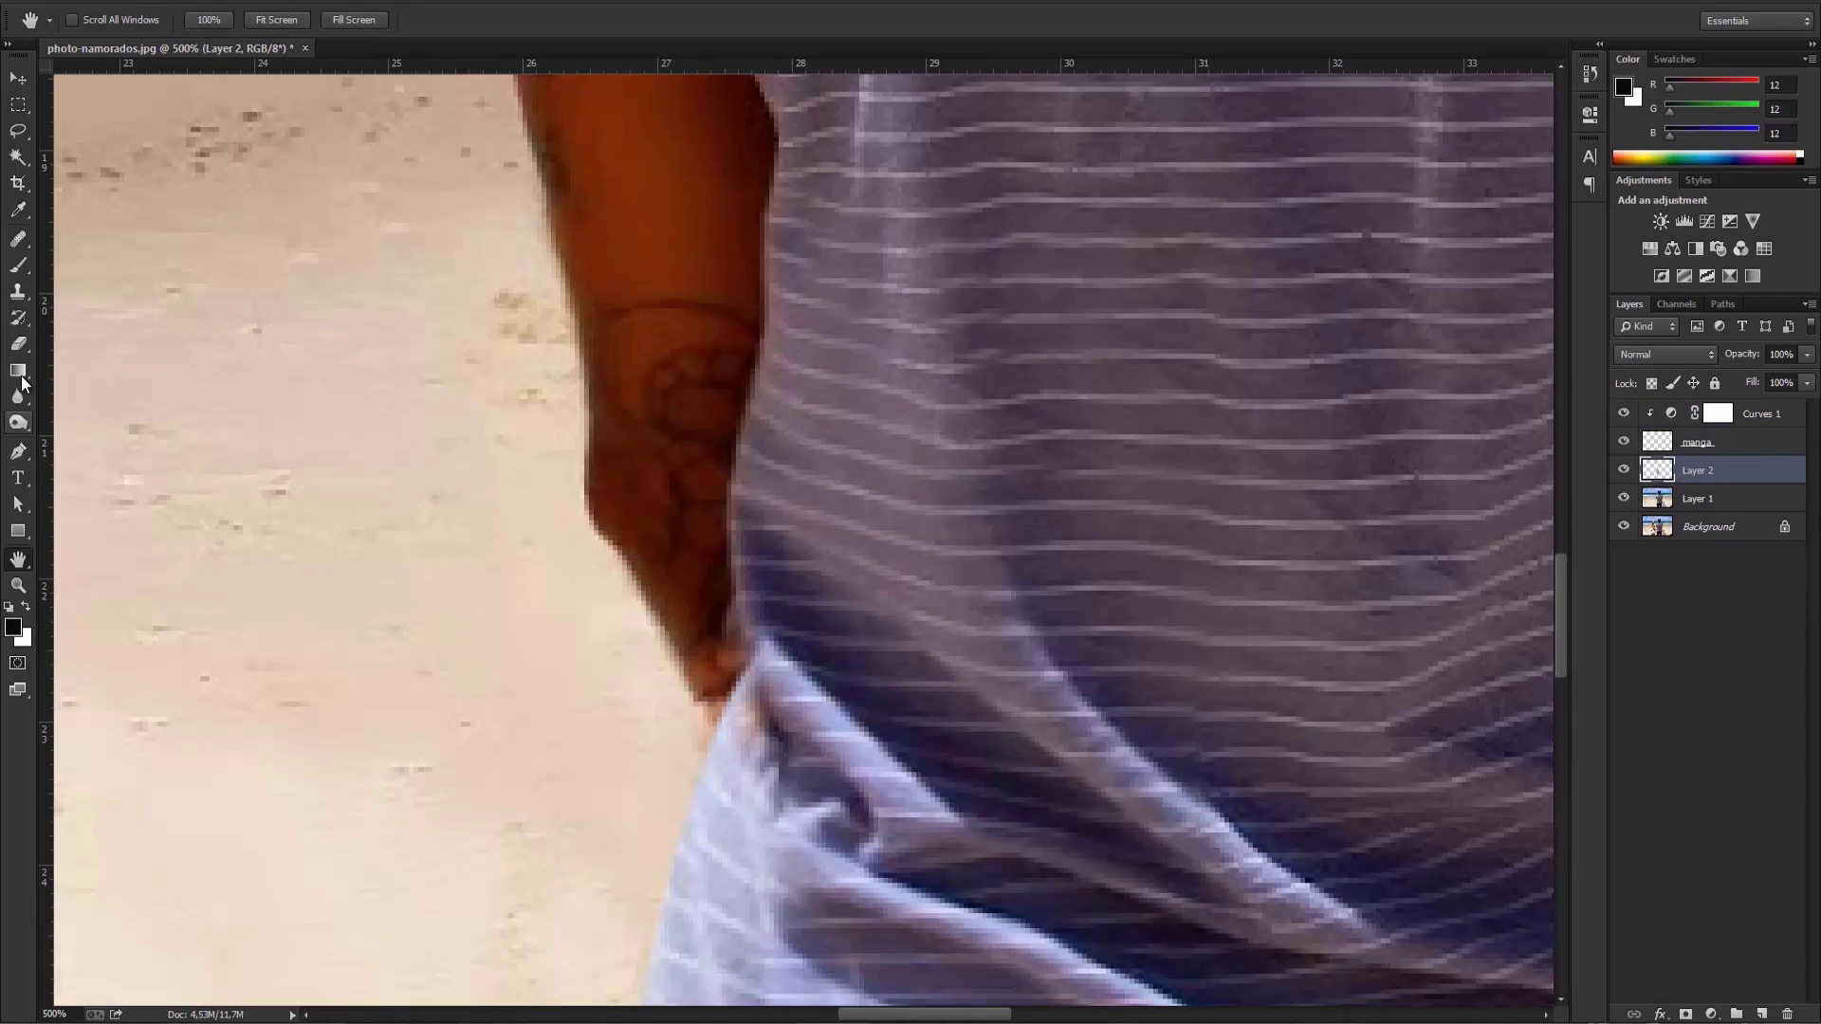
left_click(18, 291)
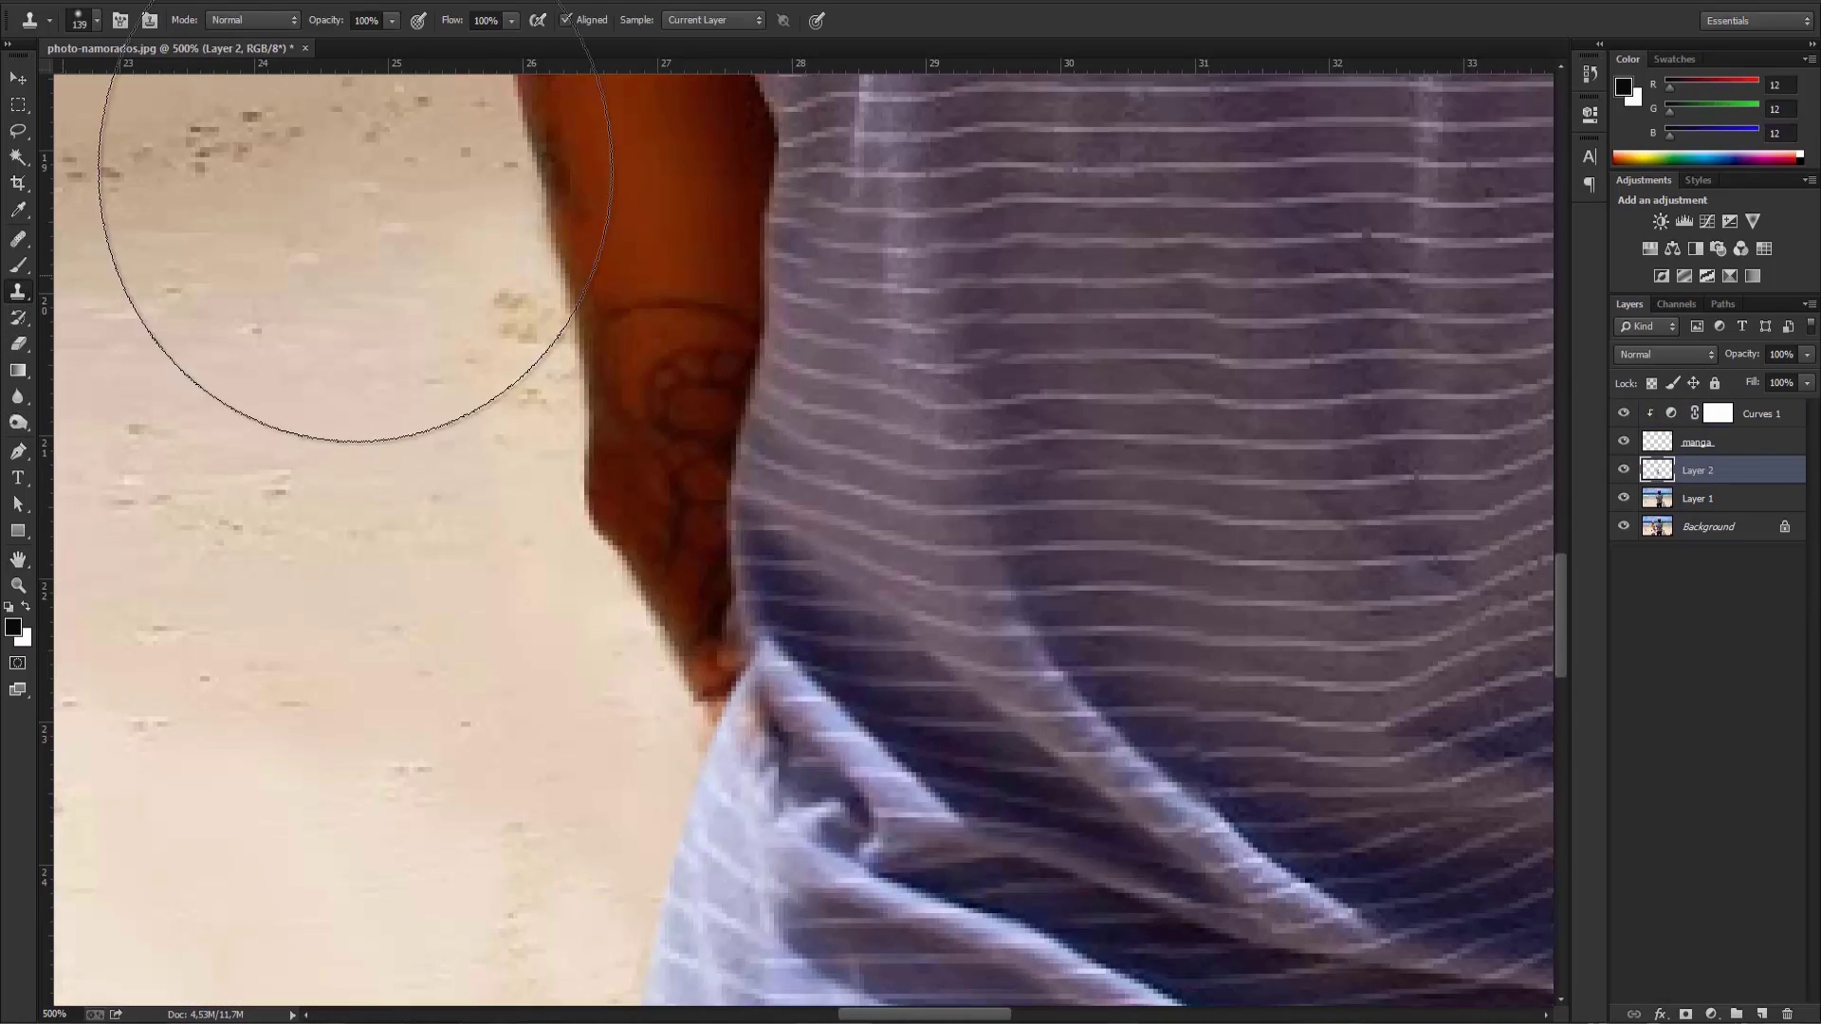
left_click(94, 23)
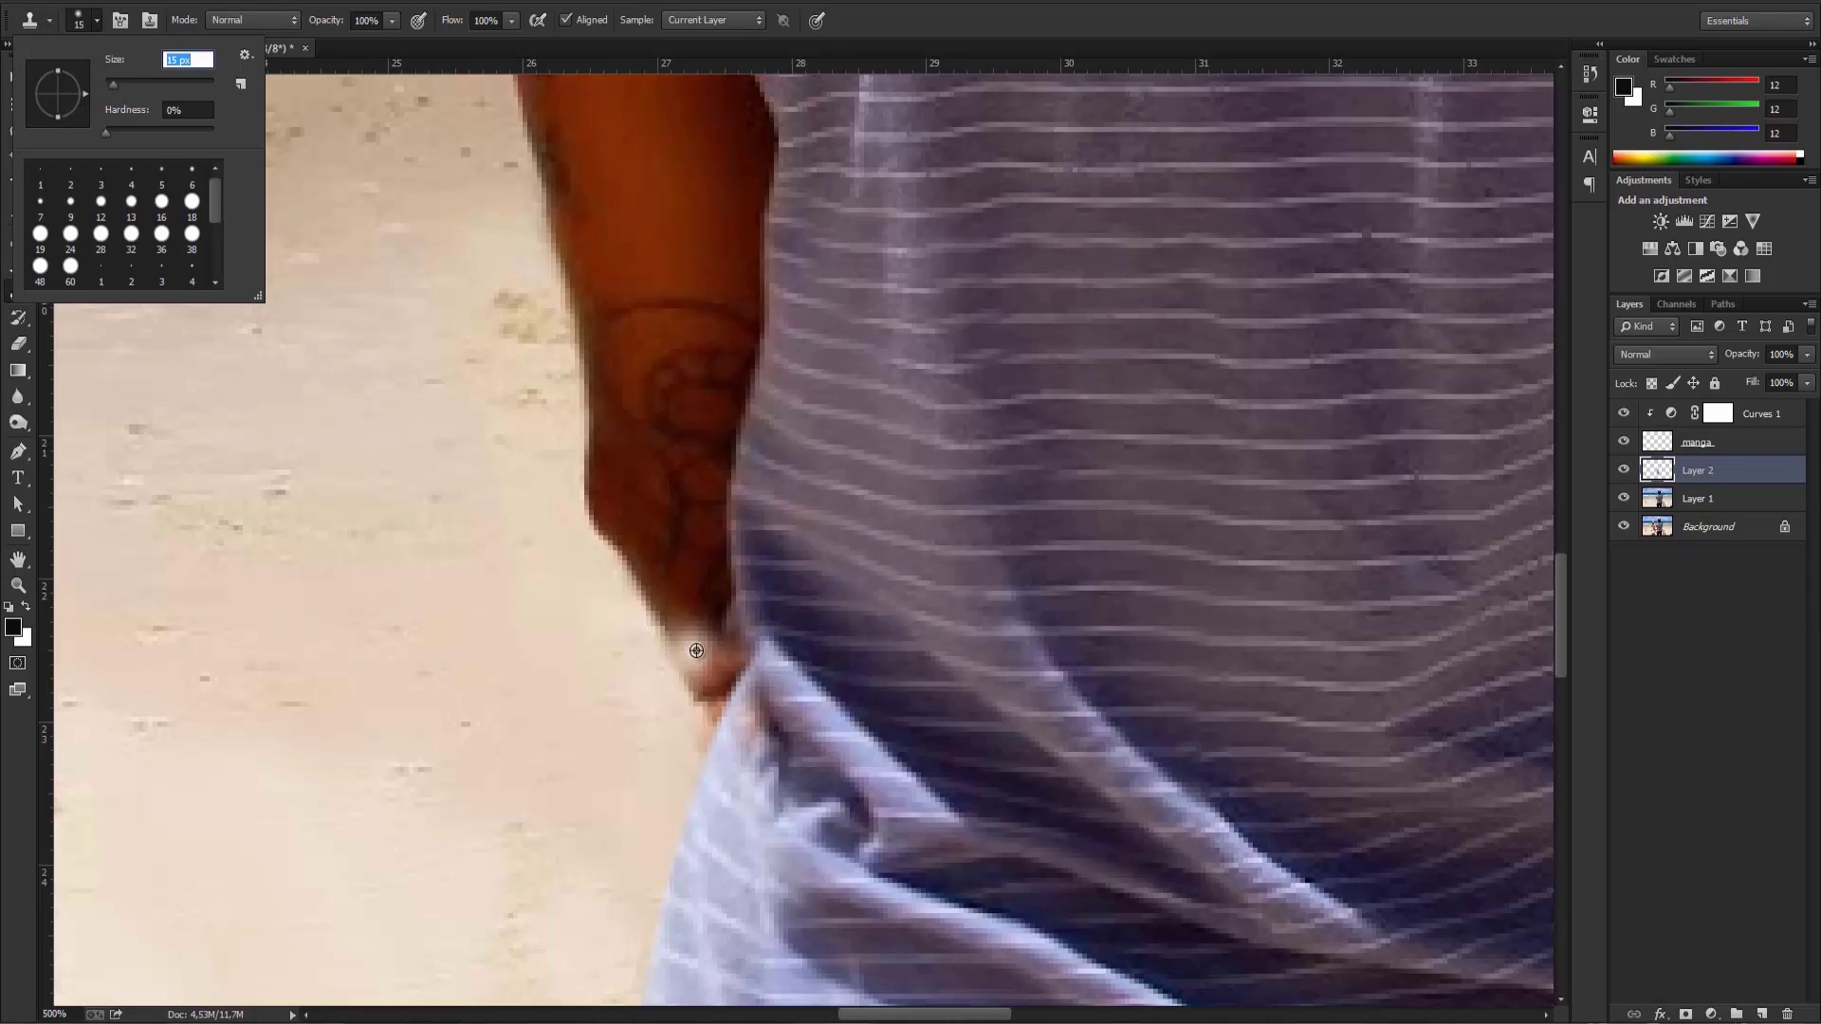
key("Return")
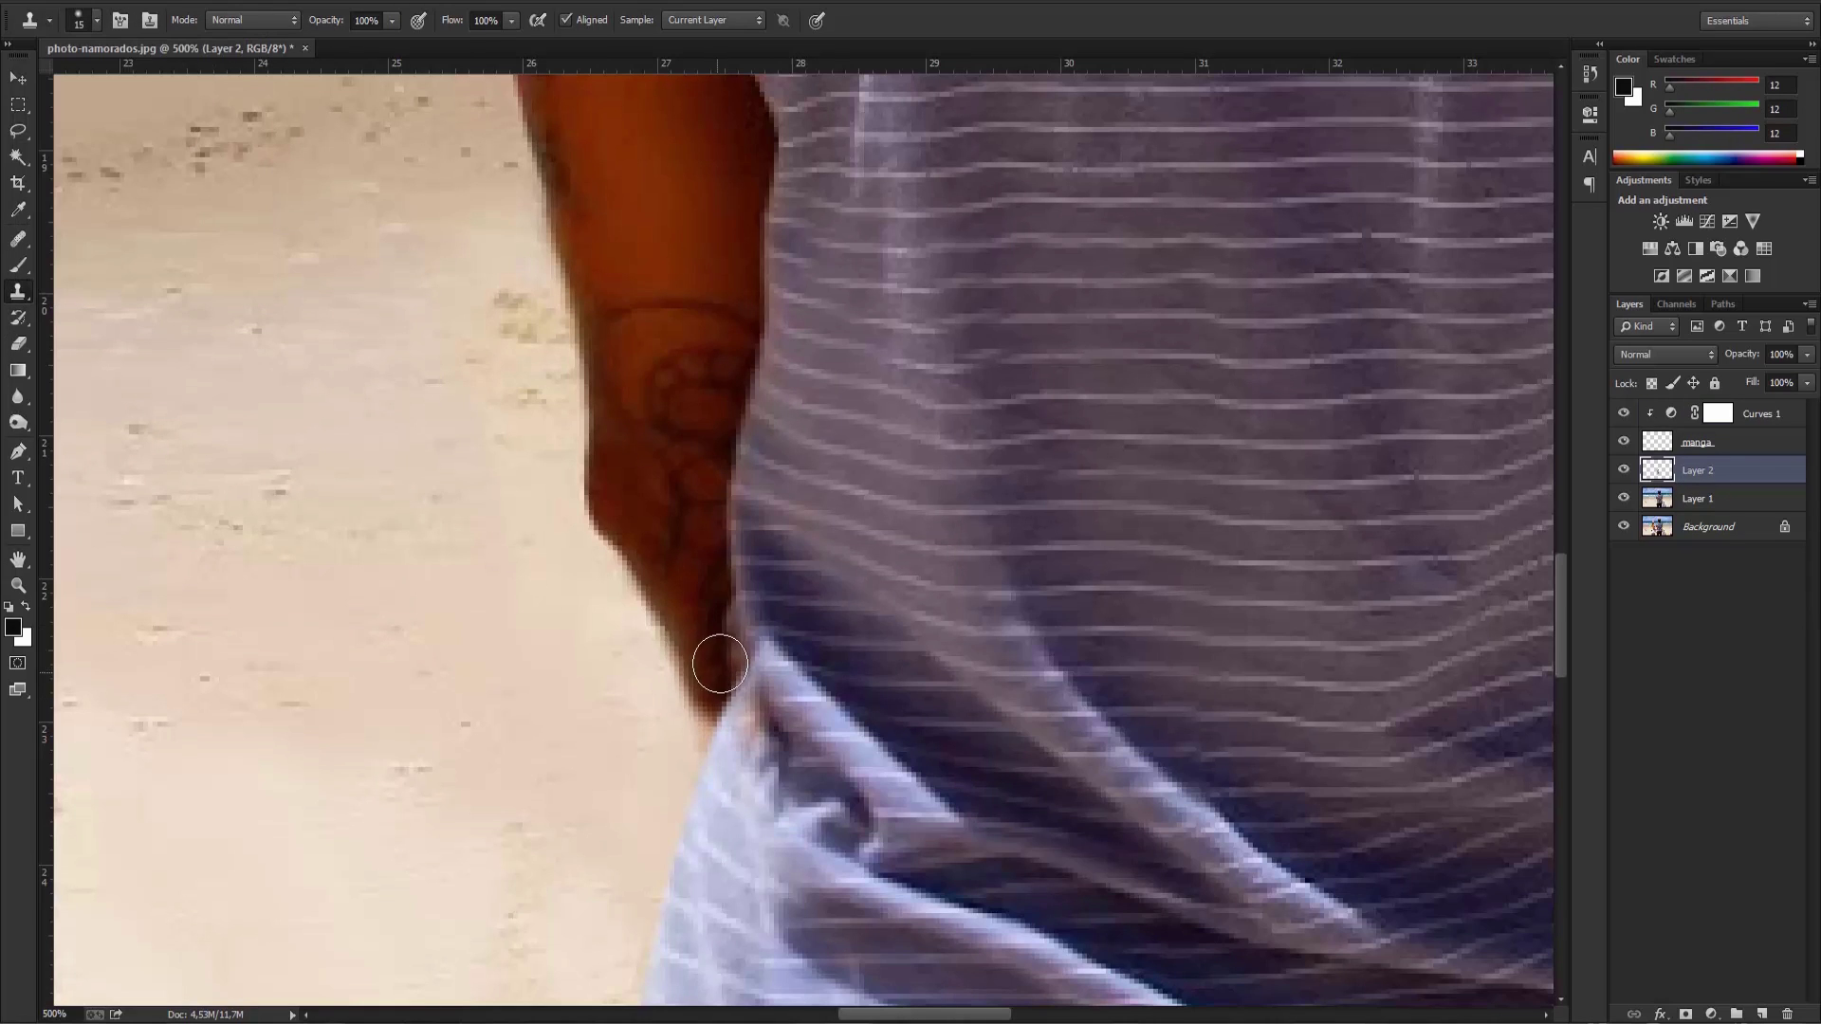
left_click_drag(719, 672, 731, 756)
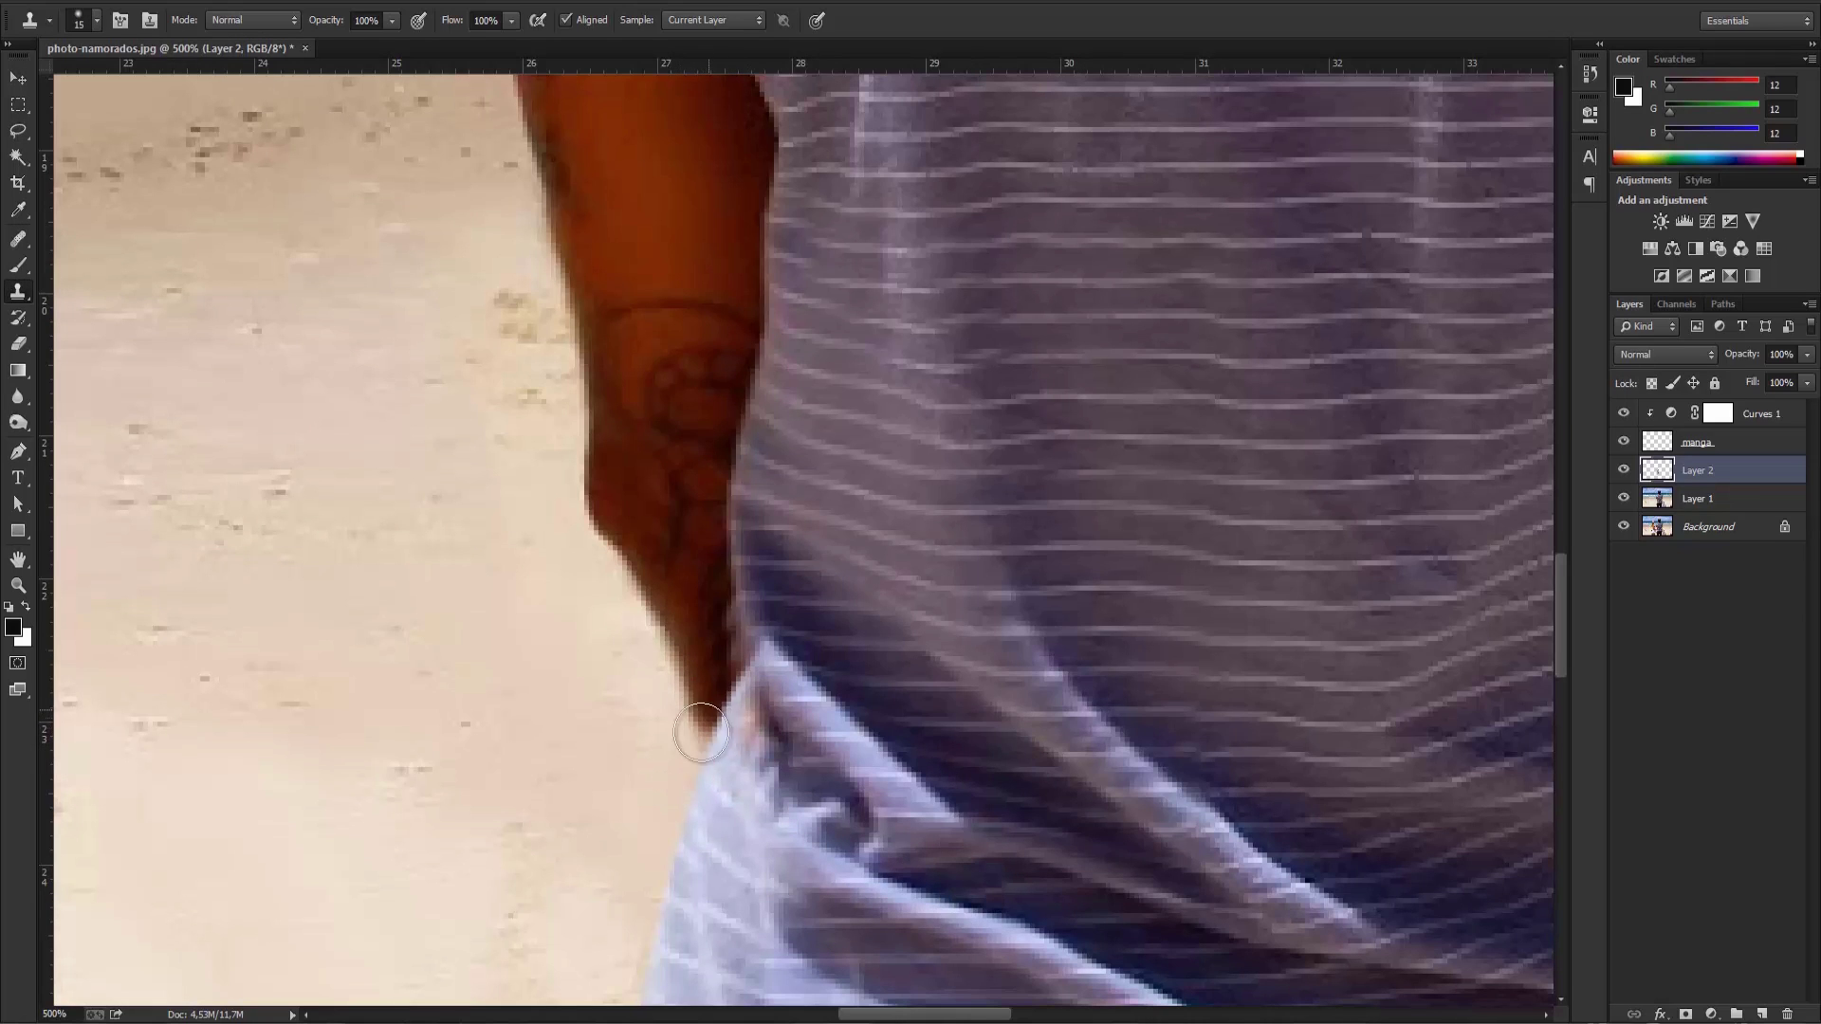
Step: Transform Layer 2, manga and Curves 1 together, rotating them about -1.67° and fine-tuning their width to fit the man's arm and shirt
key("ctrl+minus")
key("ctrl+minus")
key("ctrl+minus")
key("ctrl+minus")
key("ctrl+minus")
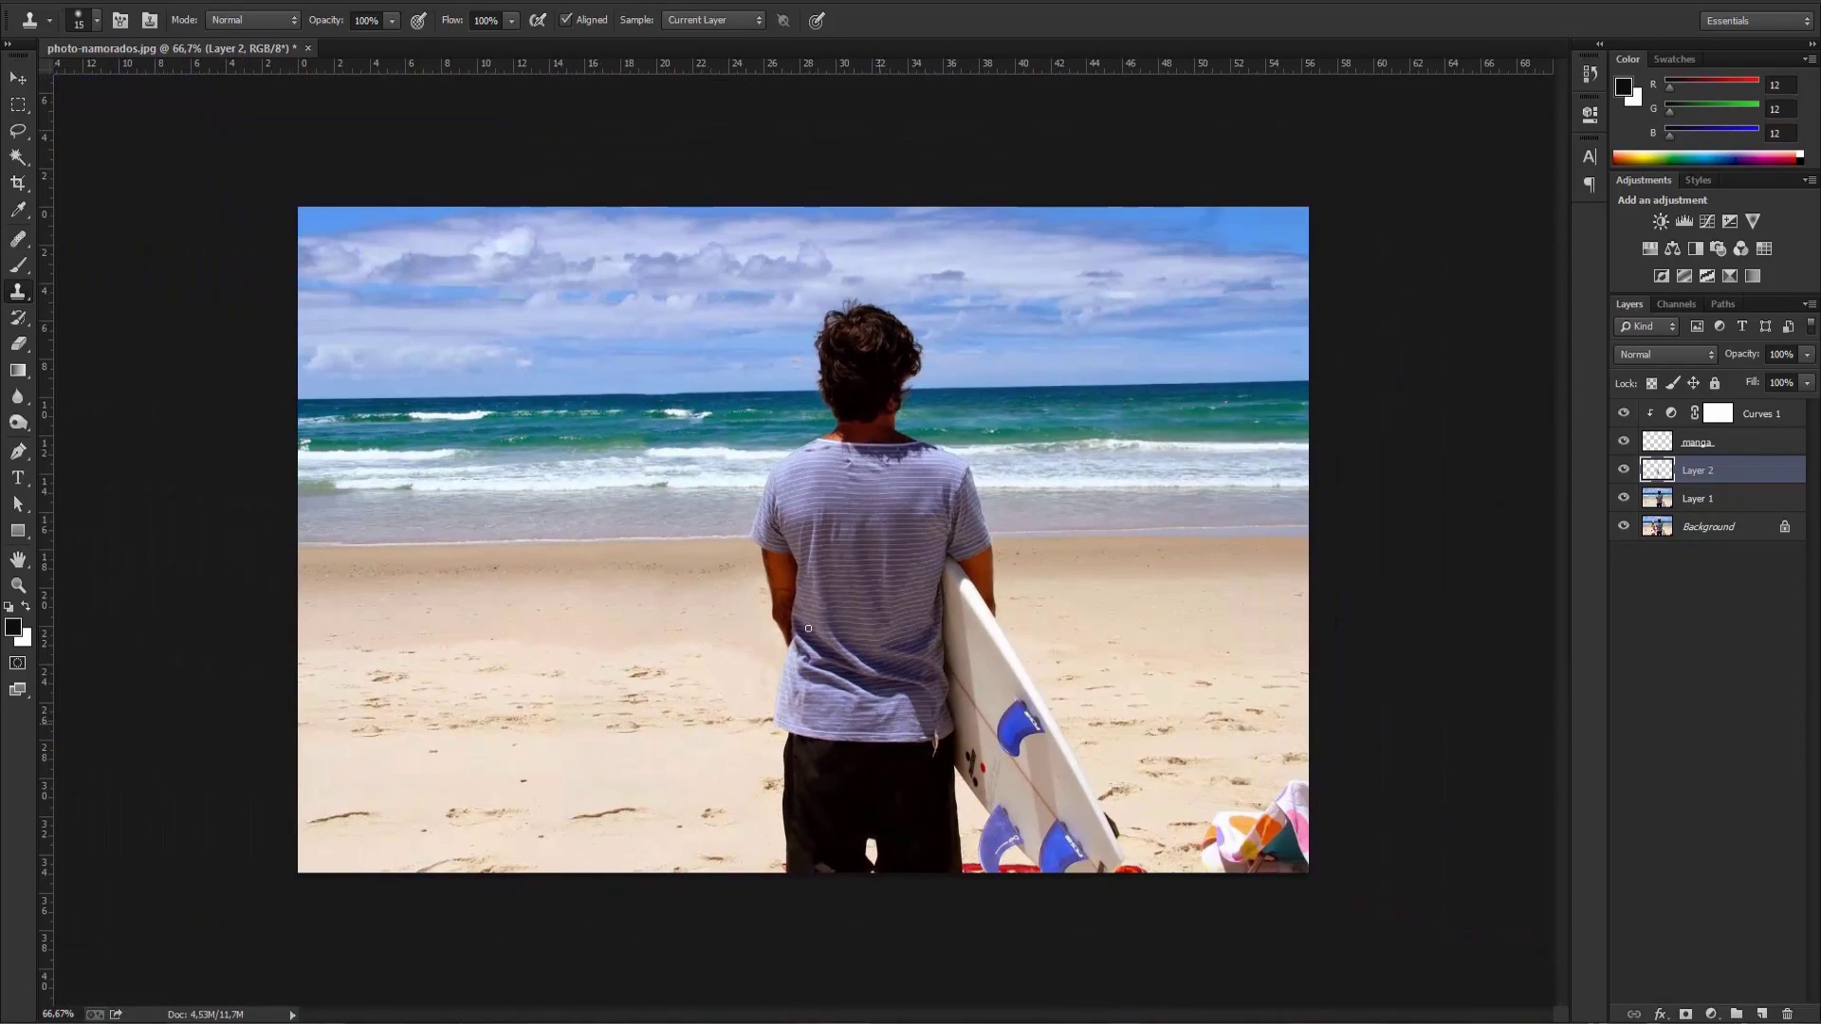
left_click(19, 78)
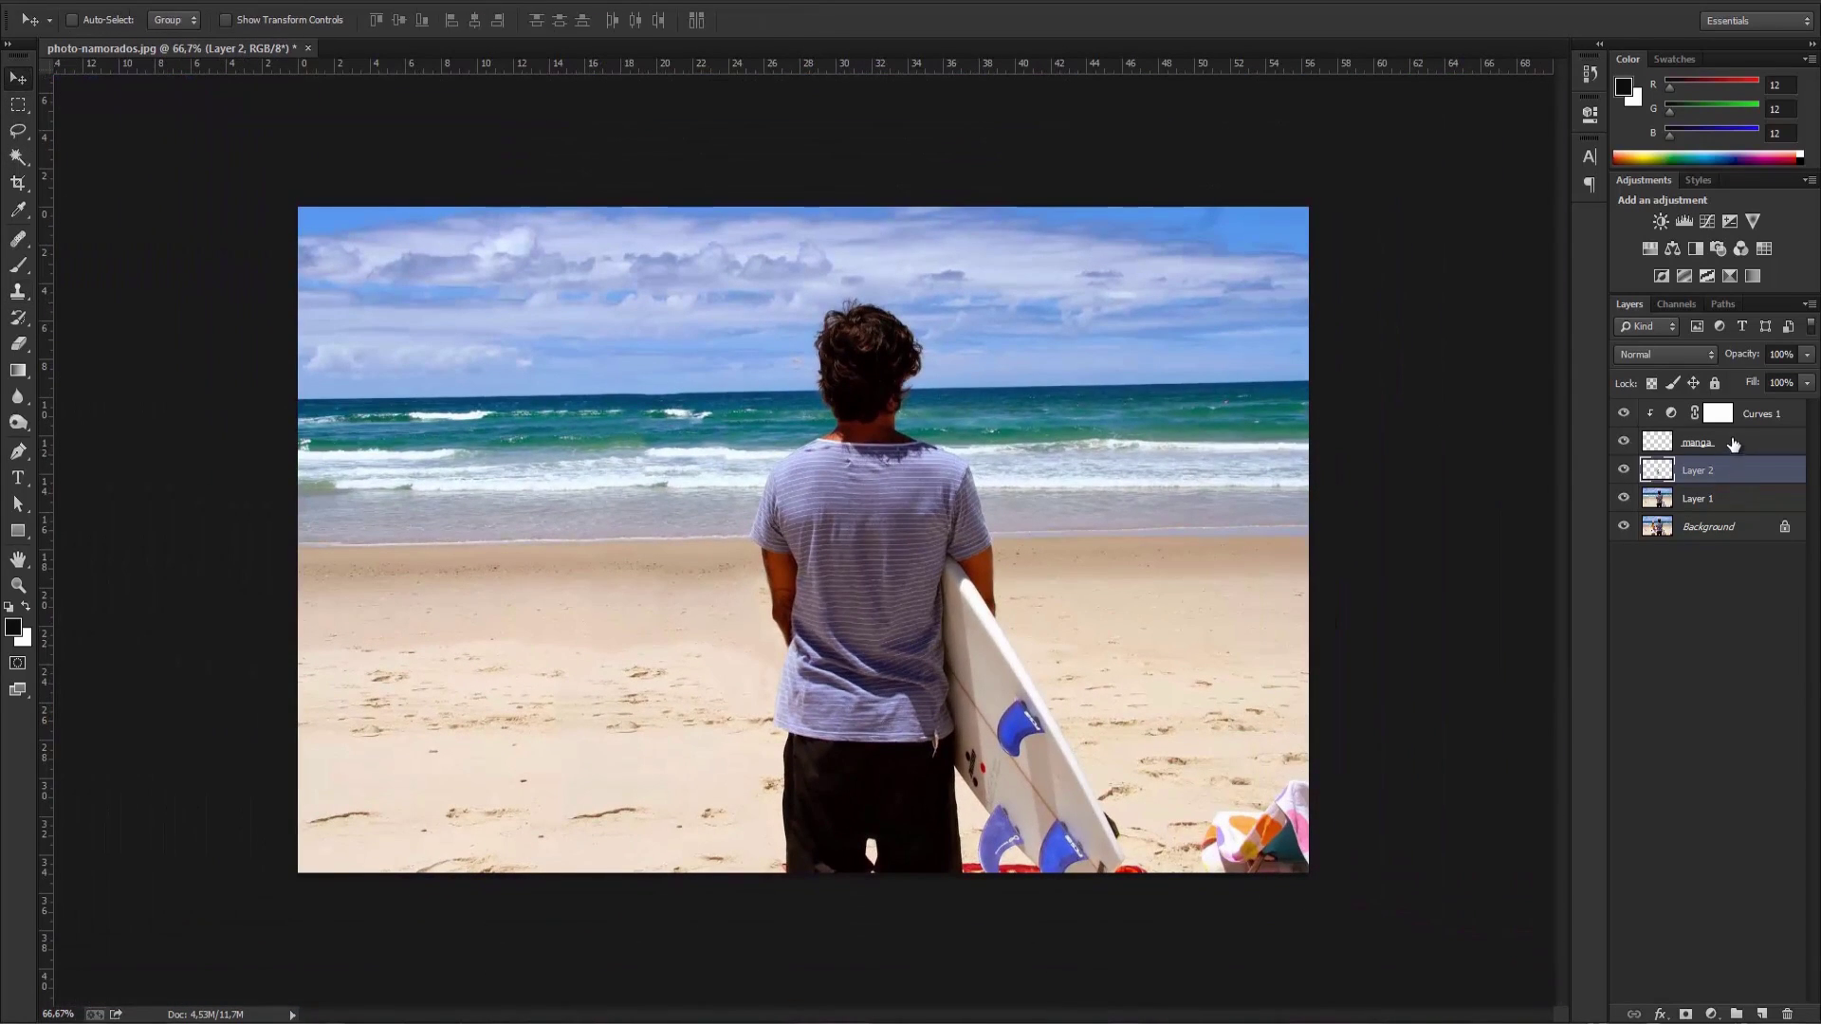
left_click(1736, 415, "shift")
key("ctrl+t")
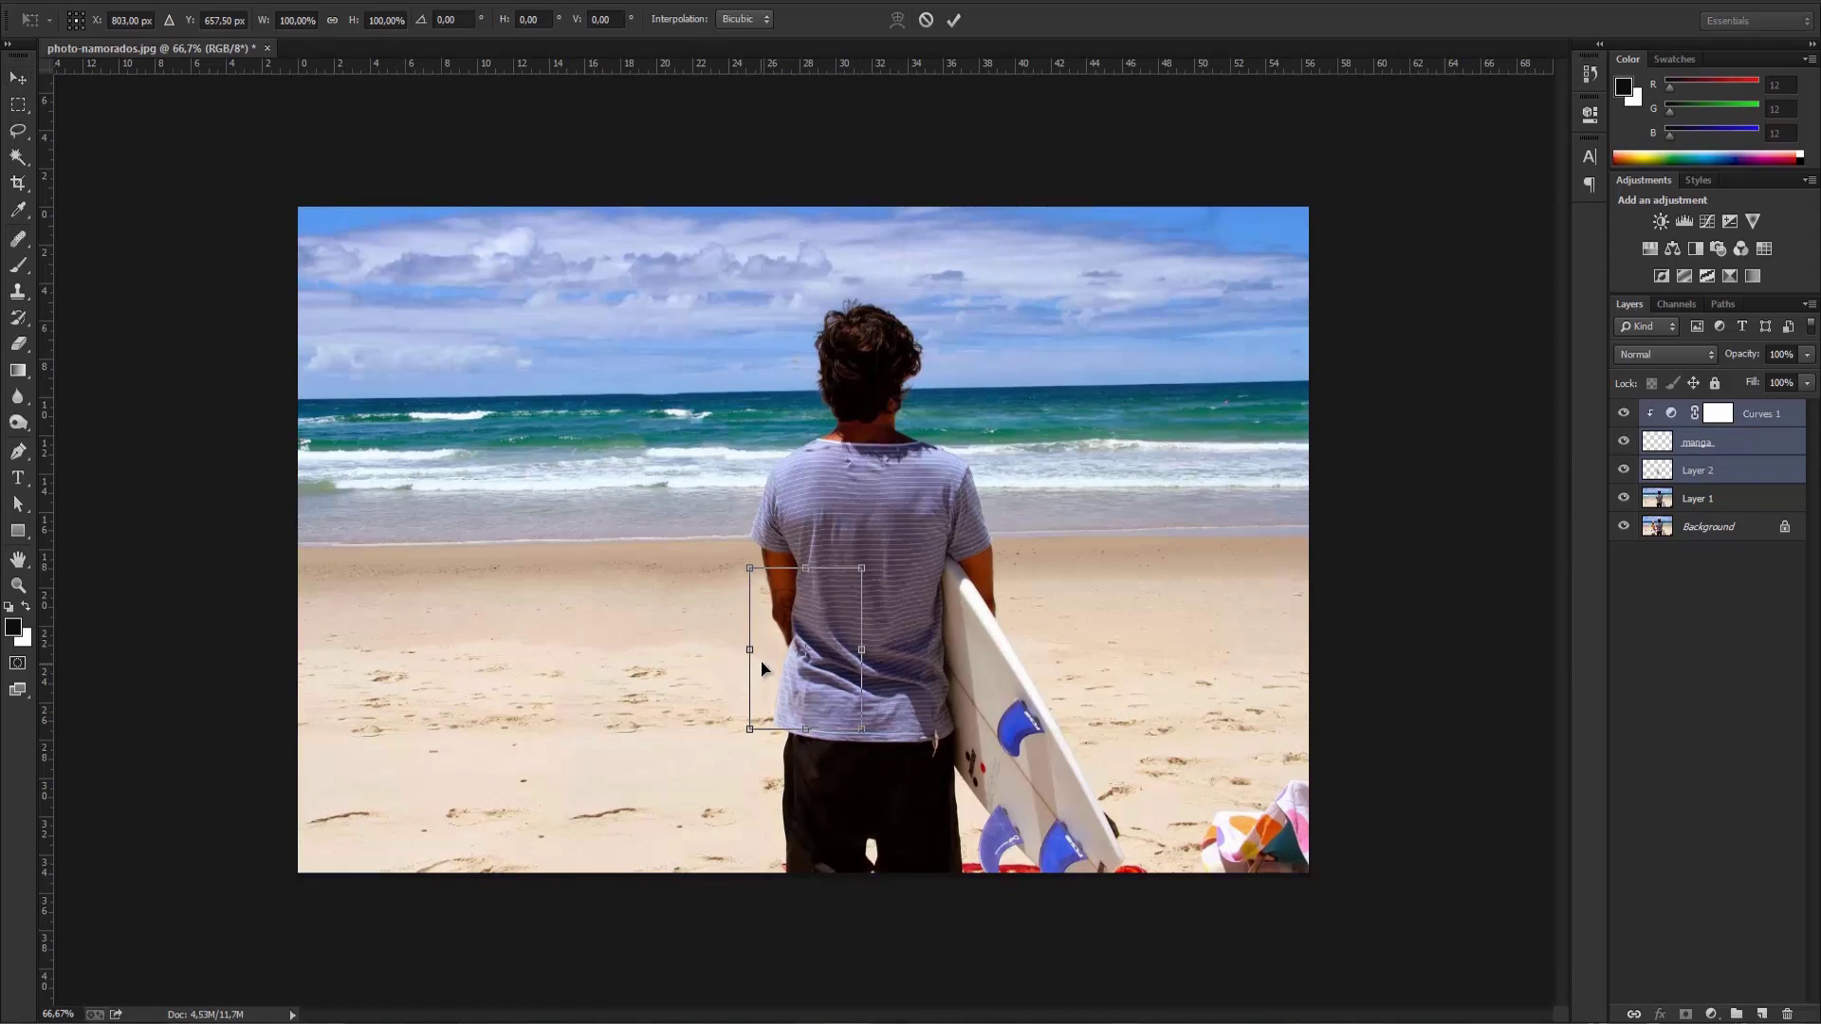
left_click_drag(754, 649, 756, 648)
left_click_drag(953, 703, 955, 696)
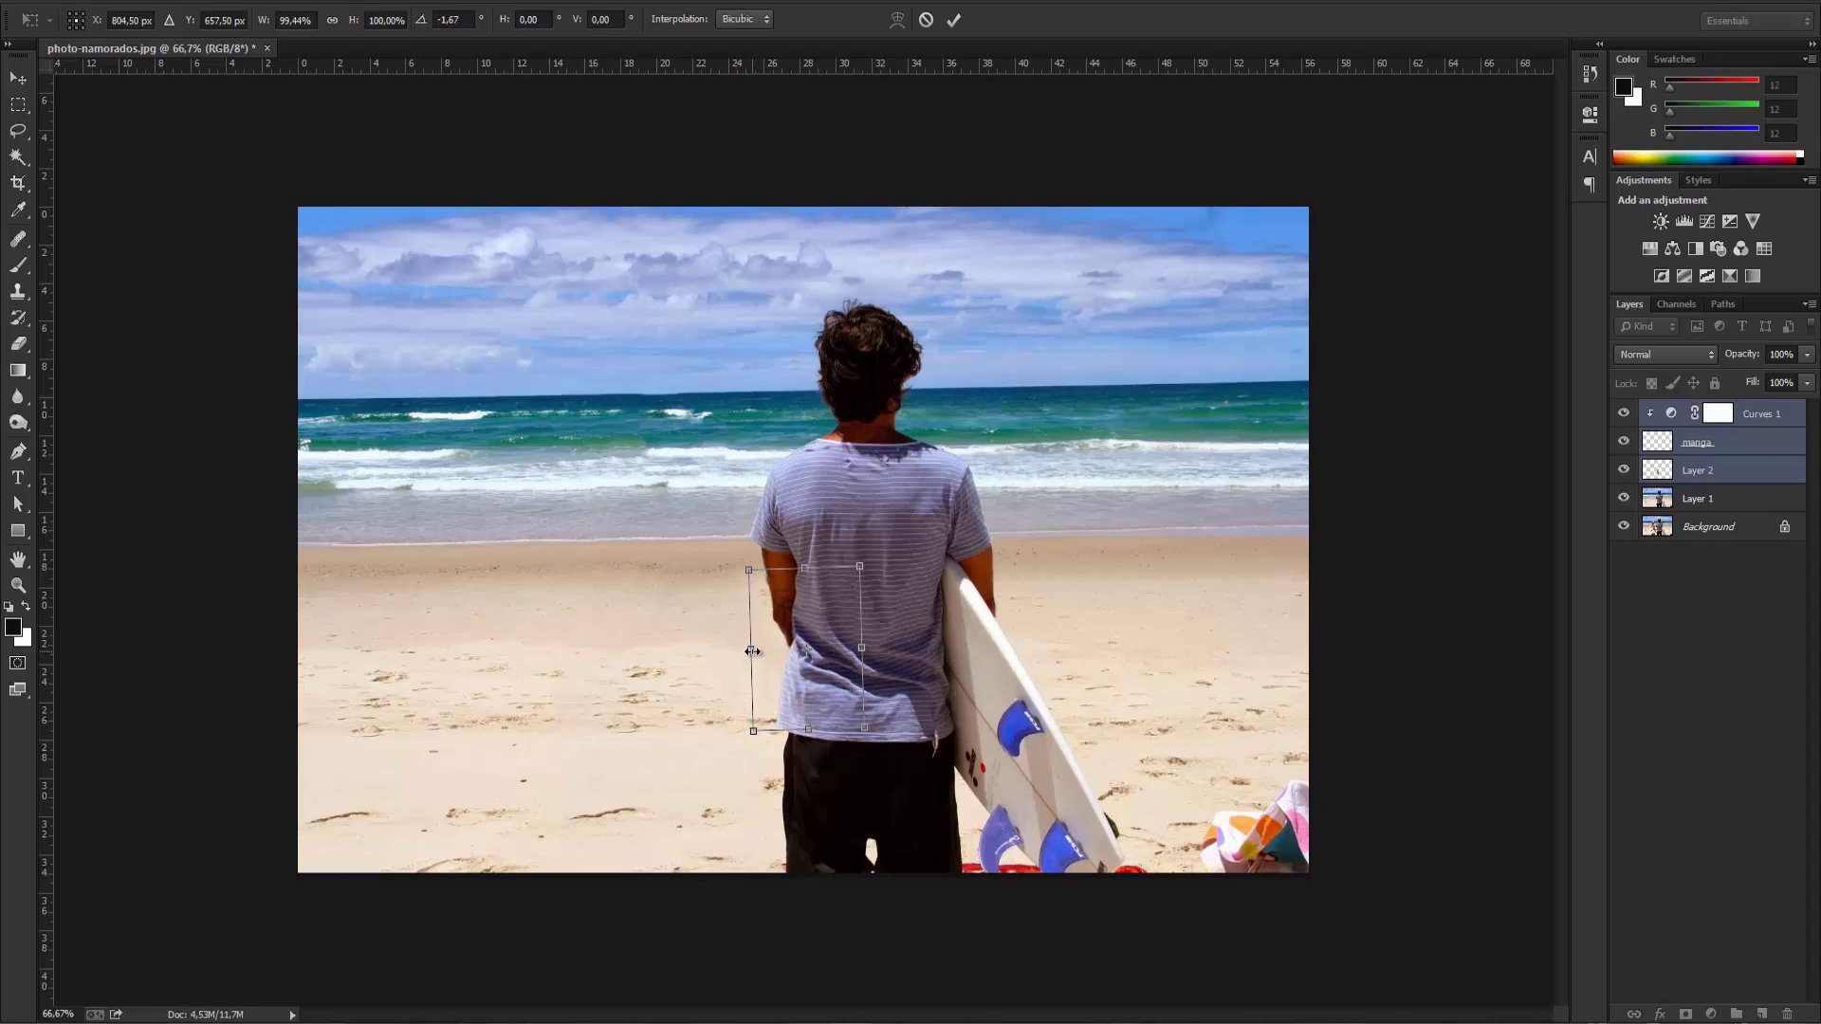
left_click_drag(756, 651, 753, 653)
left_click(19, 79)
left_click(886, 368)
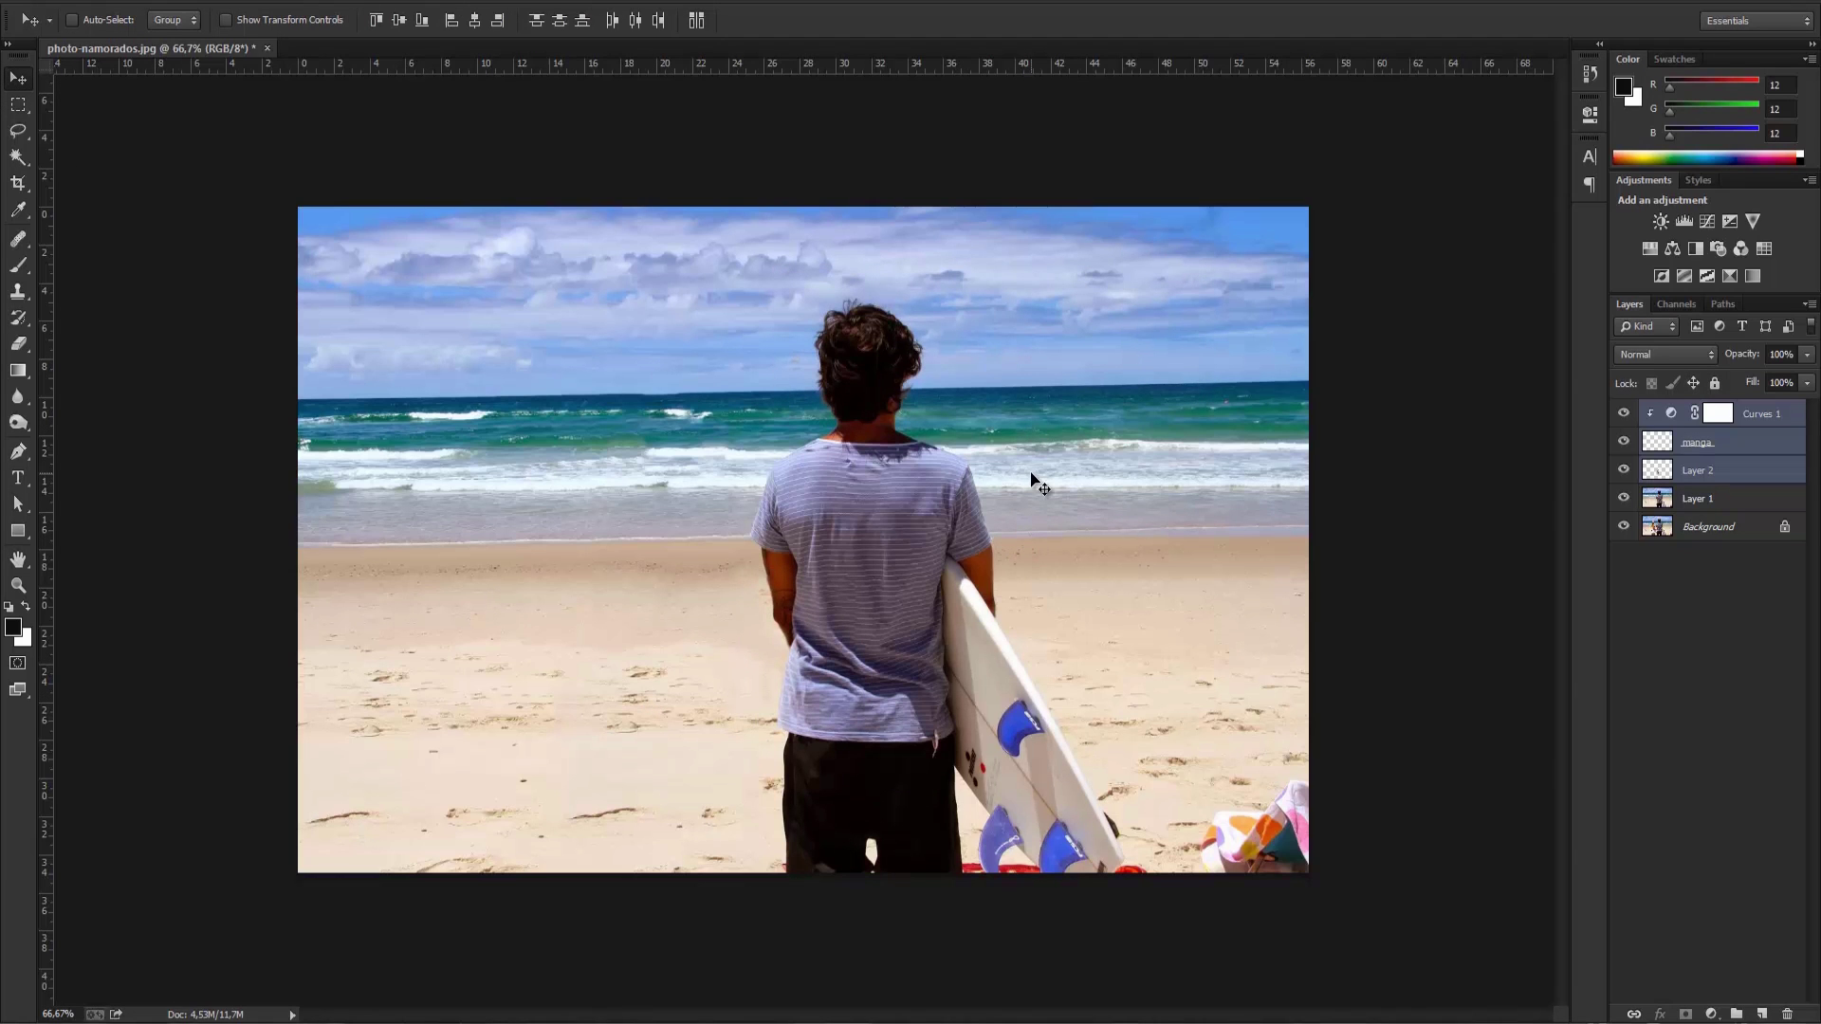
Step: Set the Eraser to 6 px on Layer 2 and examine the rebuilt arm's edges against the sand and shirt
key("ctrl+plus")
key("ctrl+plus")
key("ctrl+plus")
key("ctrl+plus")
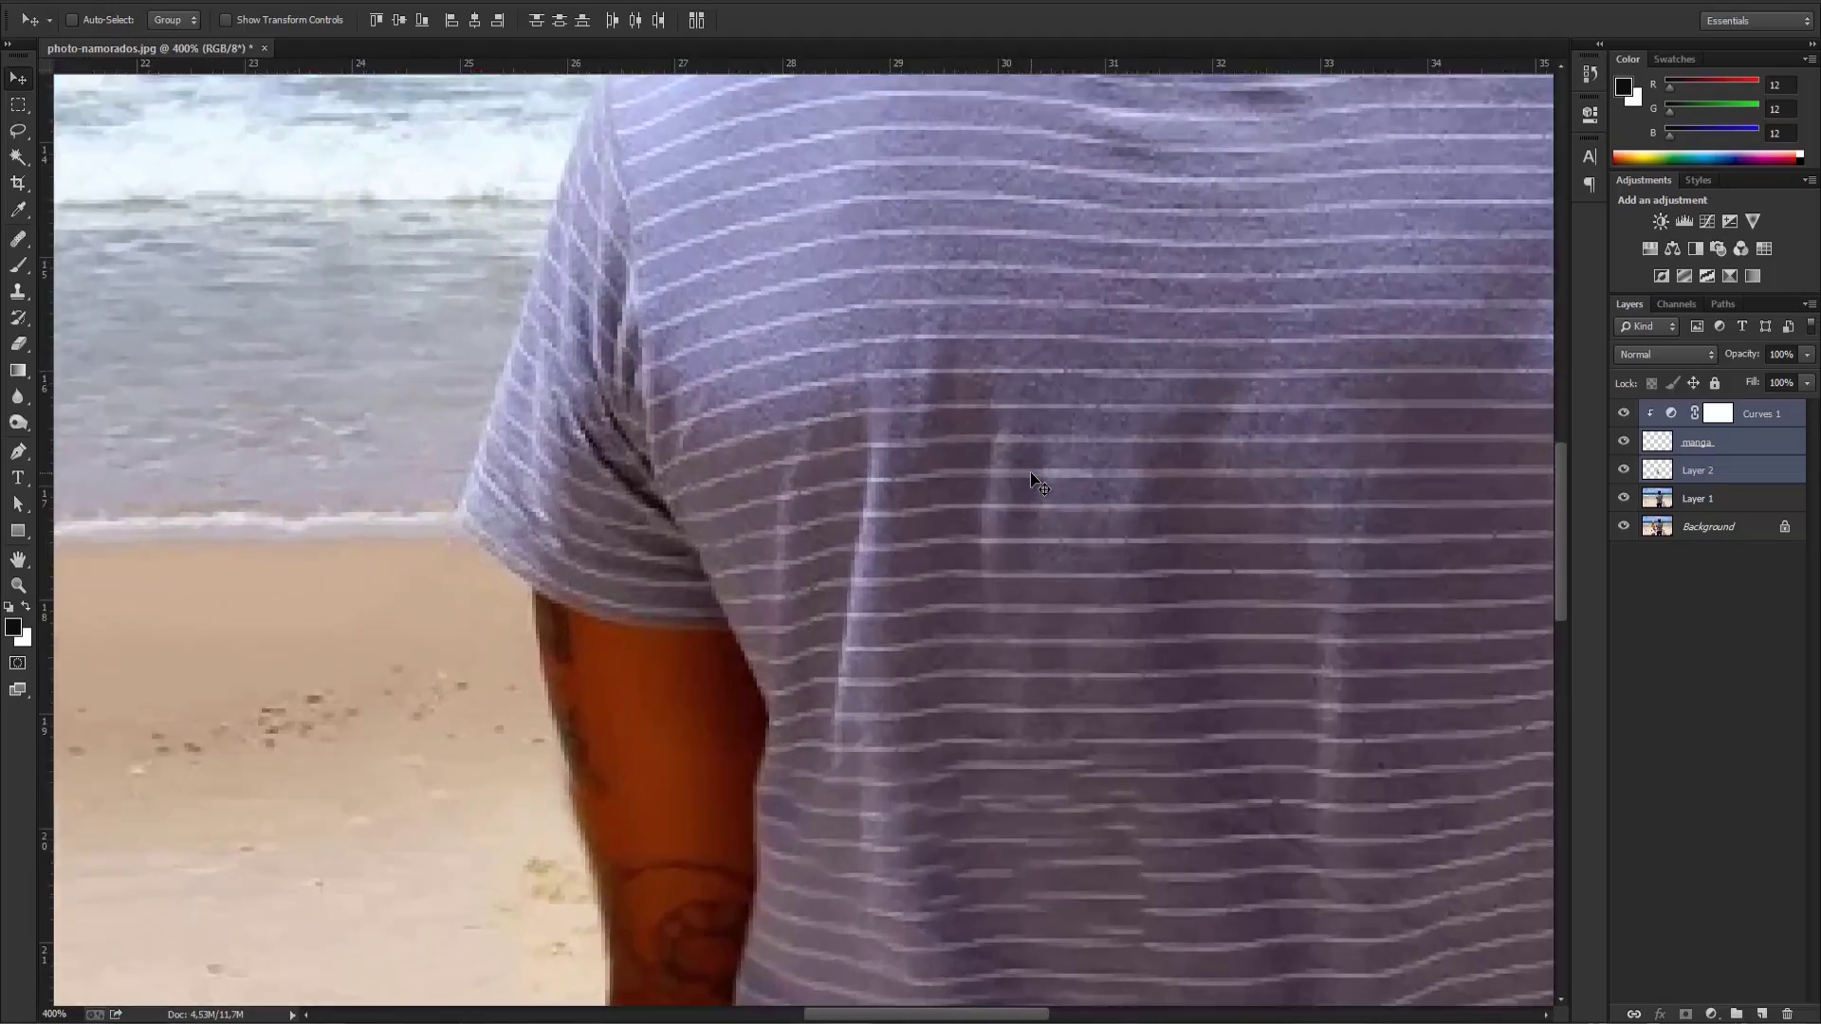
key("ctrl+plus")
key("h")
key("ctrl+plus")
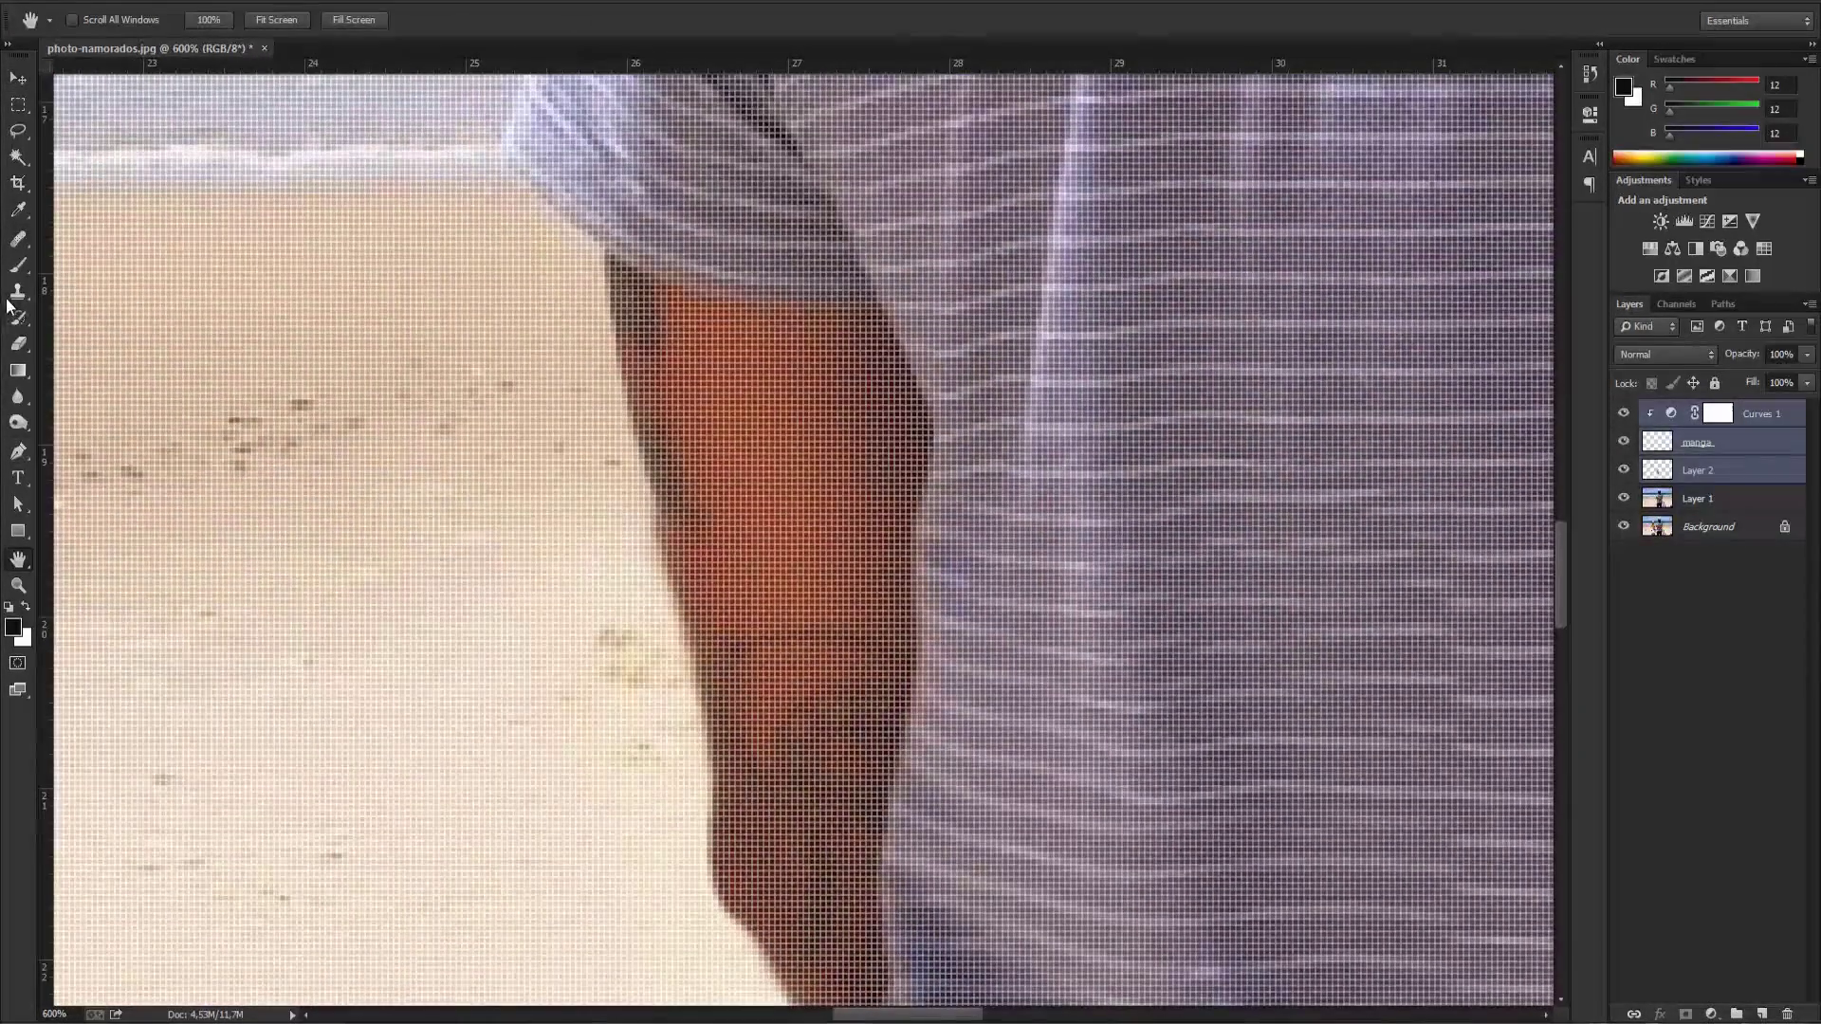
left_click(15, 347)
left_click(95, 22)
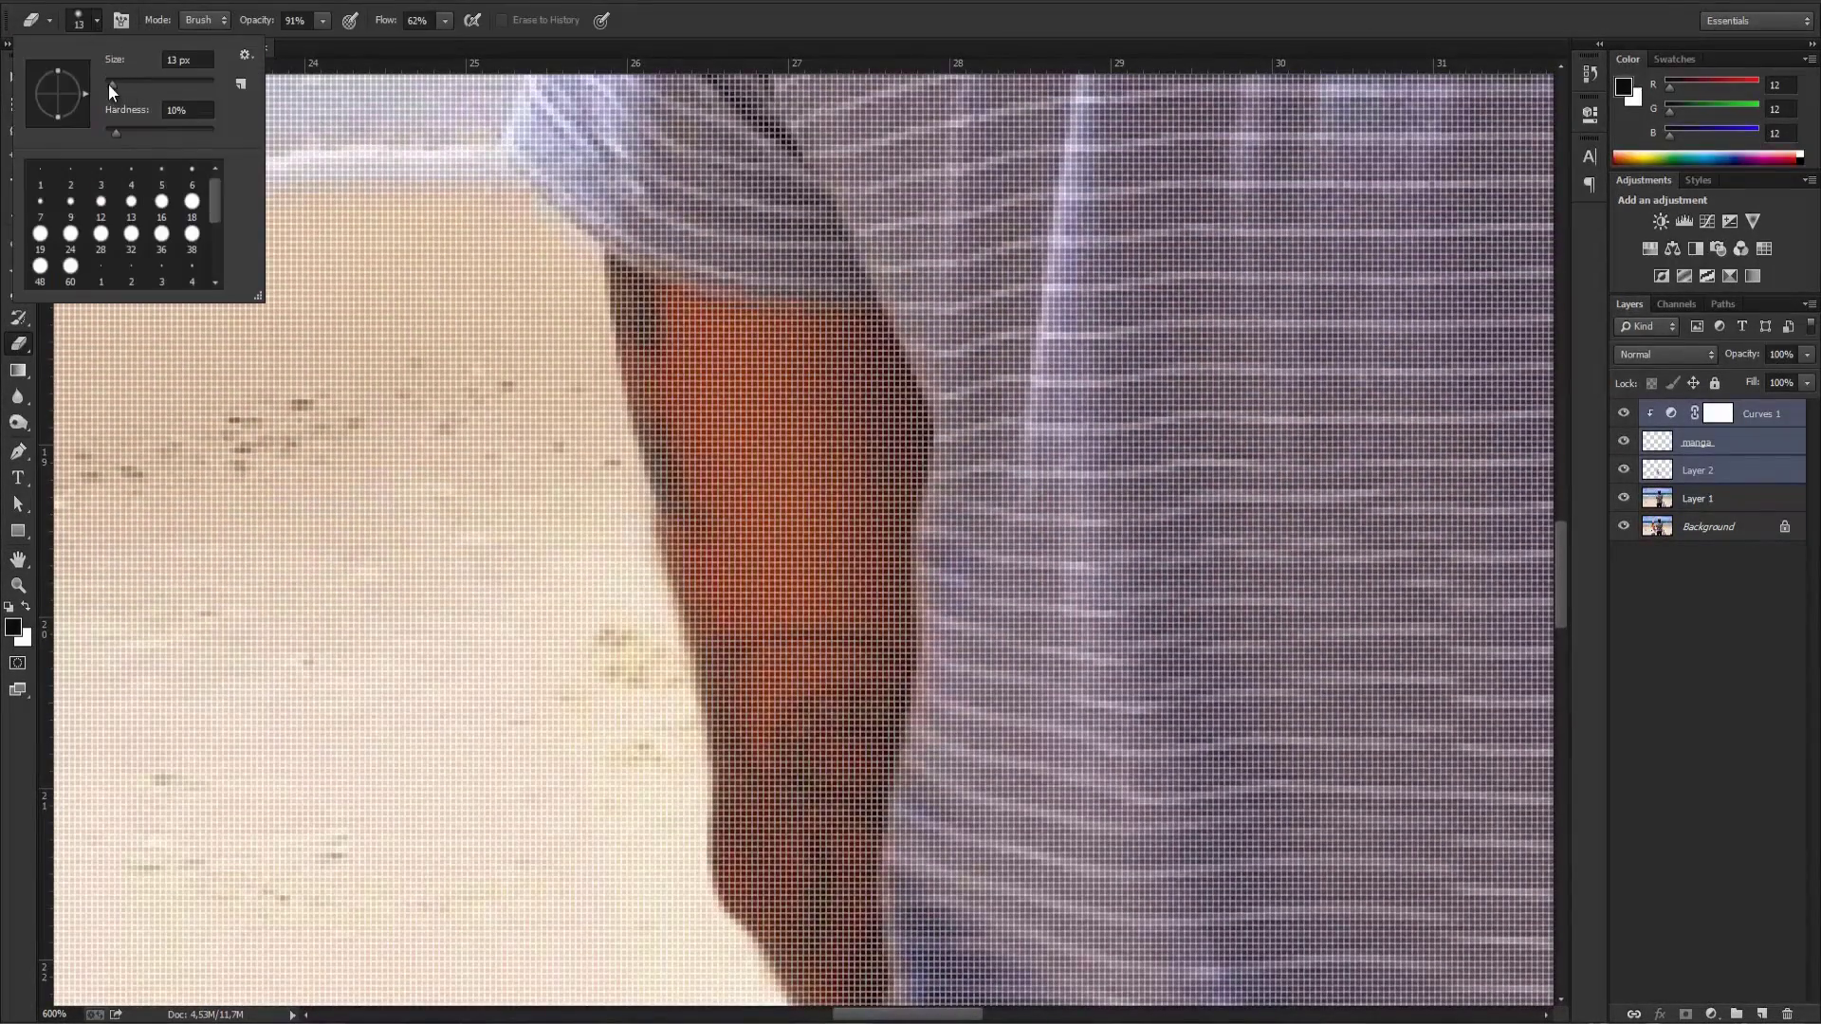
left_click(108, 84)
left_click(1687, 452)
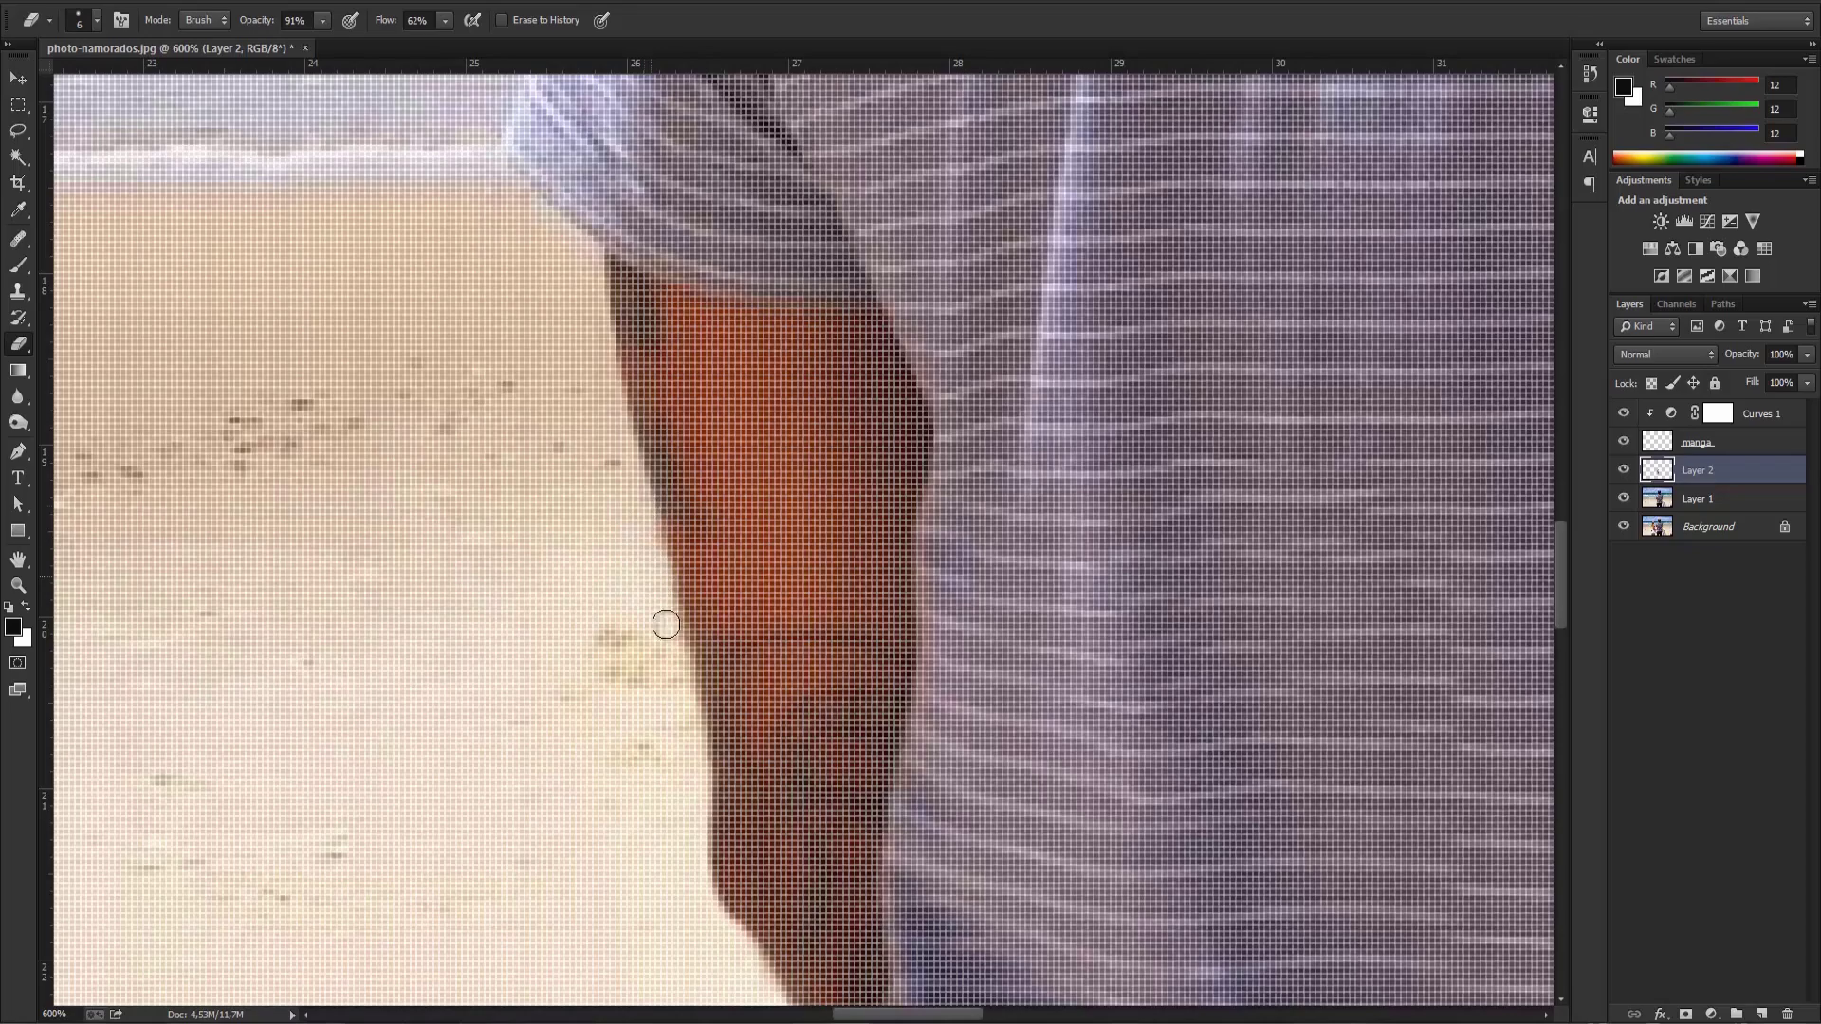
key("ctrl+minus")
key("ctrl+minus")
key("ctrl+minus")
key("ctrl+minus")
key("ctrl+minus")
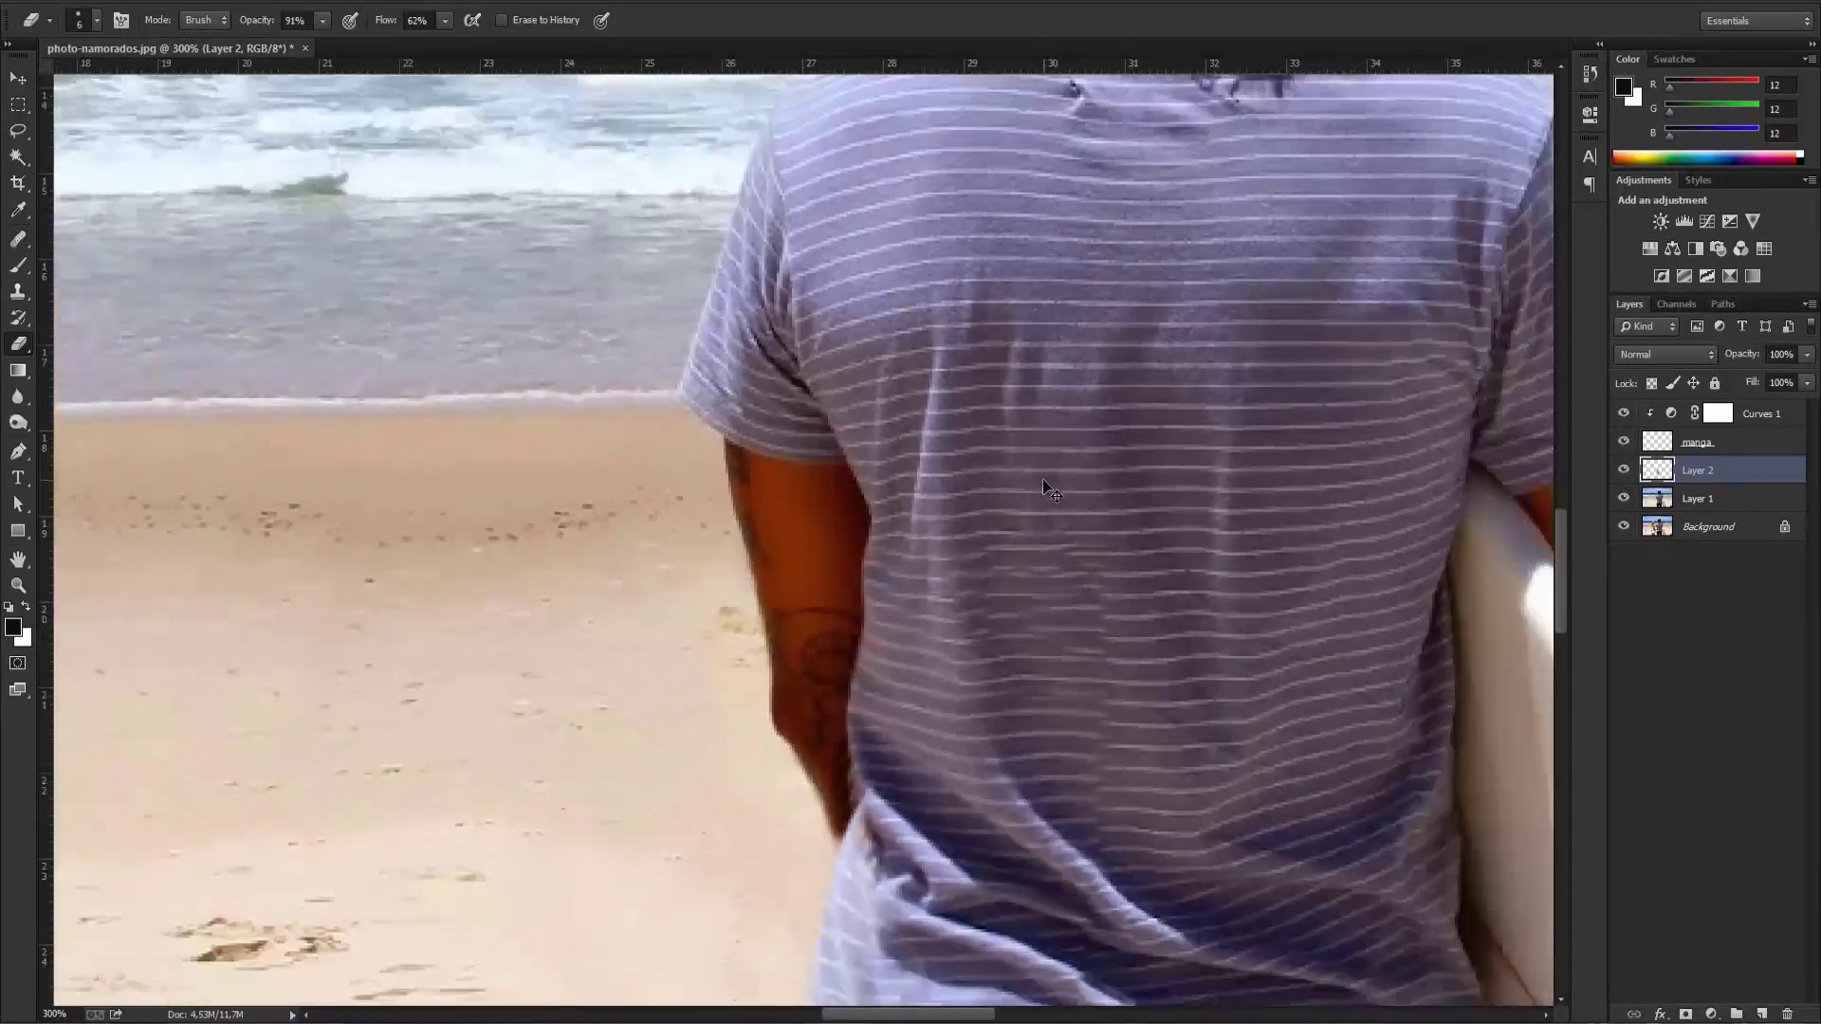
key("ctrl+minus")
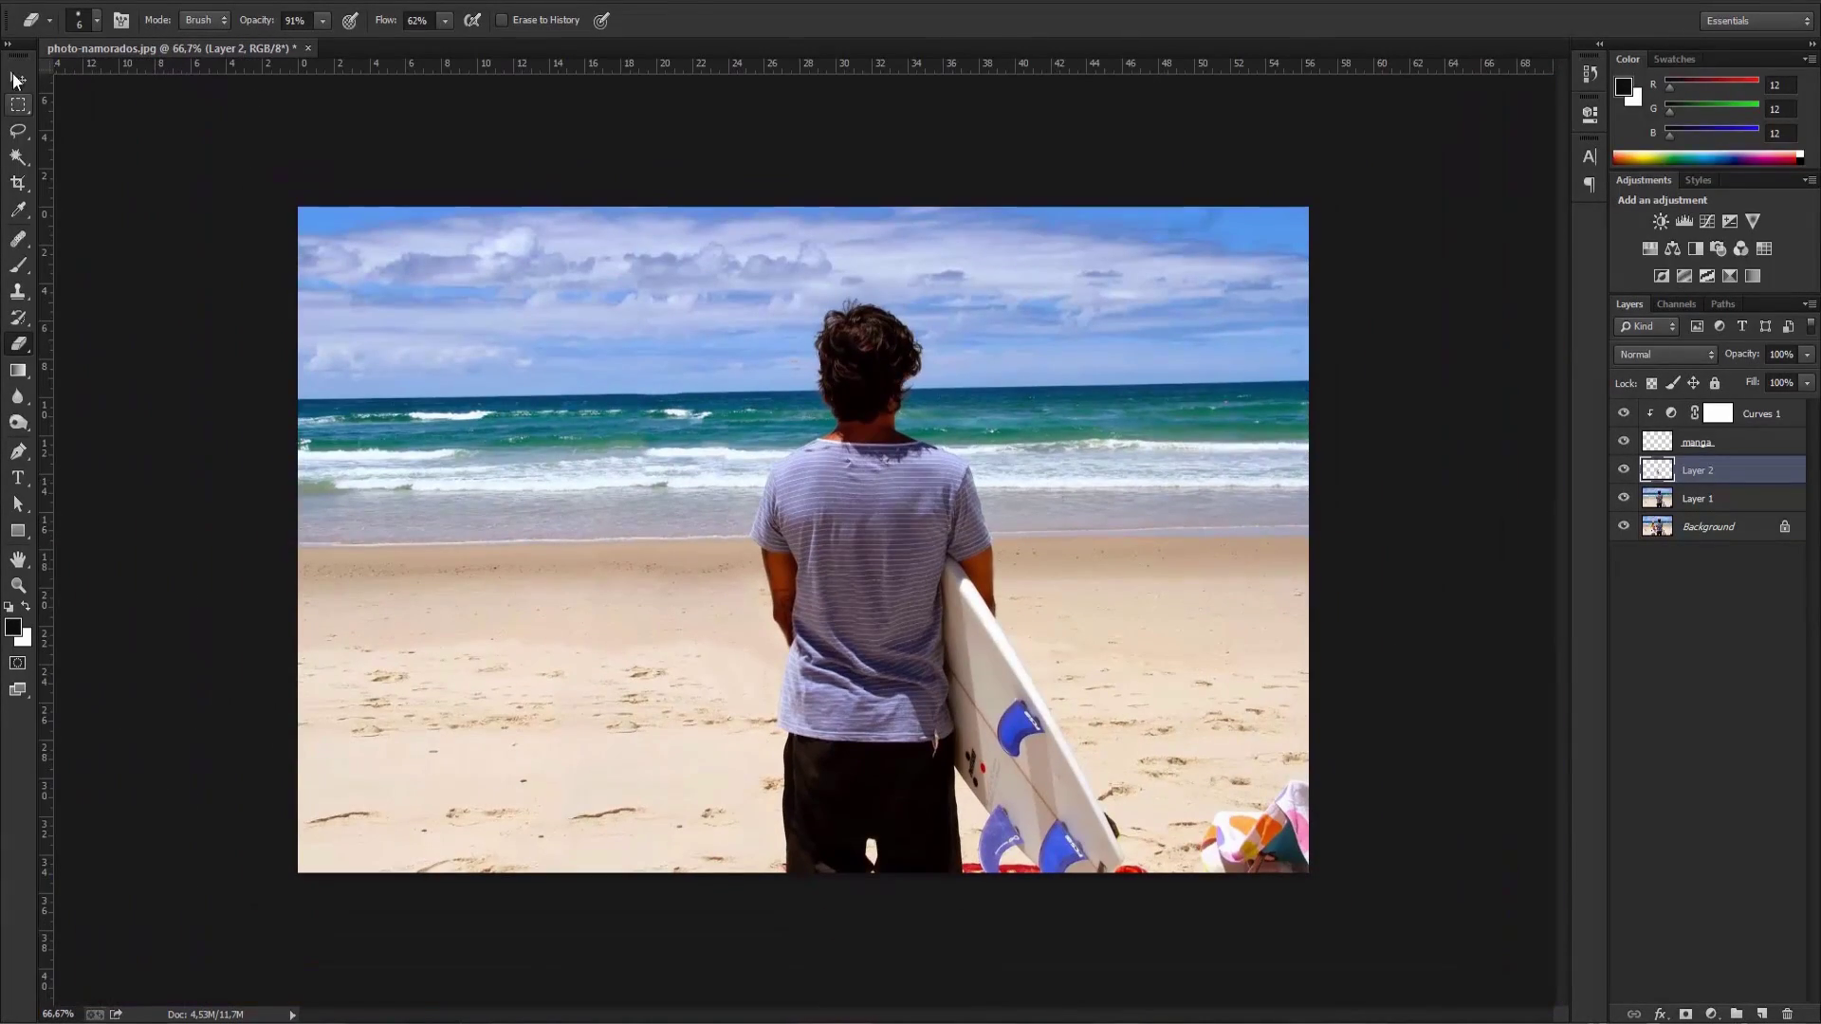
Step: Merge Curves 1, manga, Layer 2 and Layer 1 into a single layer above the Background
key("v")
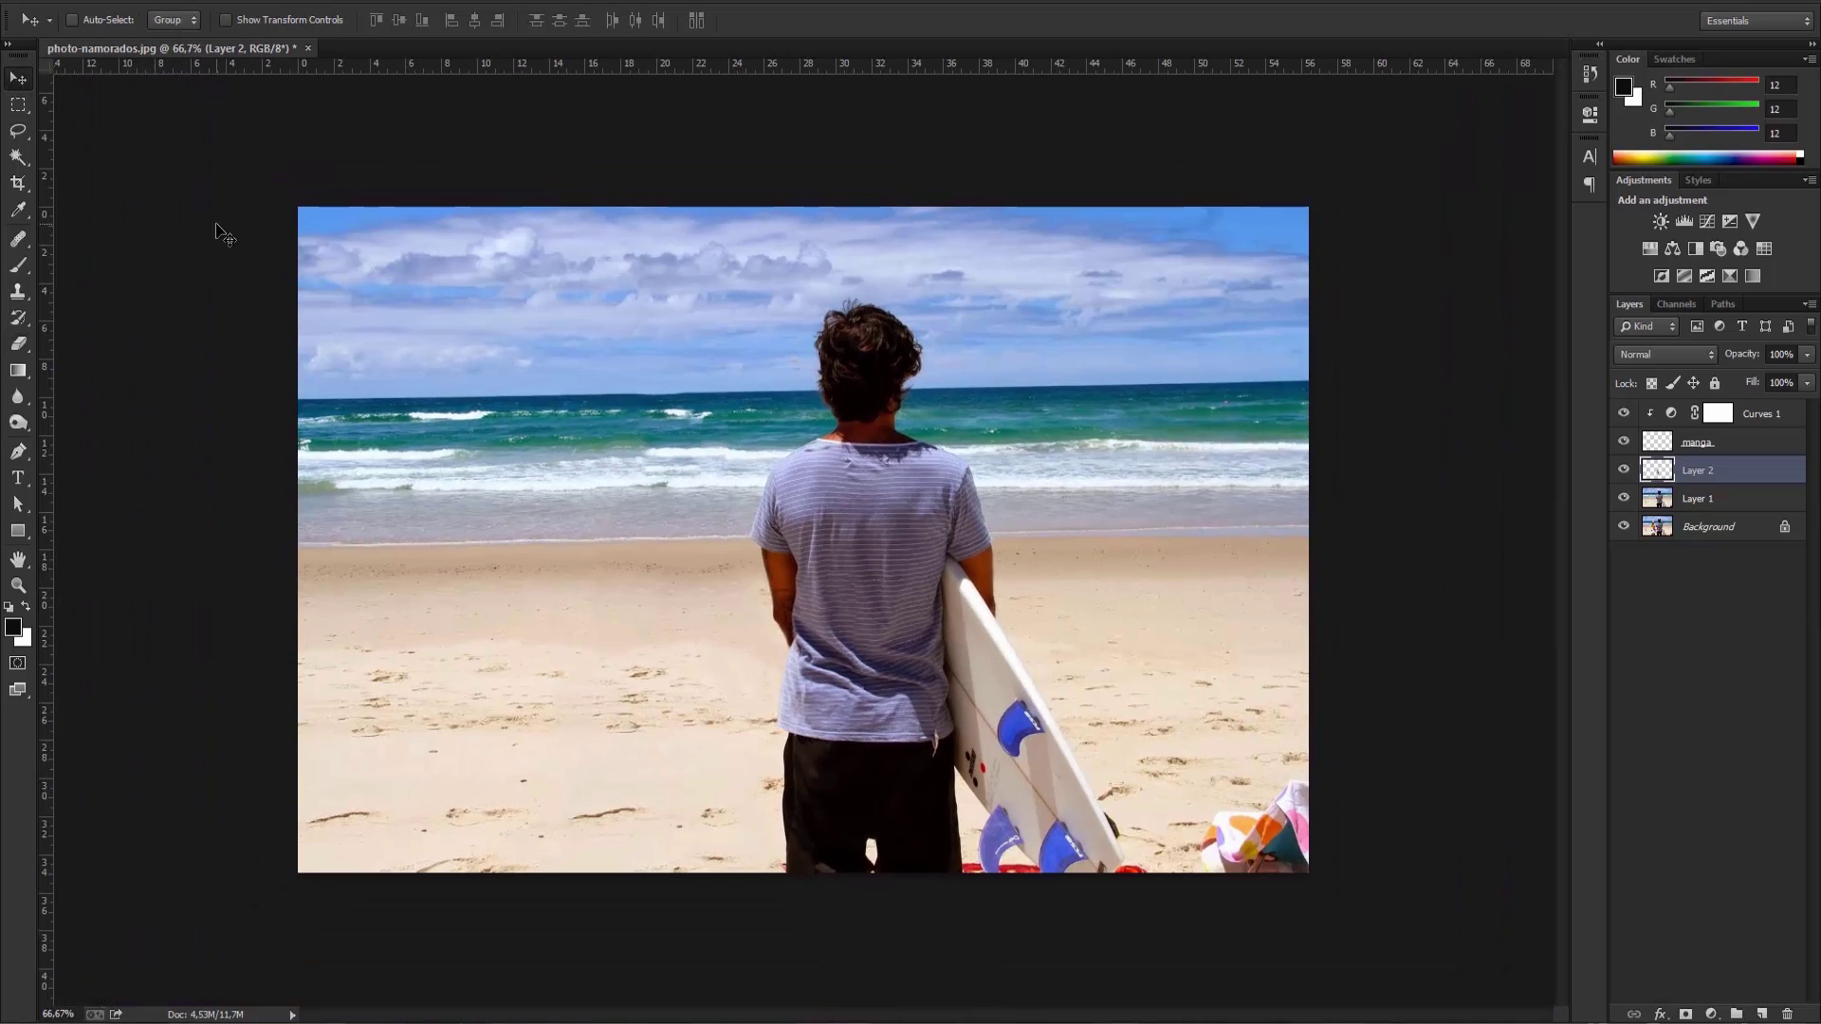
left_click(1717, 500, "shift")
left_click(1755, 412, "shift")
right_click(1755, 418)
left_click(1780, 515)
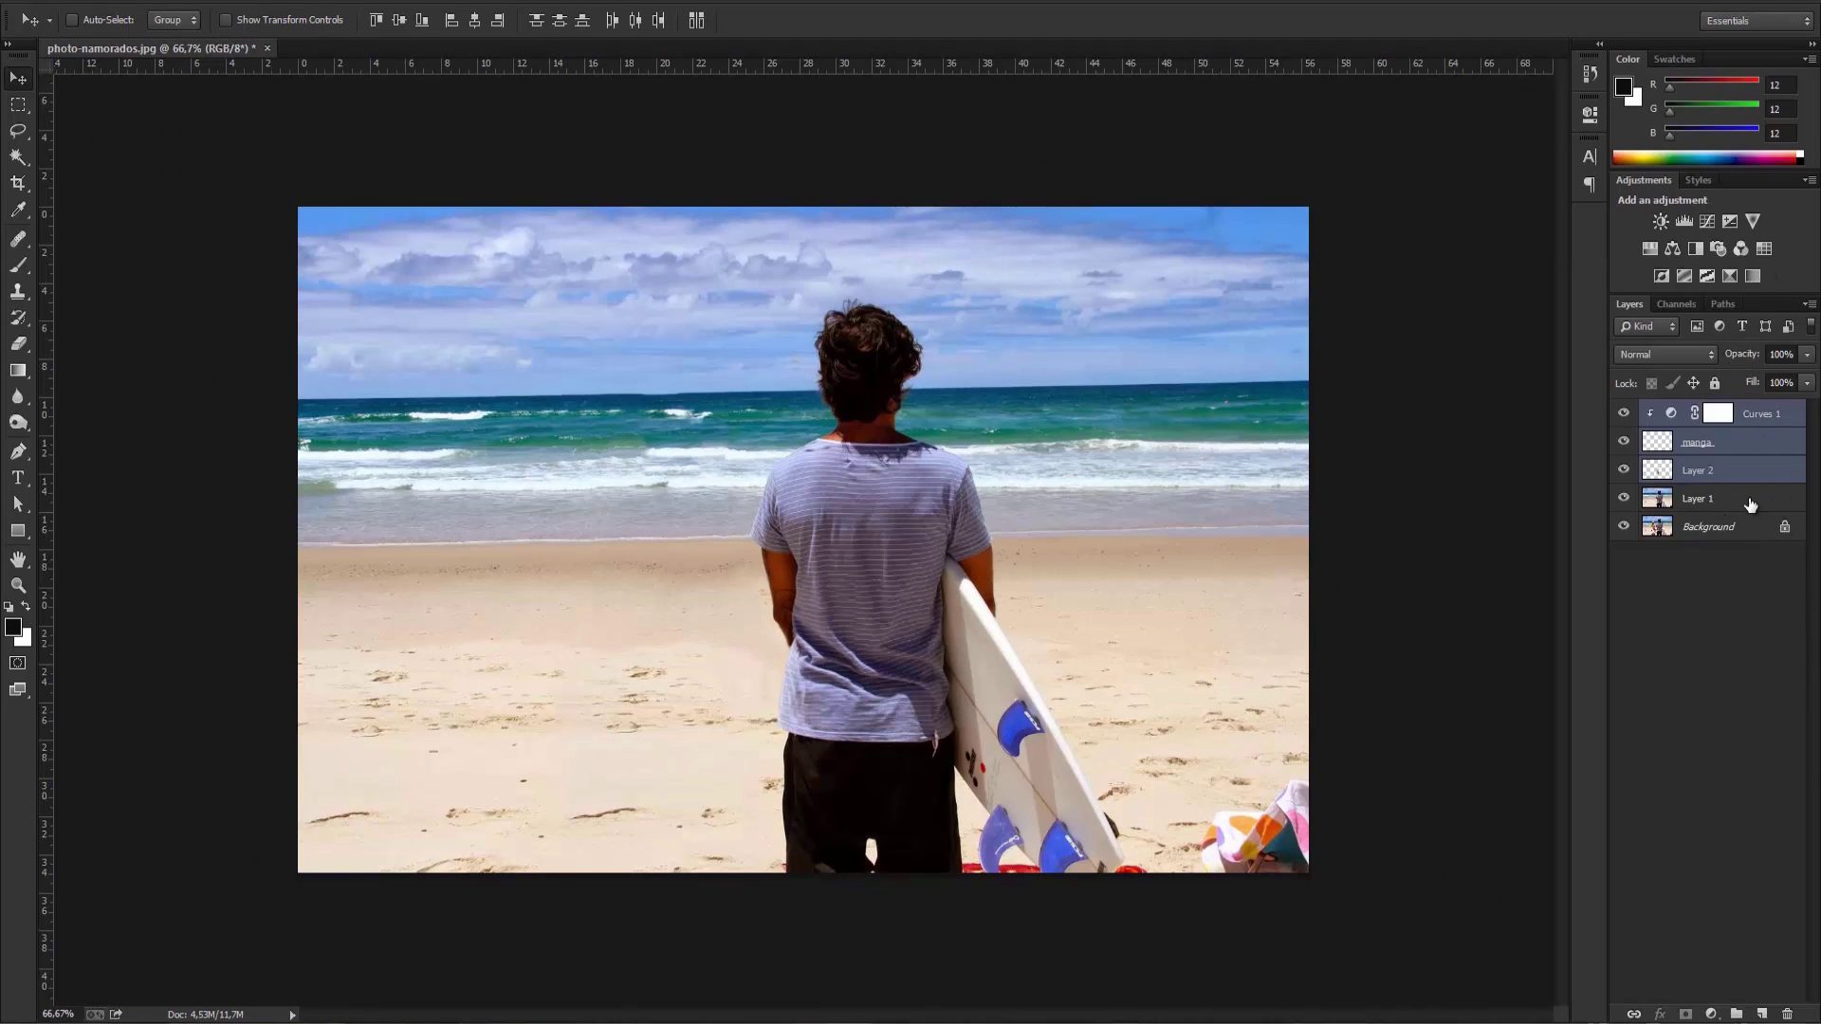
right_click(1751, 497)
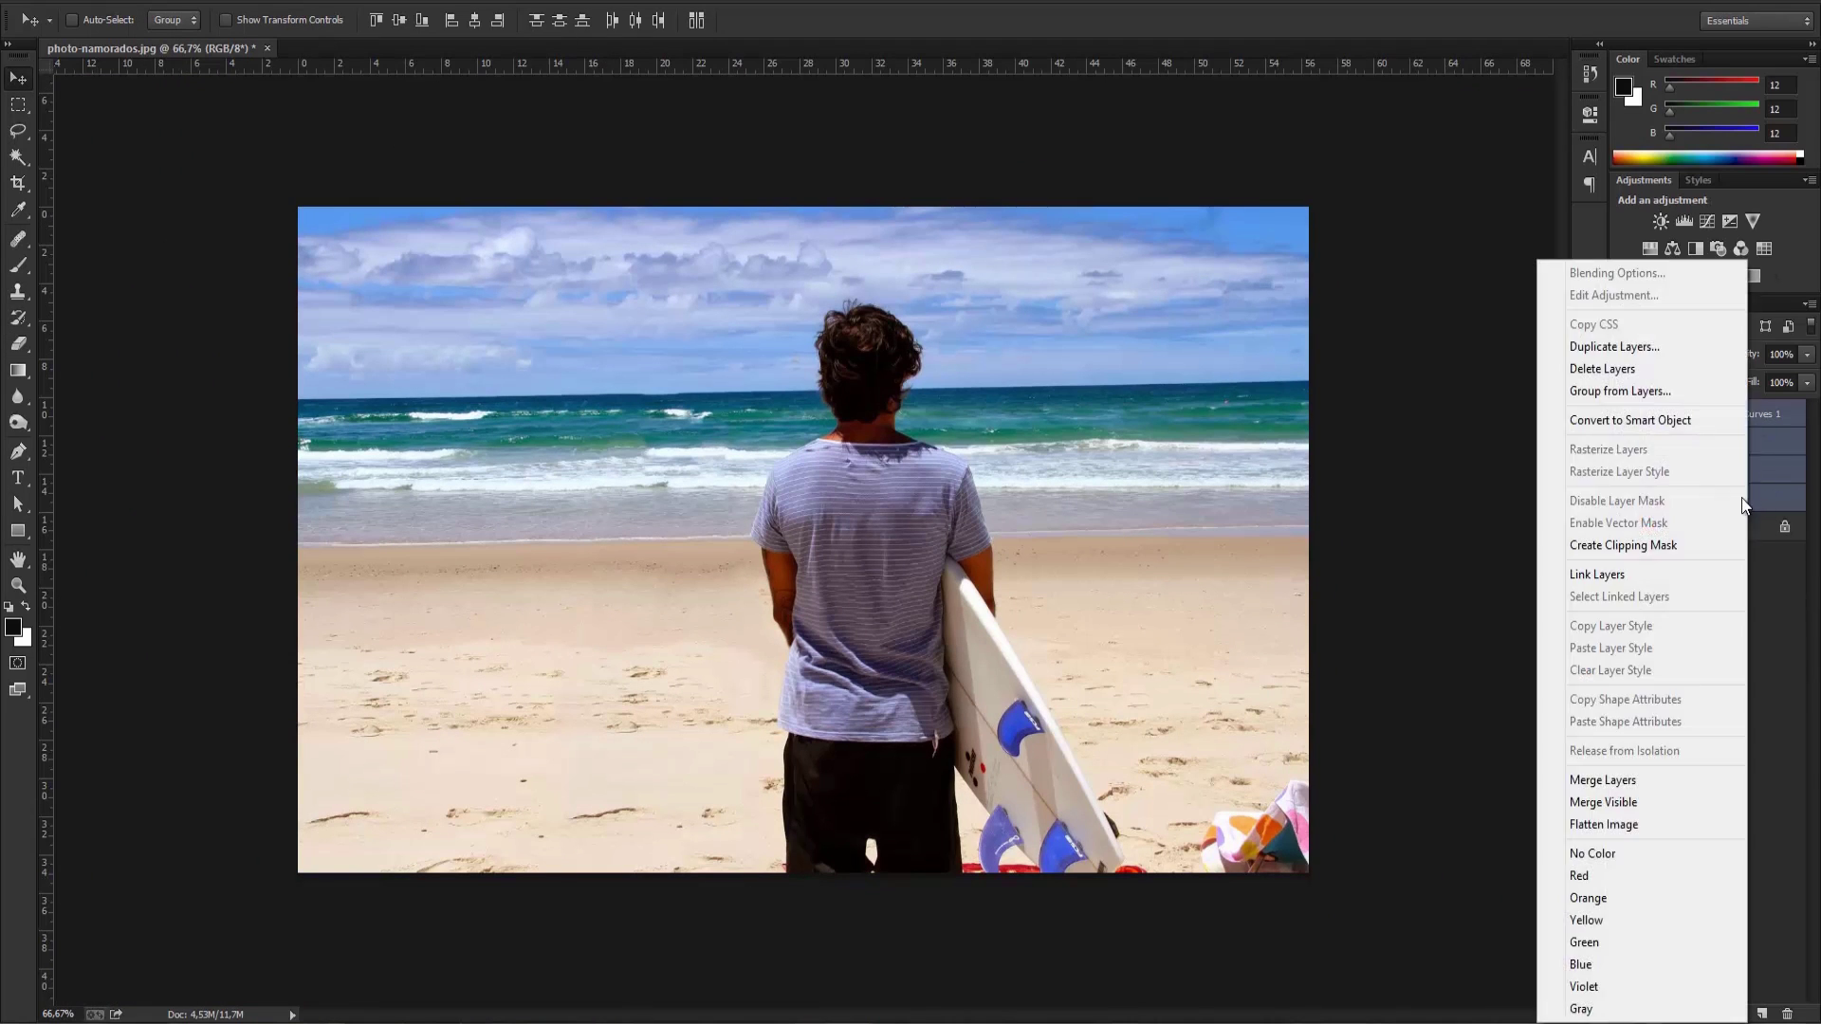
left_click(1649, 780)
Step: Compare the retouched photo with the original by toggling the merged layer's visibility
left_click(1626, 414)
left_click(1626, 413)
left_click(1626, 414)
left_click(1626, 414)
left_click(1626, 414)
left_click(1626, 413)
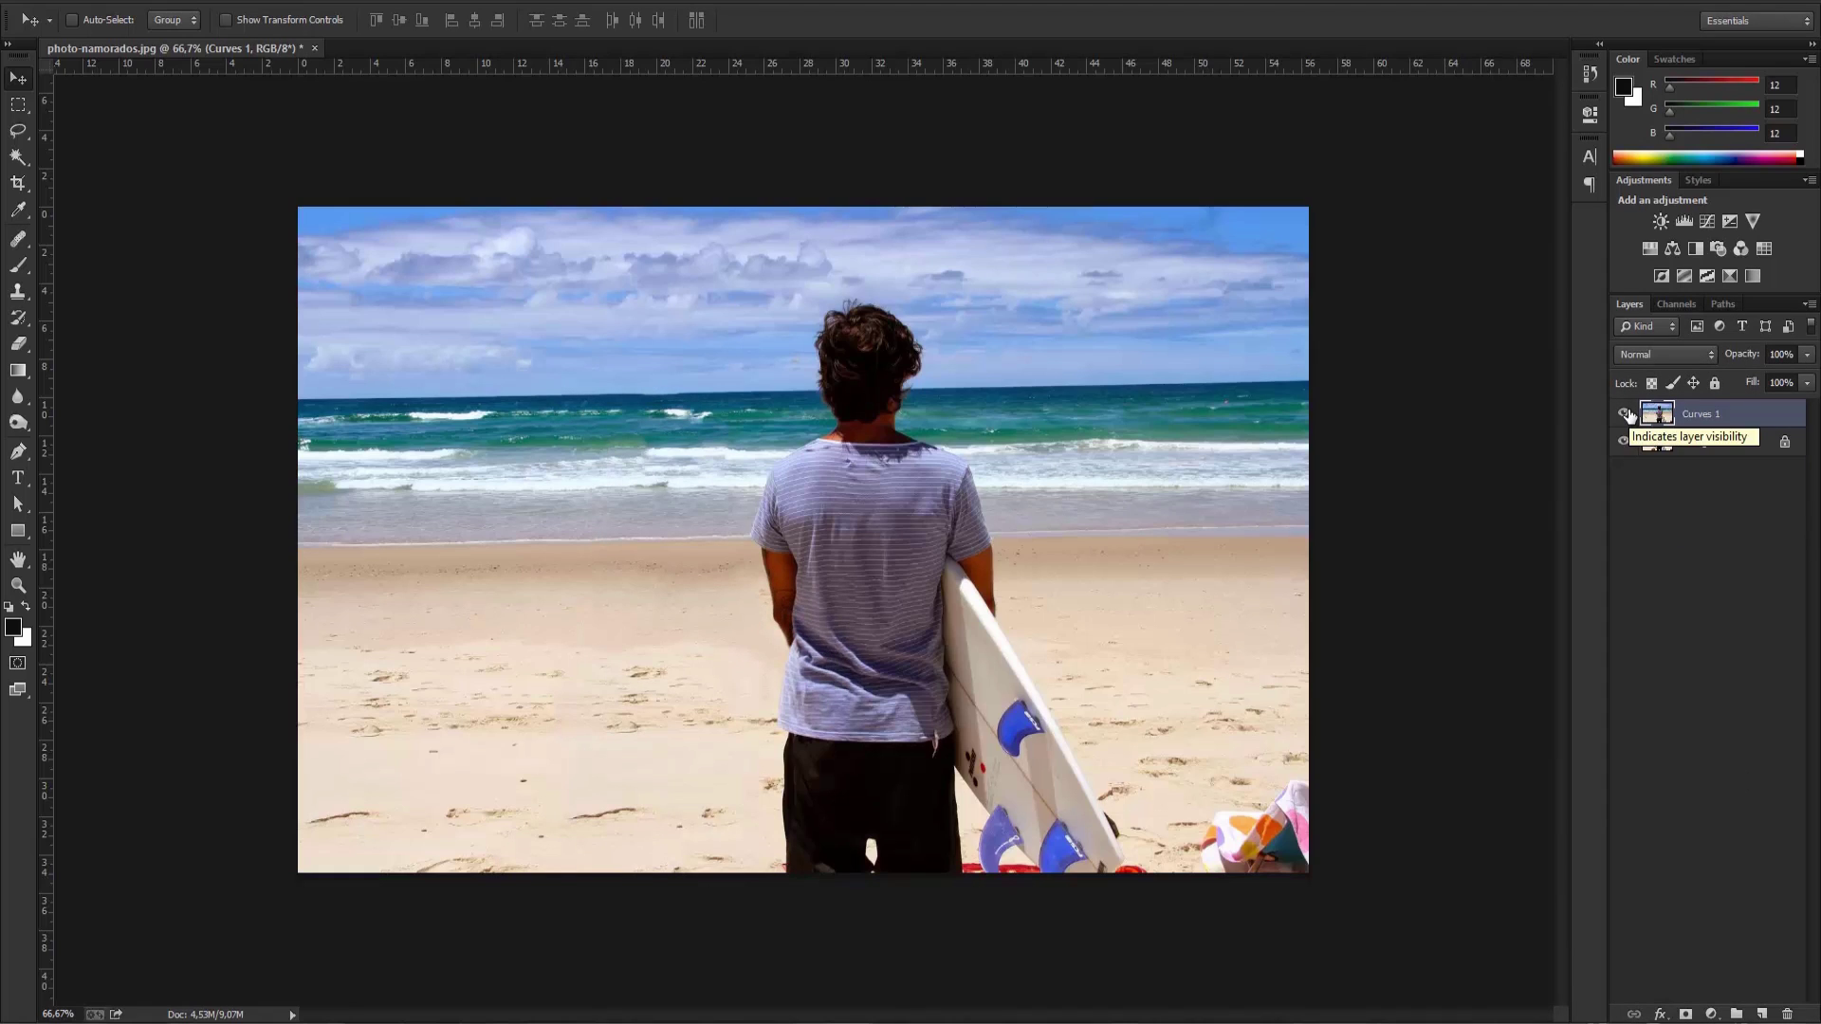